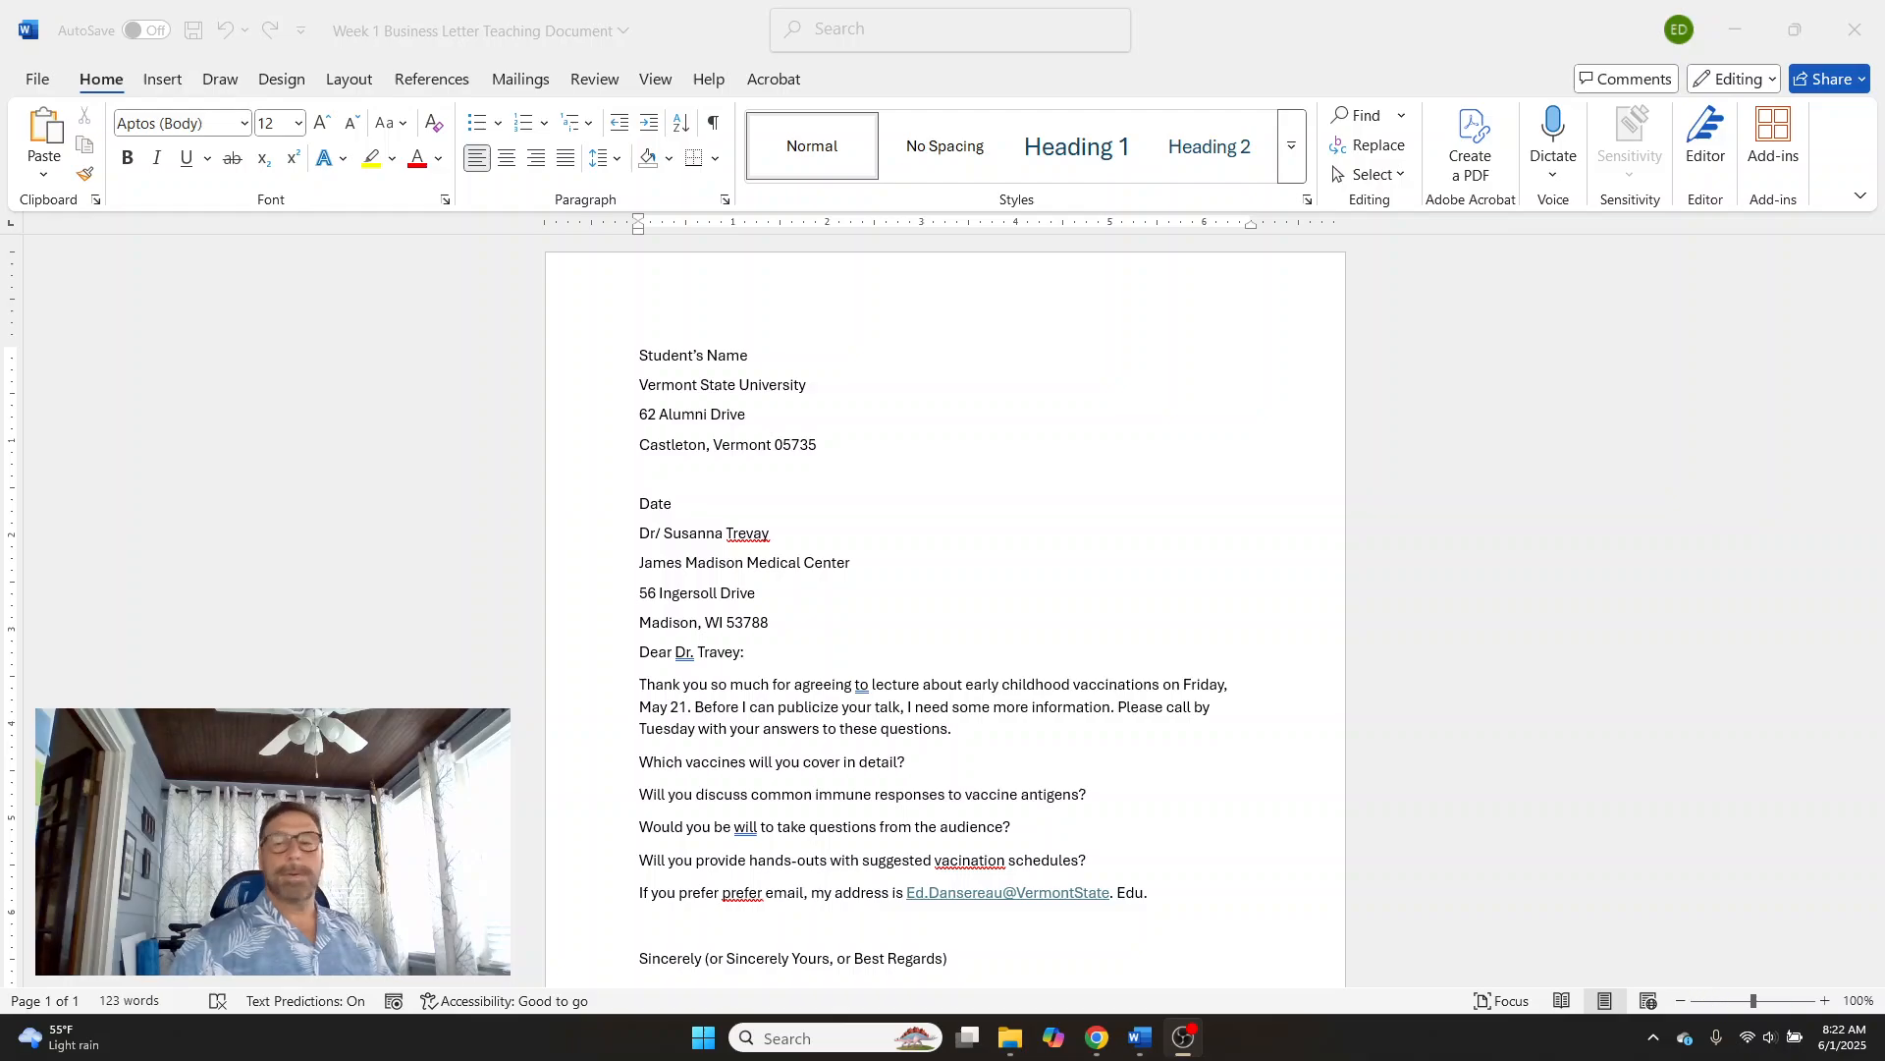
- Enlarge the page view to 120% and examine the letter's hidden formatting marks, hiding them again
{"action": "left_click", "coordinate": [1824, 1005]}
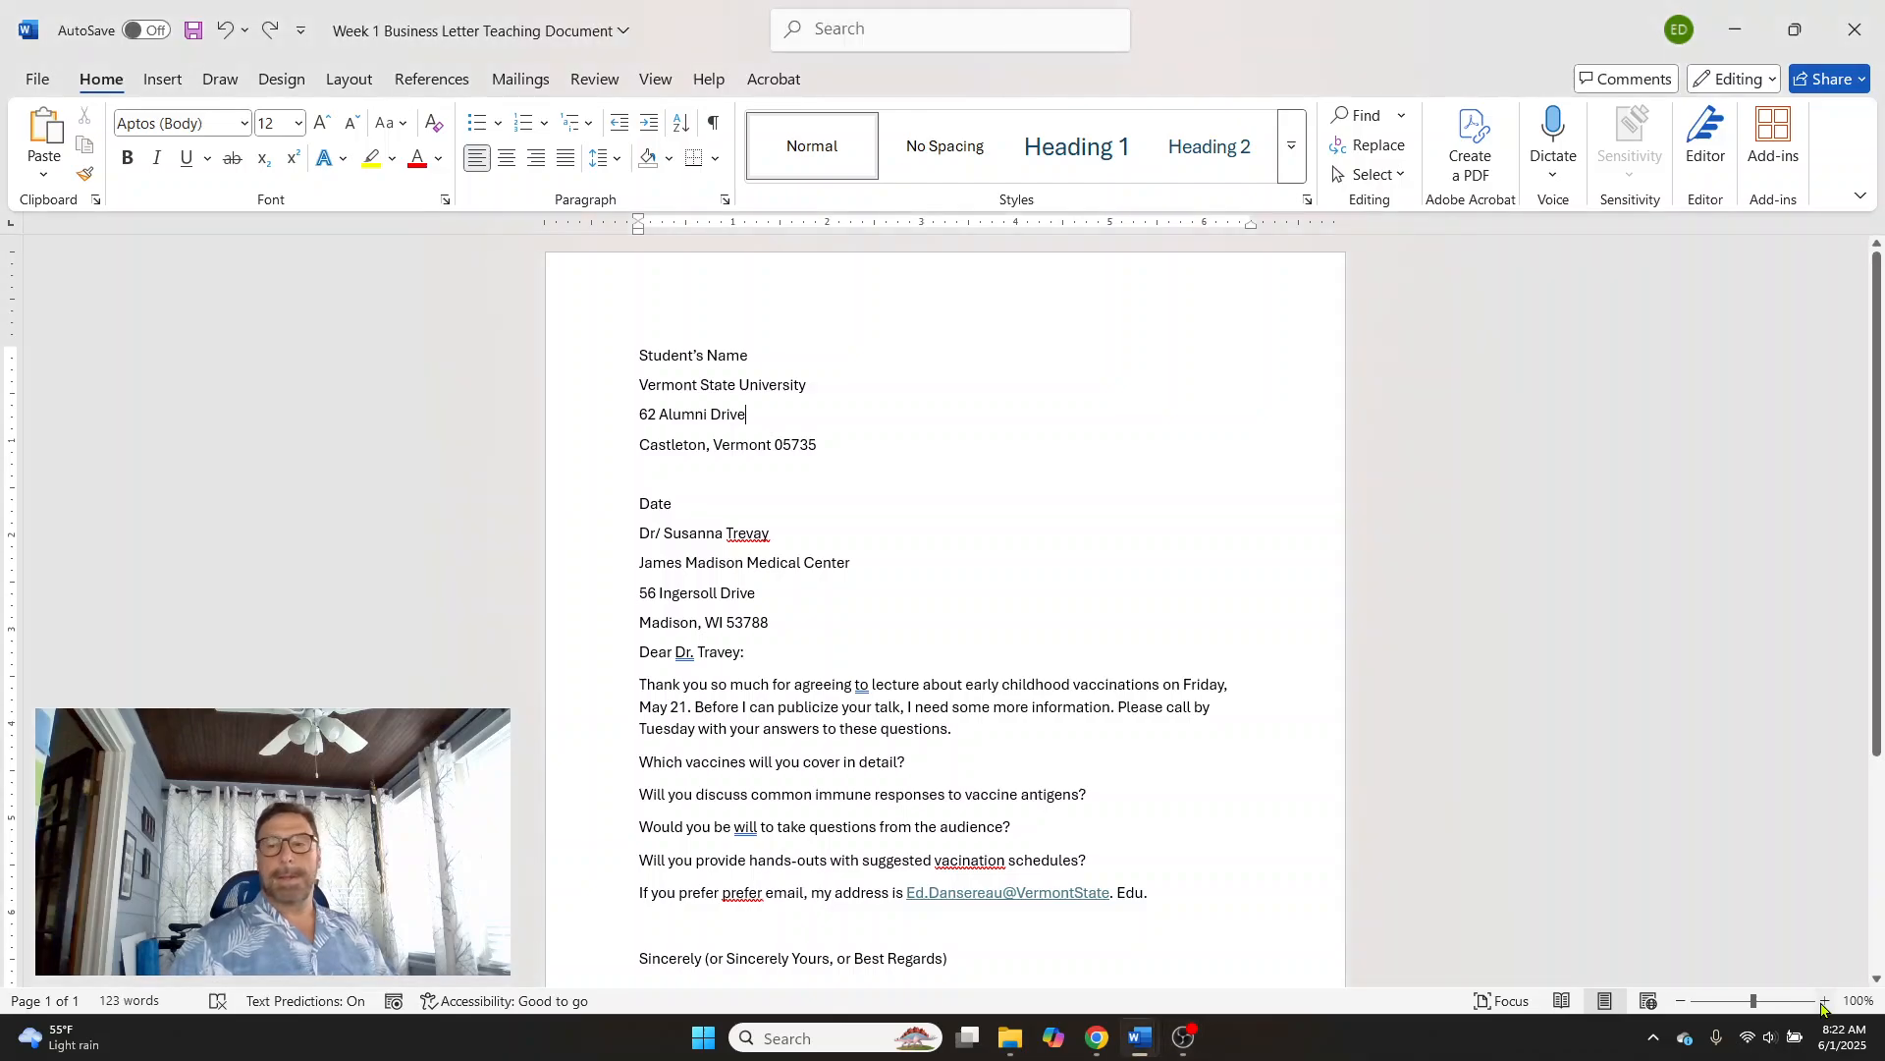
{"action": "left_click", "coordinate": [1823, 1001]}
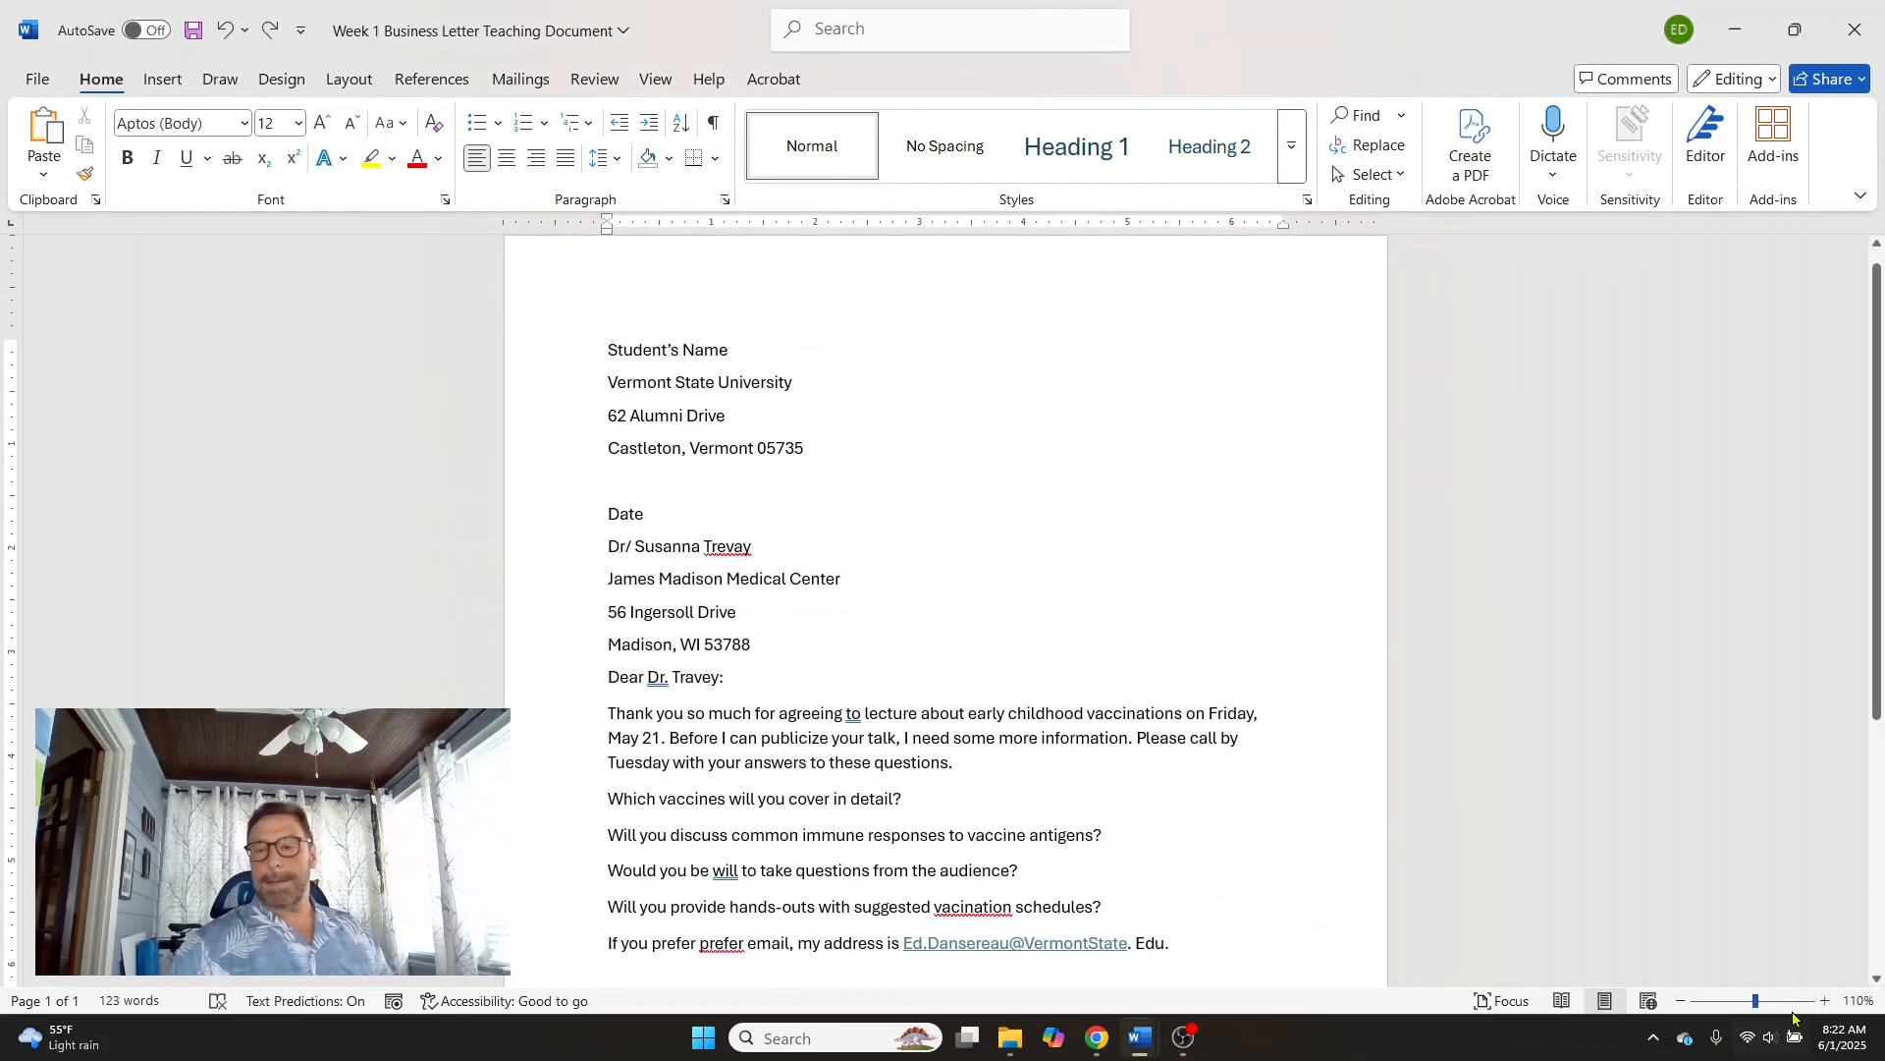
{"action": "left_click", "coordinate": [1824, 1002]}
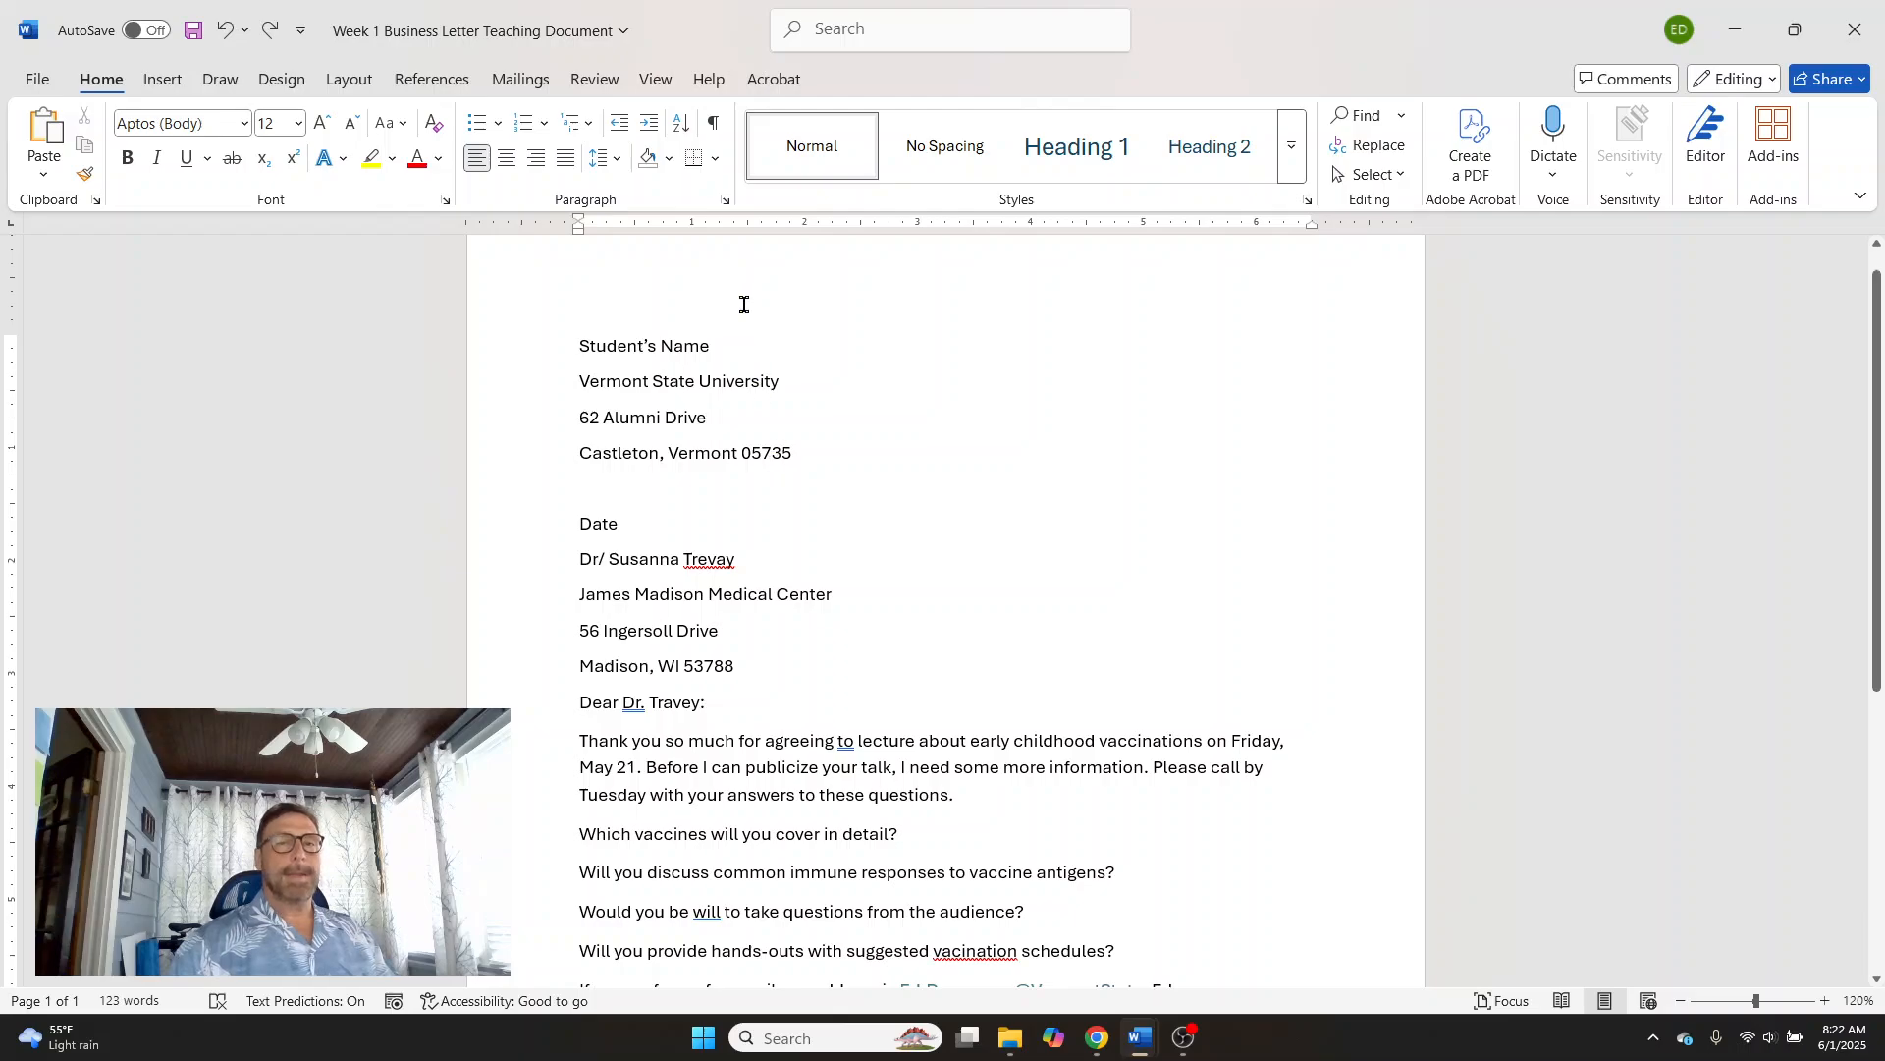
{"action": "left_click", "coordinate": [714, 125]}
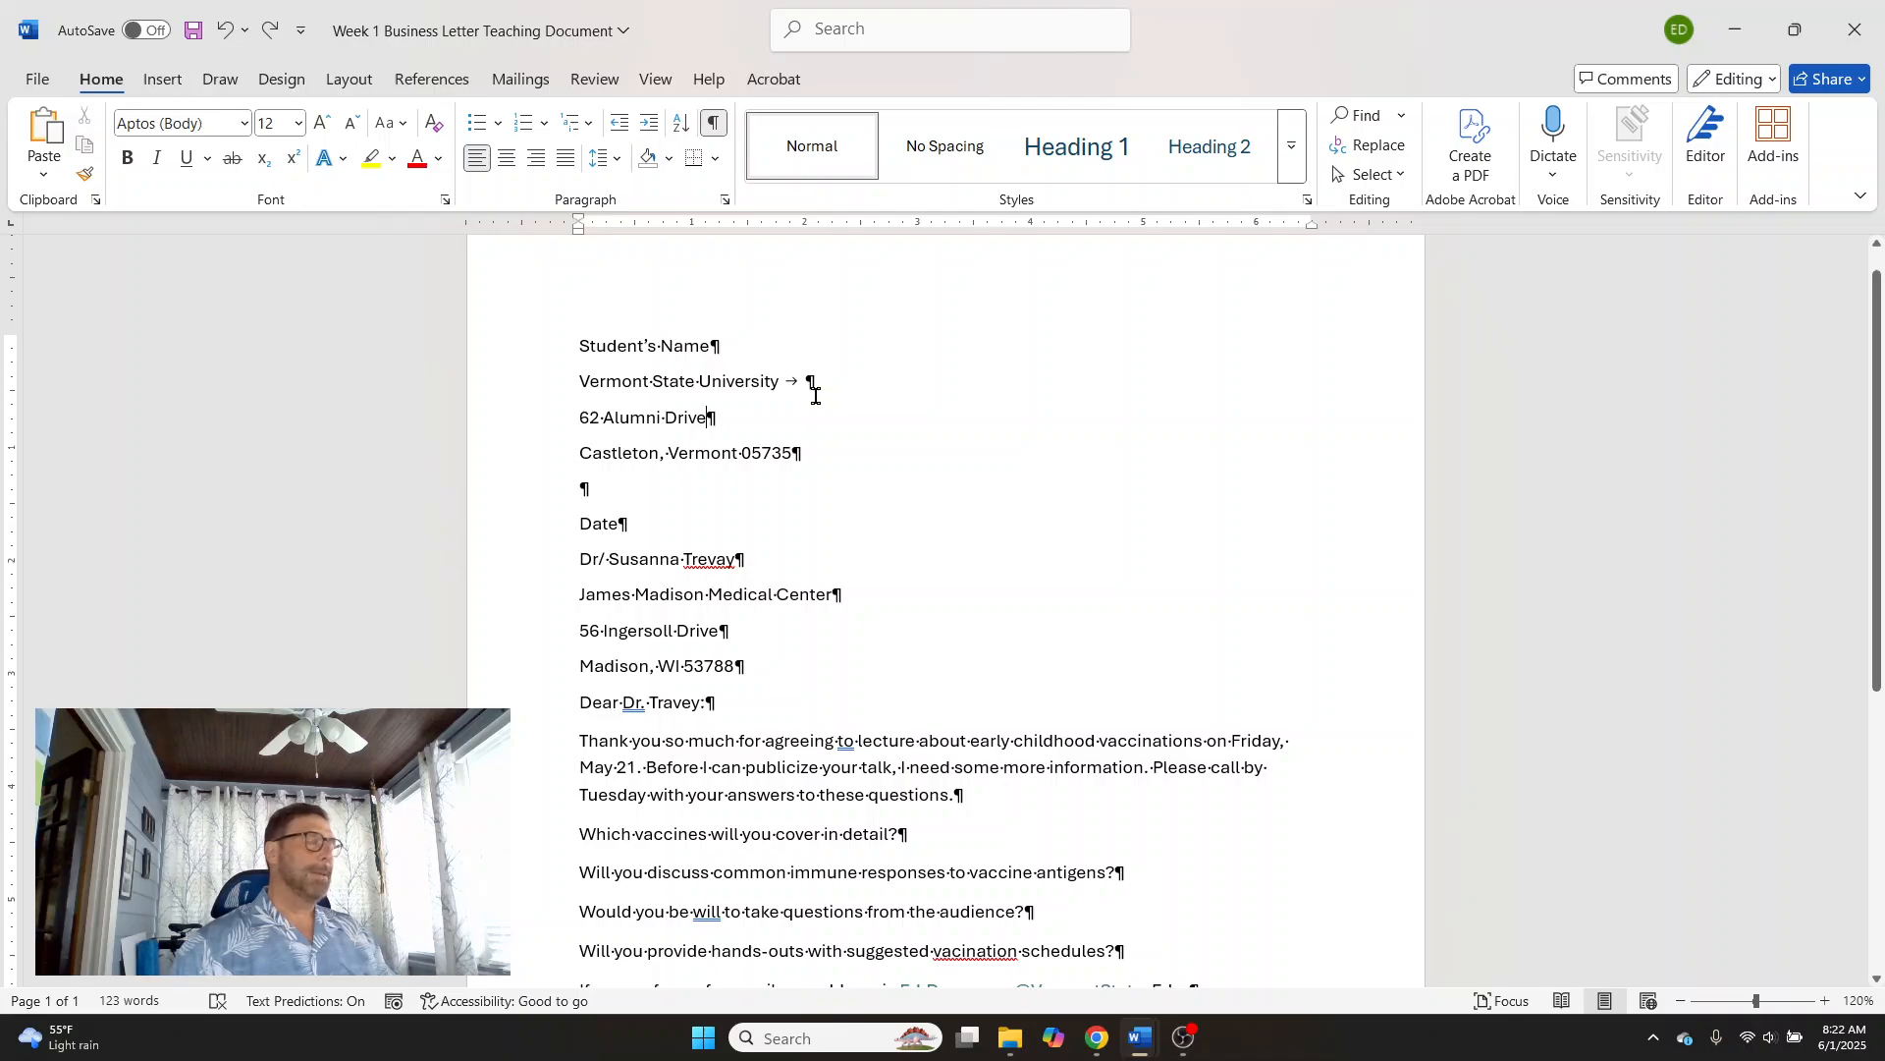
{"action": "left_click", "coordinate": [716, 125]}
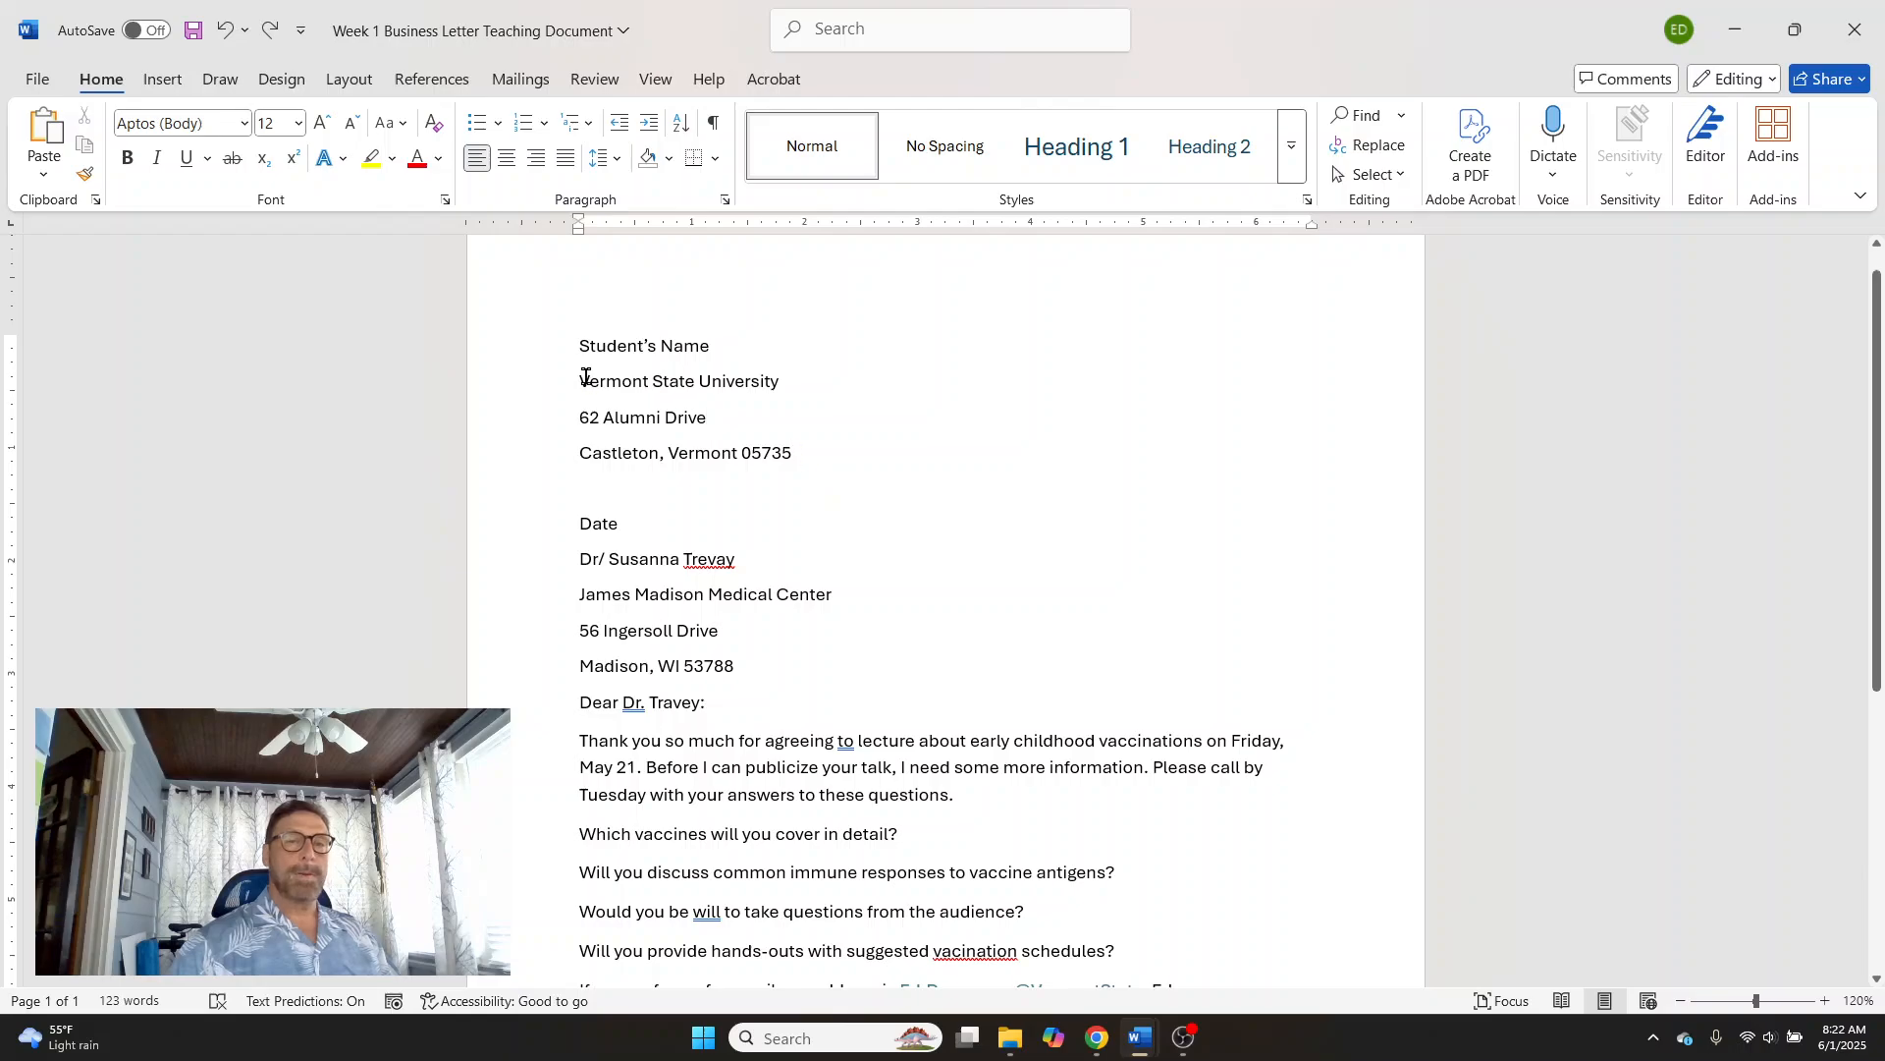
- Try removing the space after the paragraphs in the sender's four-line address block, and undo that change
{"action": "left_click_drag", "start_coordinate": [574, 346], "coordinate": [842, 453]}
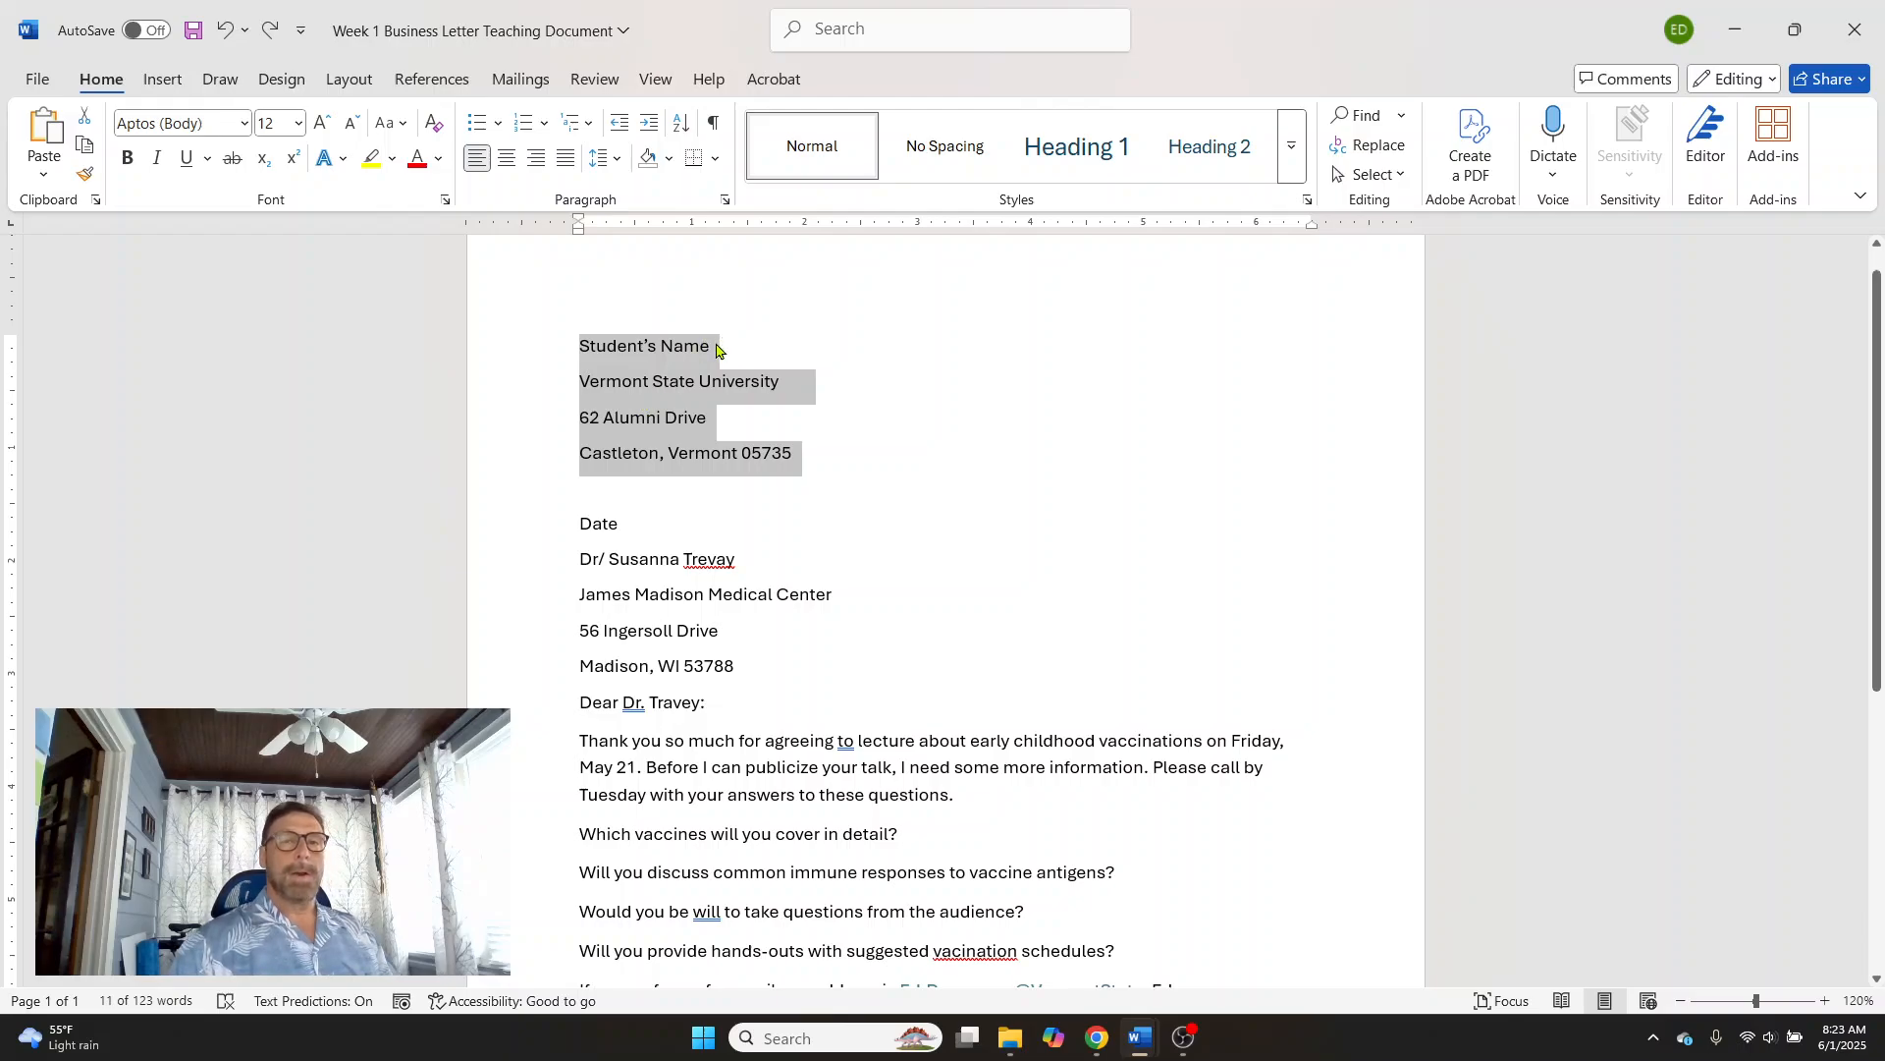
{"action": "left_click", "coordinate": [616, 162]}
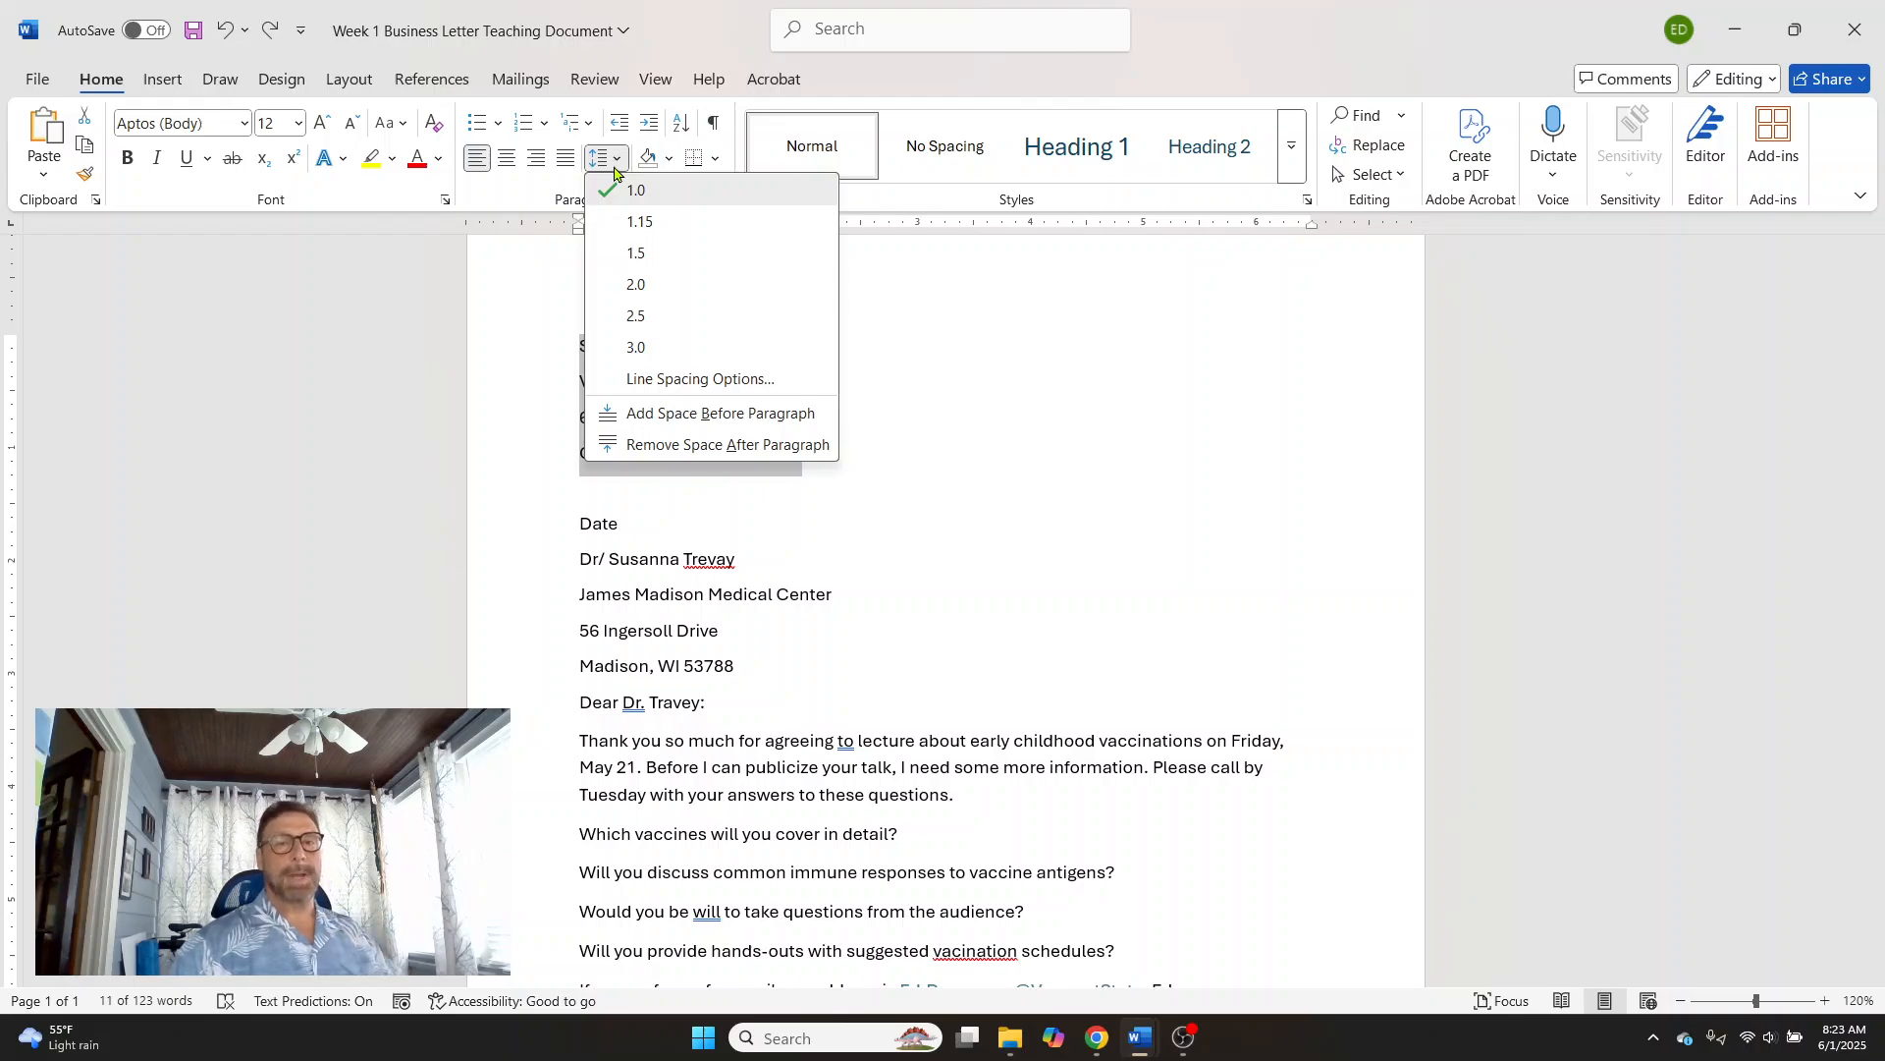
{"action": "left_click", "coordinate": [672, 445]}
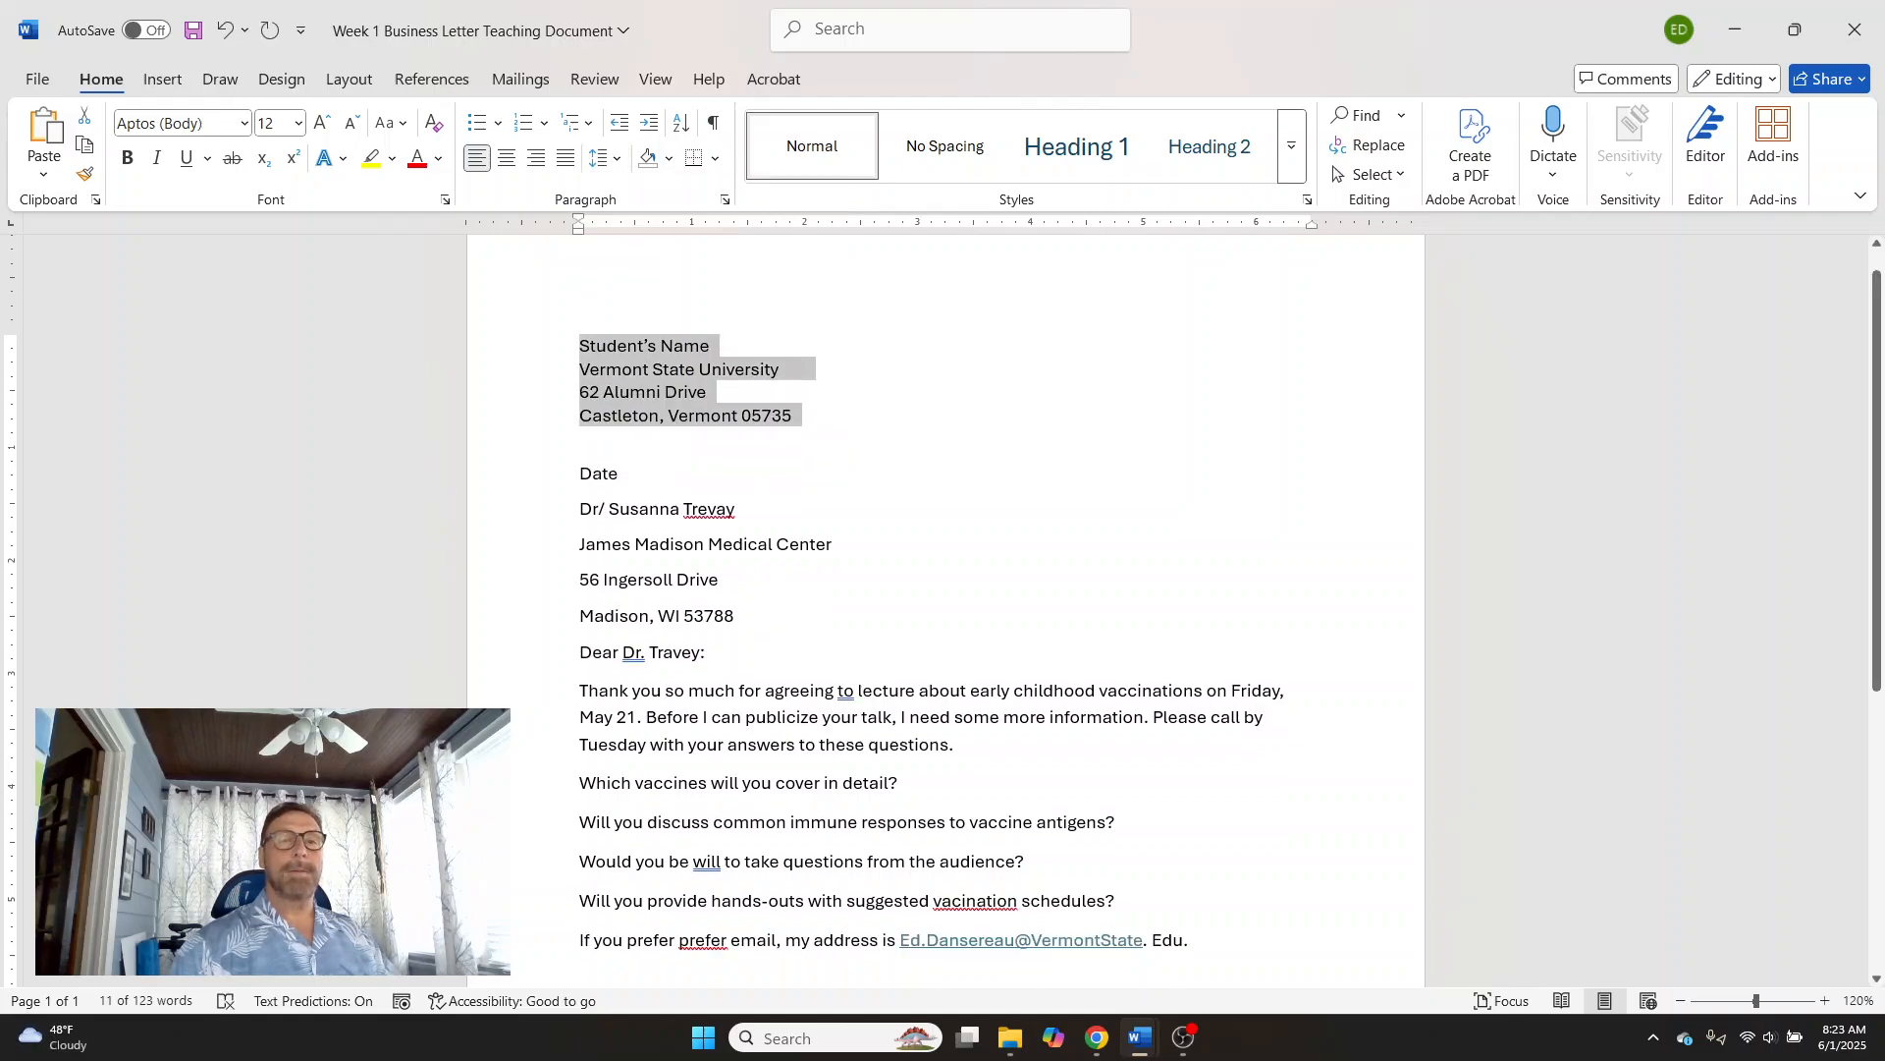
{"action": "left_click", "coordinate": [220, 33]}
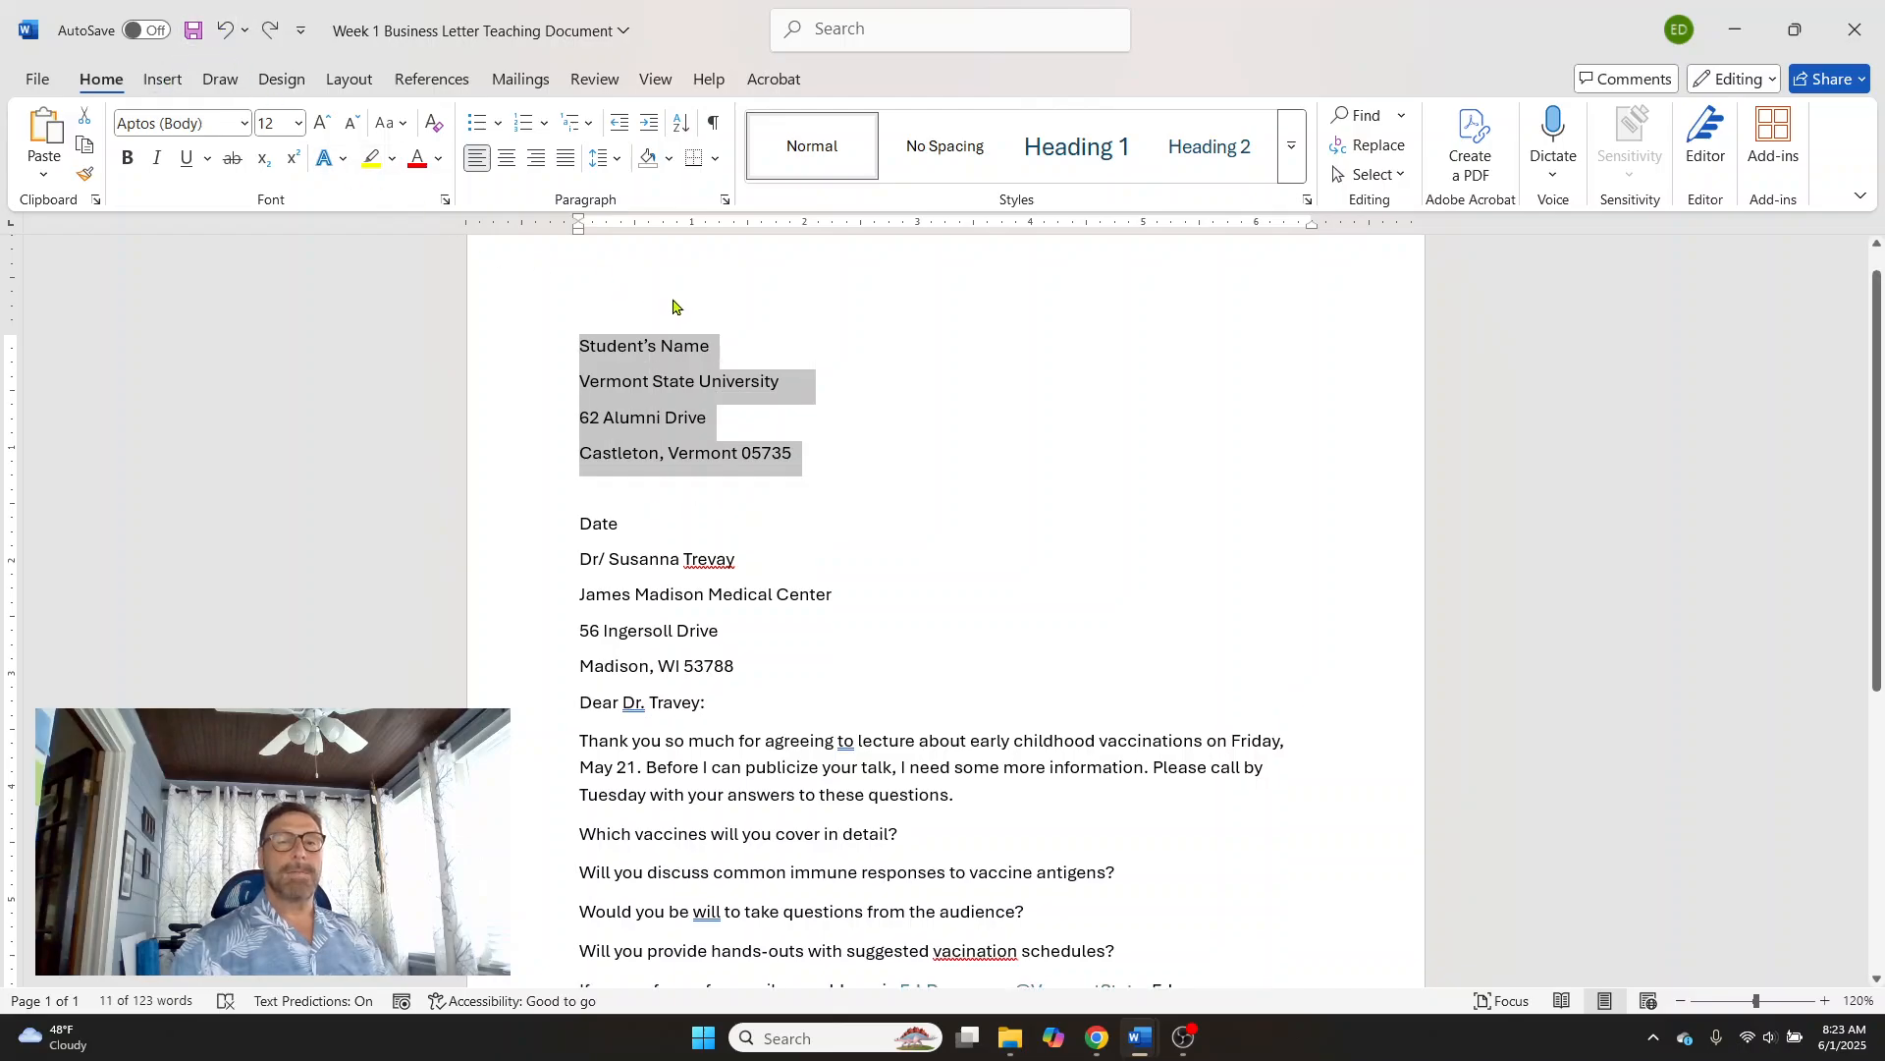
- Remove the space after paragraphs throughout the entire letter
{"action": "left_click", "coordinate": [574, 320]}
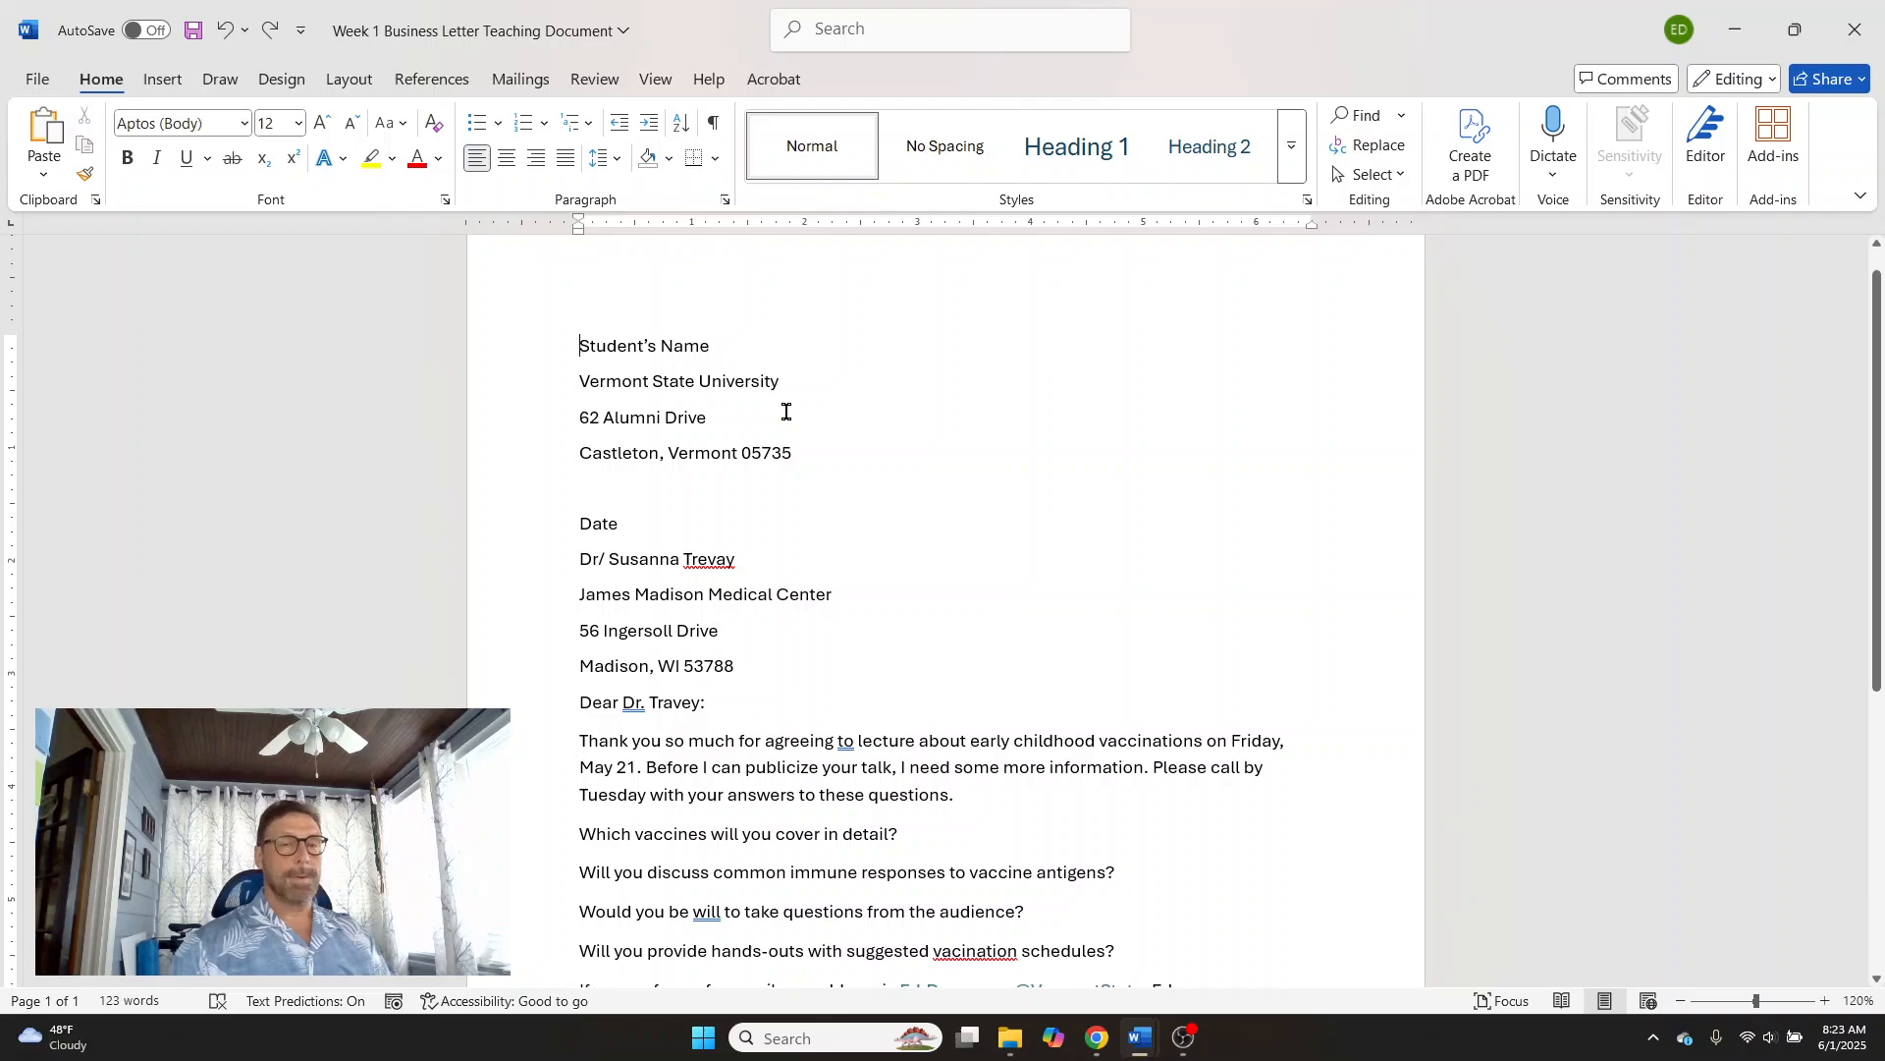
{"action": "key", "text": "ctrl+a"}
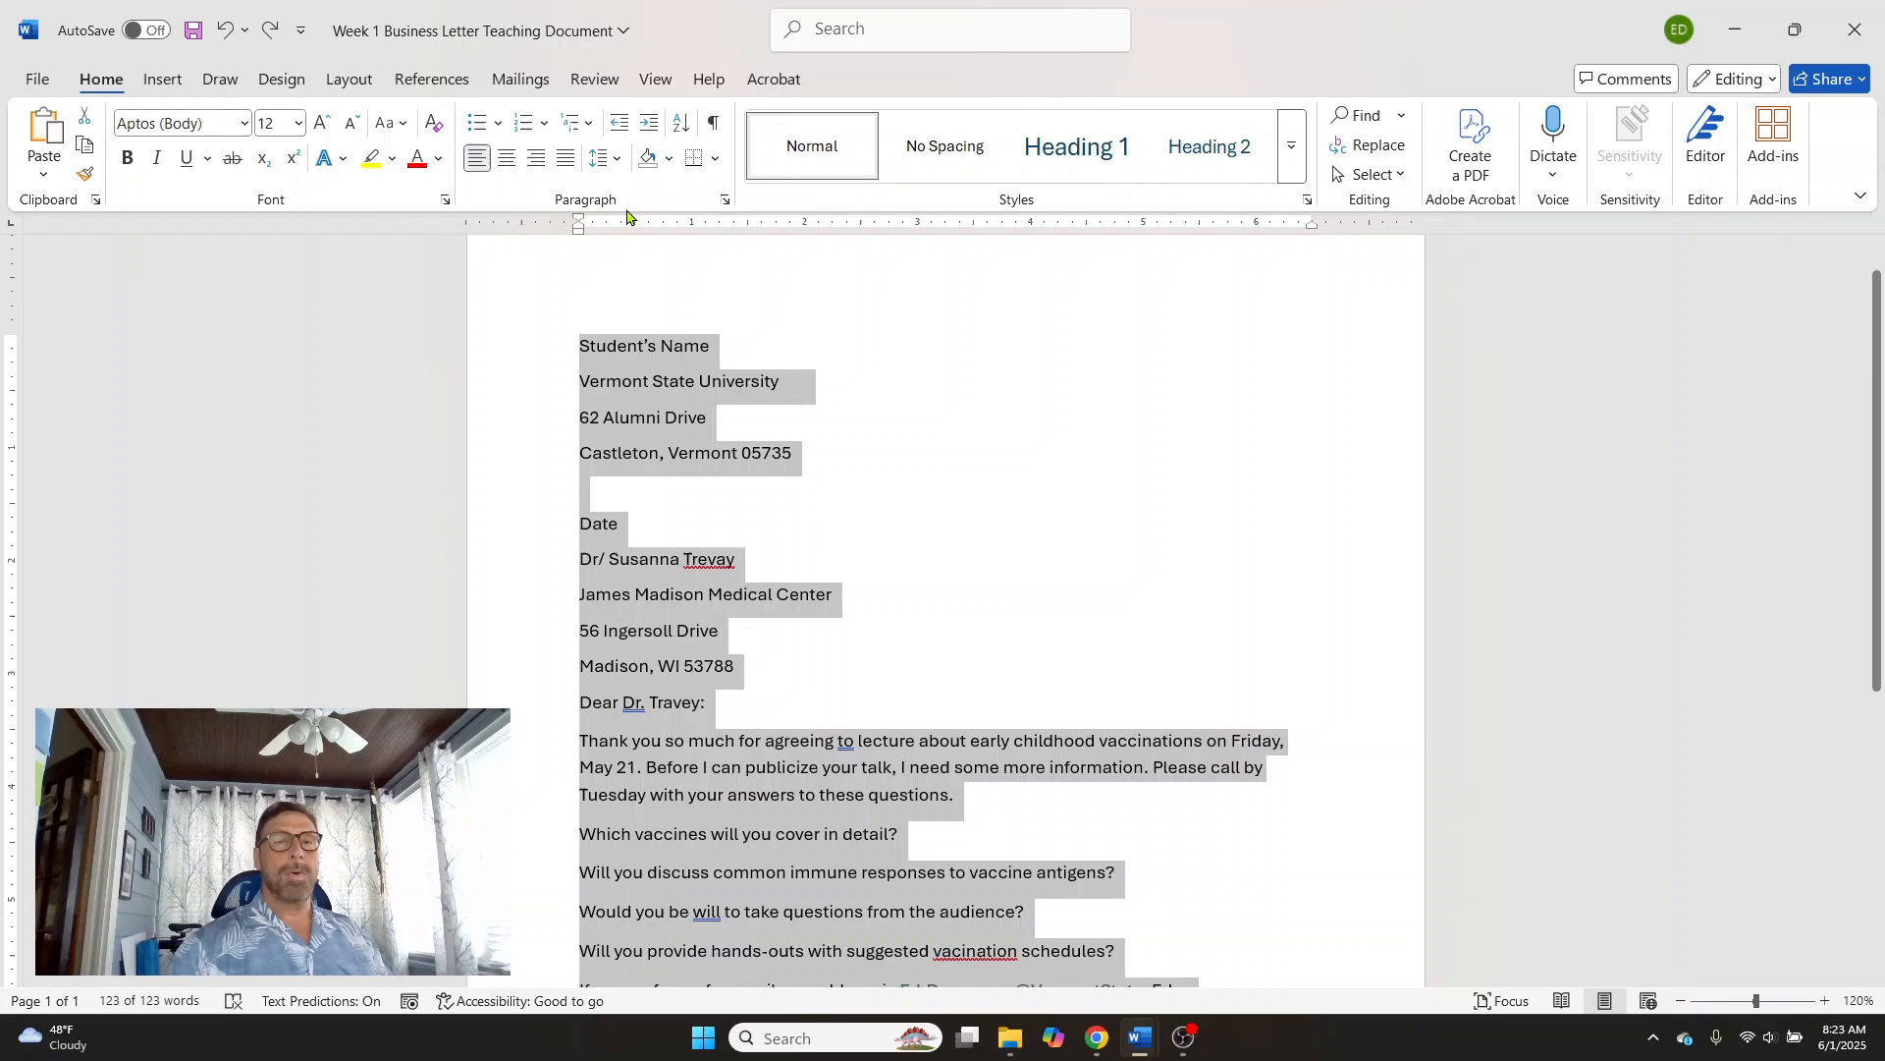
{"action": "left_click", "coordinate": [604, 158]}
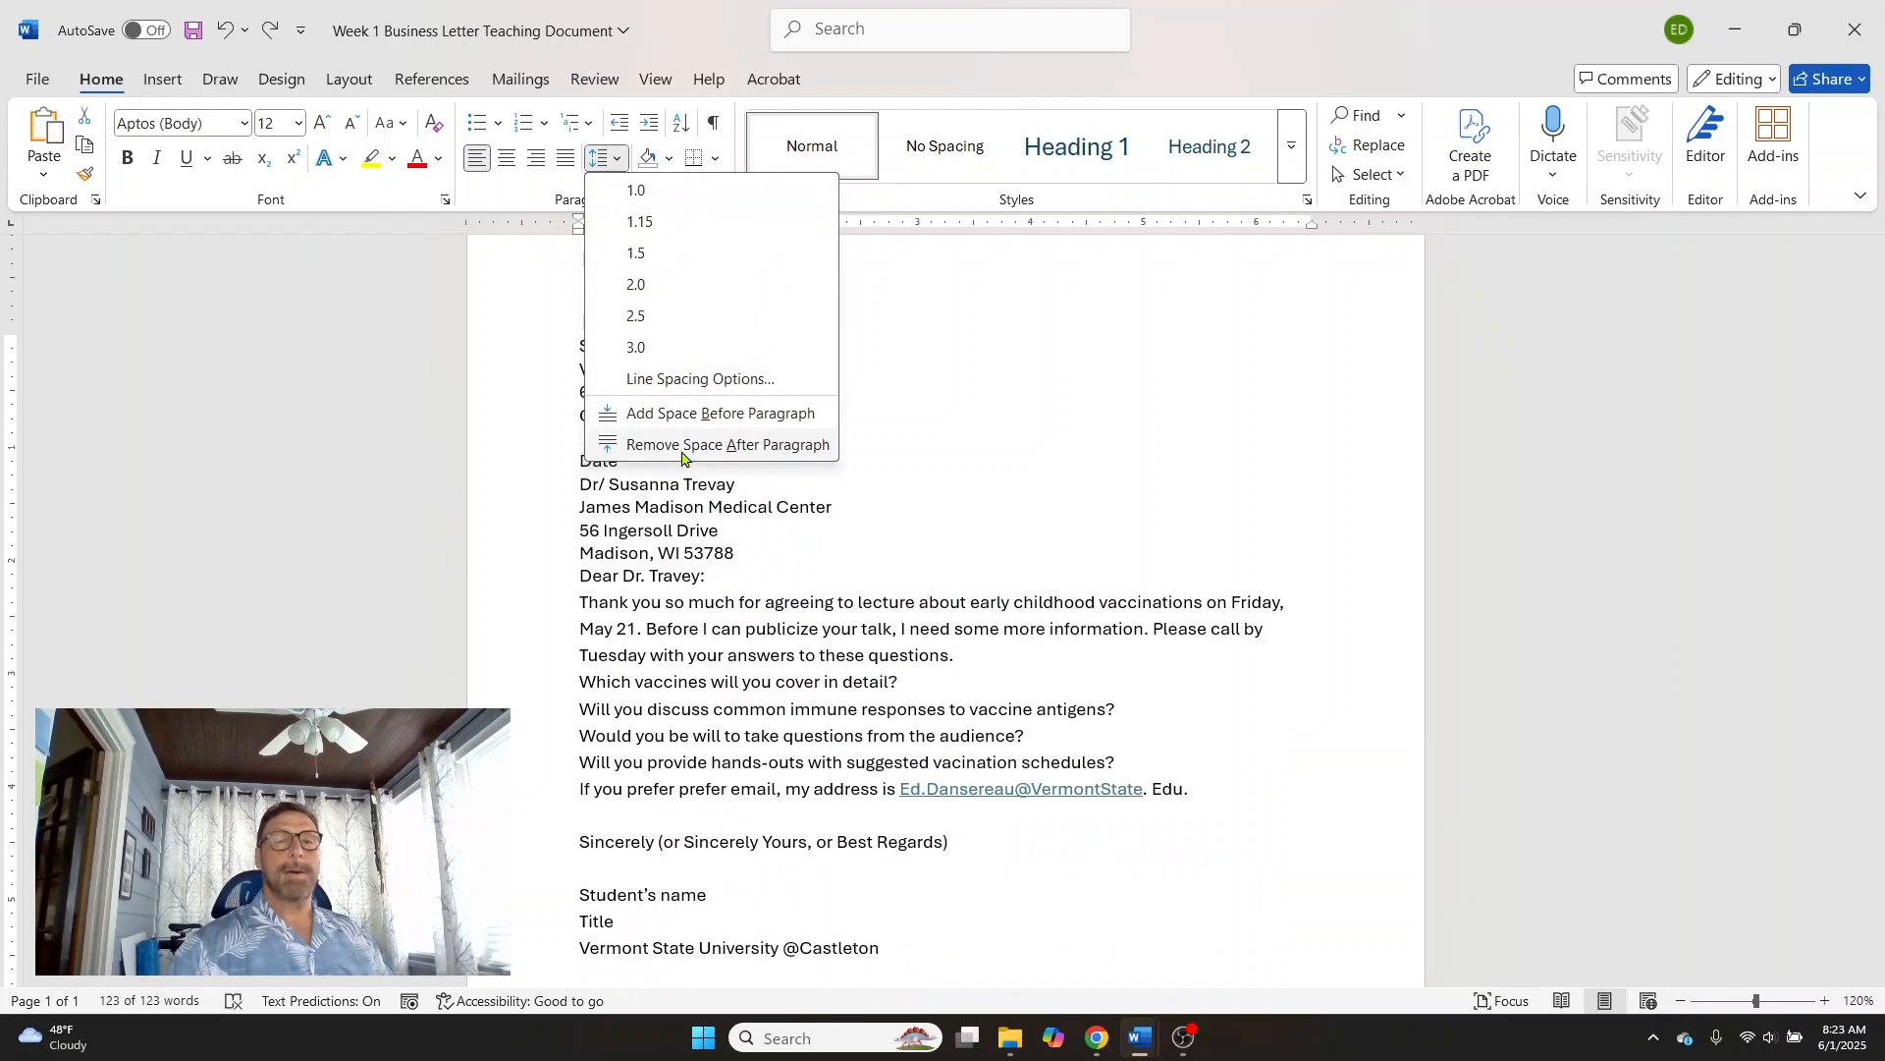
{"action": "left_click", "coordinate": [677, 444]}
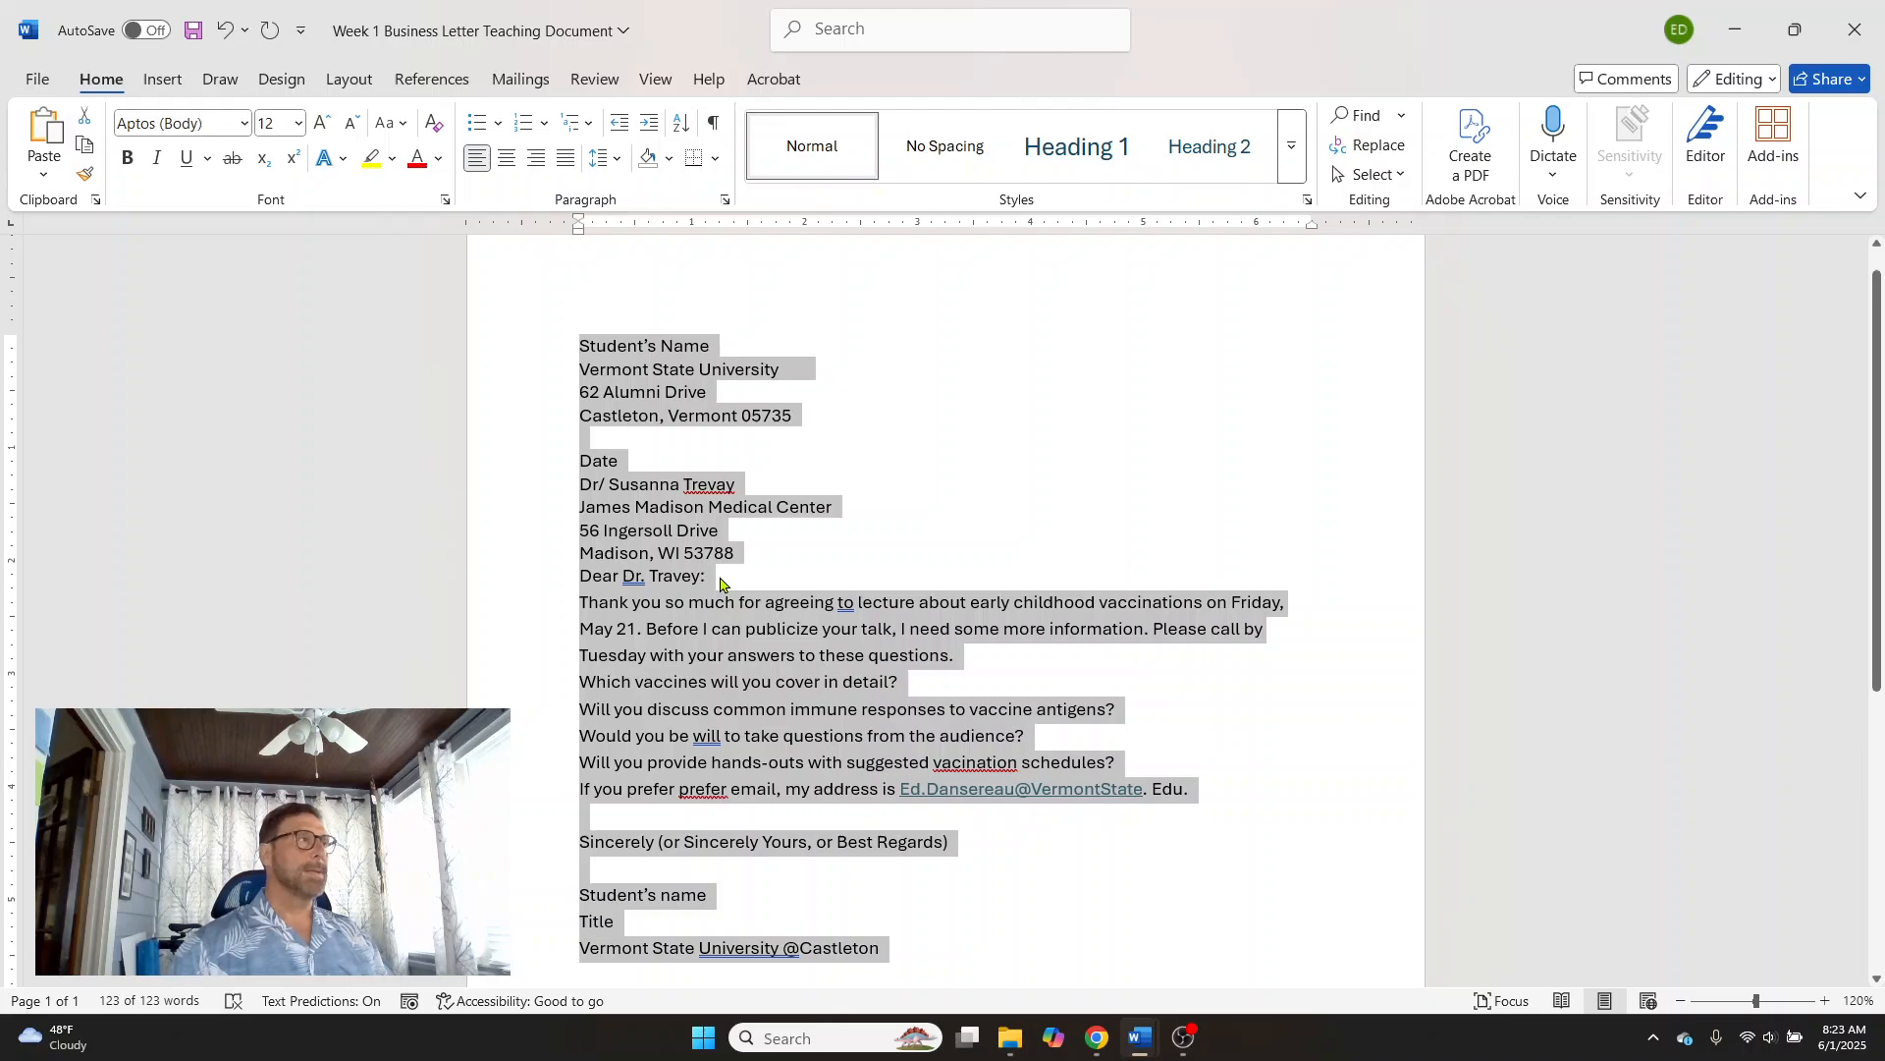
{"action": "left_click", "coordinate": [736, 545]}
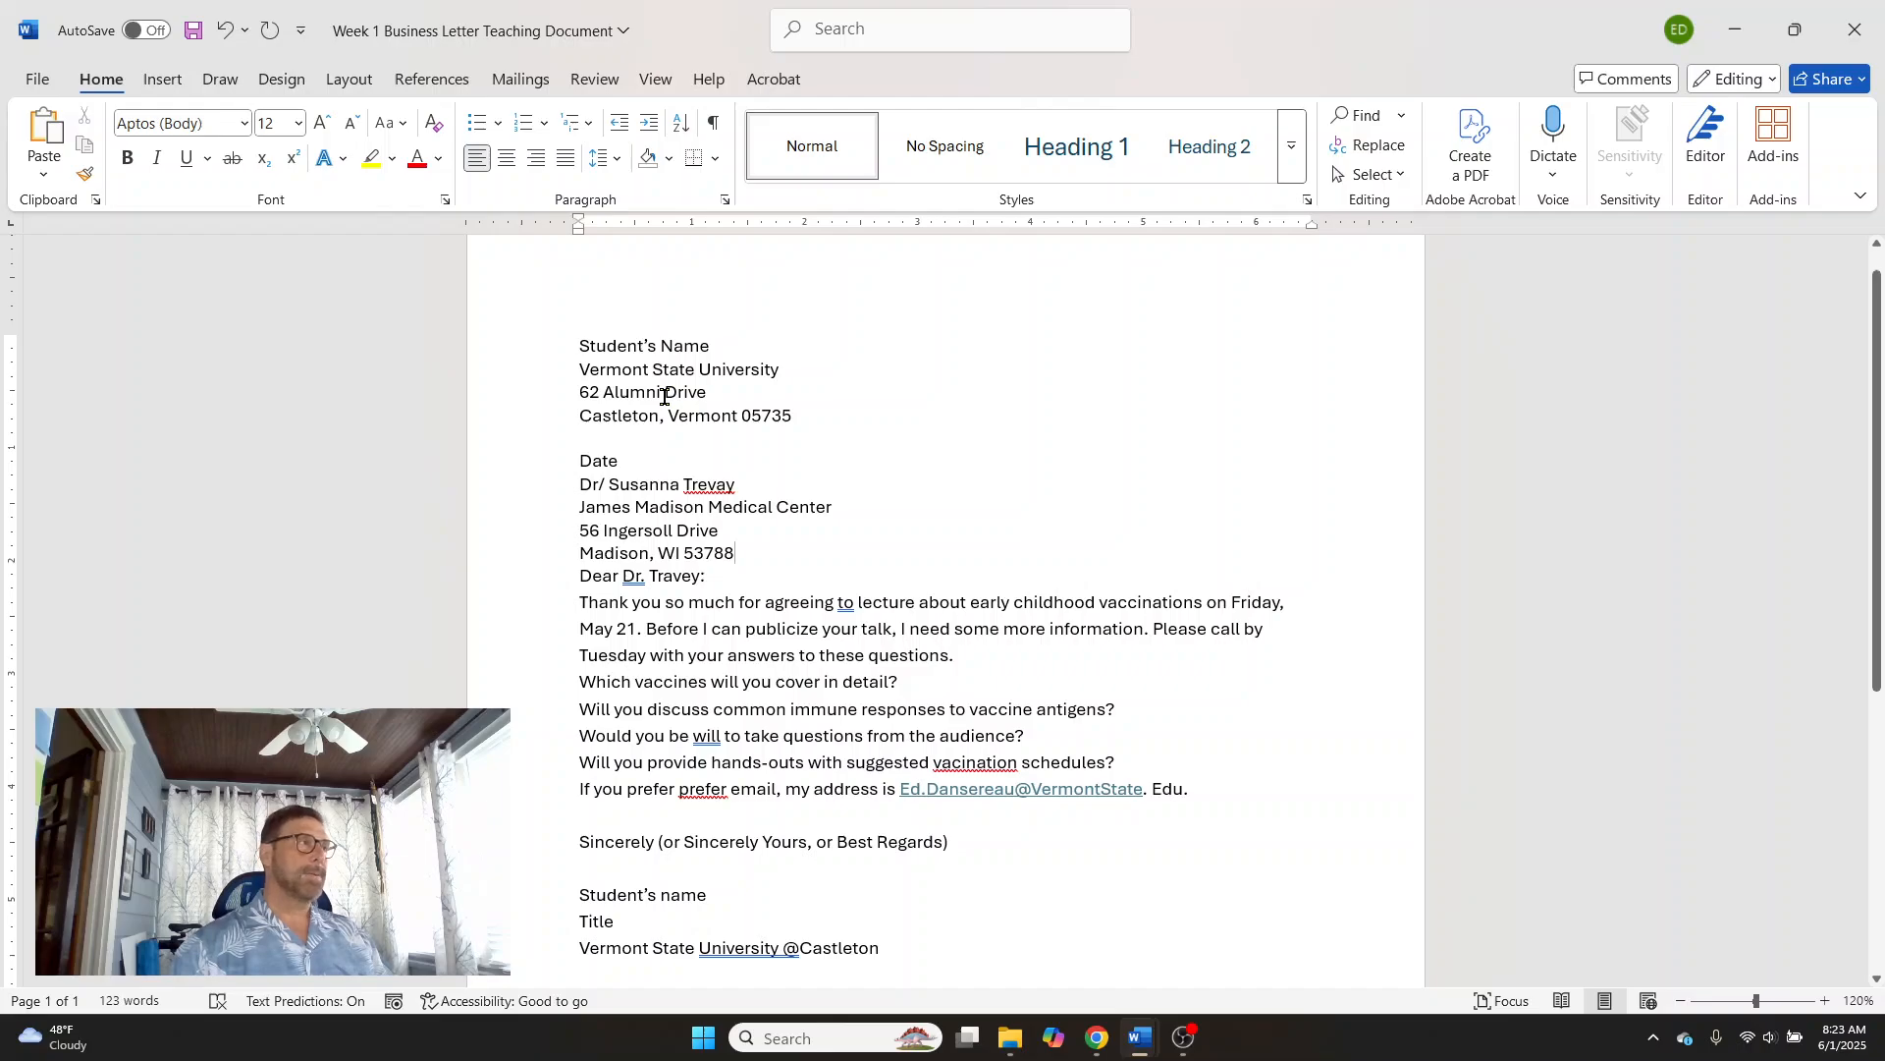
- Replace the Date placeholder with the current date in the "June 1, 2025" format and add a blank line below it
{"action": "left_click_drag", "start_coordinate": [639, 461], "coordinate": [557, 472]}
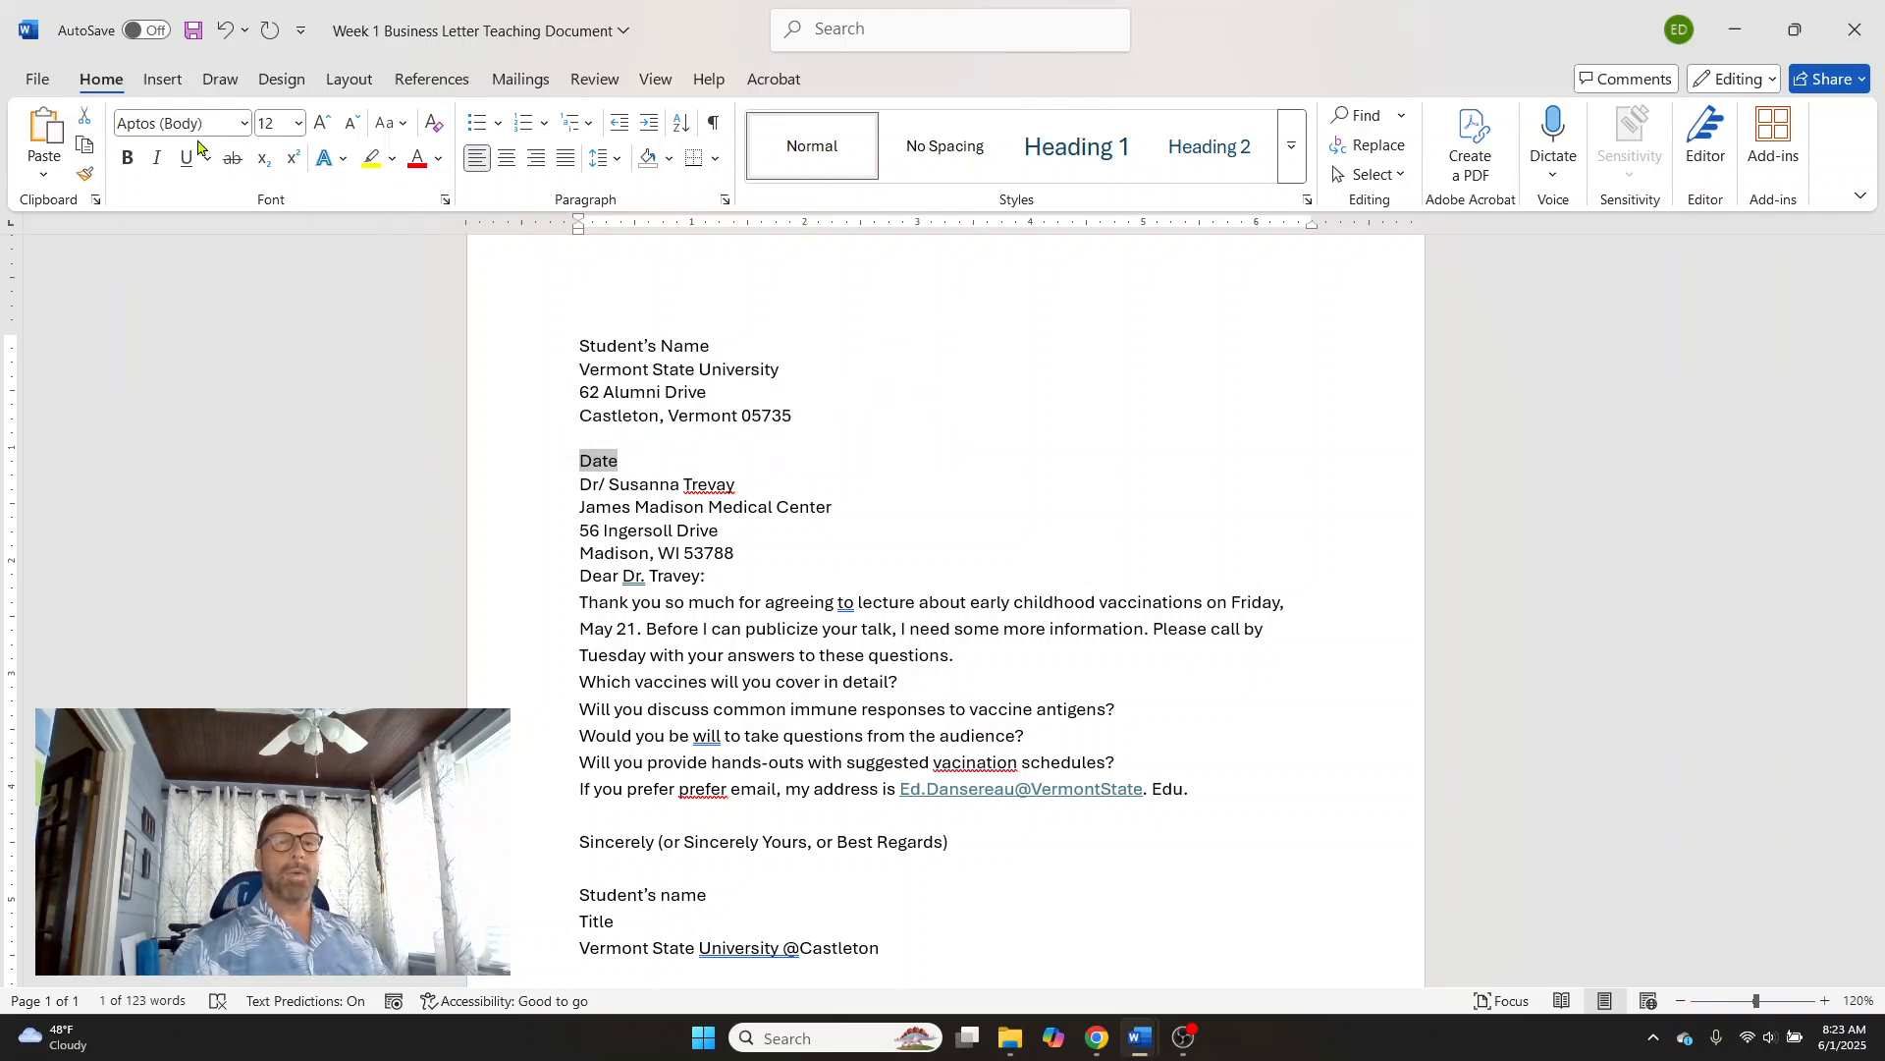
{"action": "left_click", "coordinate": [167, 81]}
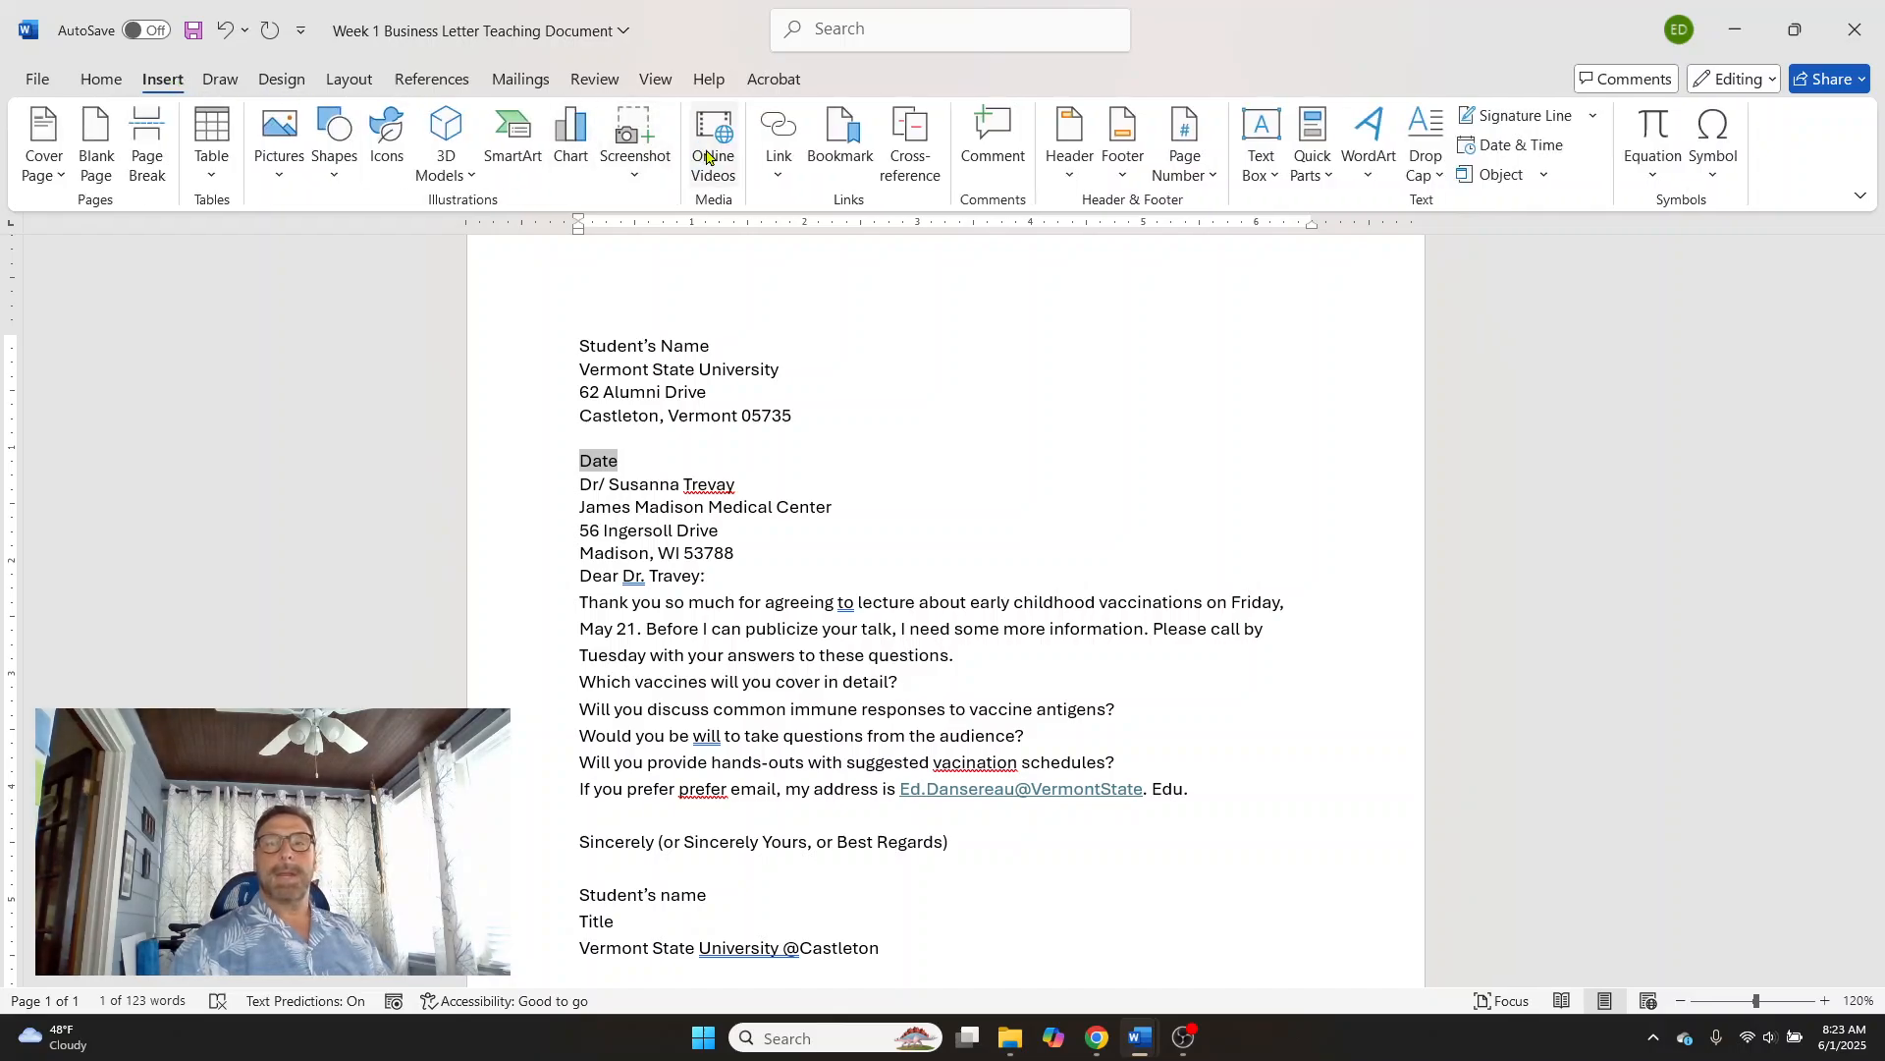
{"action": "left_click", "coordinate": [1530, 149]}
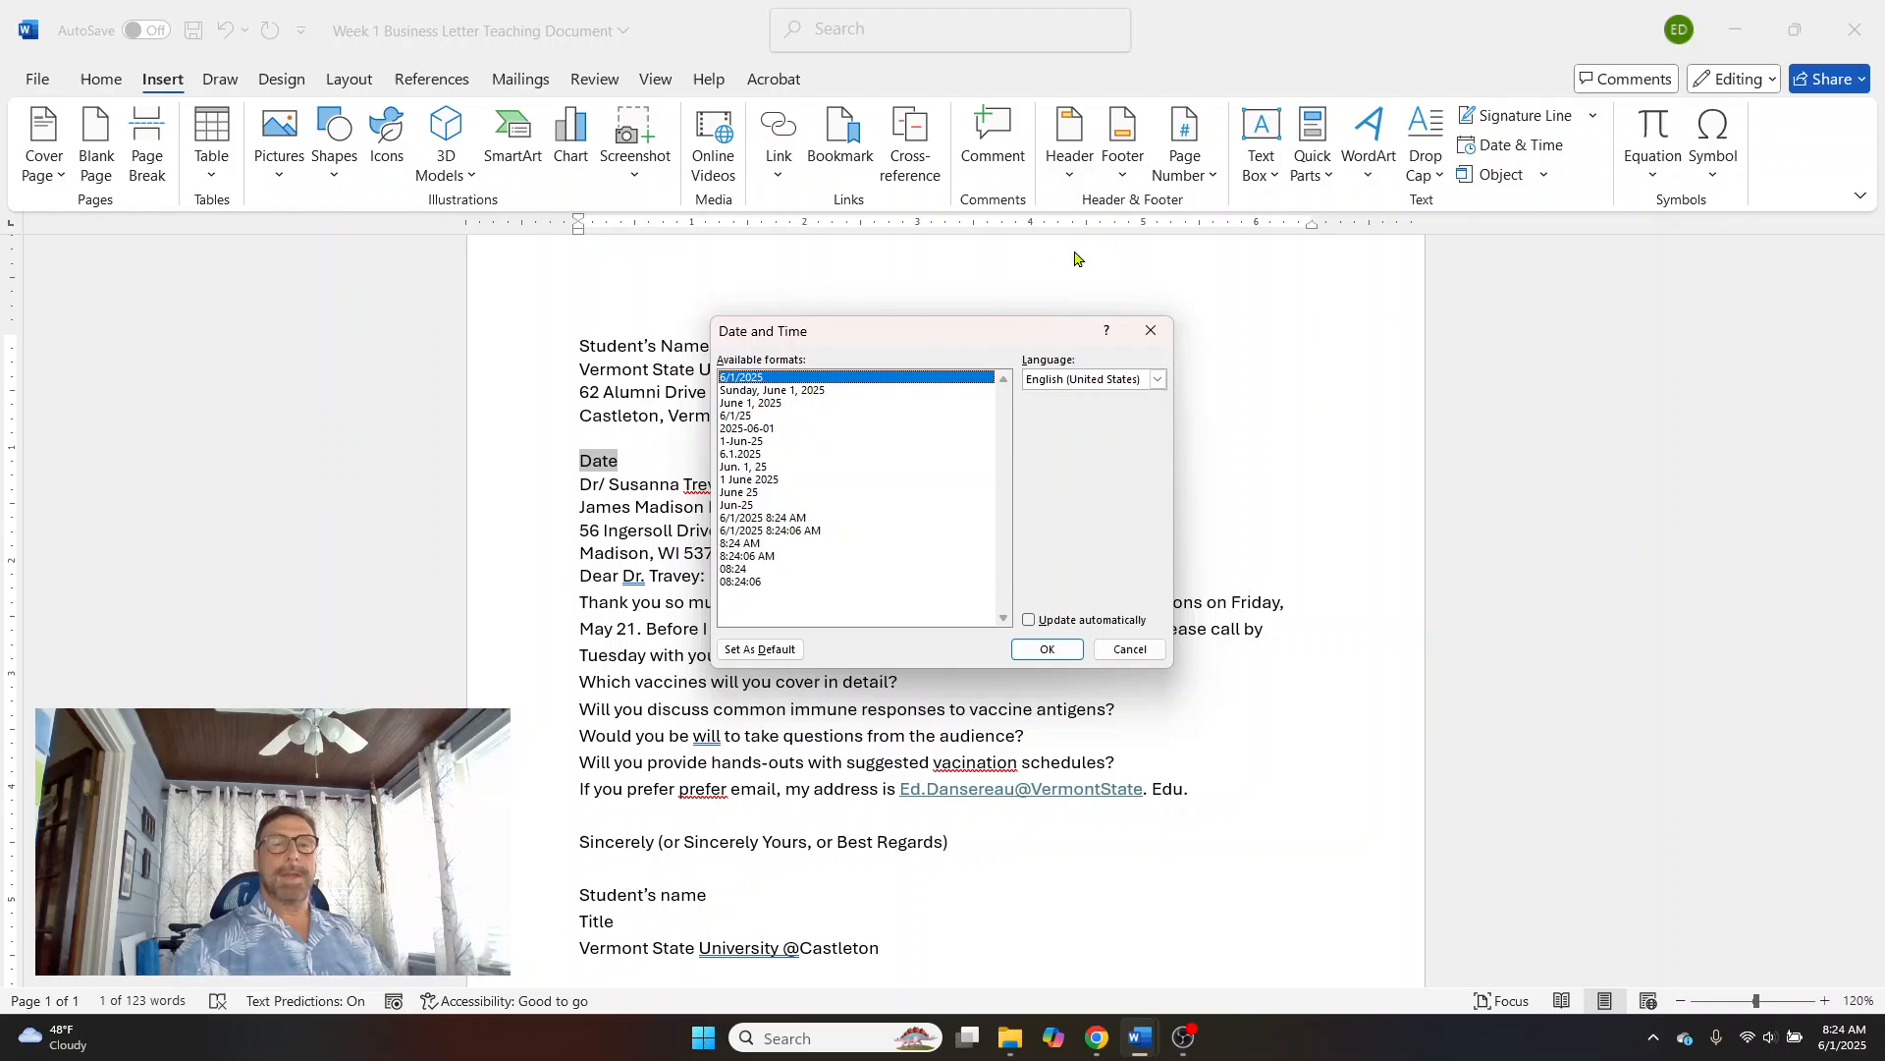
{"action": "left_click", "coordinate": [771, 405]}
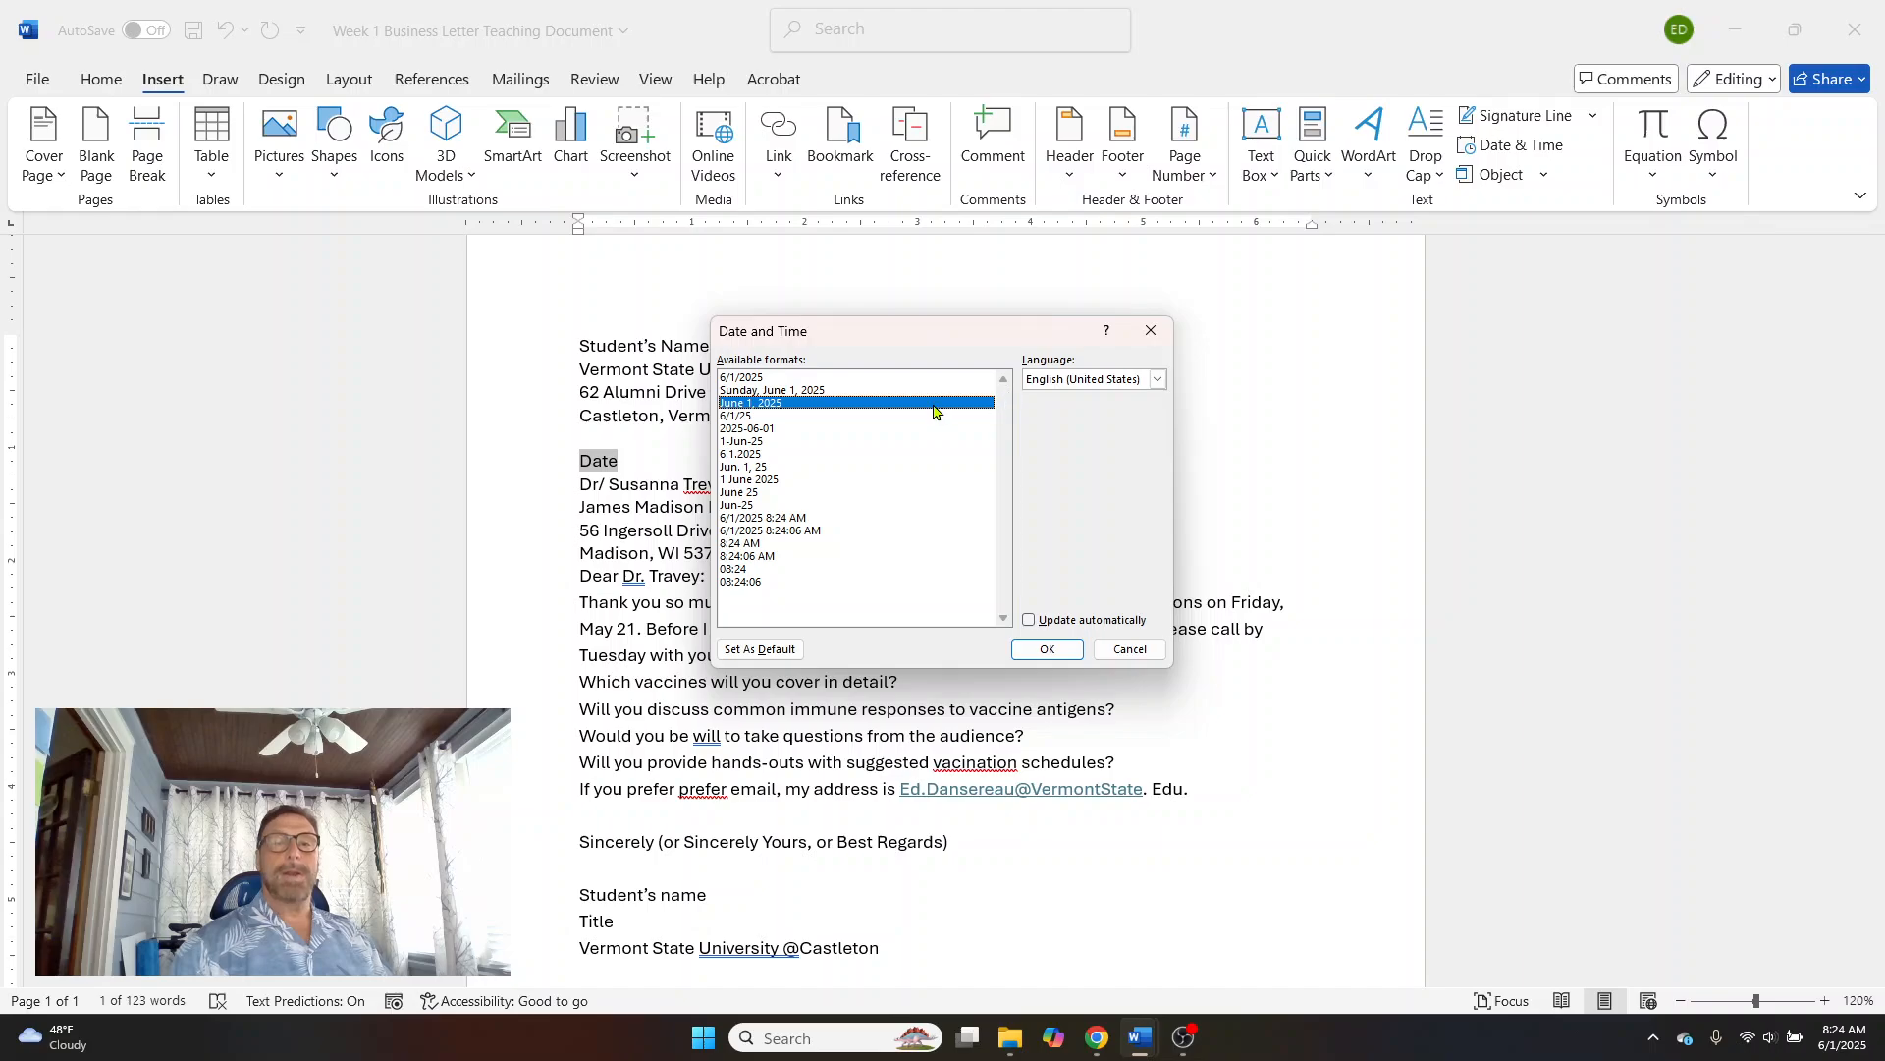
{"action": "left_click", "coordinate": [1044, 650]}
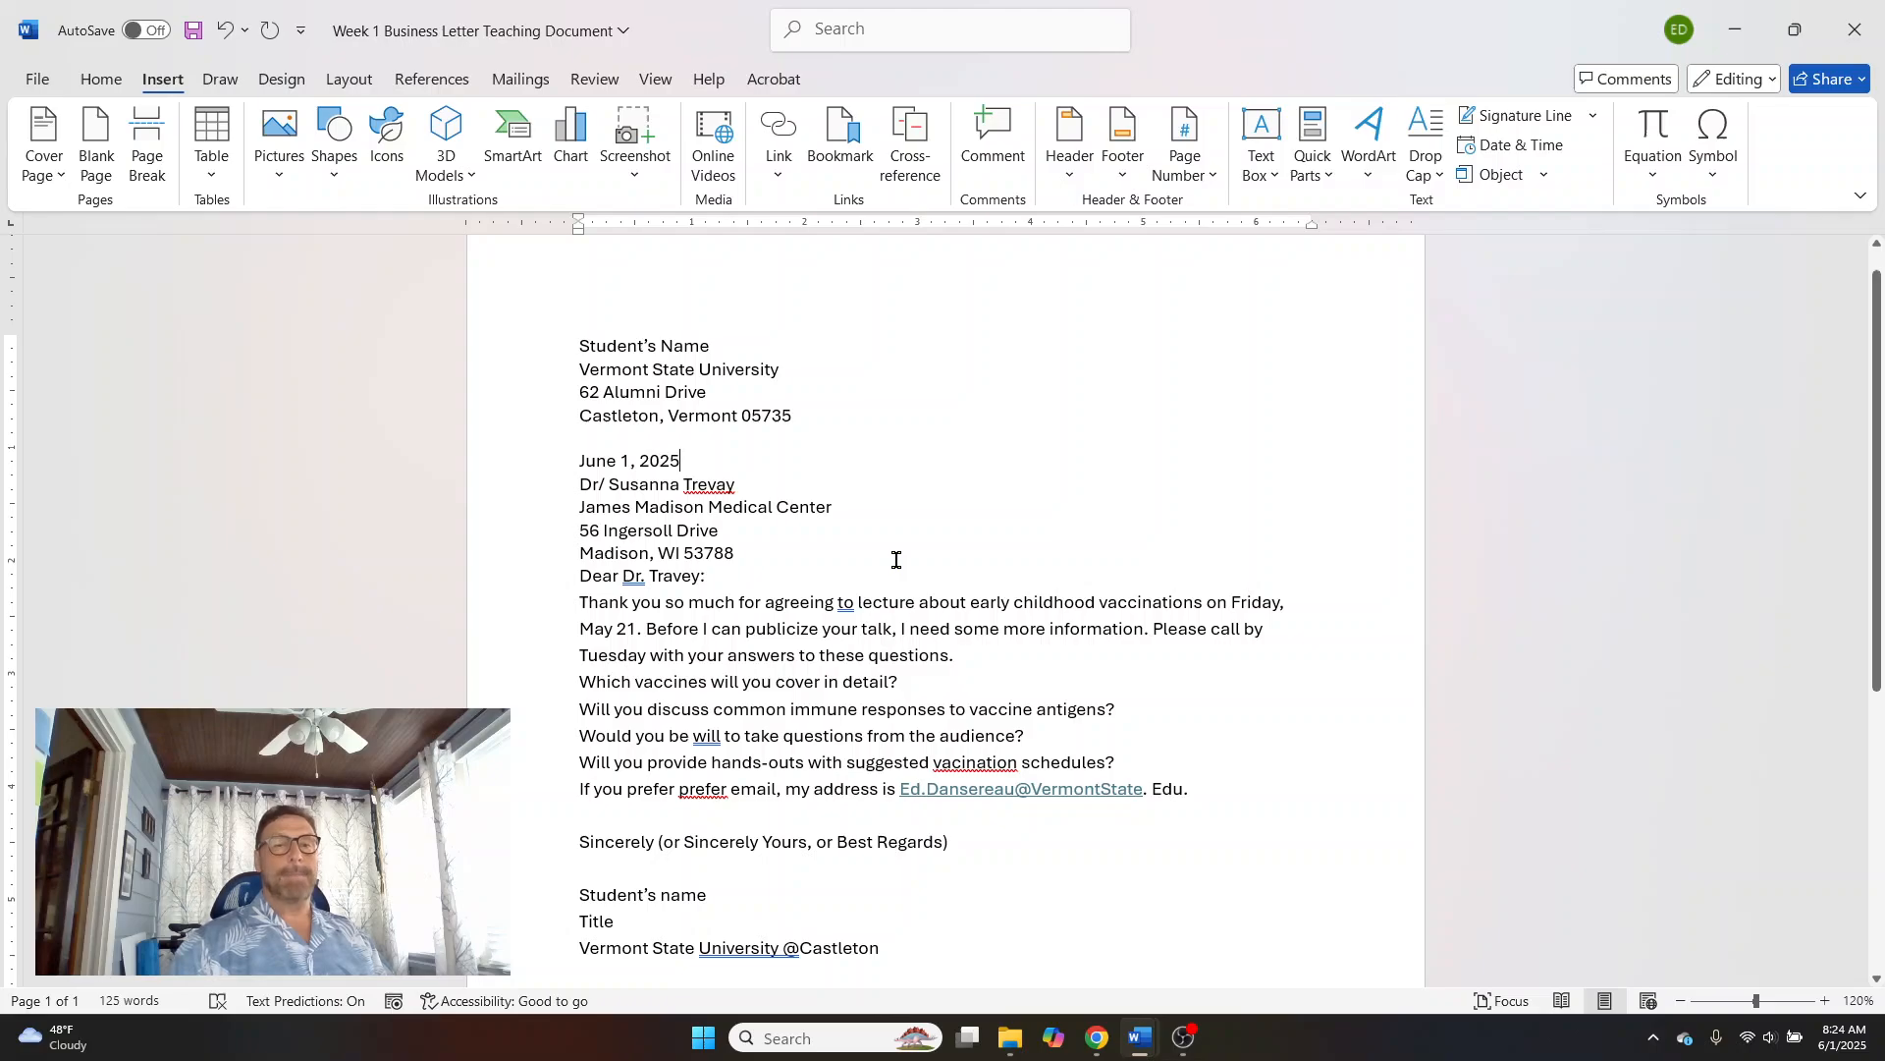
{"action": "key", "text": "Return"}
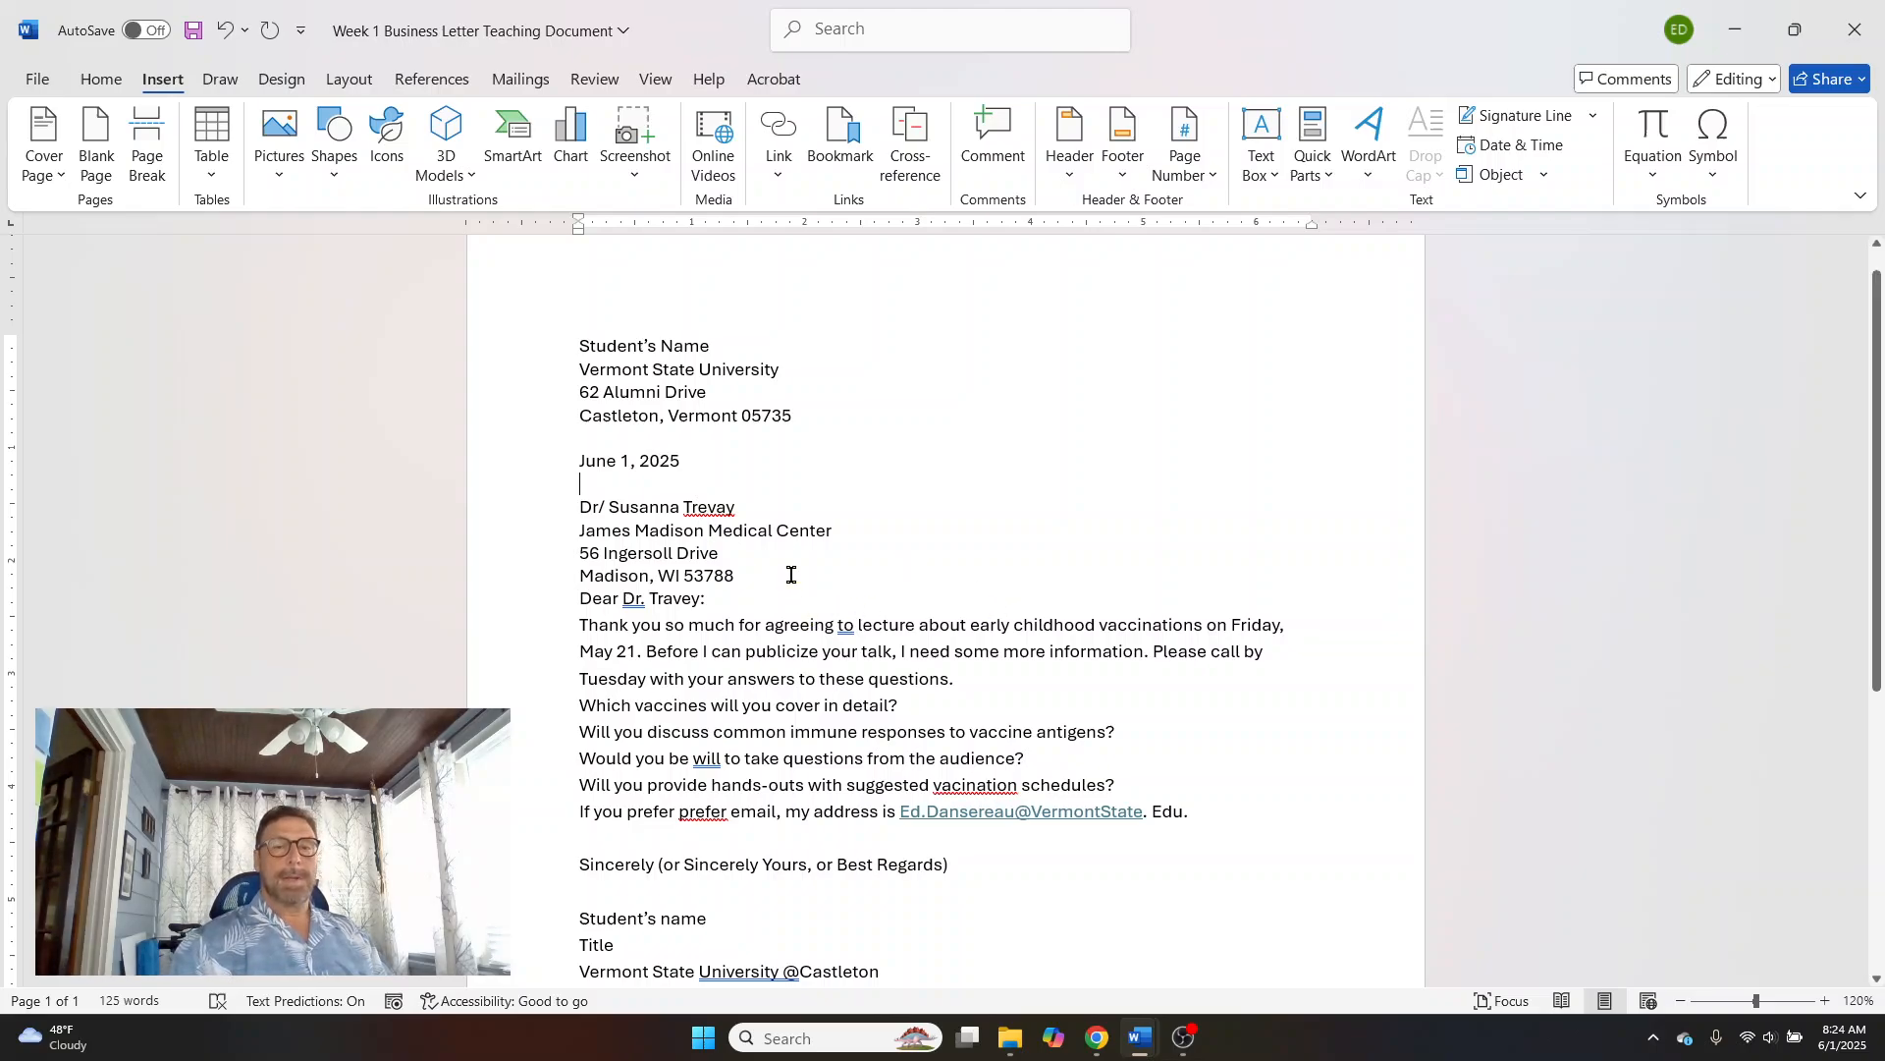
- Add a blank line between the recipient's address block and the salutation
{"action": "left_click_drag", "start_coordinate": [790, 568], "coordinate": [575, 521]}
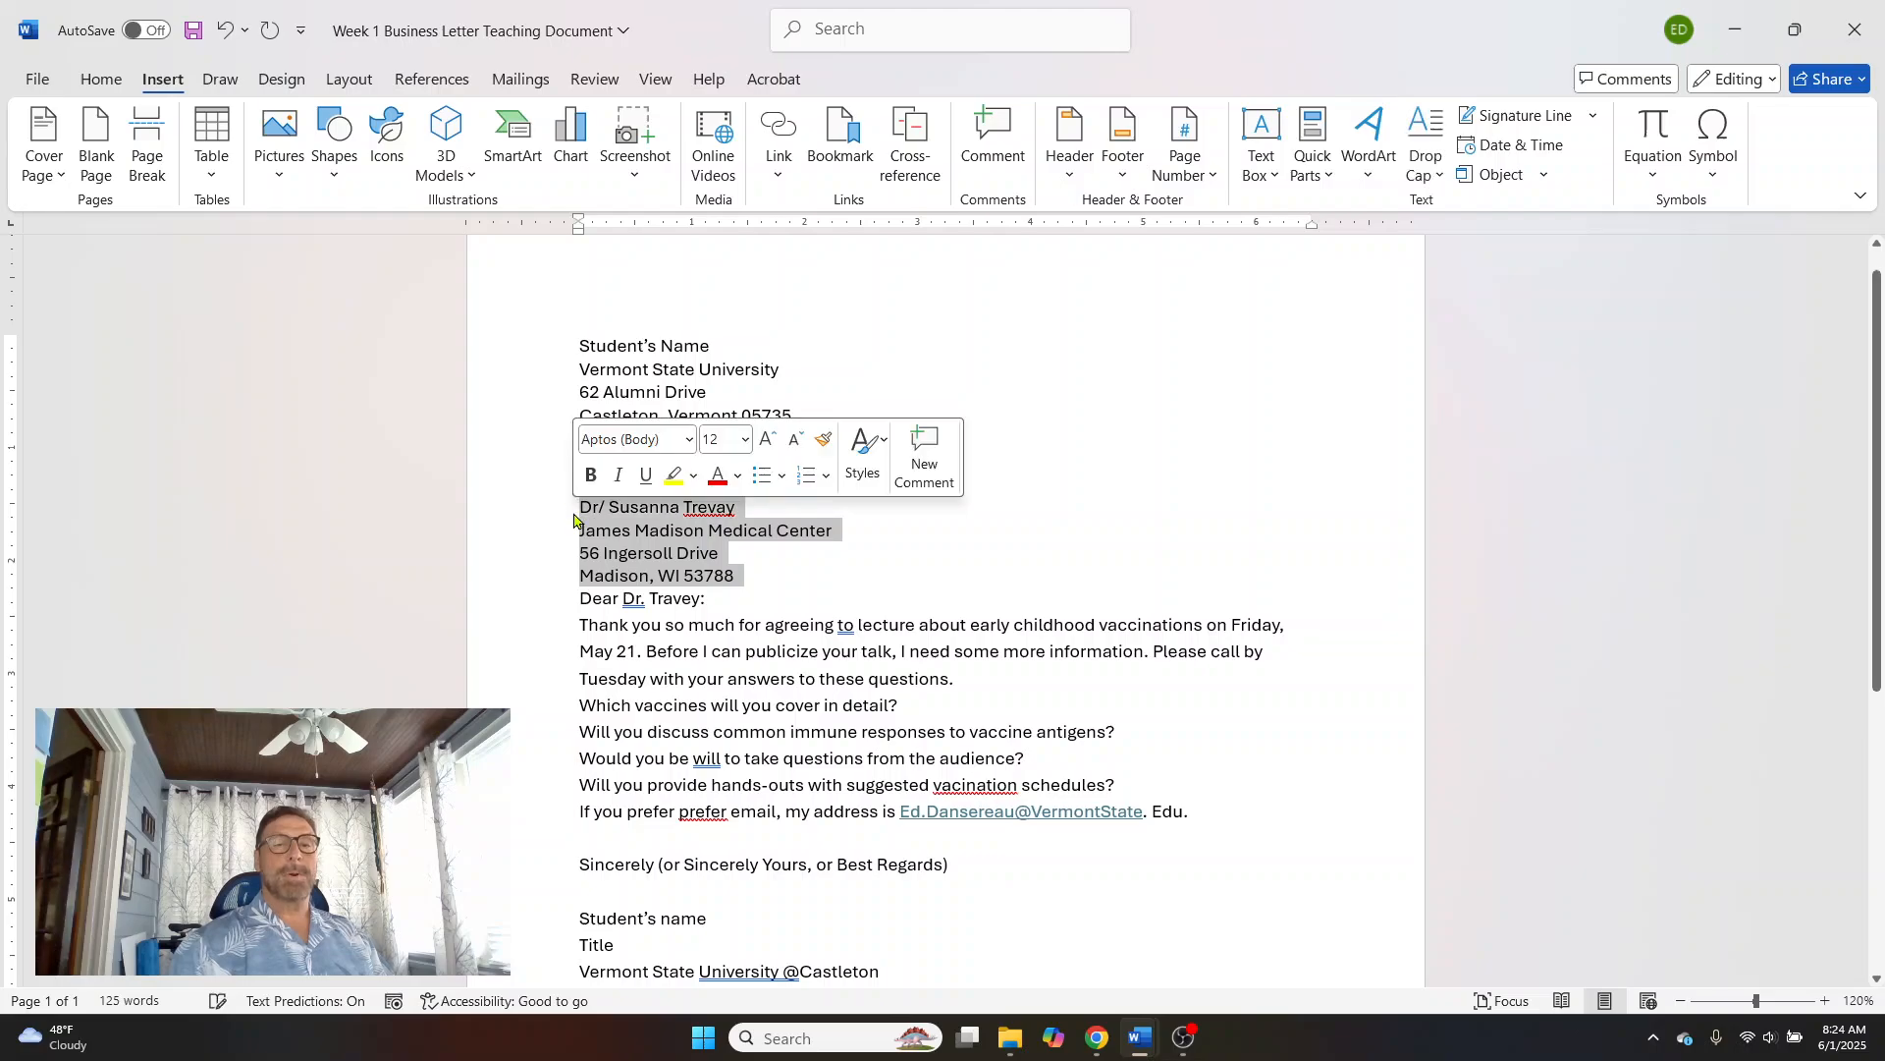
{"action": "left_click", "coordinate": [826, 586]}
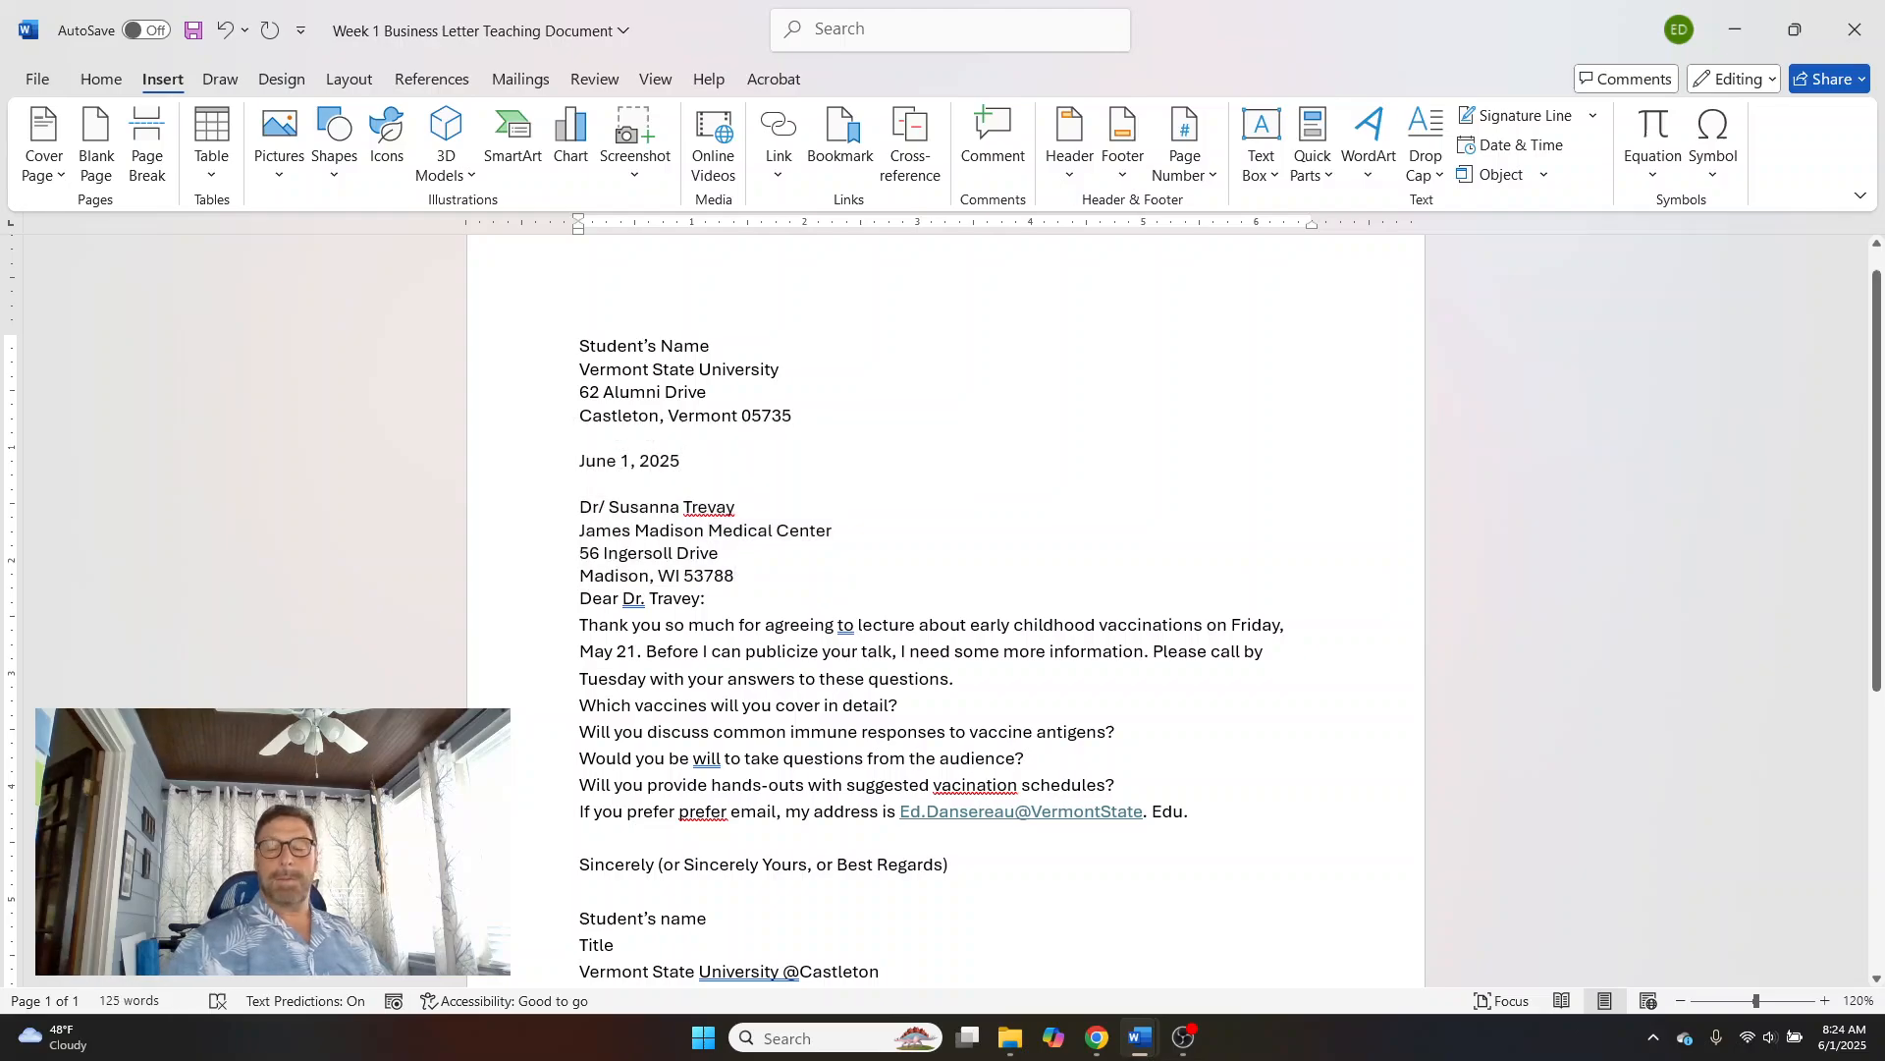
{"action": "key", "text": "Return"}
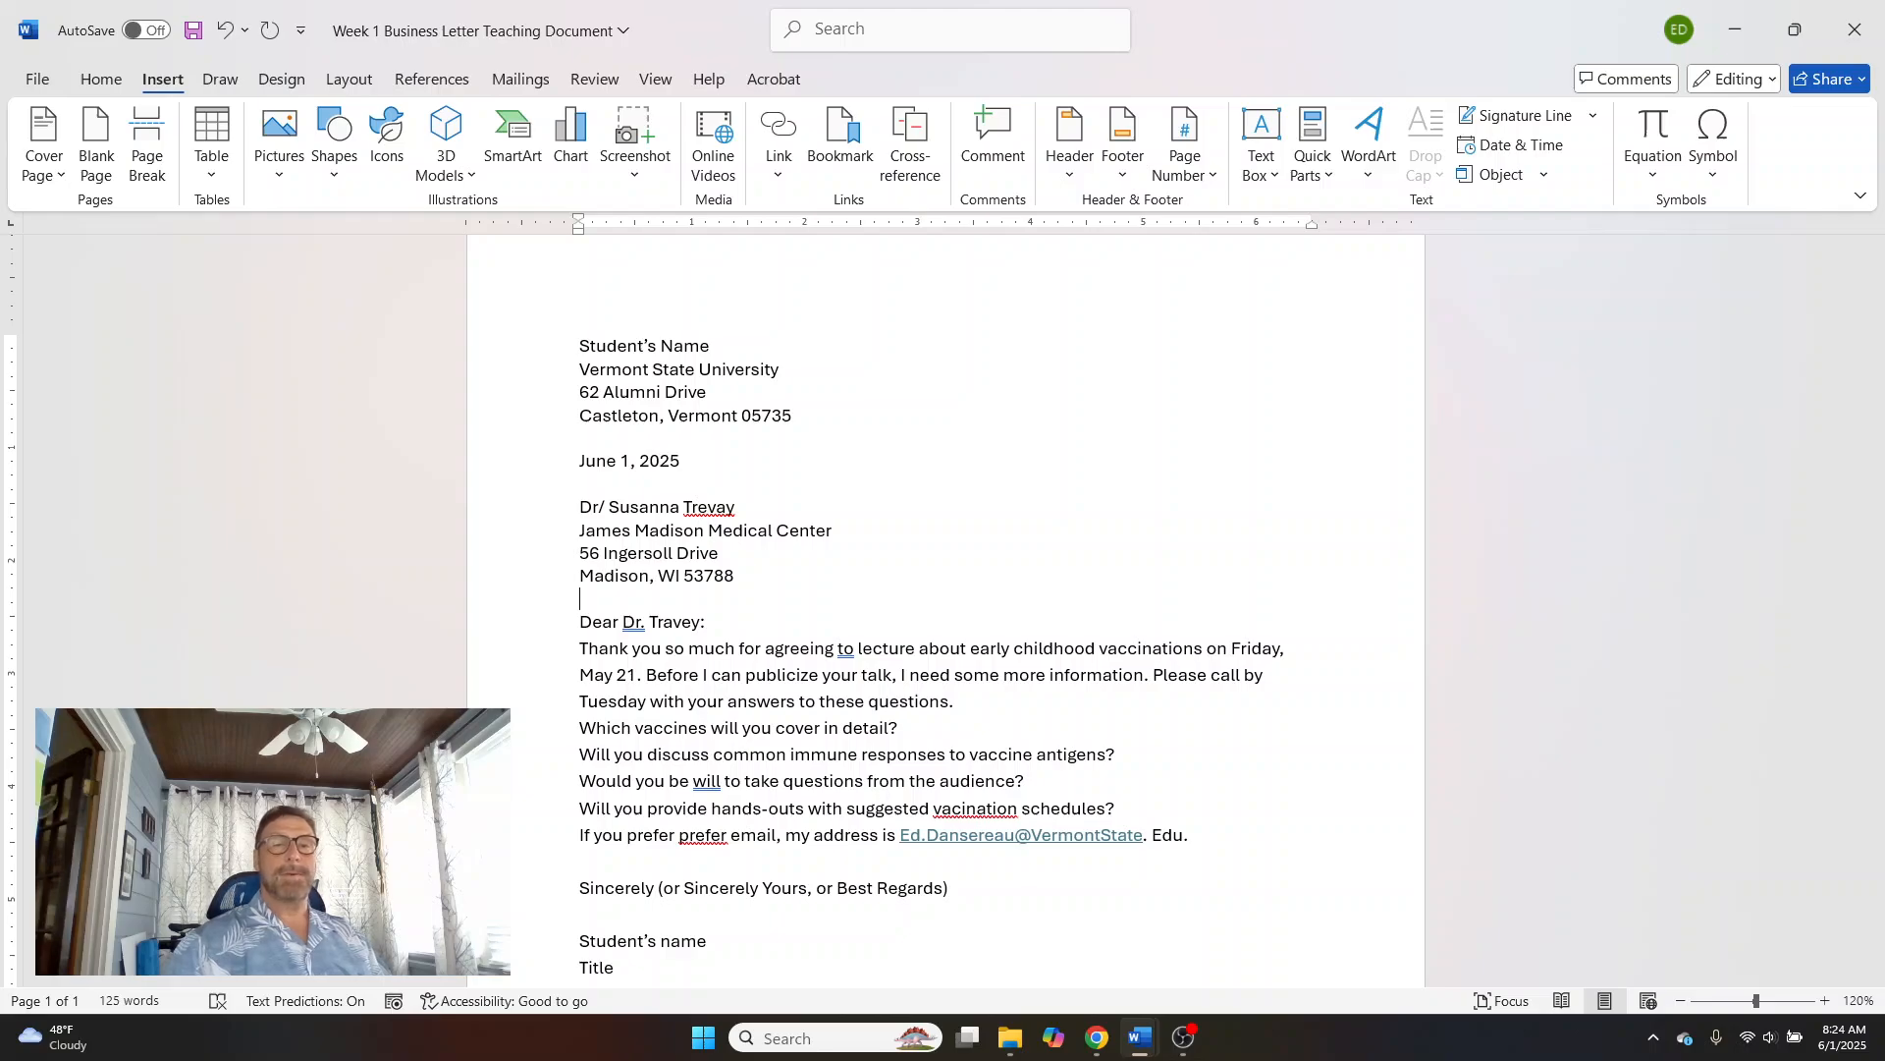
- Examine the sender's address block and the page's header area, and return to the body text without editing the header
{"action": "scroll", "coordinate": [1022, 462], "scroll_direction": "up", "scroll_amount": 1}
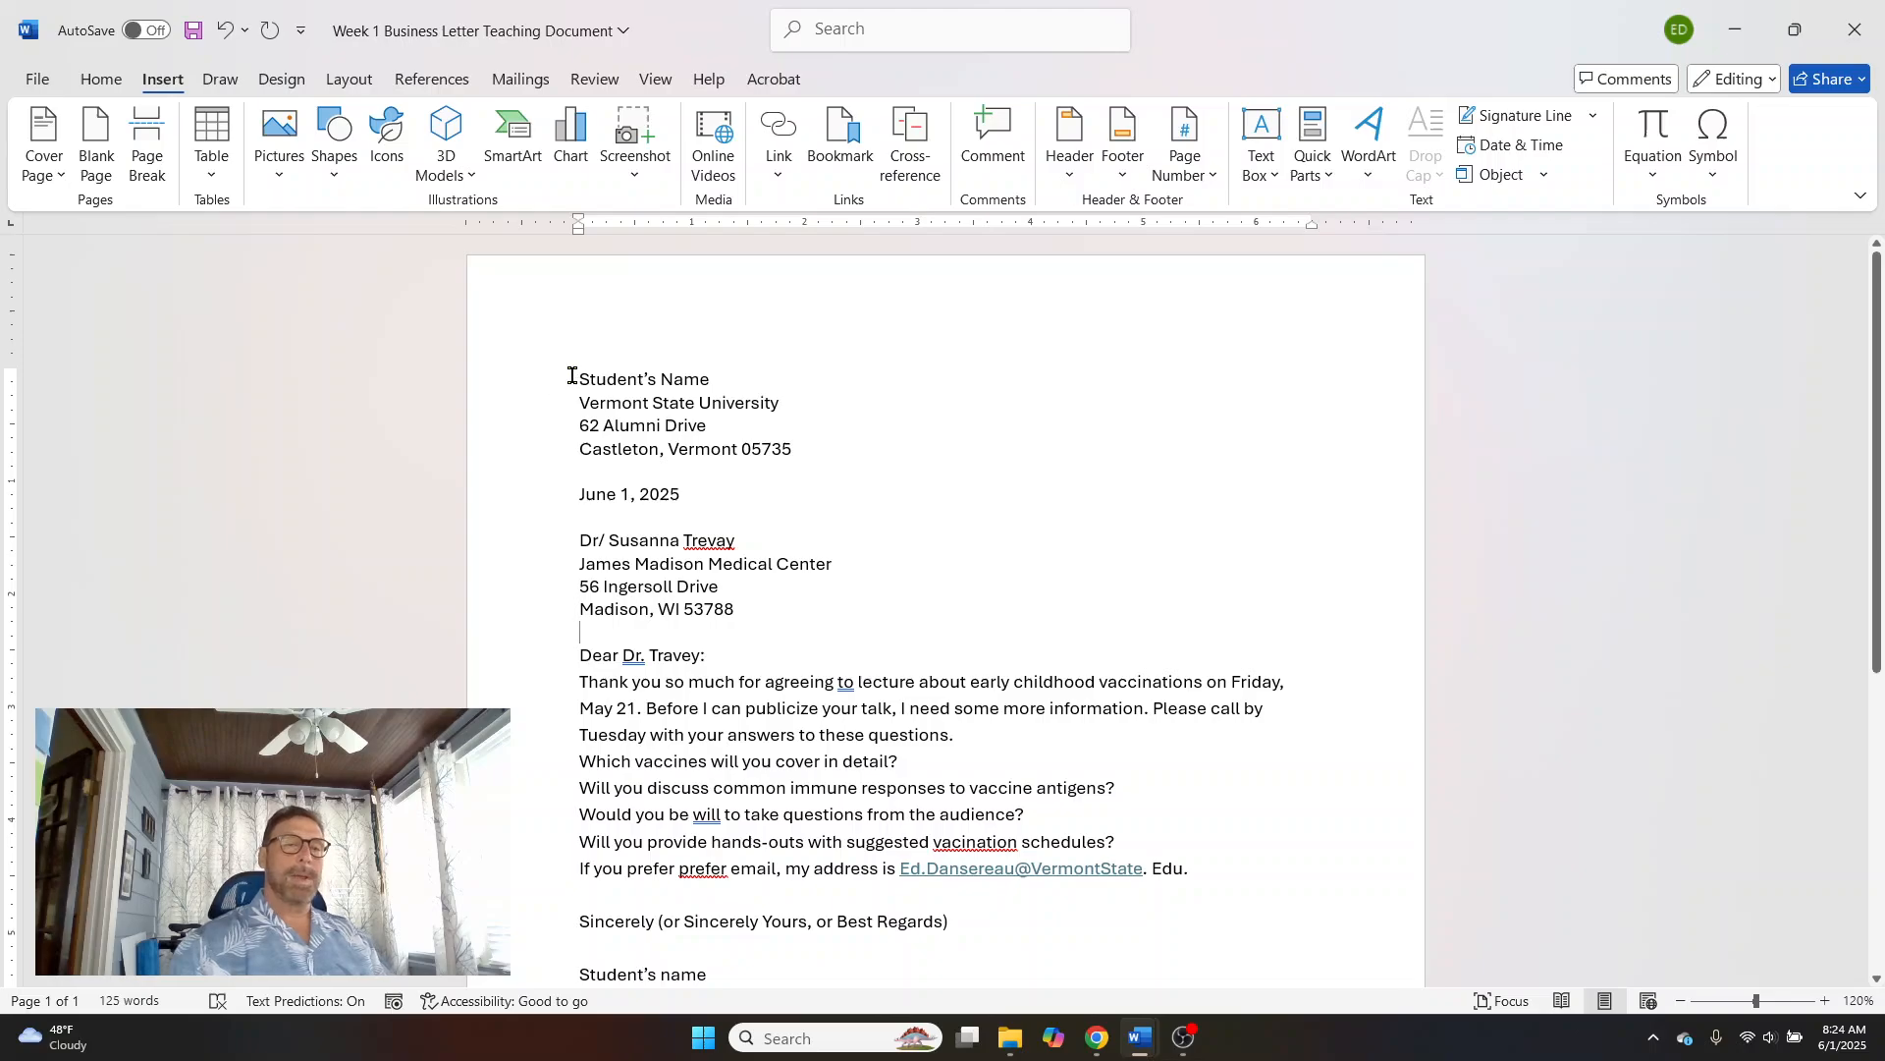
{"action": "left_click_drag", "start_coordinate": [572, 376], "coordinate": [807, 442]}
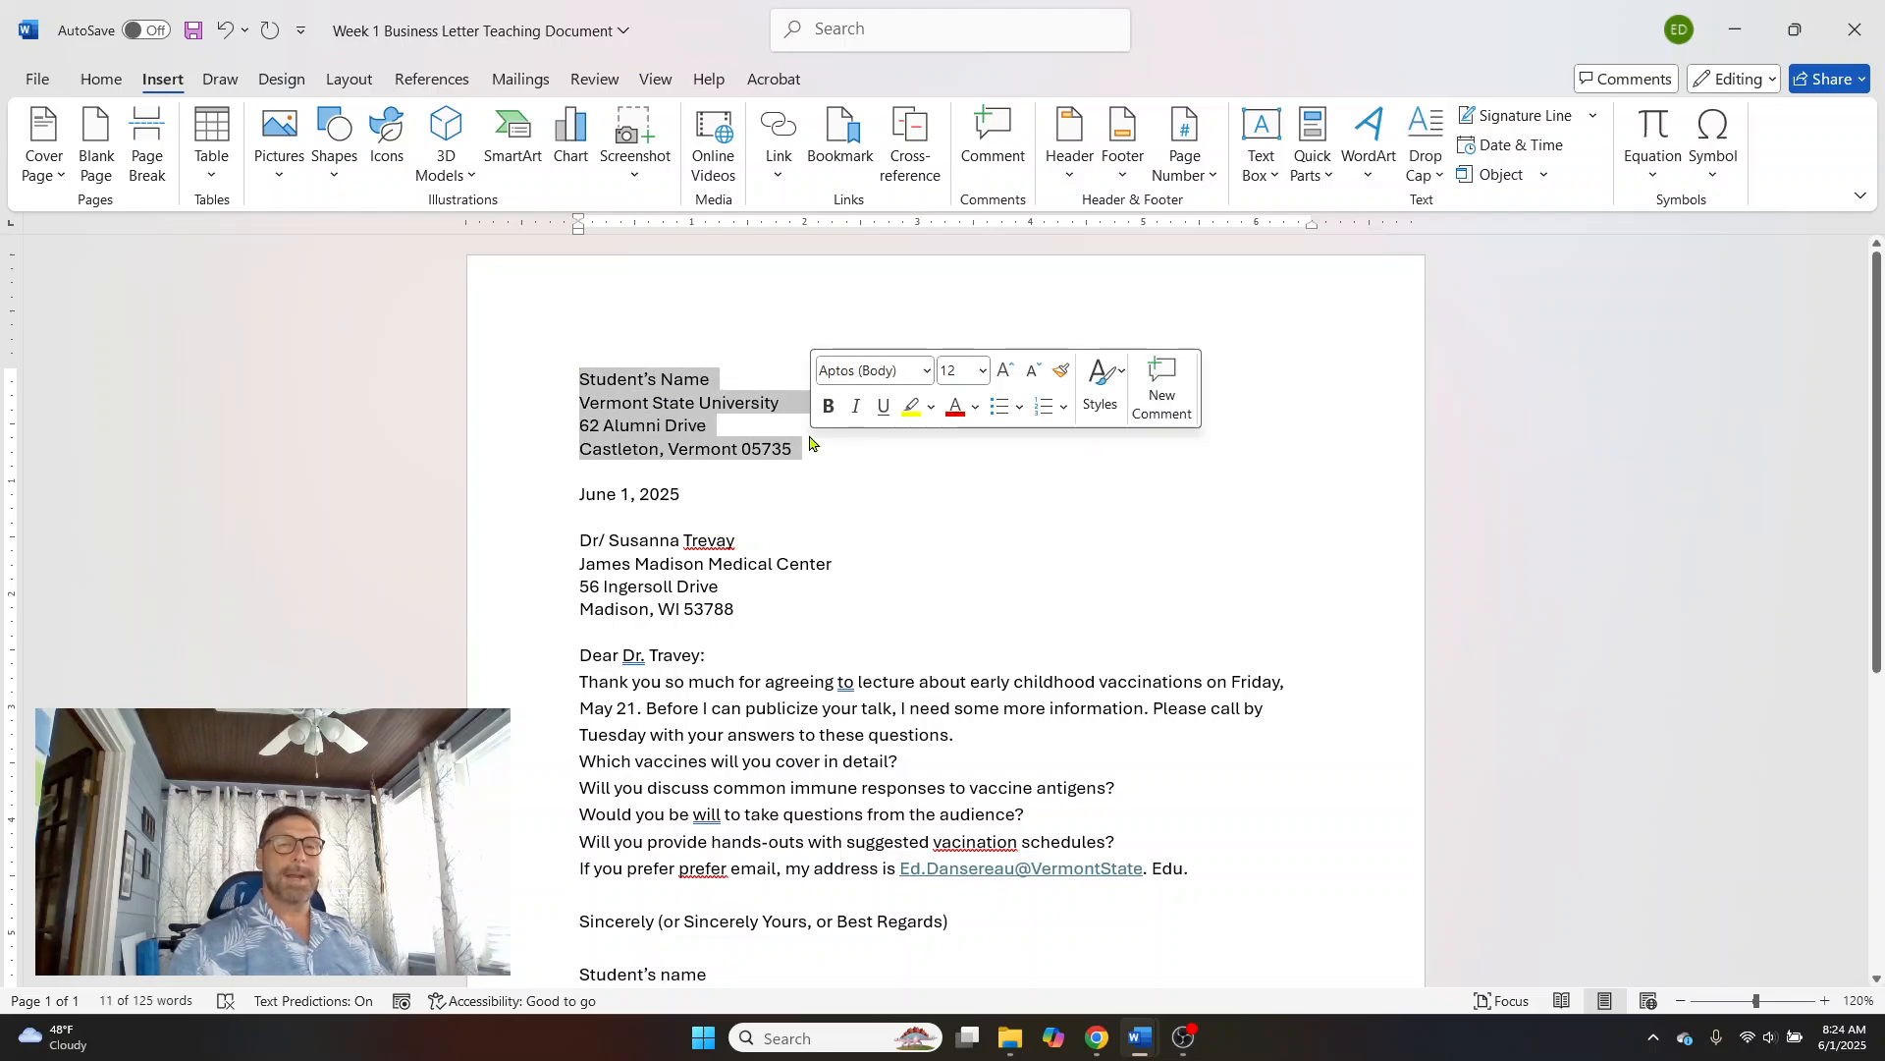
{"action": "left_click", "coordinate": [871, 312]}
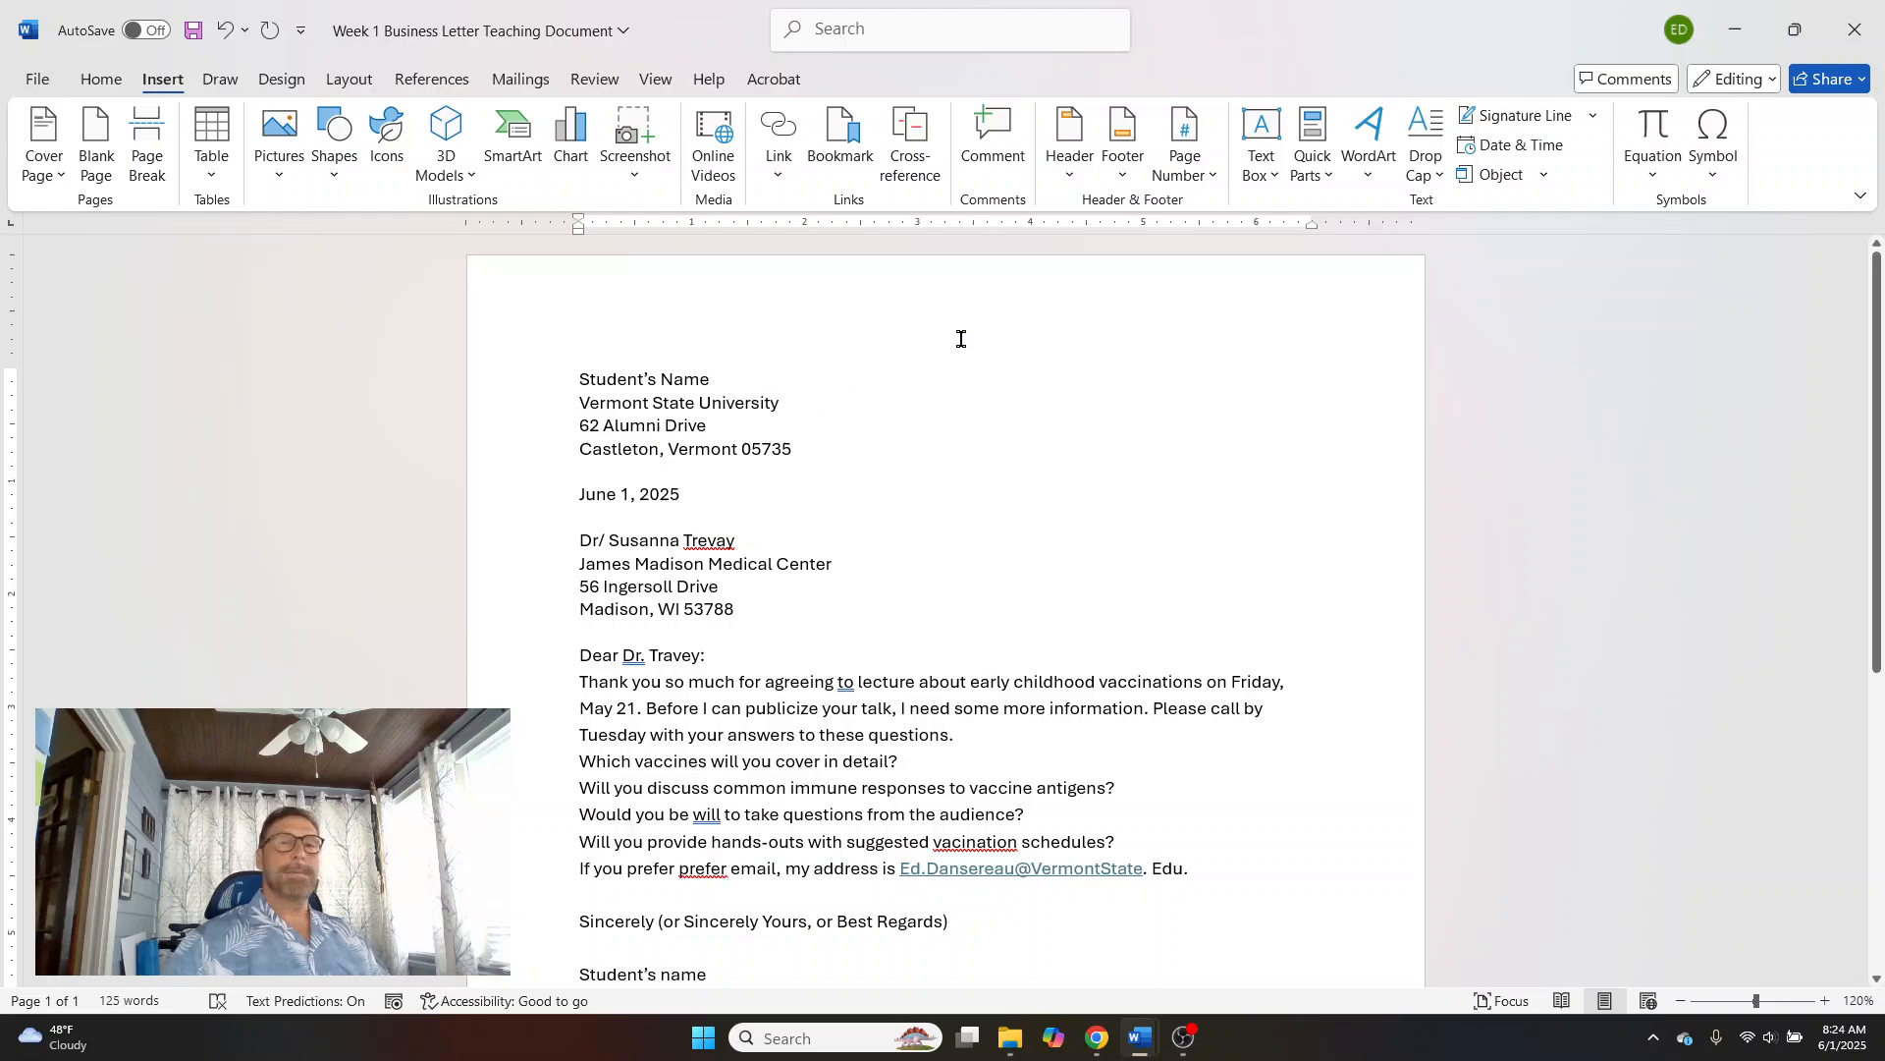
{"action": "double_click", "coordinate": [897, 295]}
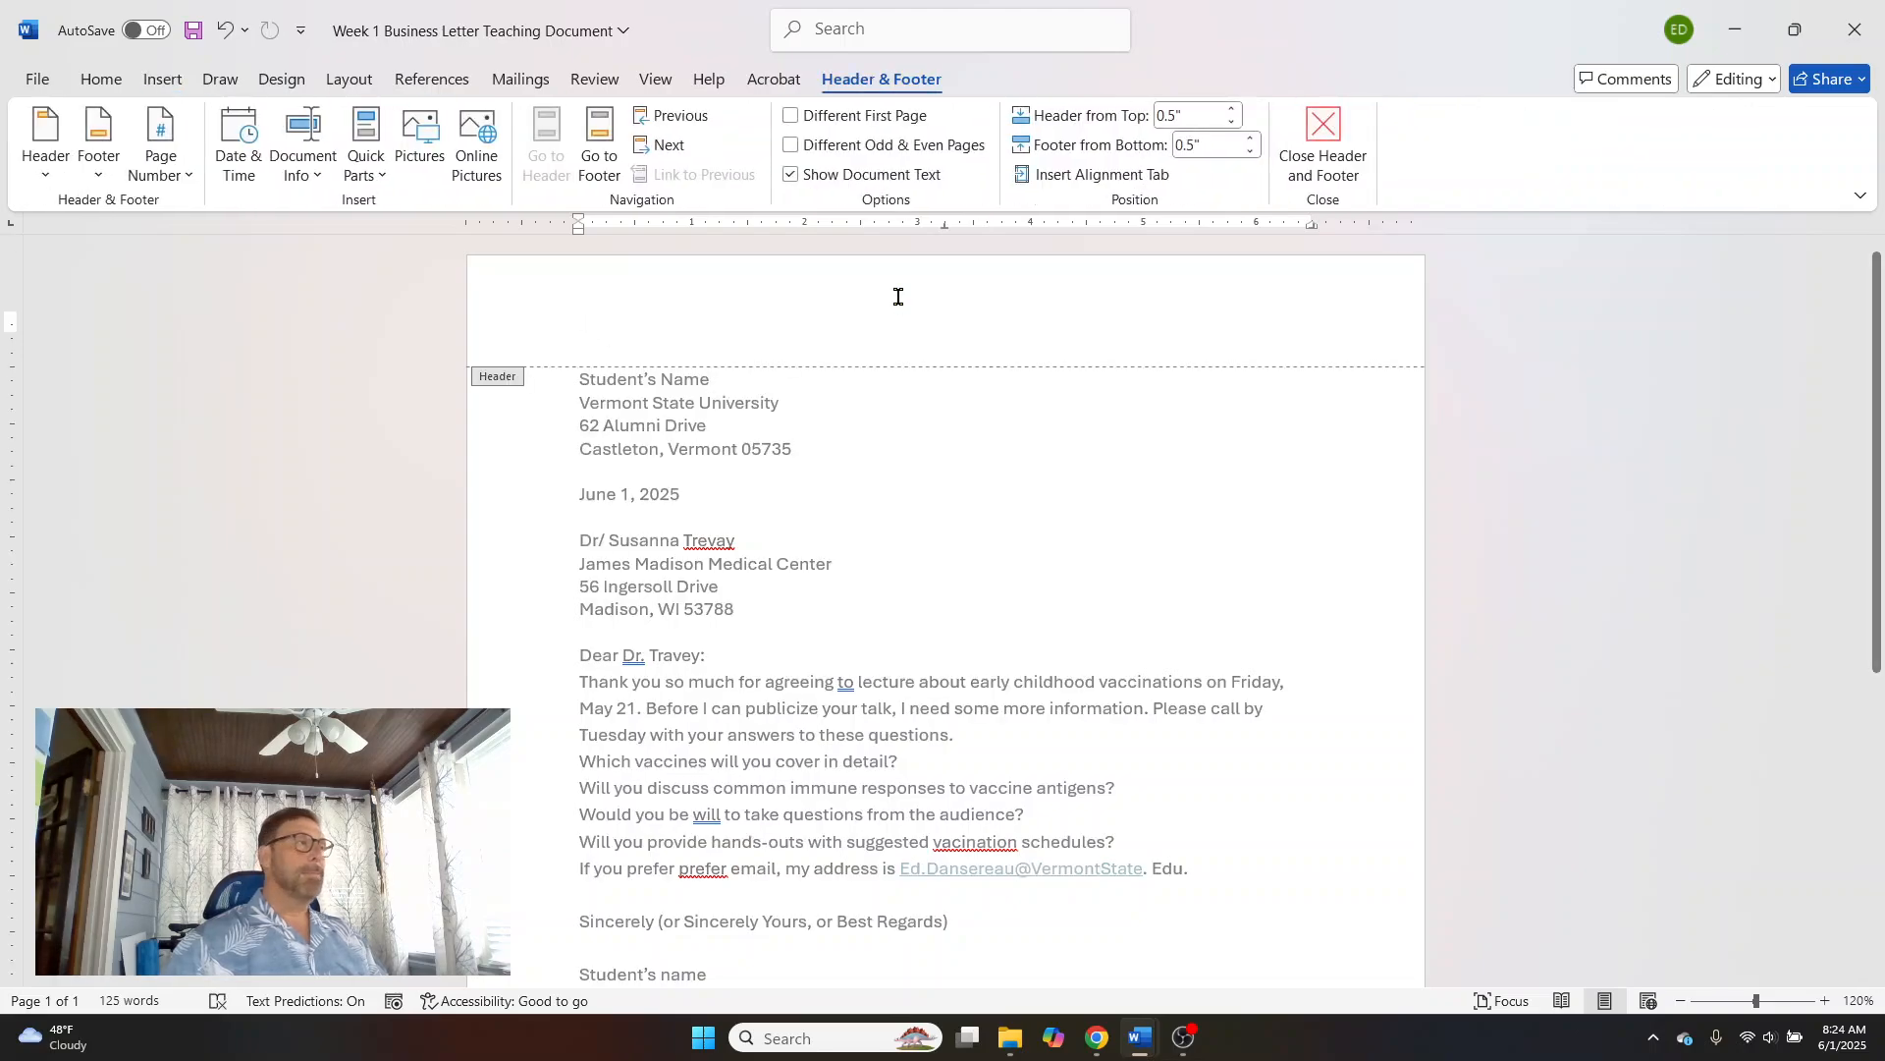
{"action": "scroll", "coordinate": [897, 468], "scroll_direction": "down", "scroll_amount": 6}
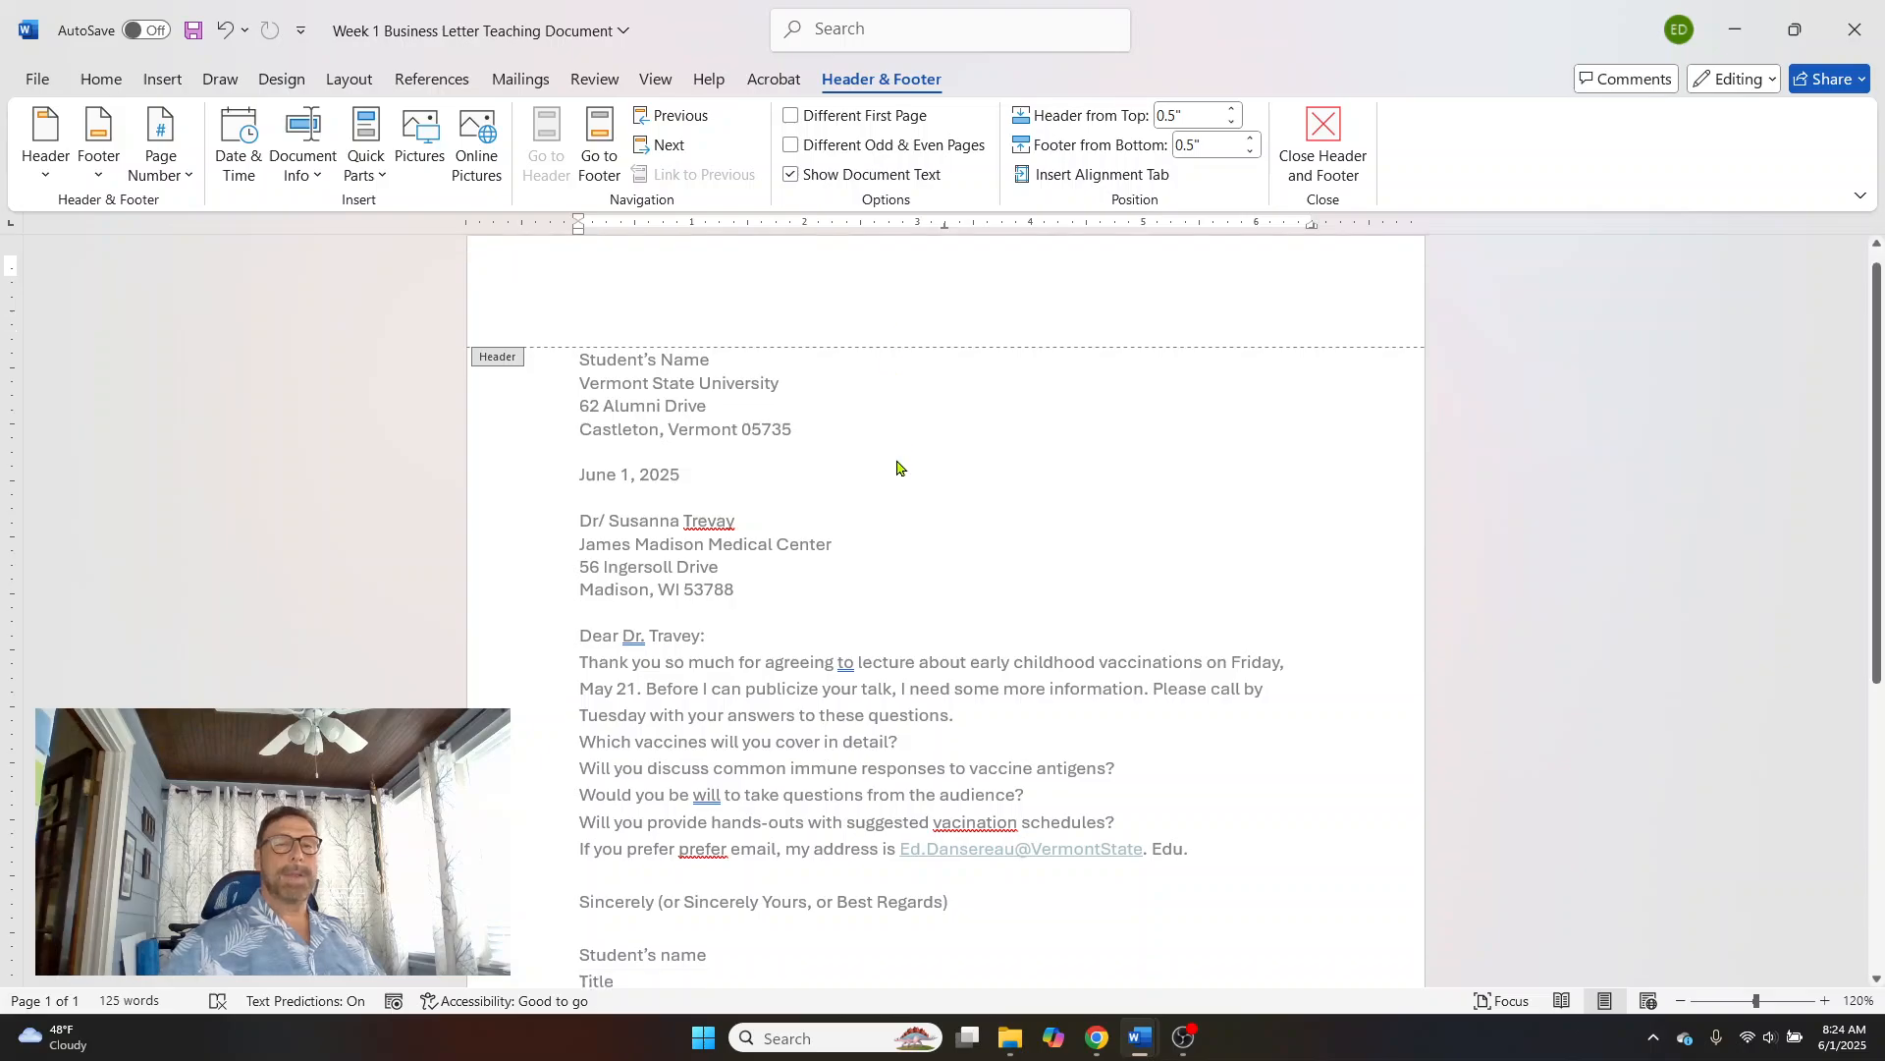
{"action": "scroll", "coordinate": [907, 513], "scroll_direction": "up", "scroll_amount": 6}
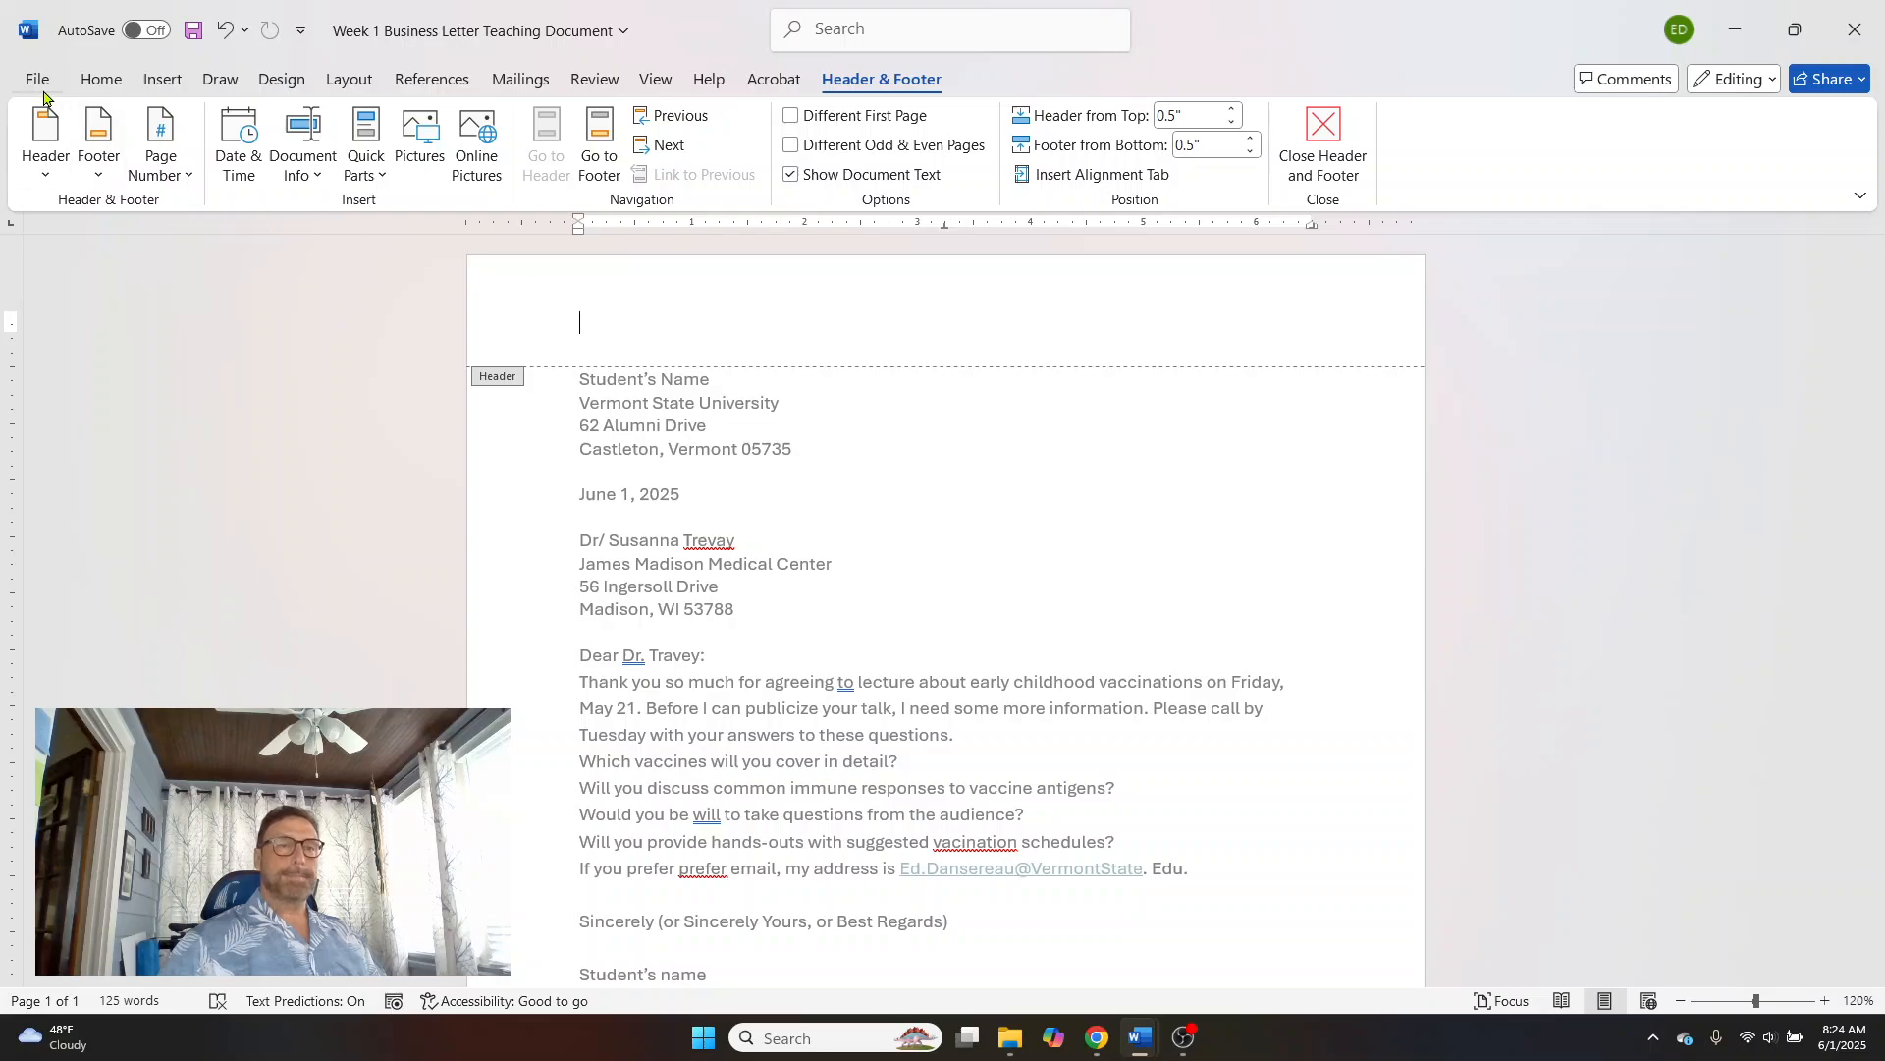
{"action": "double_click", "coordinate": [902, 445]}
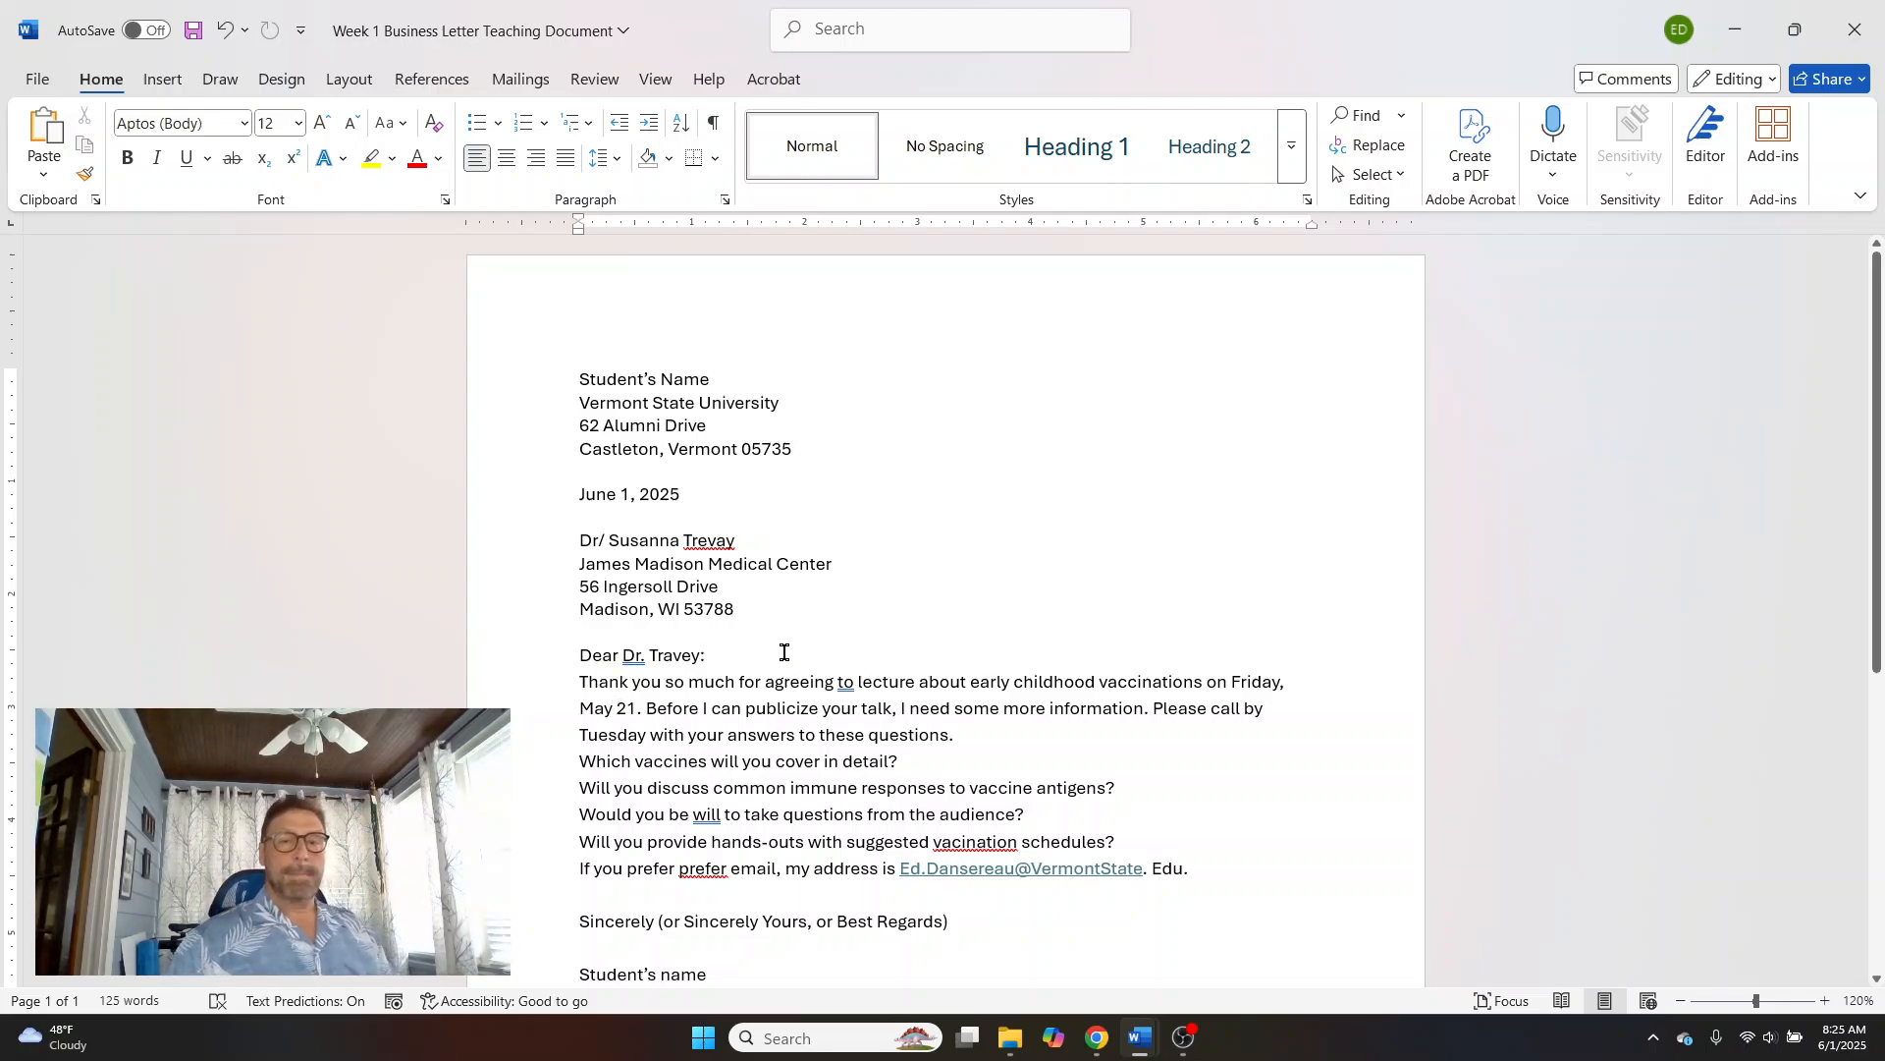
- Try a blank line between the salutation and the first body paragraph, and remove it again
{"action": "left_click_drag", "start_coordinate": [757, 652], "coordinate": [574, 653]}
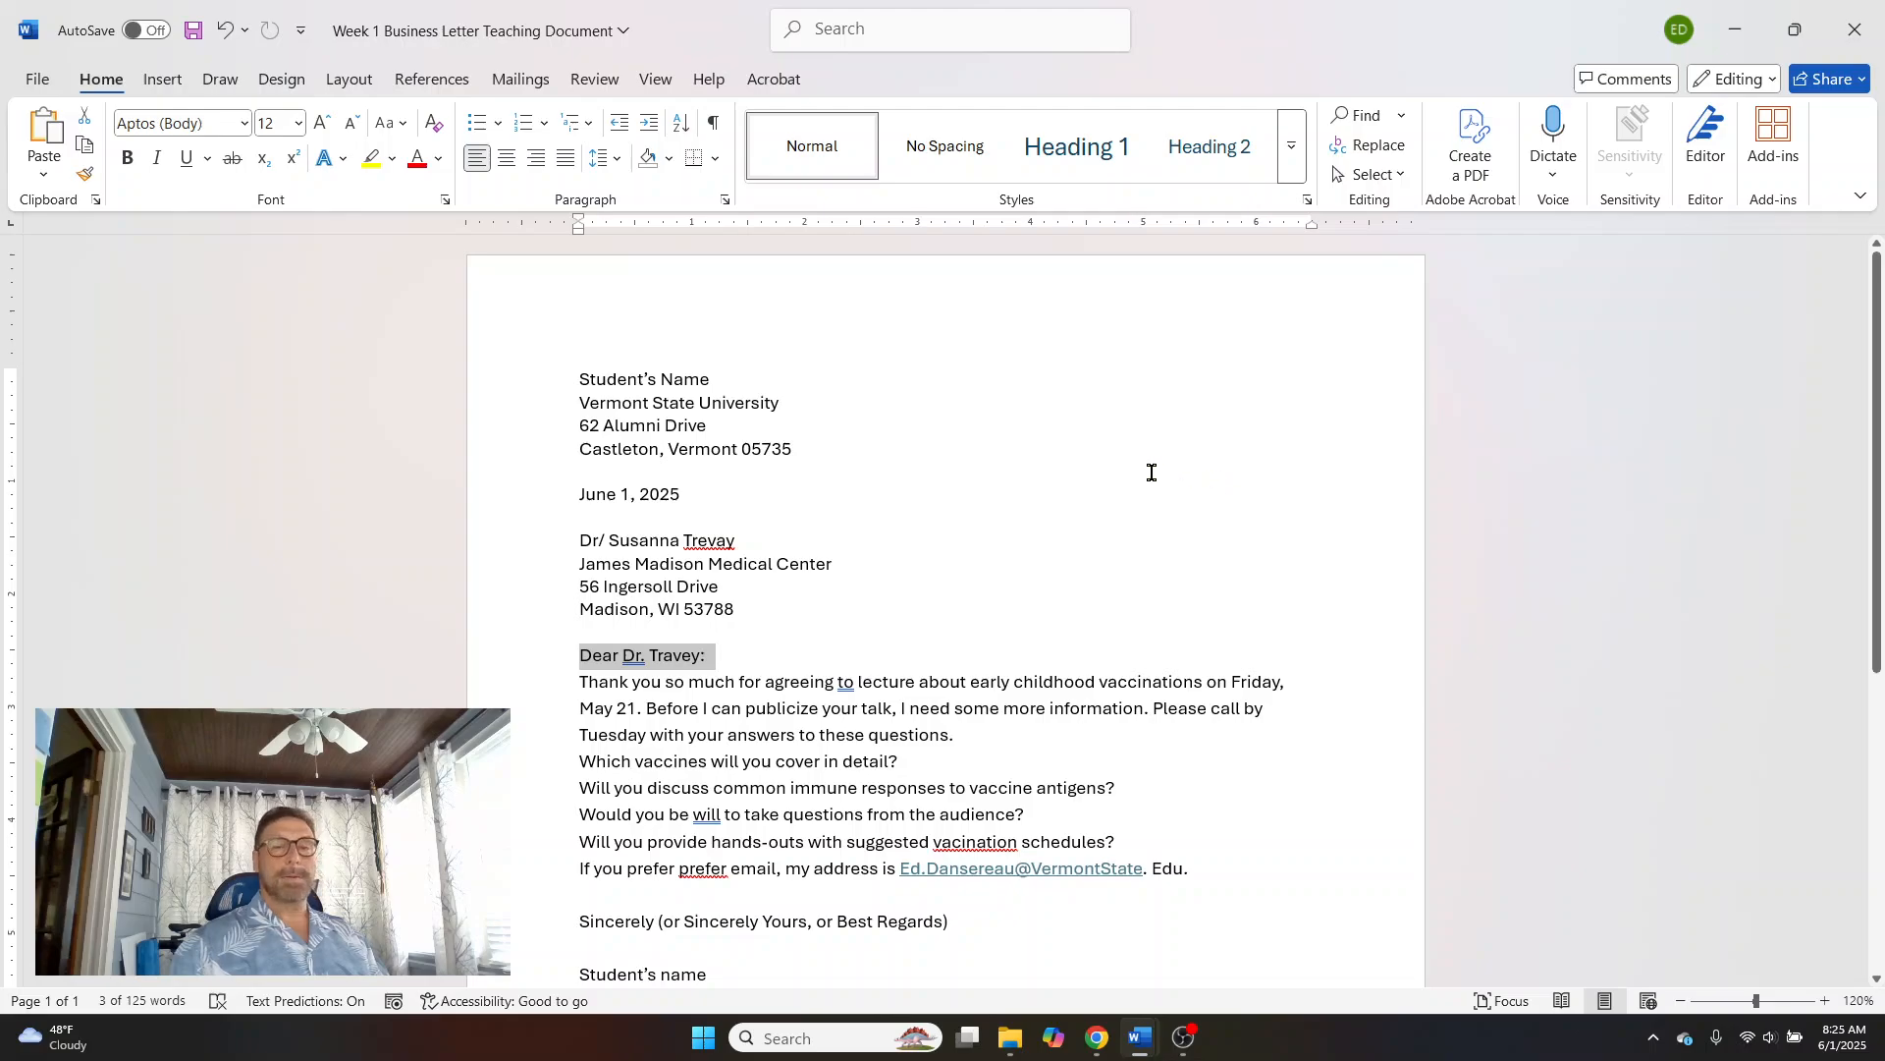
{"action": "left_click", "coordinate": [723, 649]}
{"action": "left_click_drag", "start_coordinate": [722, 649], "coordinate": [691, 671]}
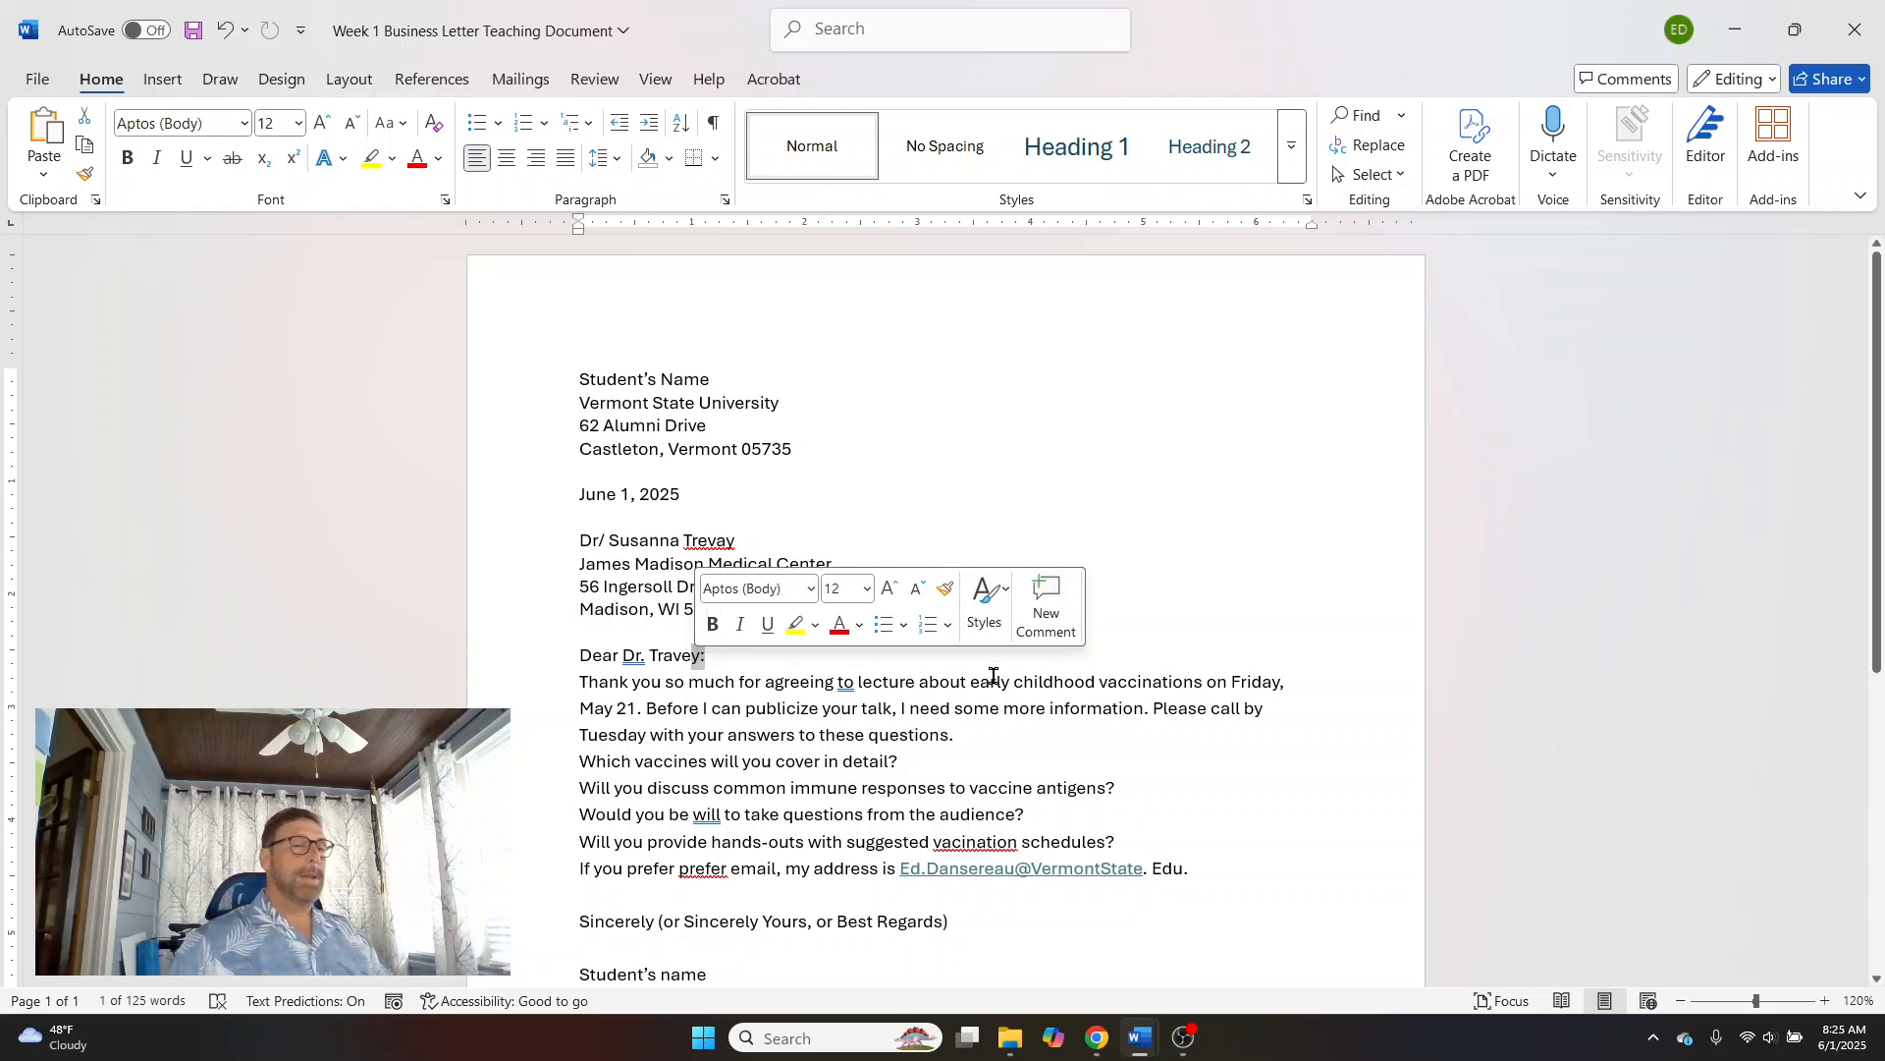
{"action": "left_click", "coordinate": [708, 656]}
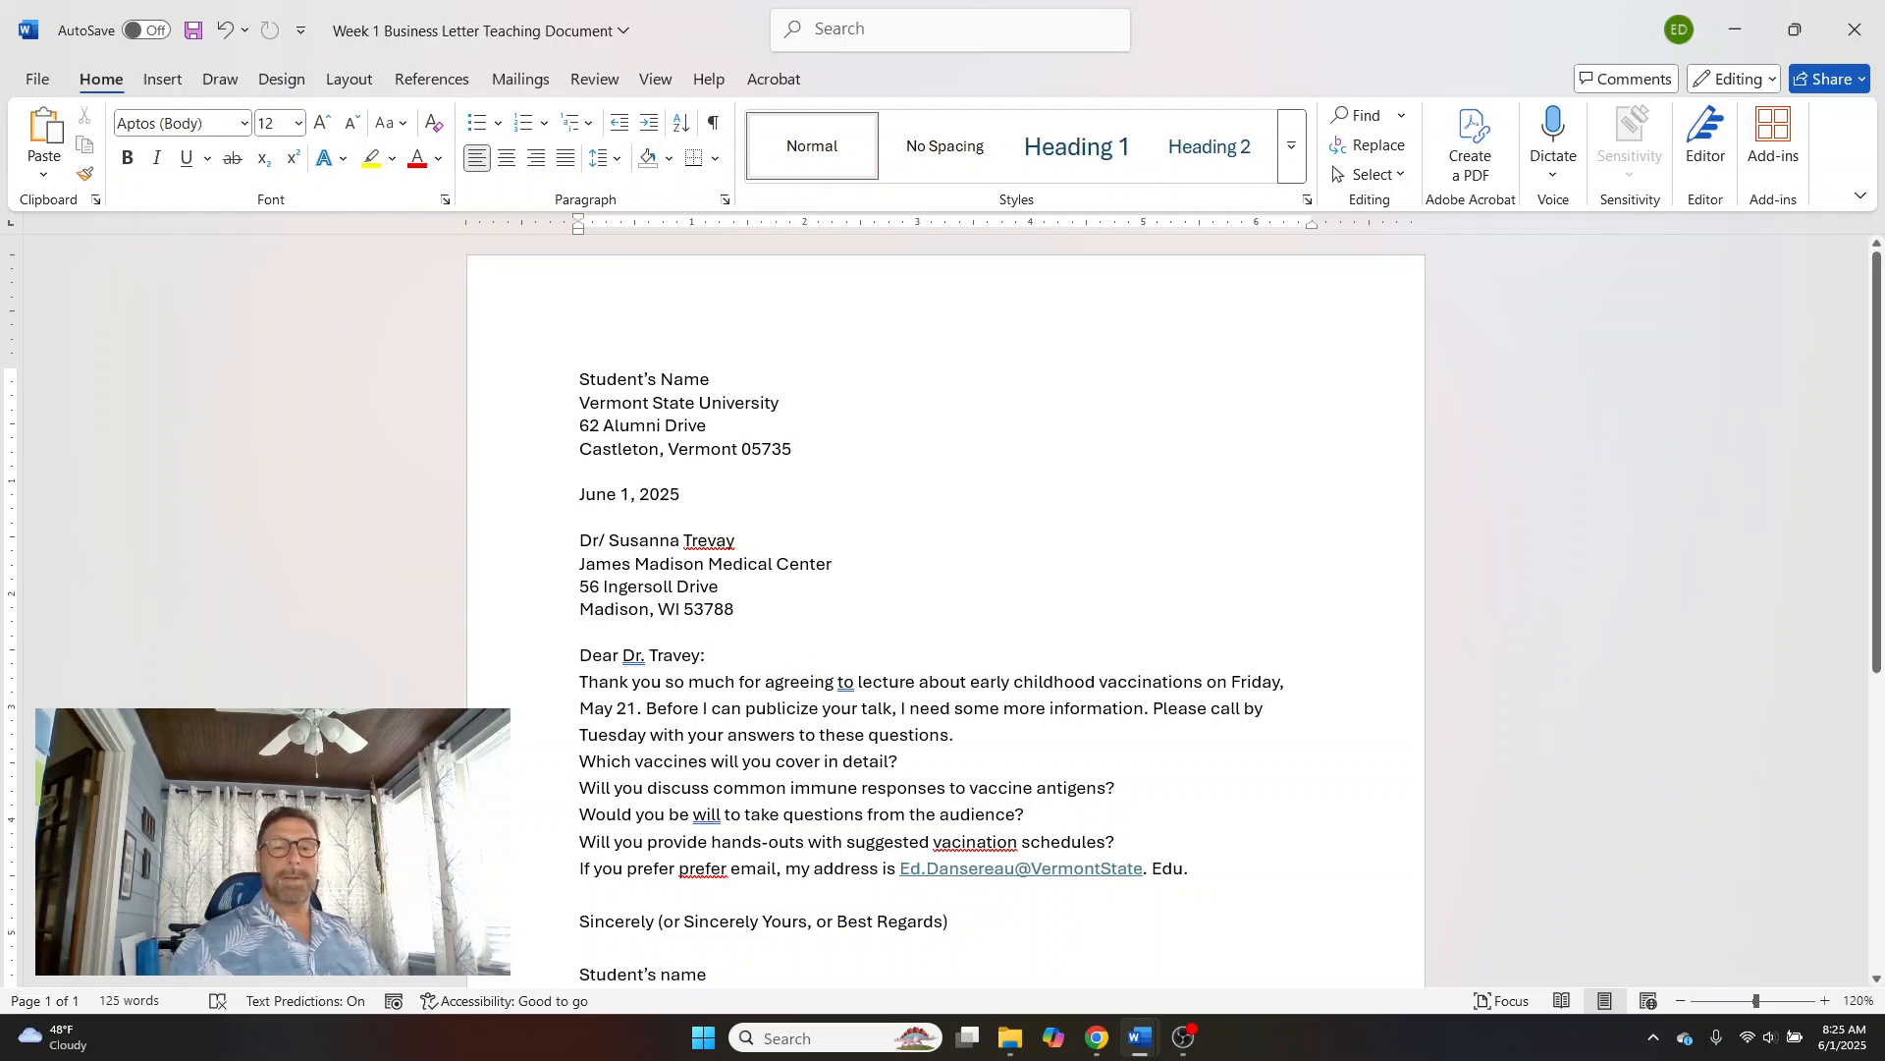
{"action": "key", "text": "Return"}
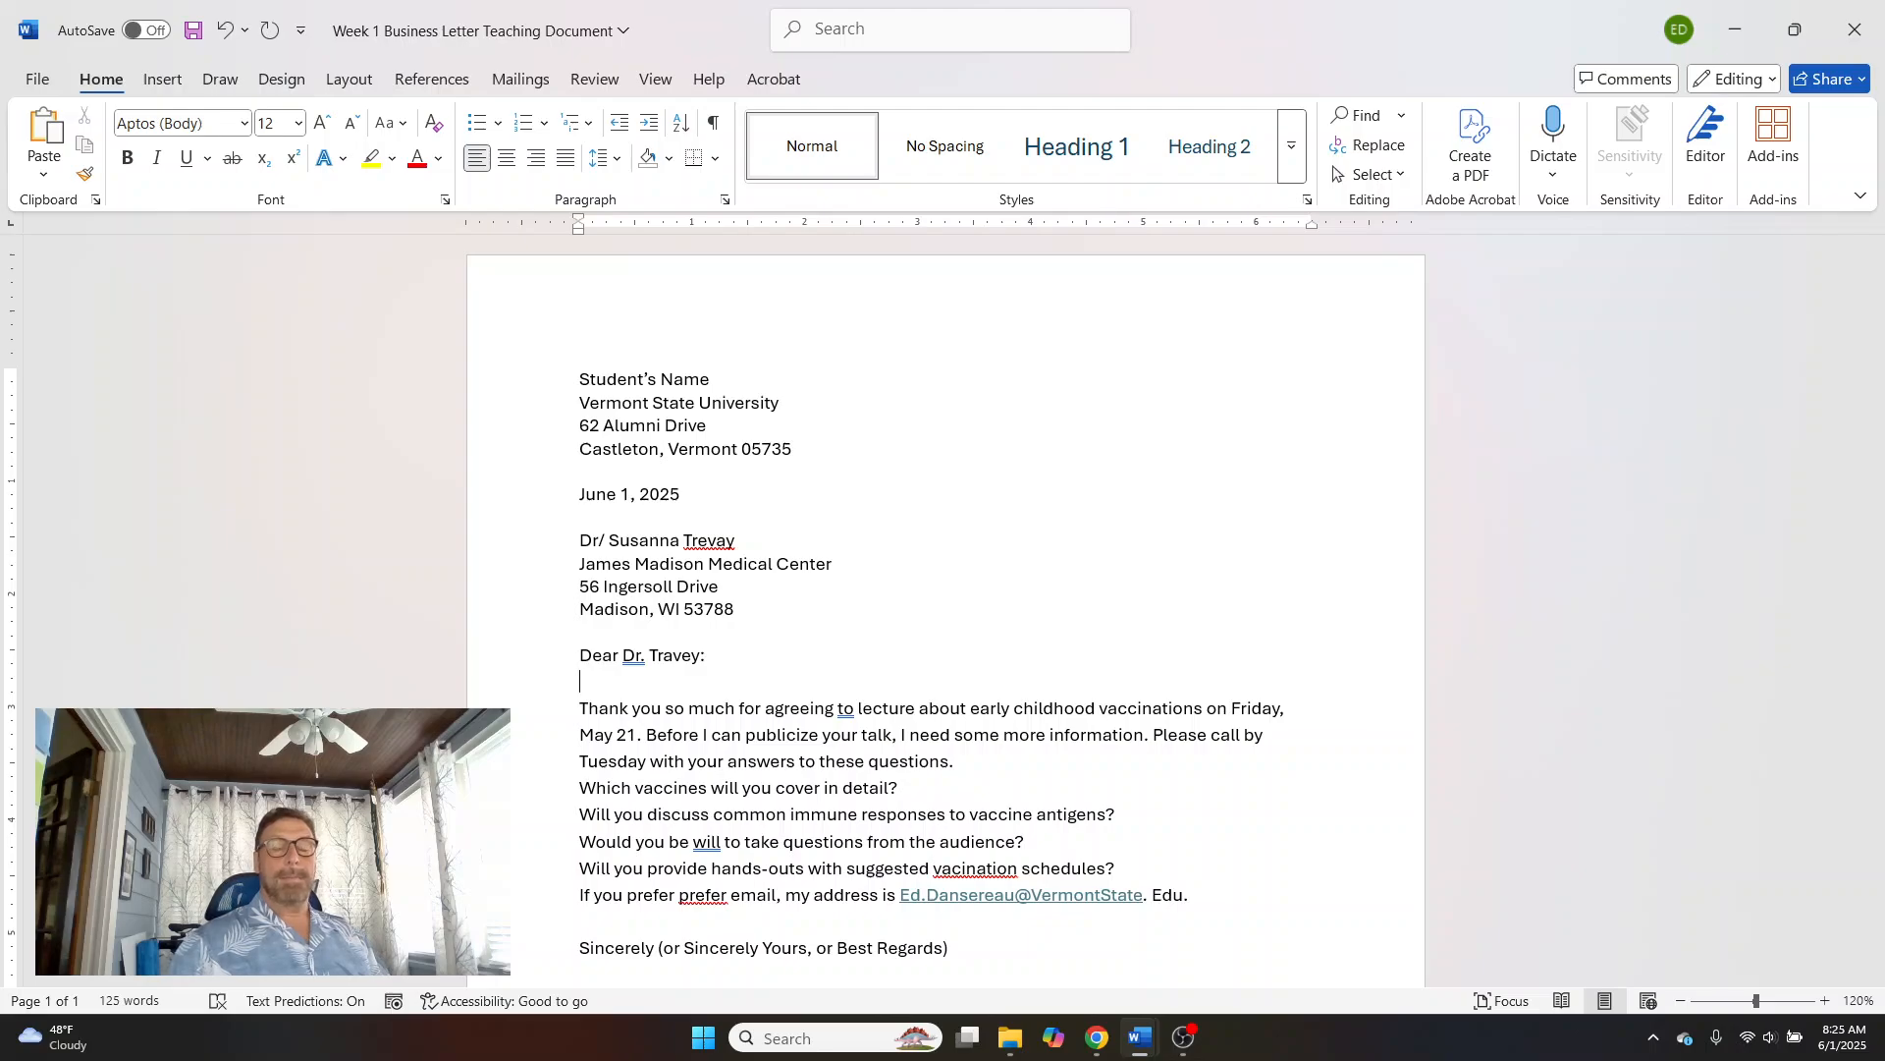
{"action": "key", "text": "BackSpace"}
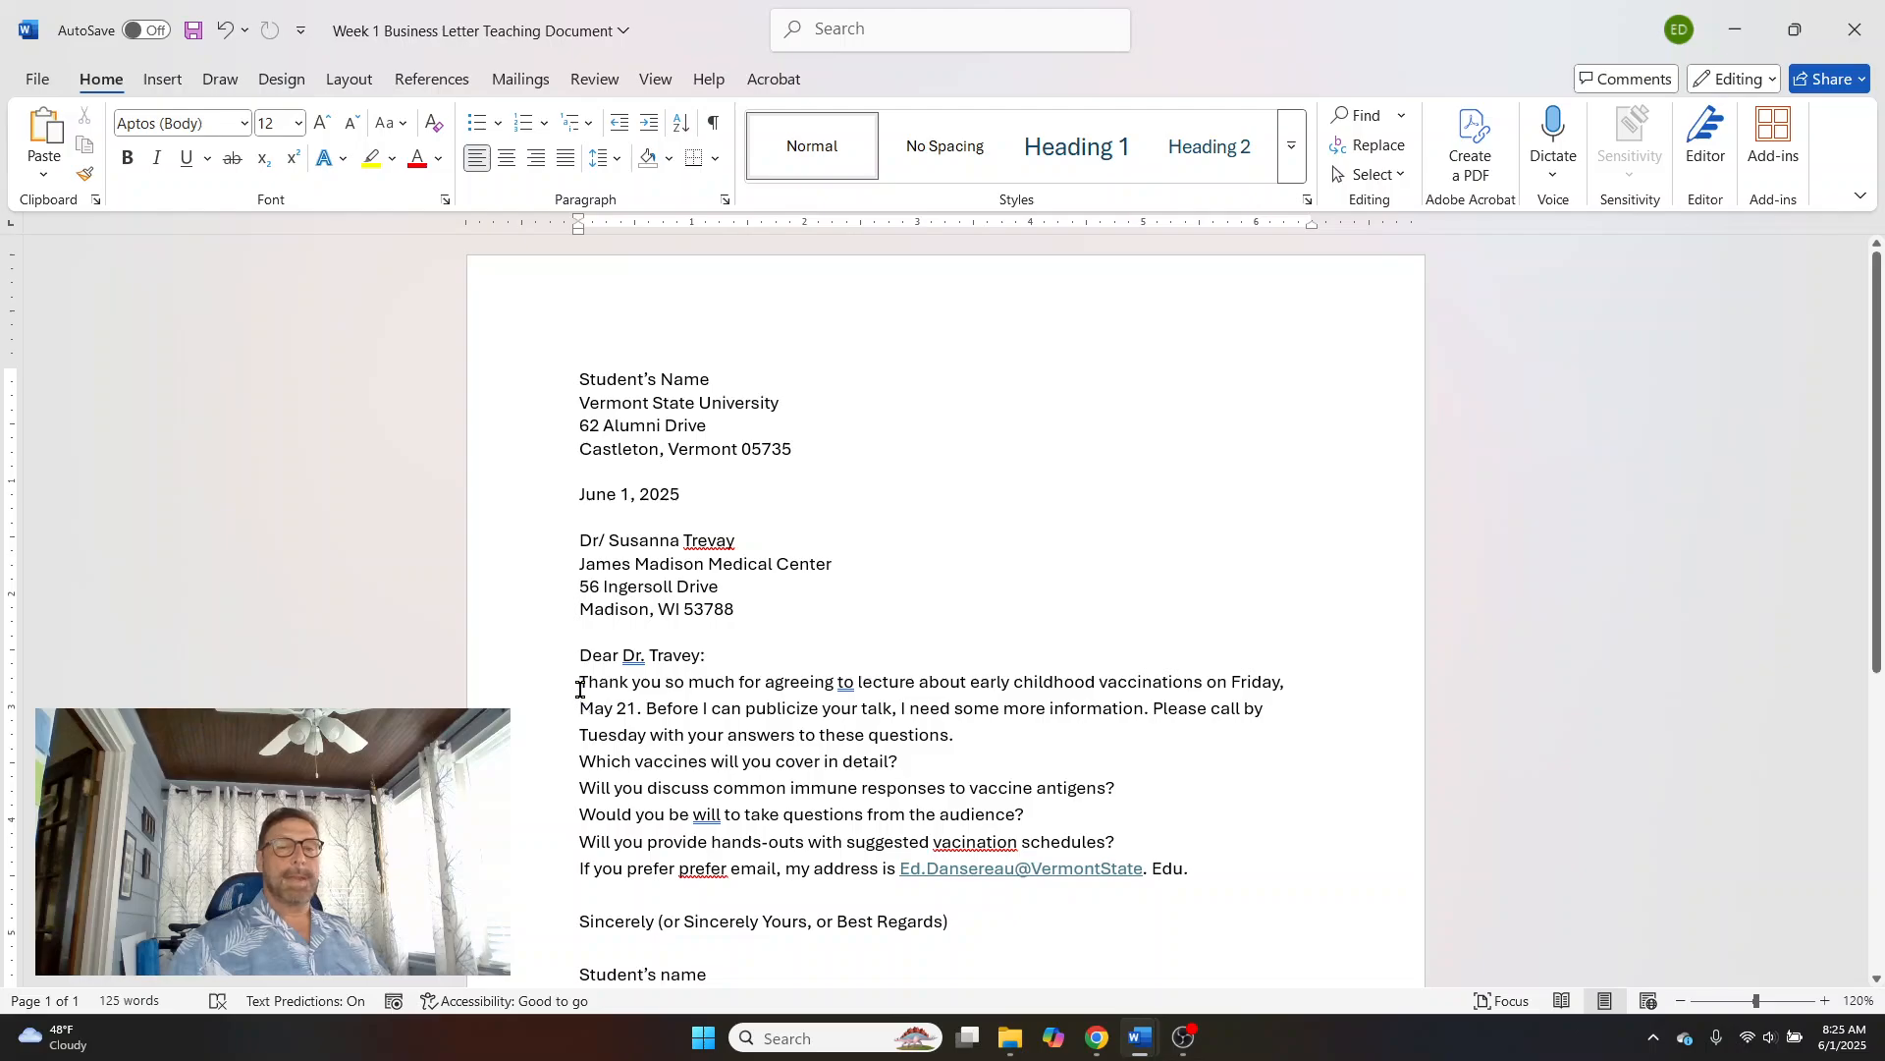
- Indent the first line of the letter's opening body paragraph and add a blank line below the paragraph
{"action": "left_click_drag", "start_coordinate": [580, 682], "coordinate": [959, 739]}
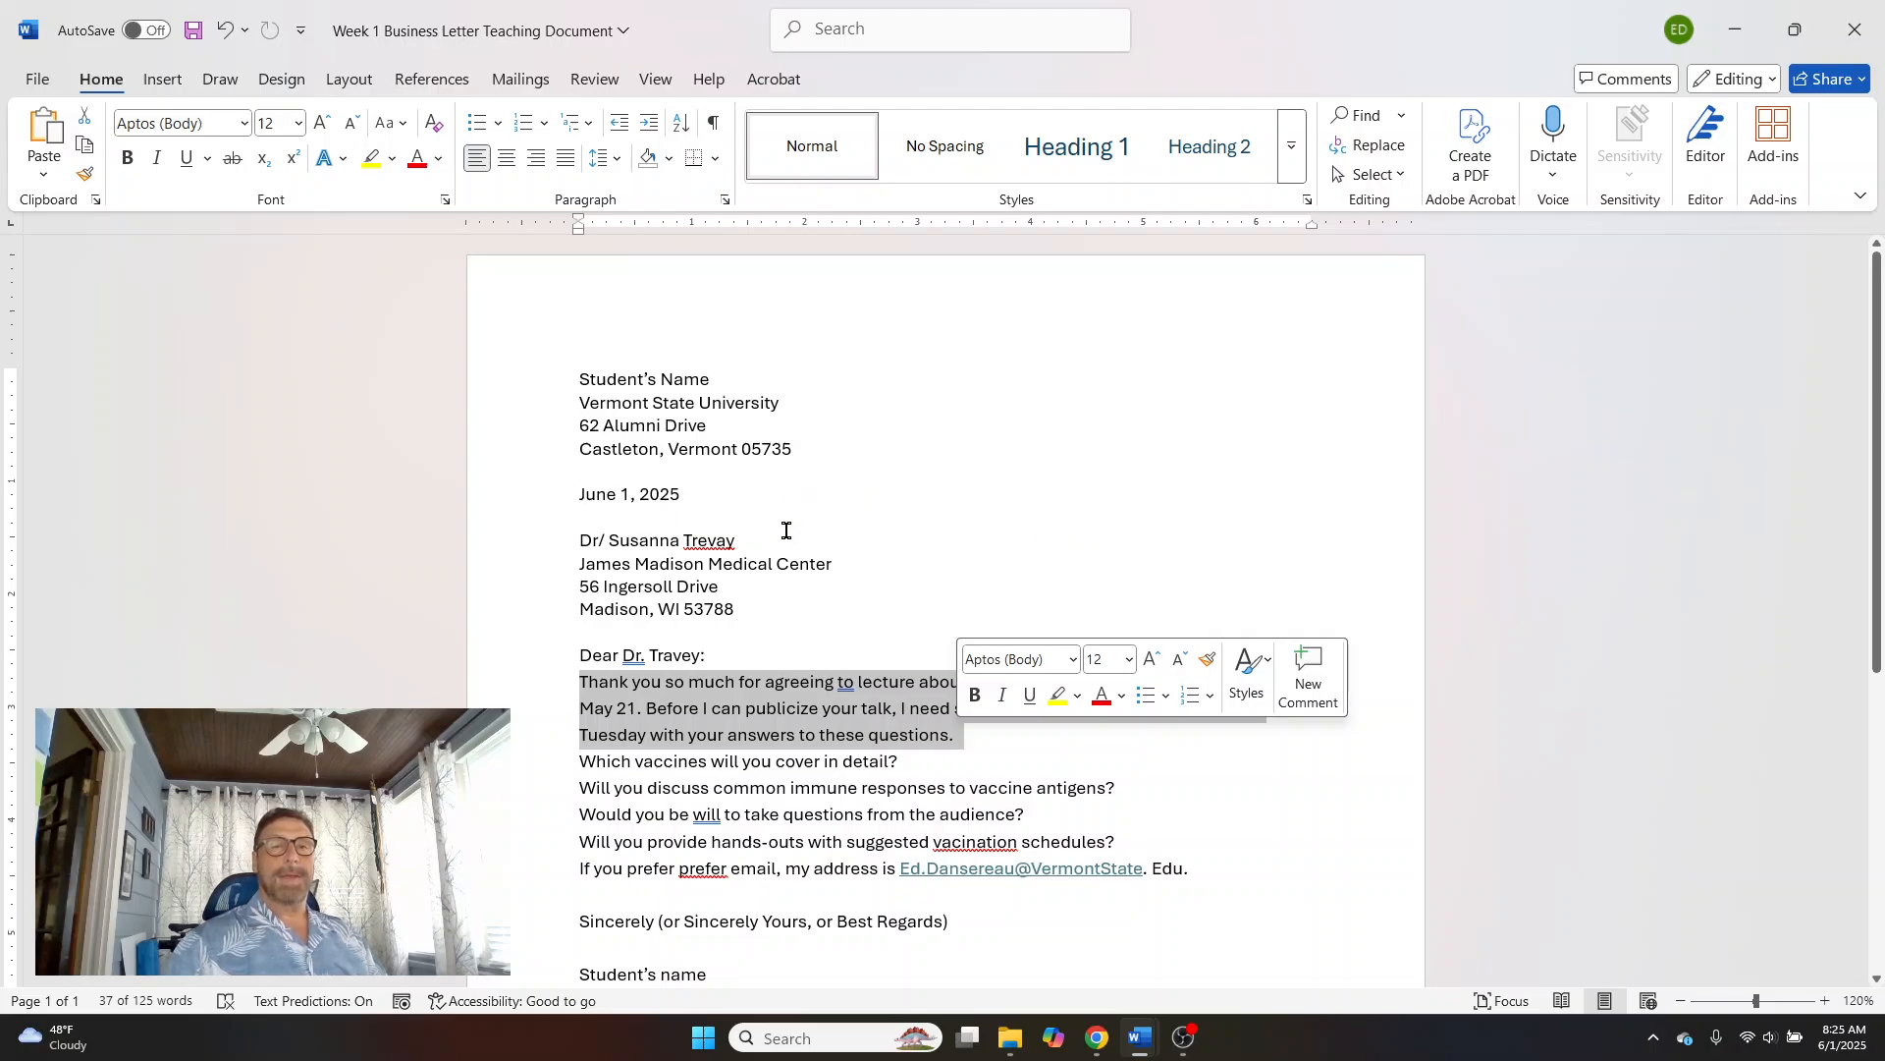
{"action": "left_click", "coordinate": [880, 562]}
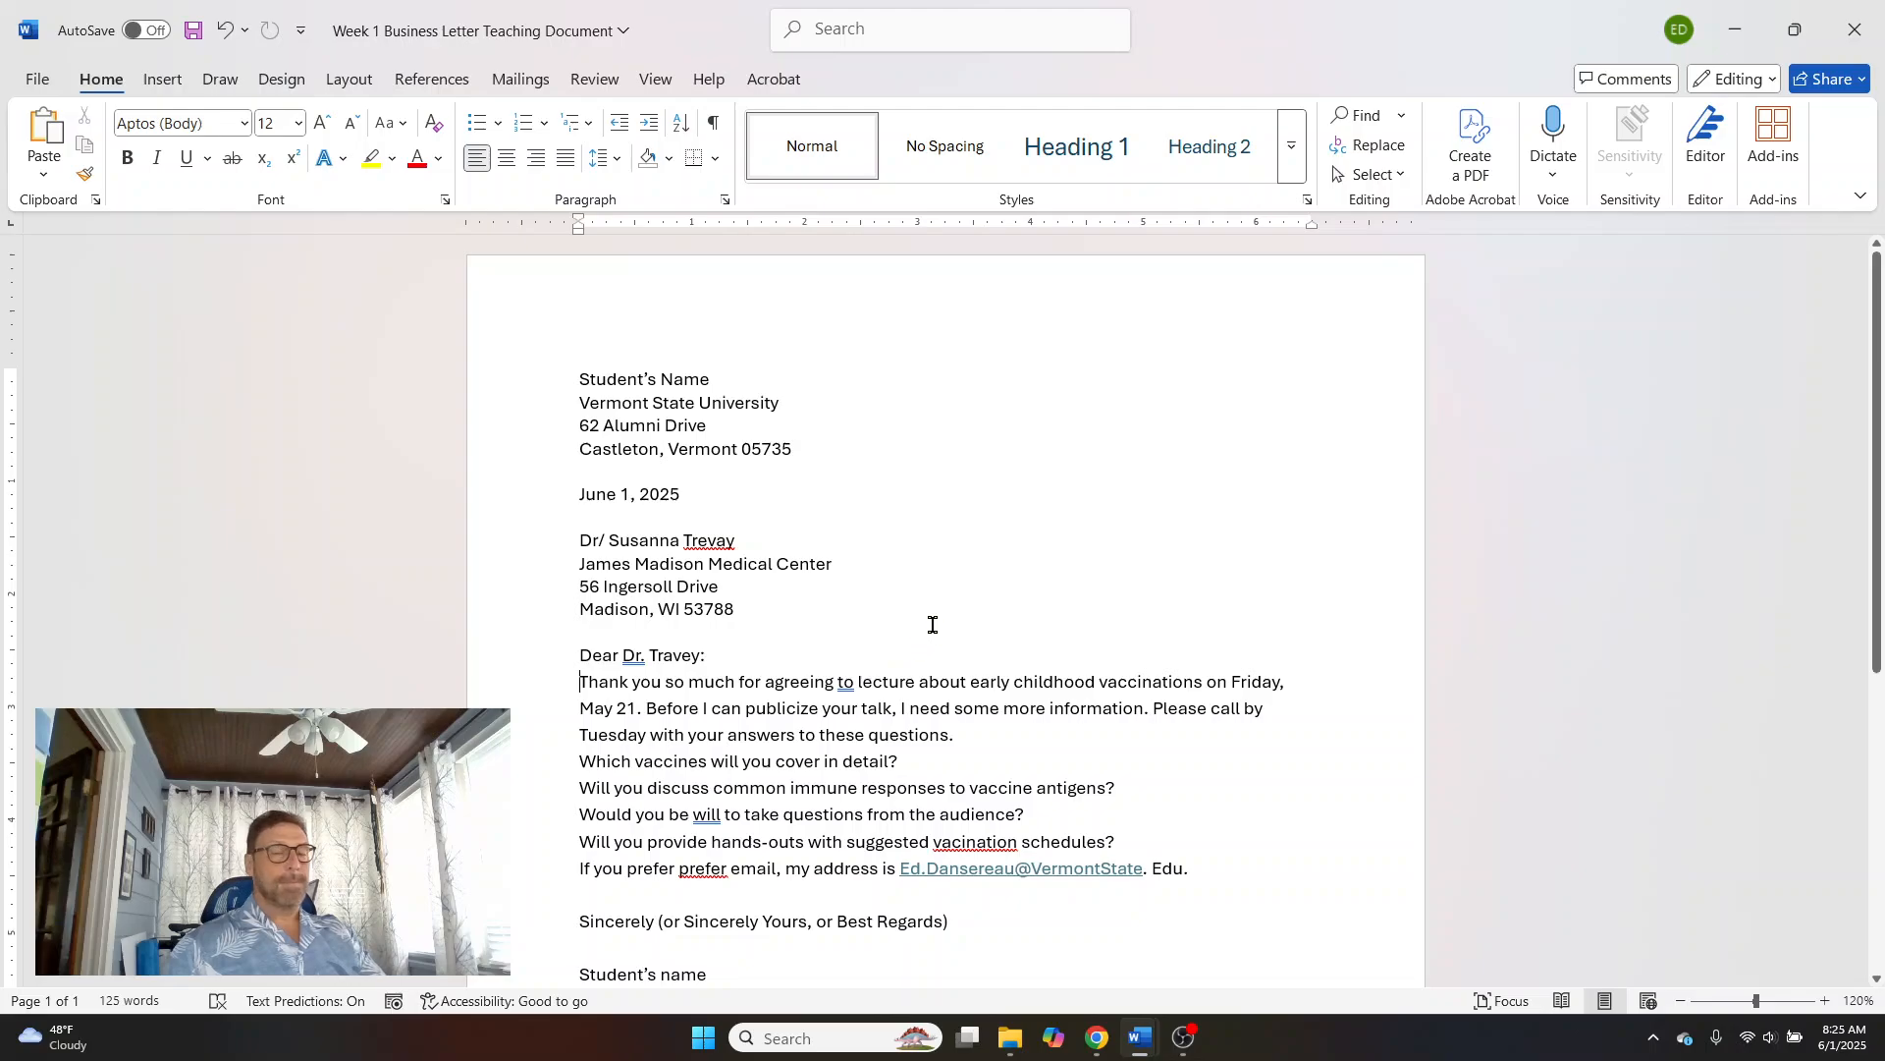
{"action": "key", "text": "Tab"}
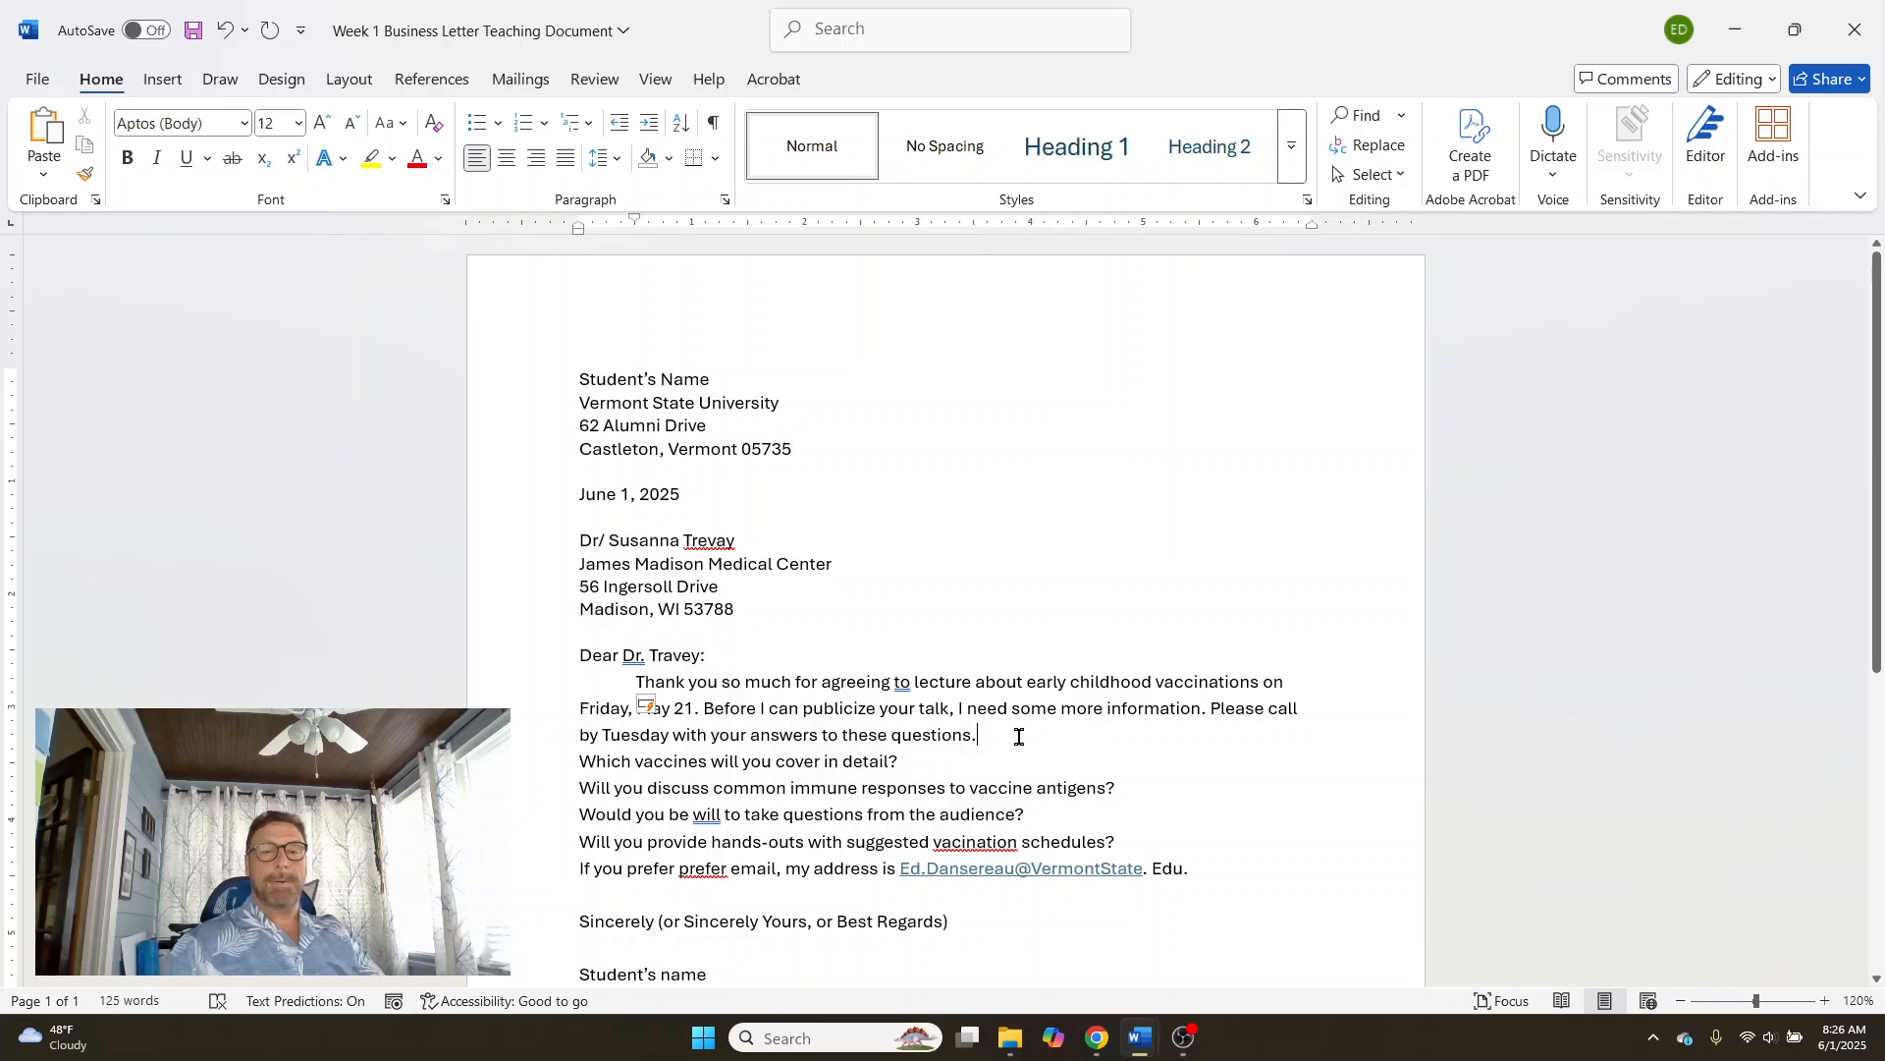
{"action": "key", "text": "Return"}
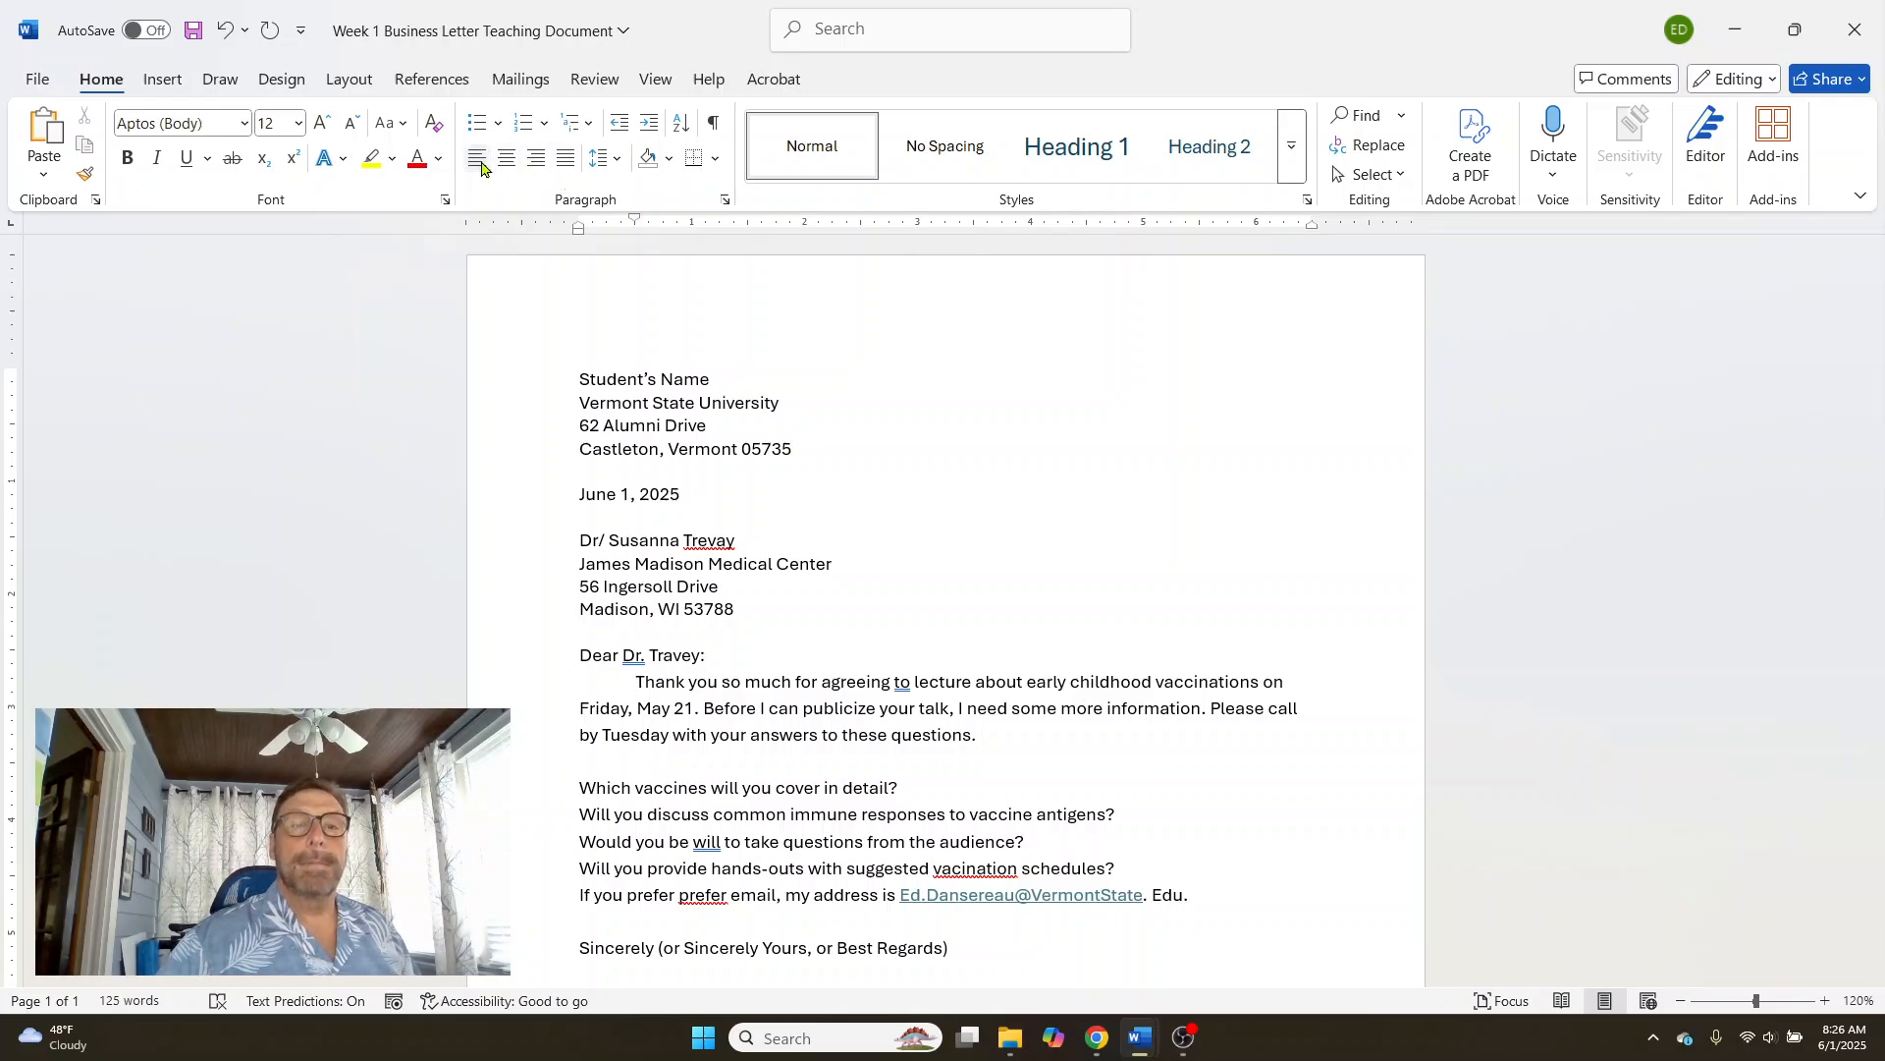
- Justify the opening body paragraph and set its special indentation to (none)
{"action": "key", "text": "ctrl+j"}
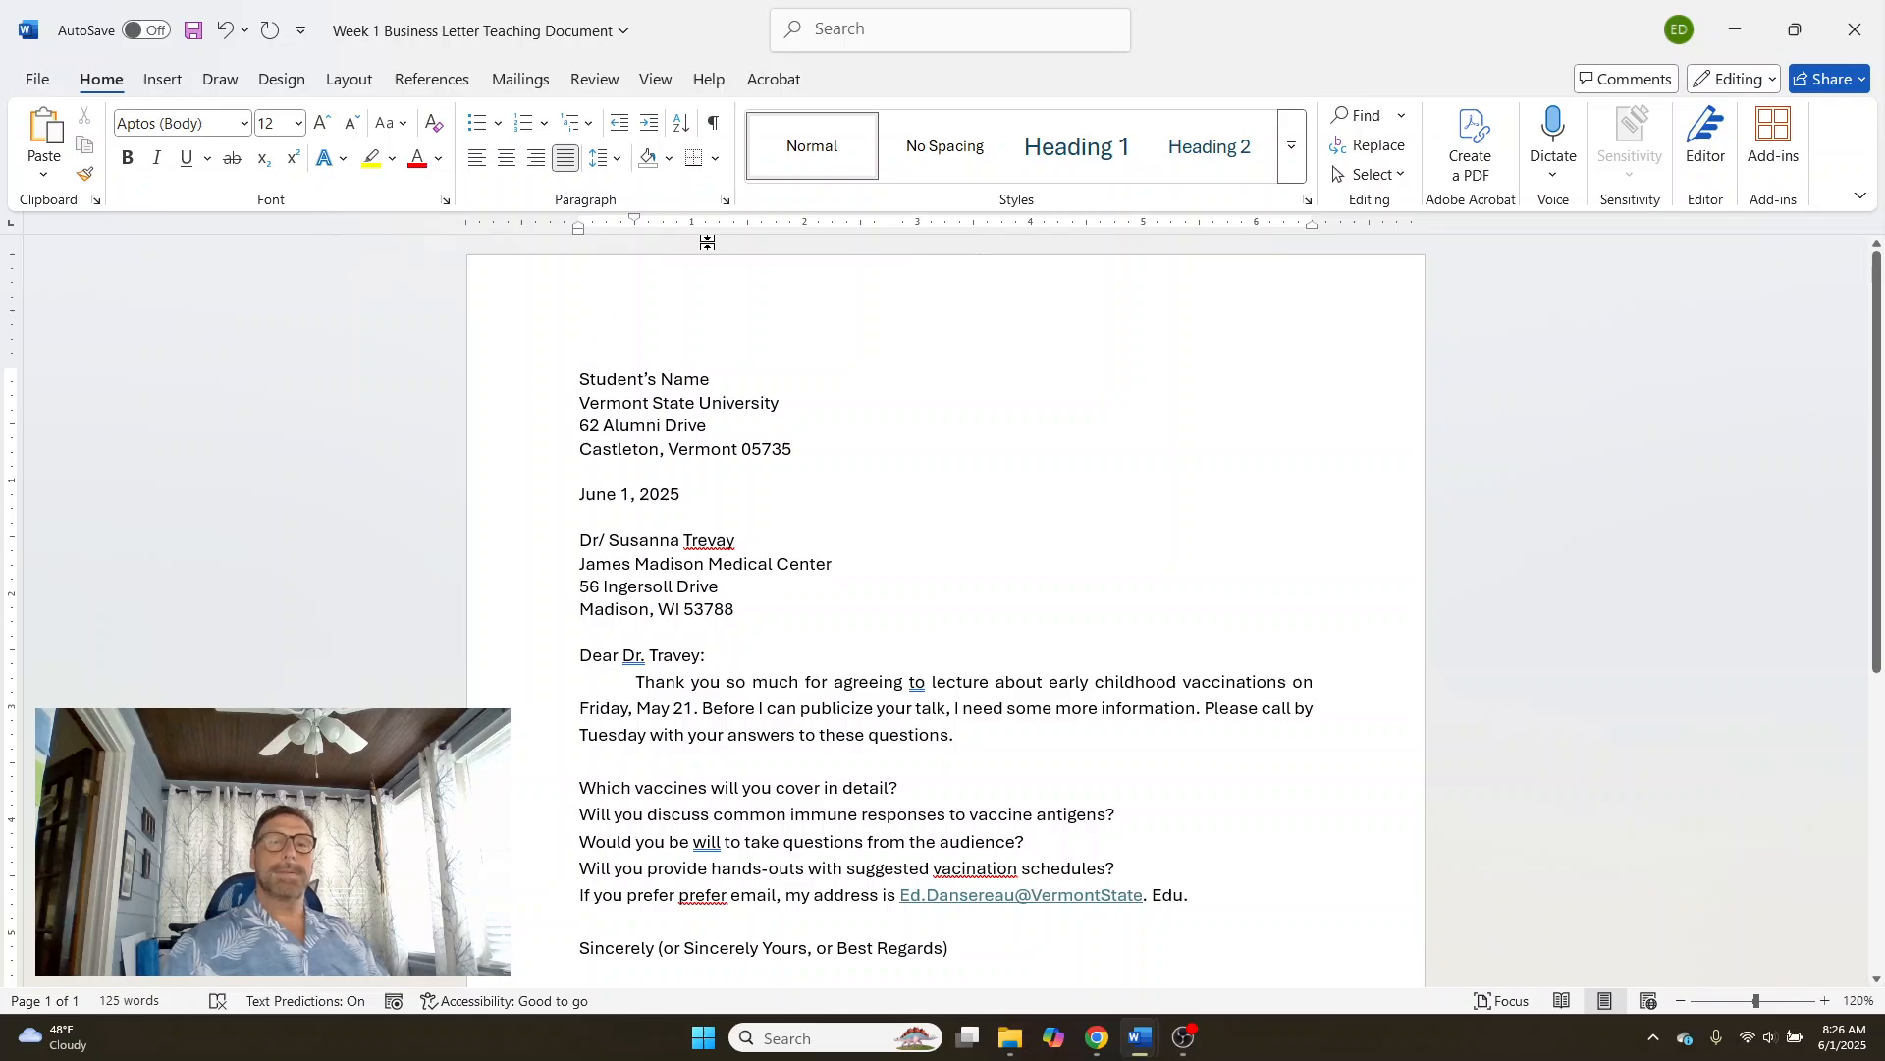
{"action": "left_click", "coordinate": [725, 199]}
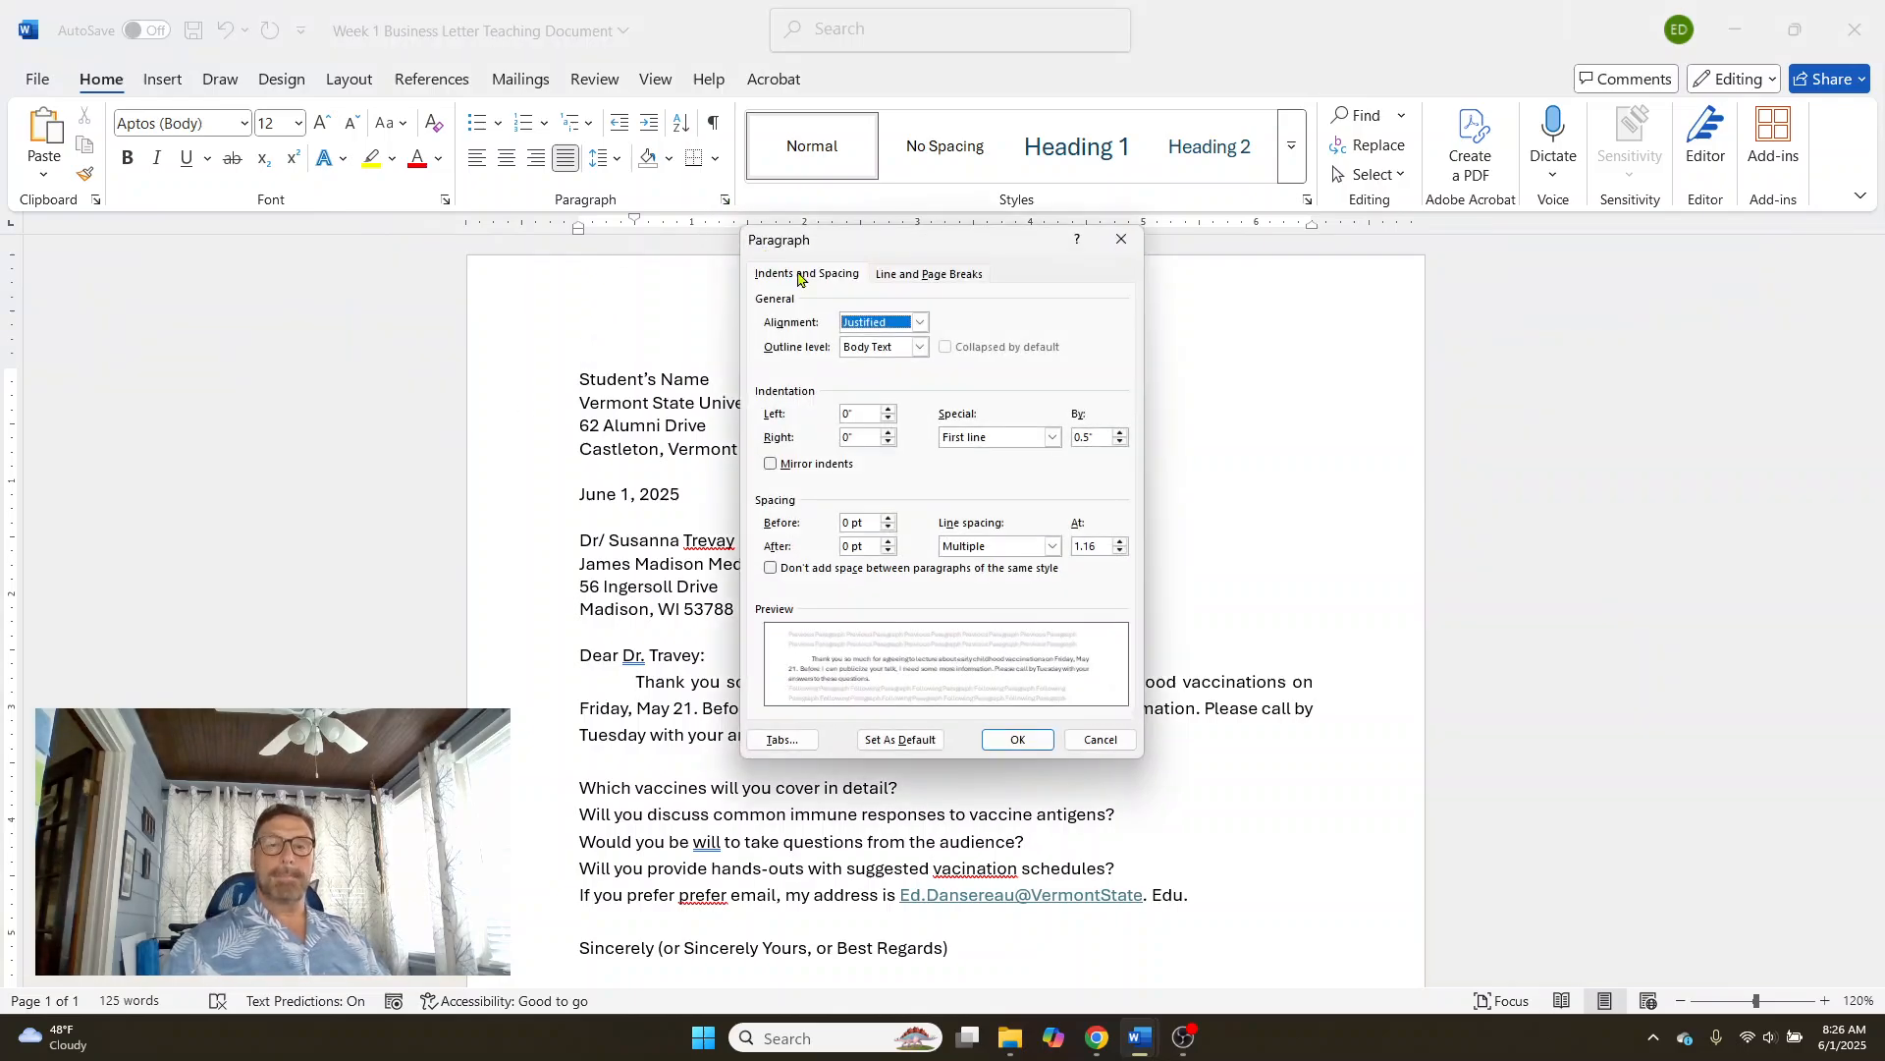
{"action": "left_click", "coordinate": [1053, 438]}
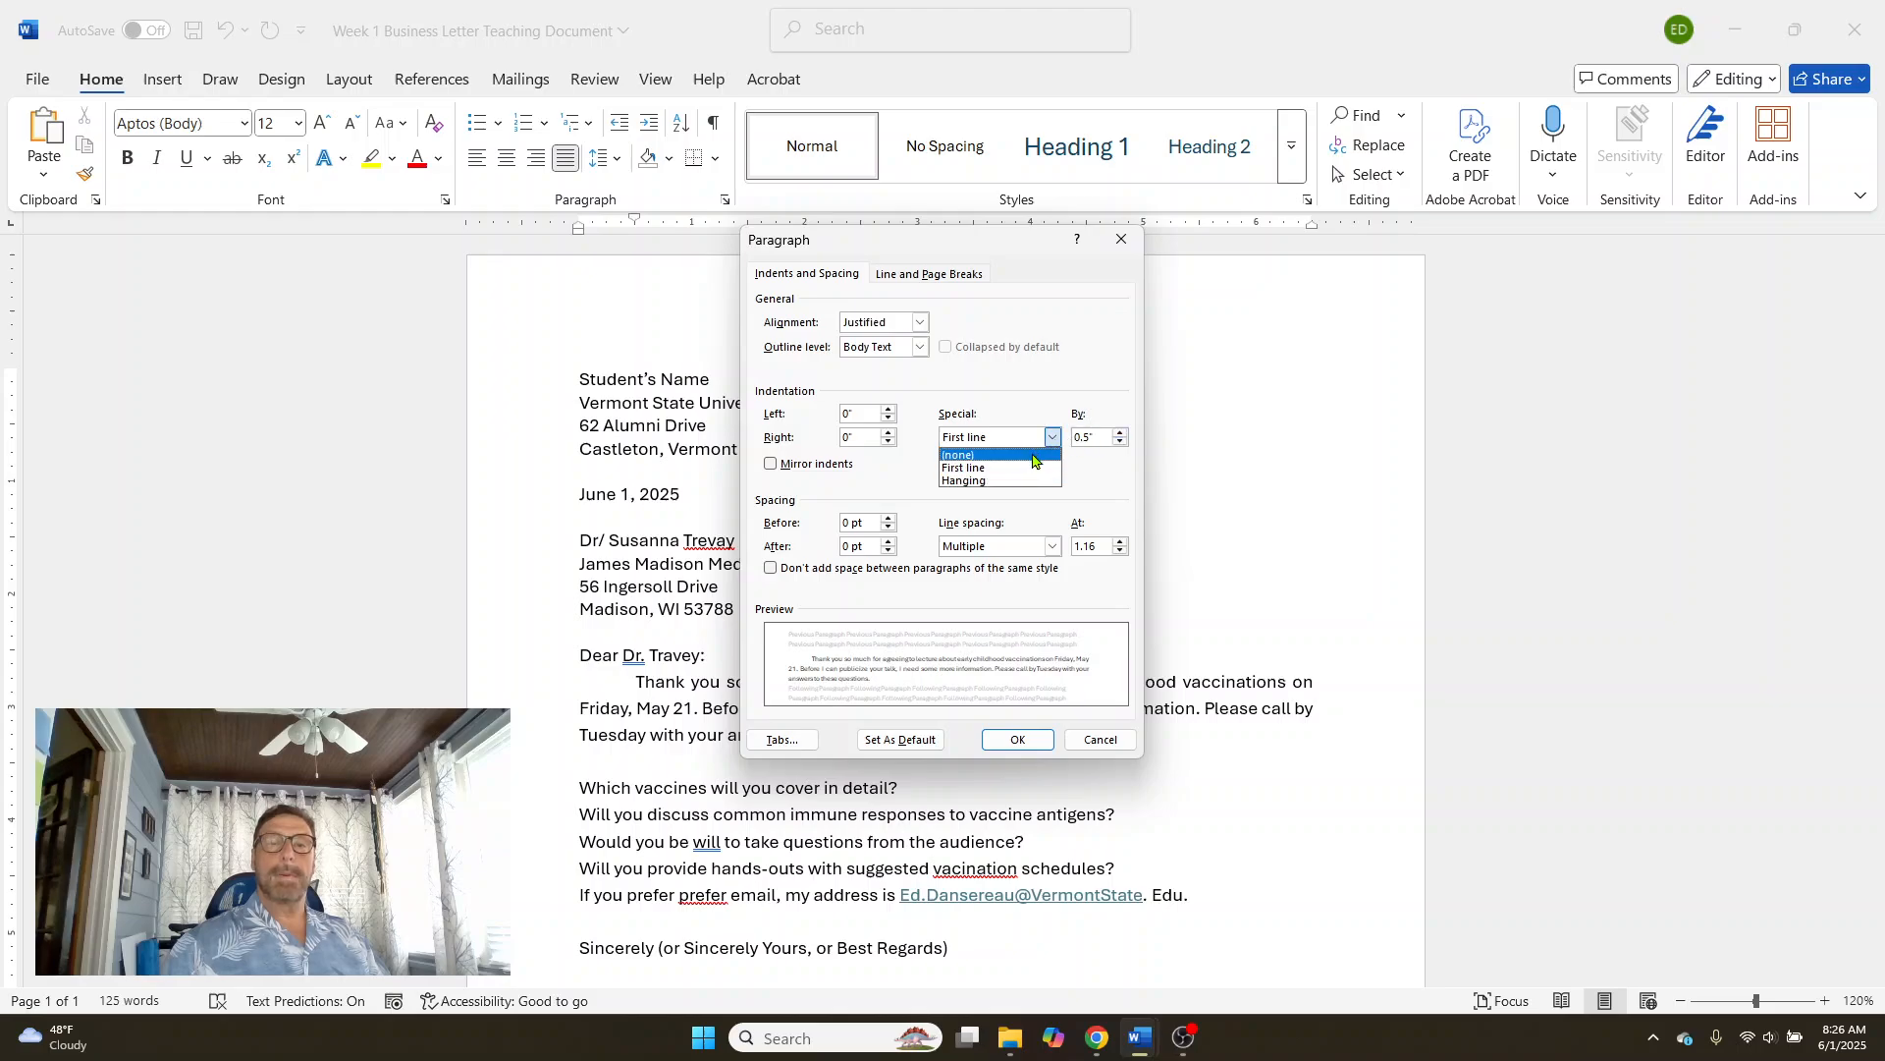
{"action": "left_click", "coordinate": [1033, 453]}
{"action": "left_click", "coordinate": [1021, 741]}
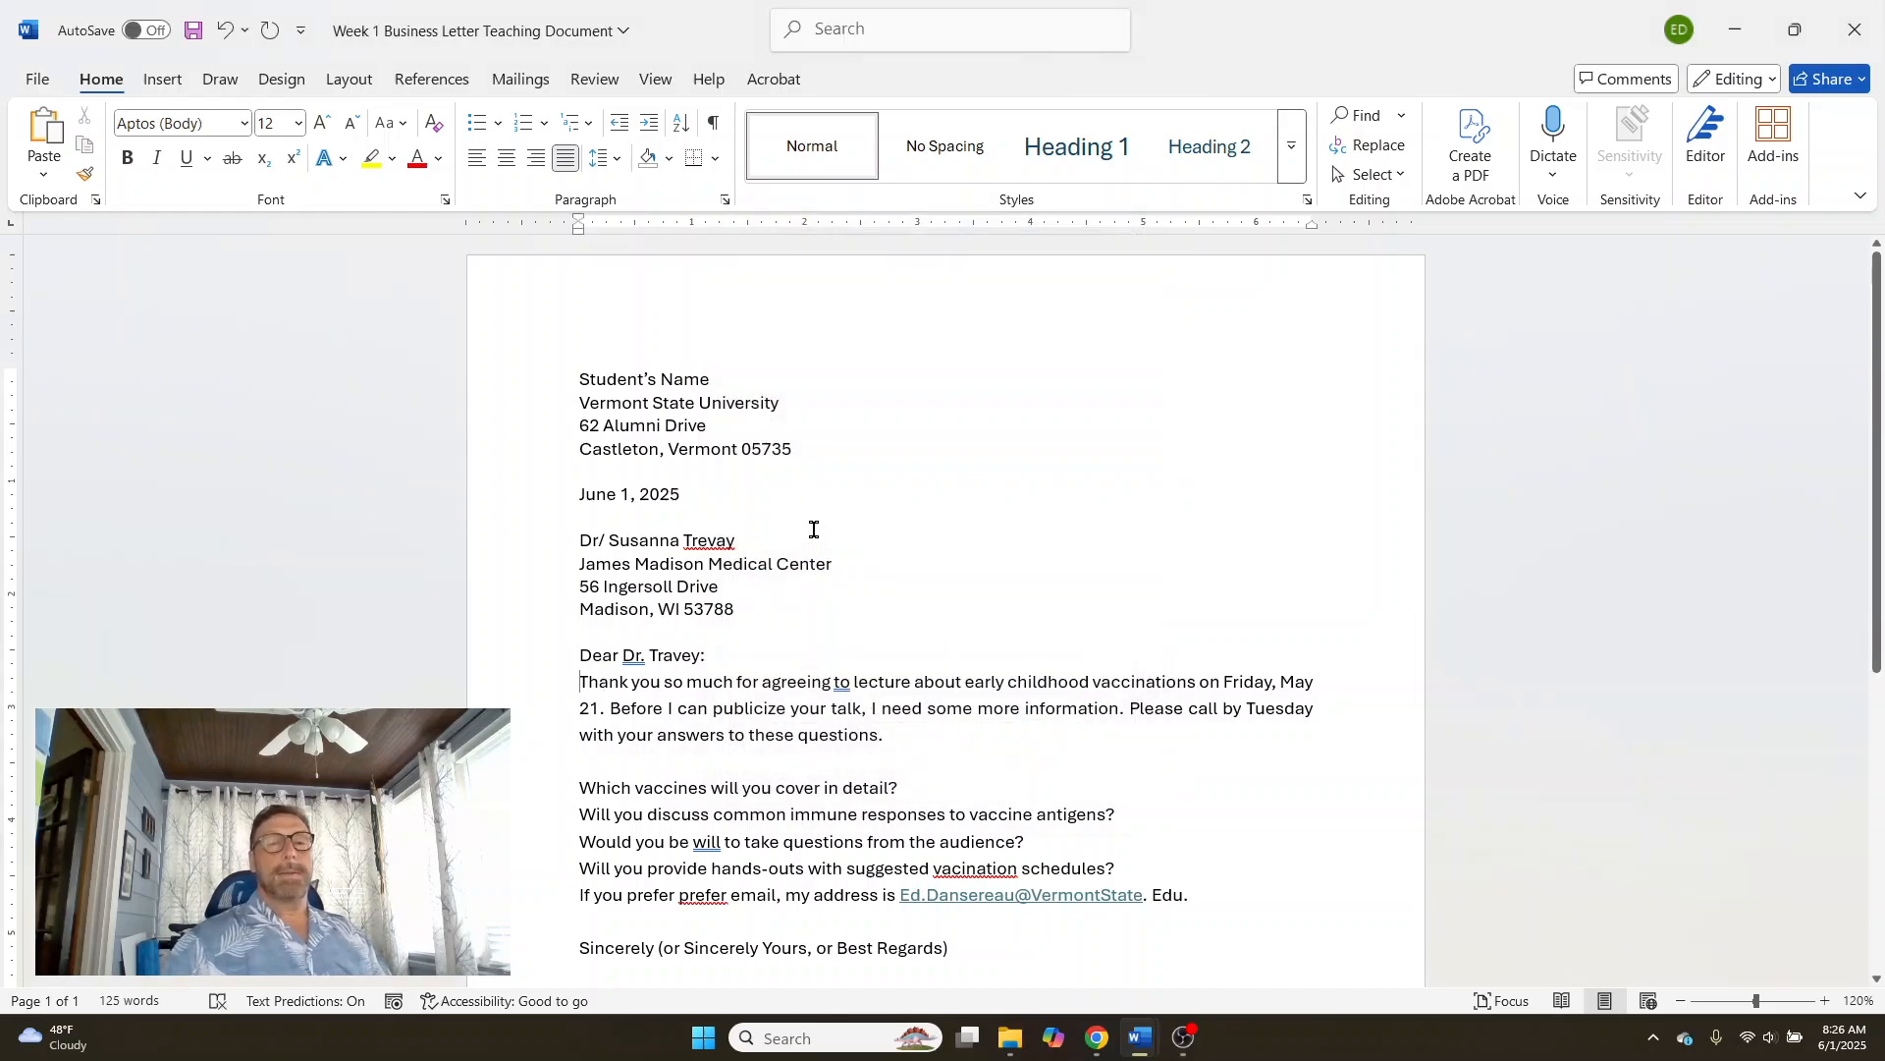
- Examine the special indentation options in the opening paragraph's settings and leave them without making changes
{"action": "left_click", "coordinate": [725, 203]}
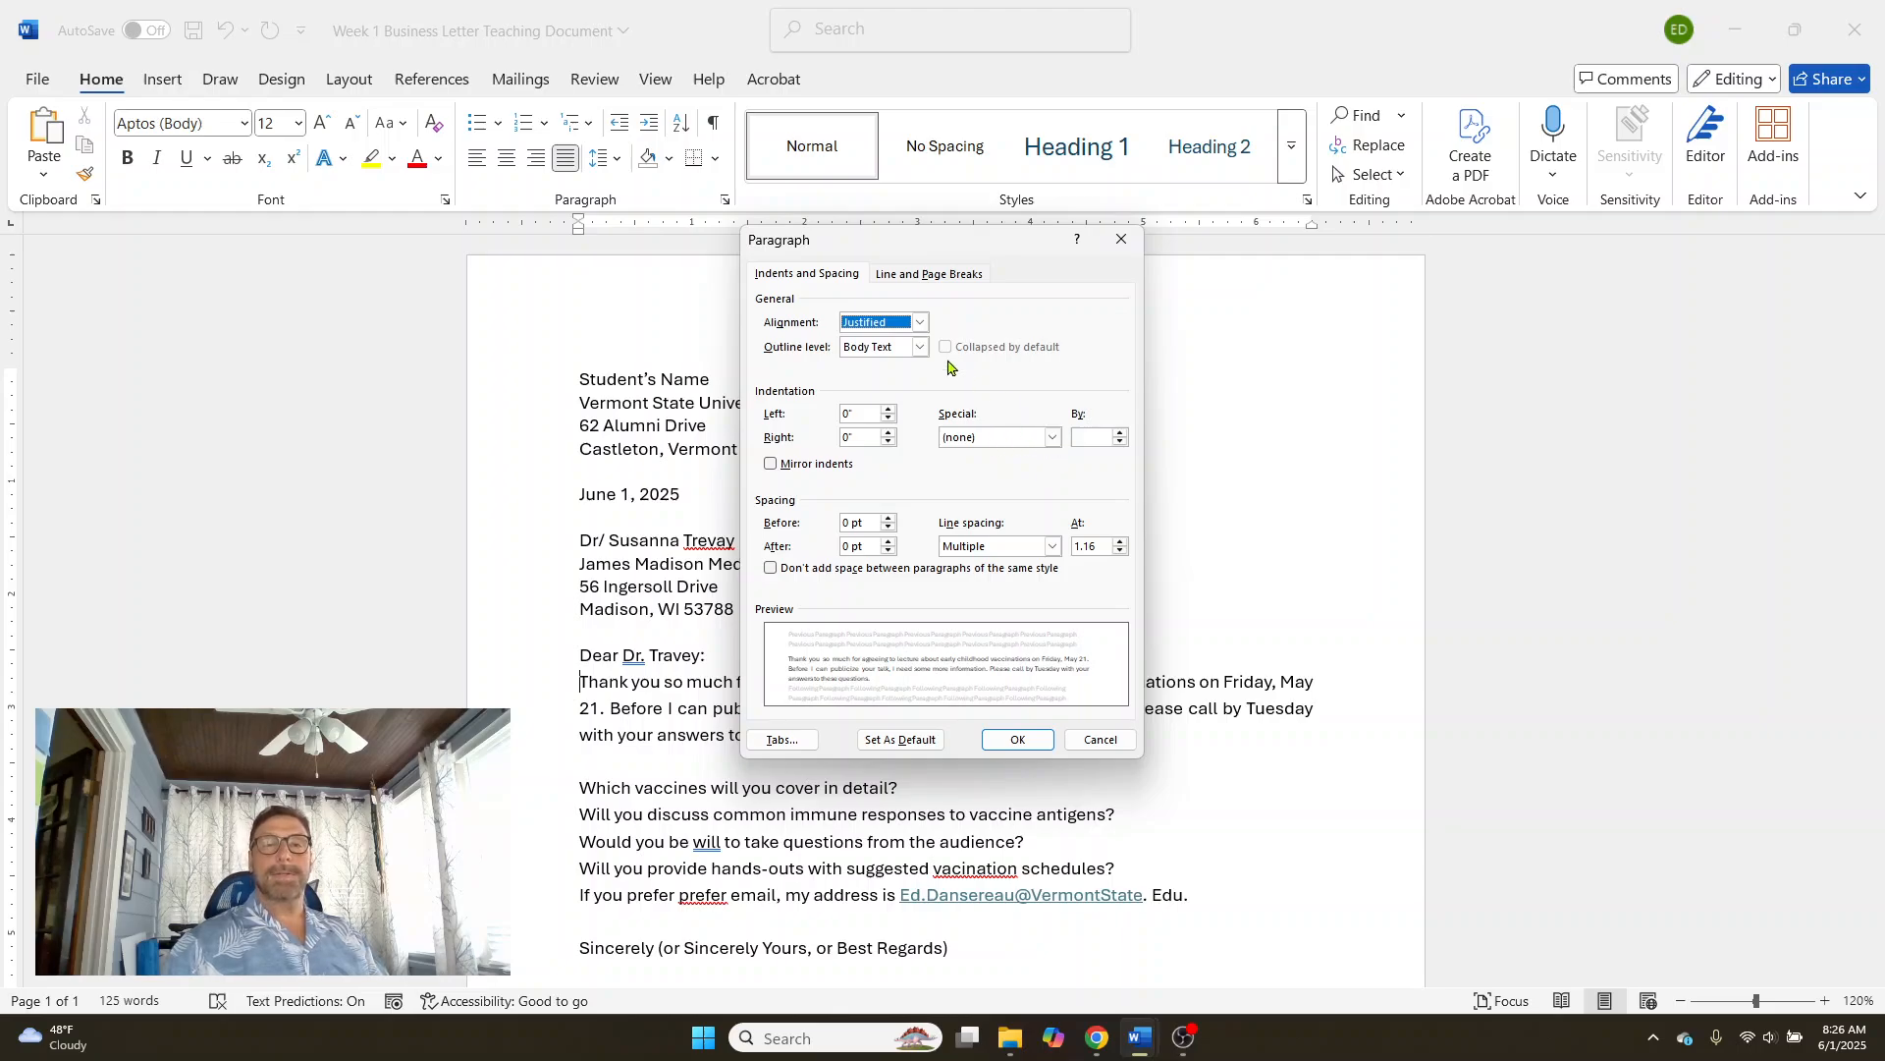
{"action": "left_click", "coordinate": [1053, 439]}
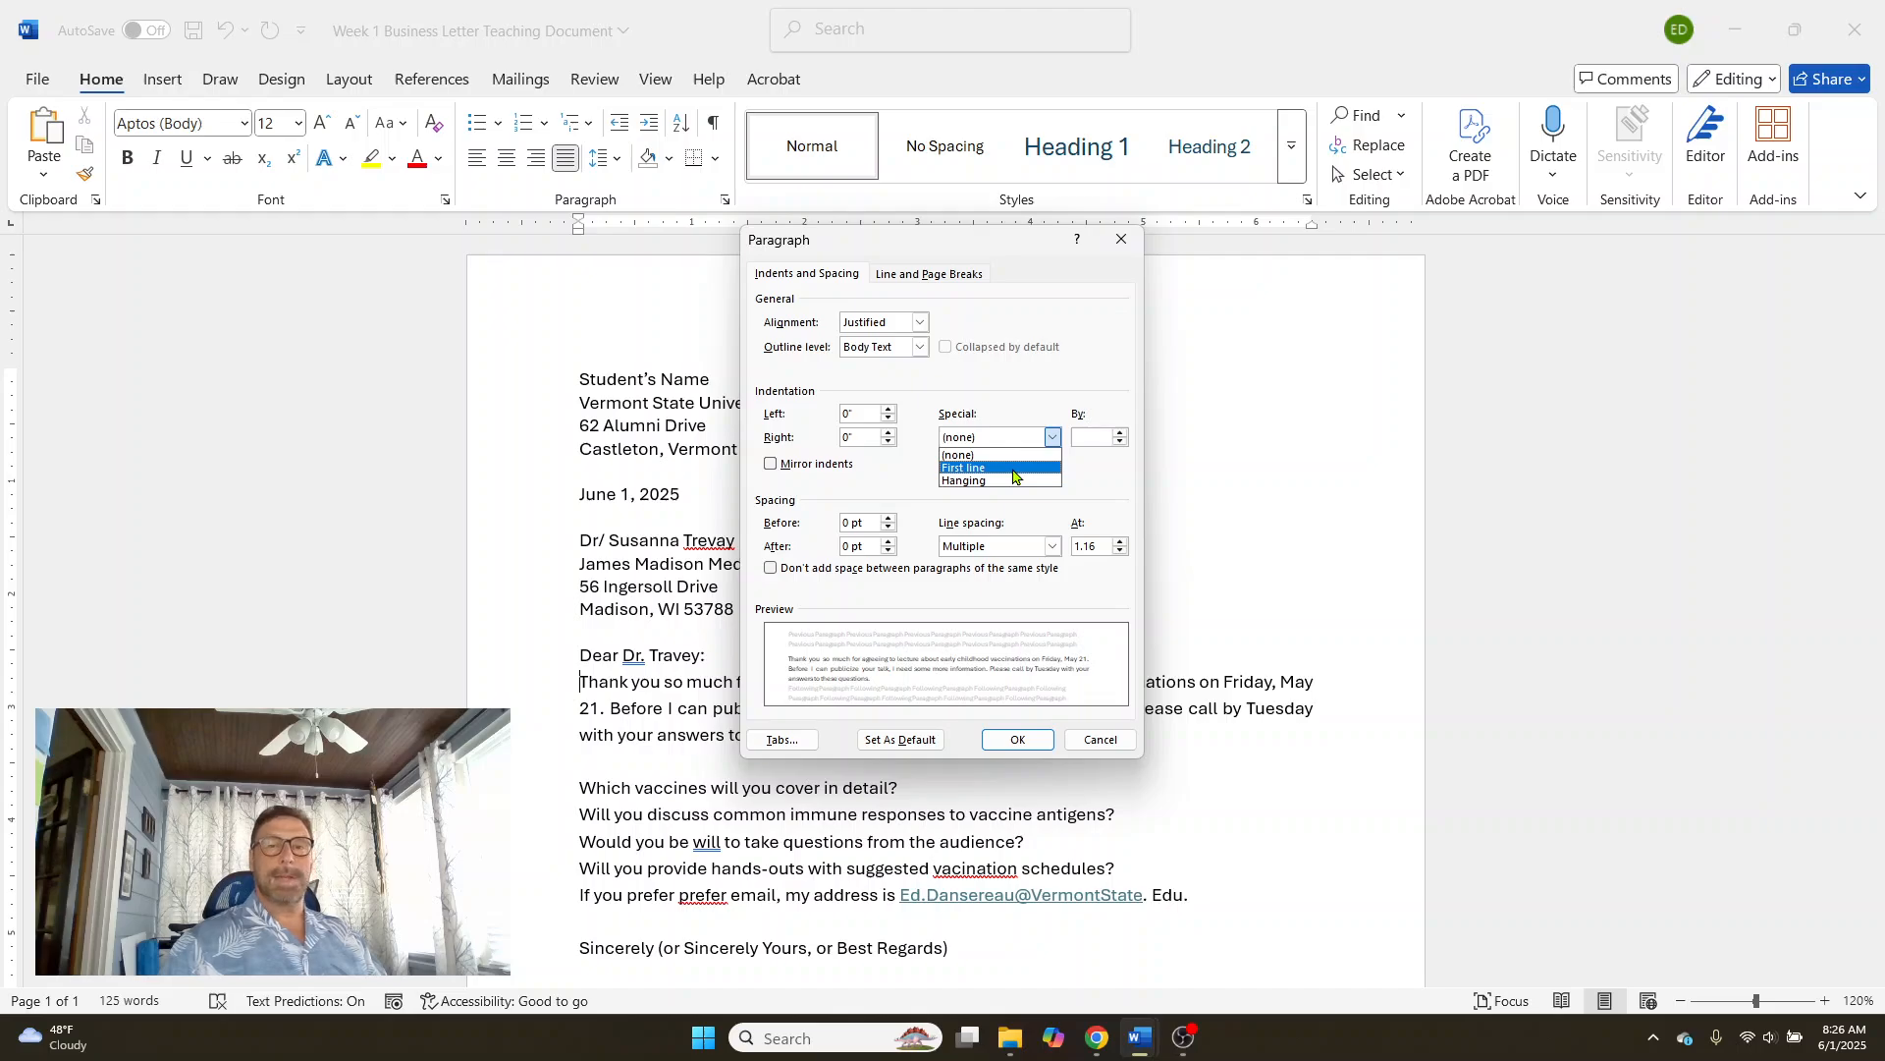
{"action": "left_click", "coordinate": [1125, 246]}
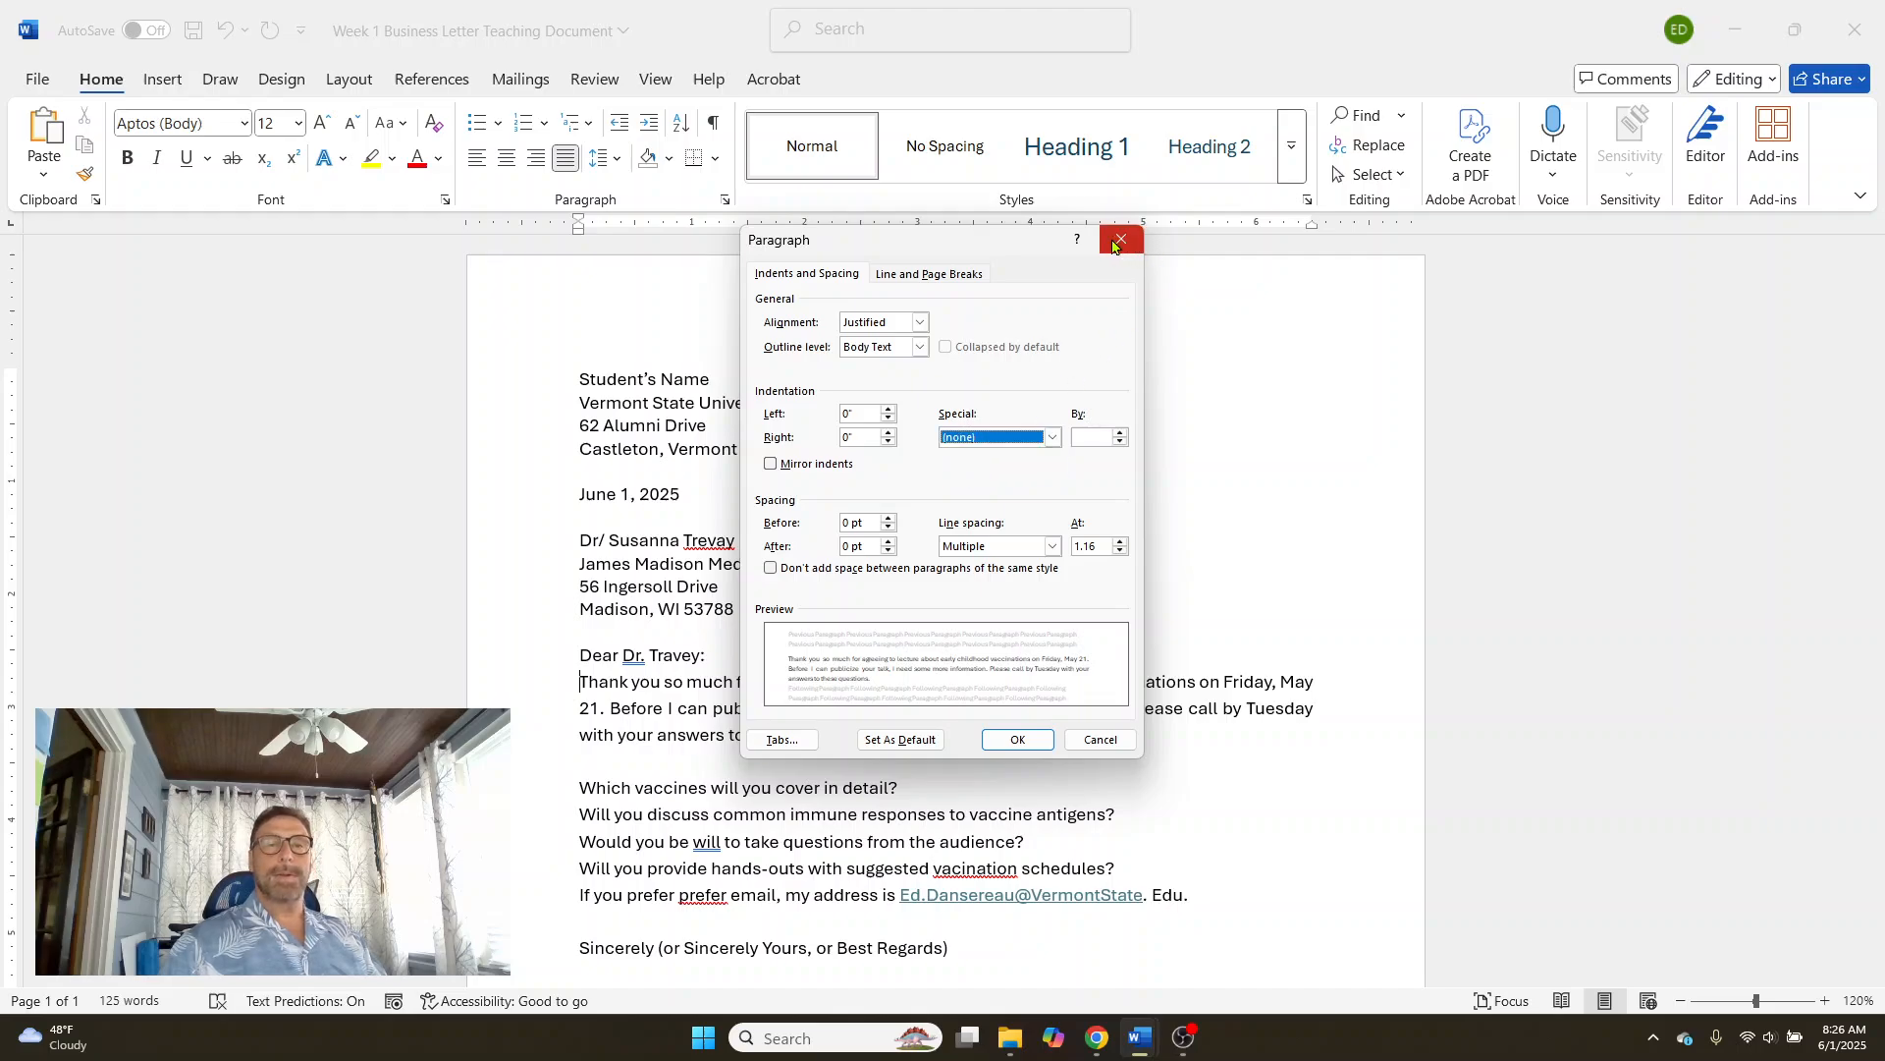
{"action": "left_click", "coordinate": [1122, 246]}
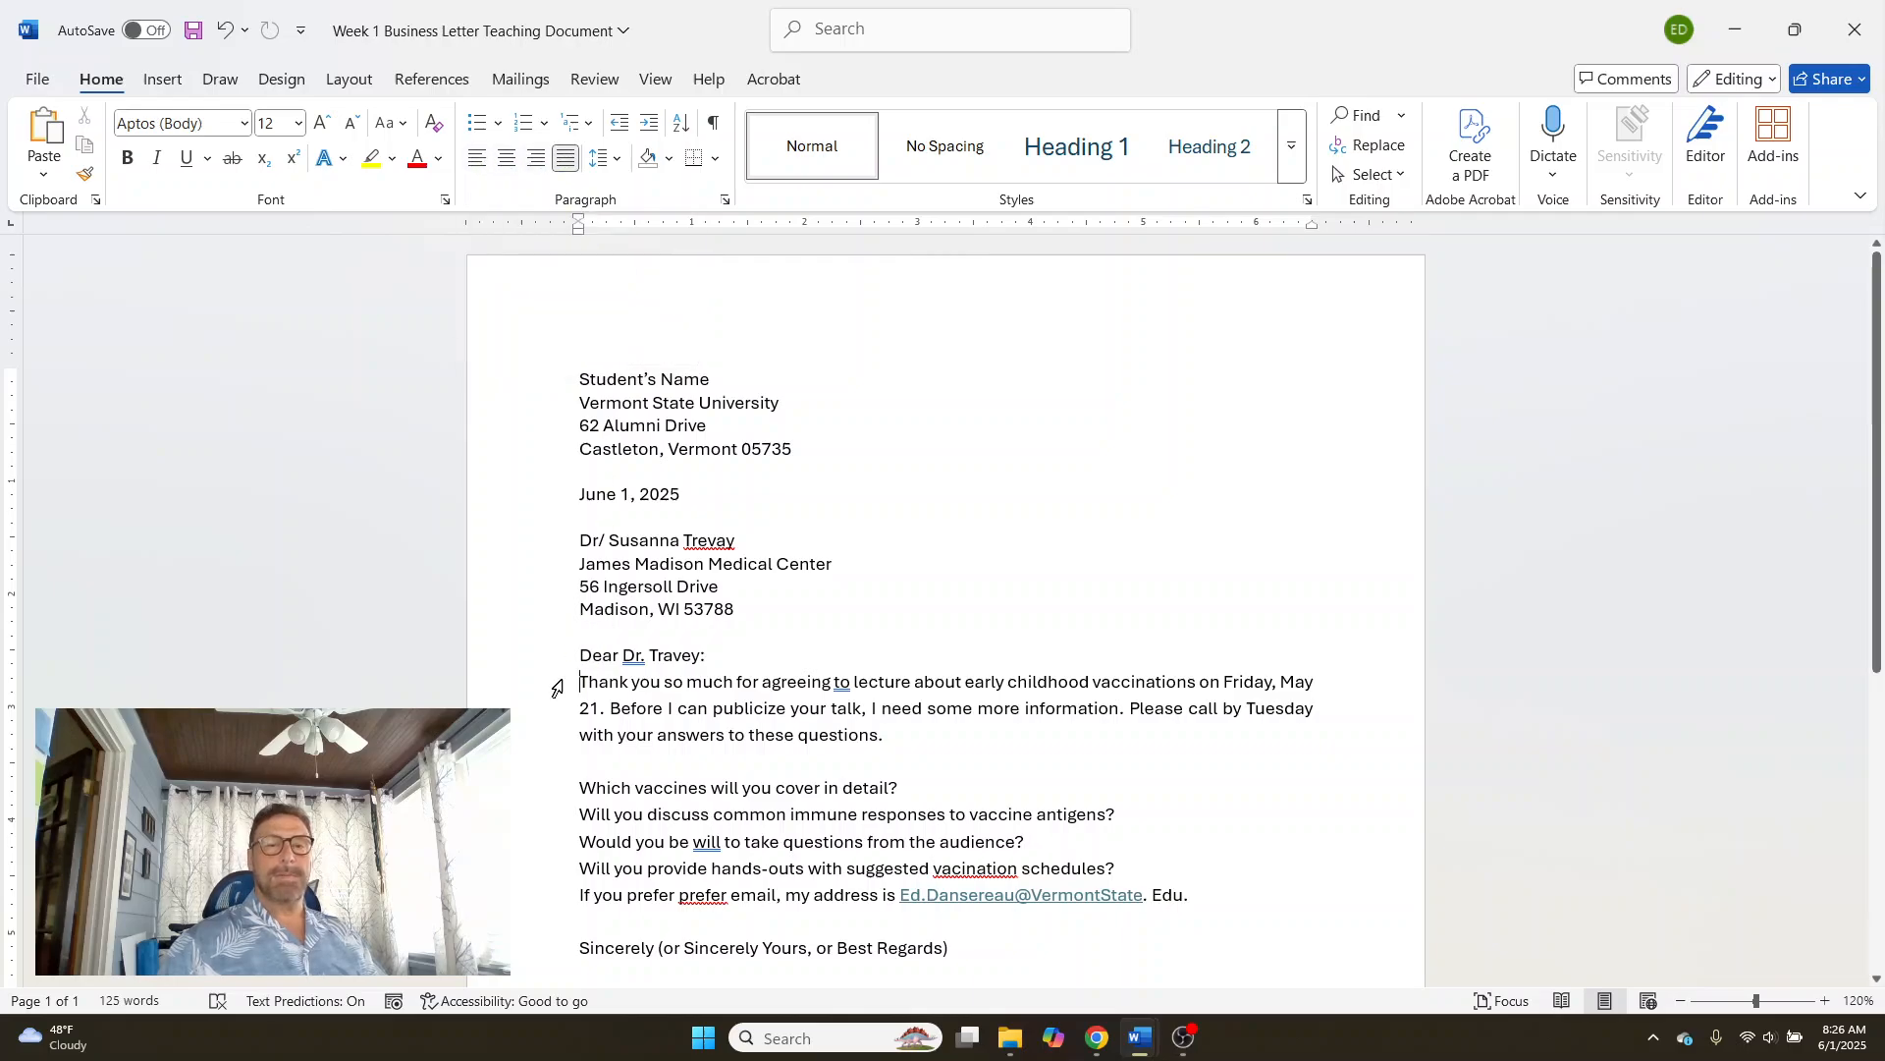
- Try left, centred, right and justified alignment on the opening body paragraph, and finish with left alignment
{"action": "left_click_drag", "start_coordinate": [574, 680], "coordinate": [889, 734]}
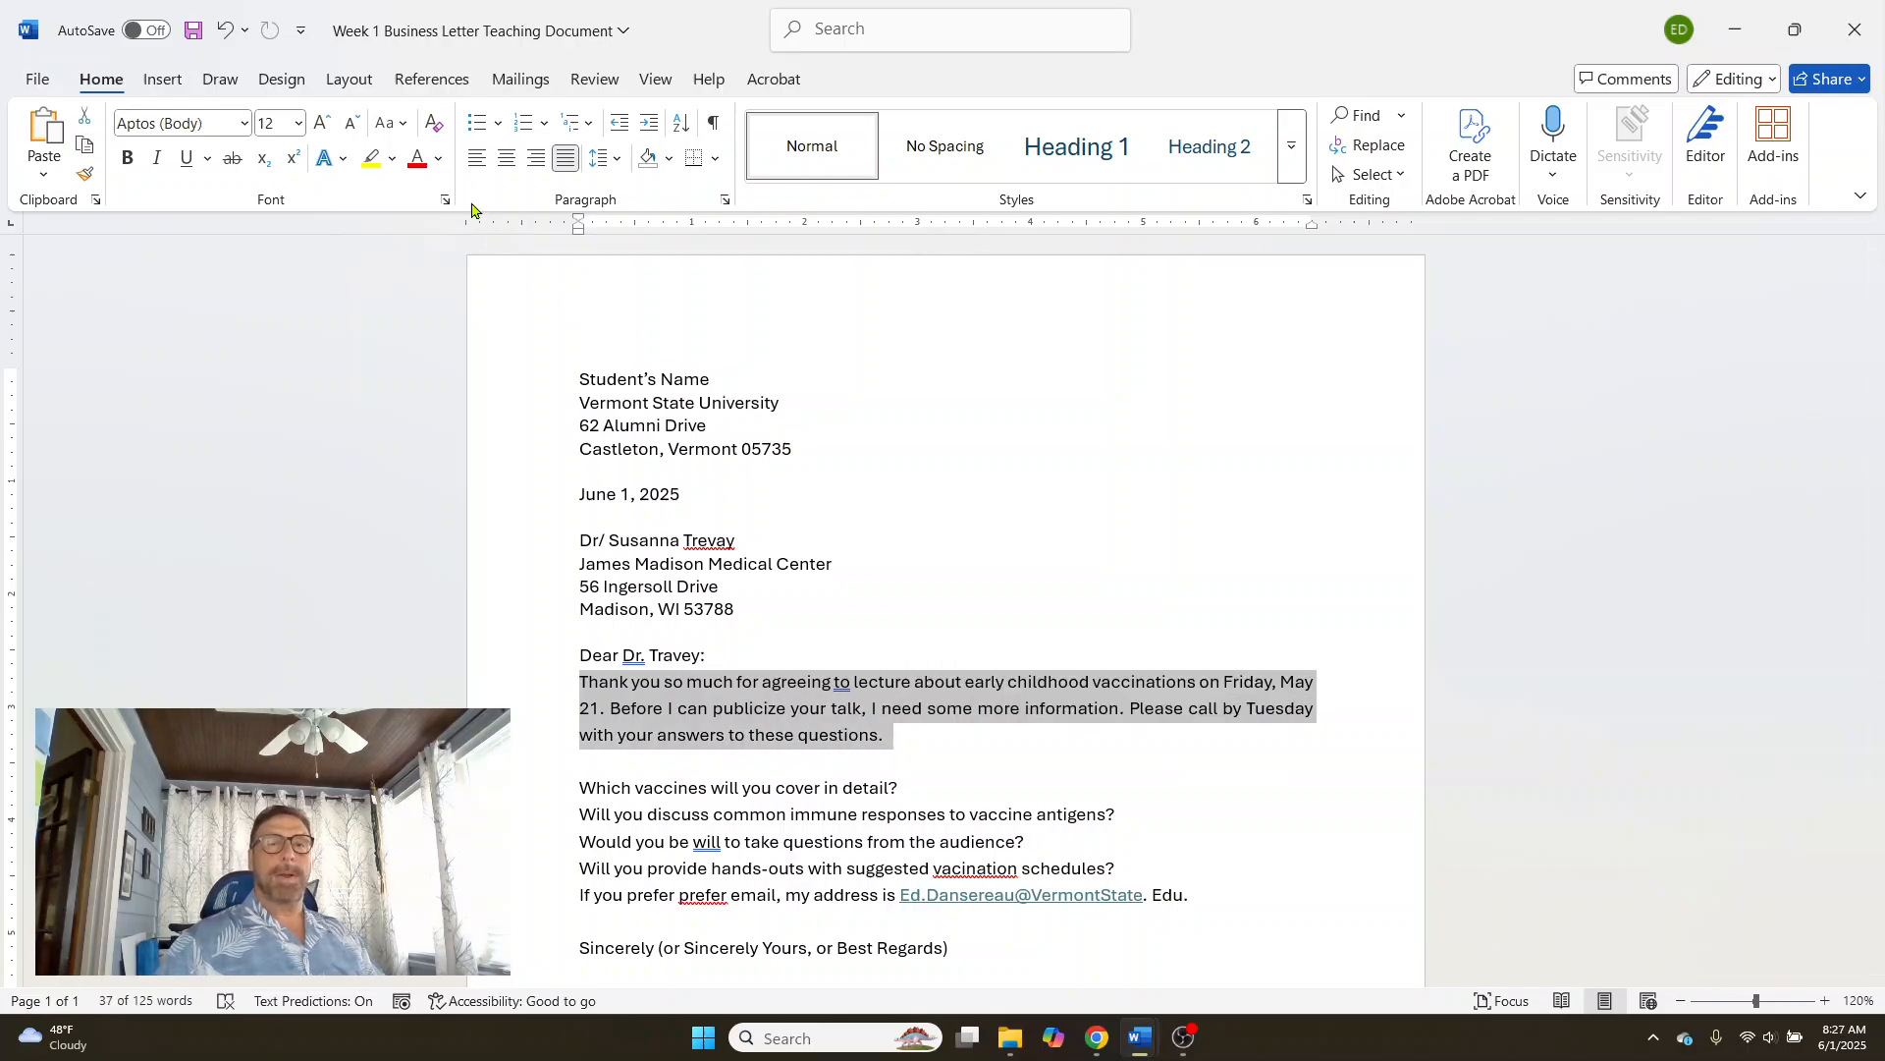
{"action": "left_click", "coordinate": [480, 160]}
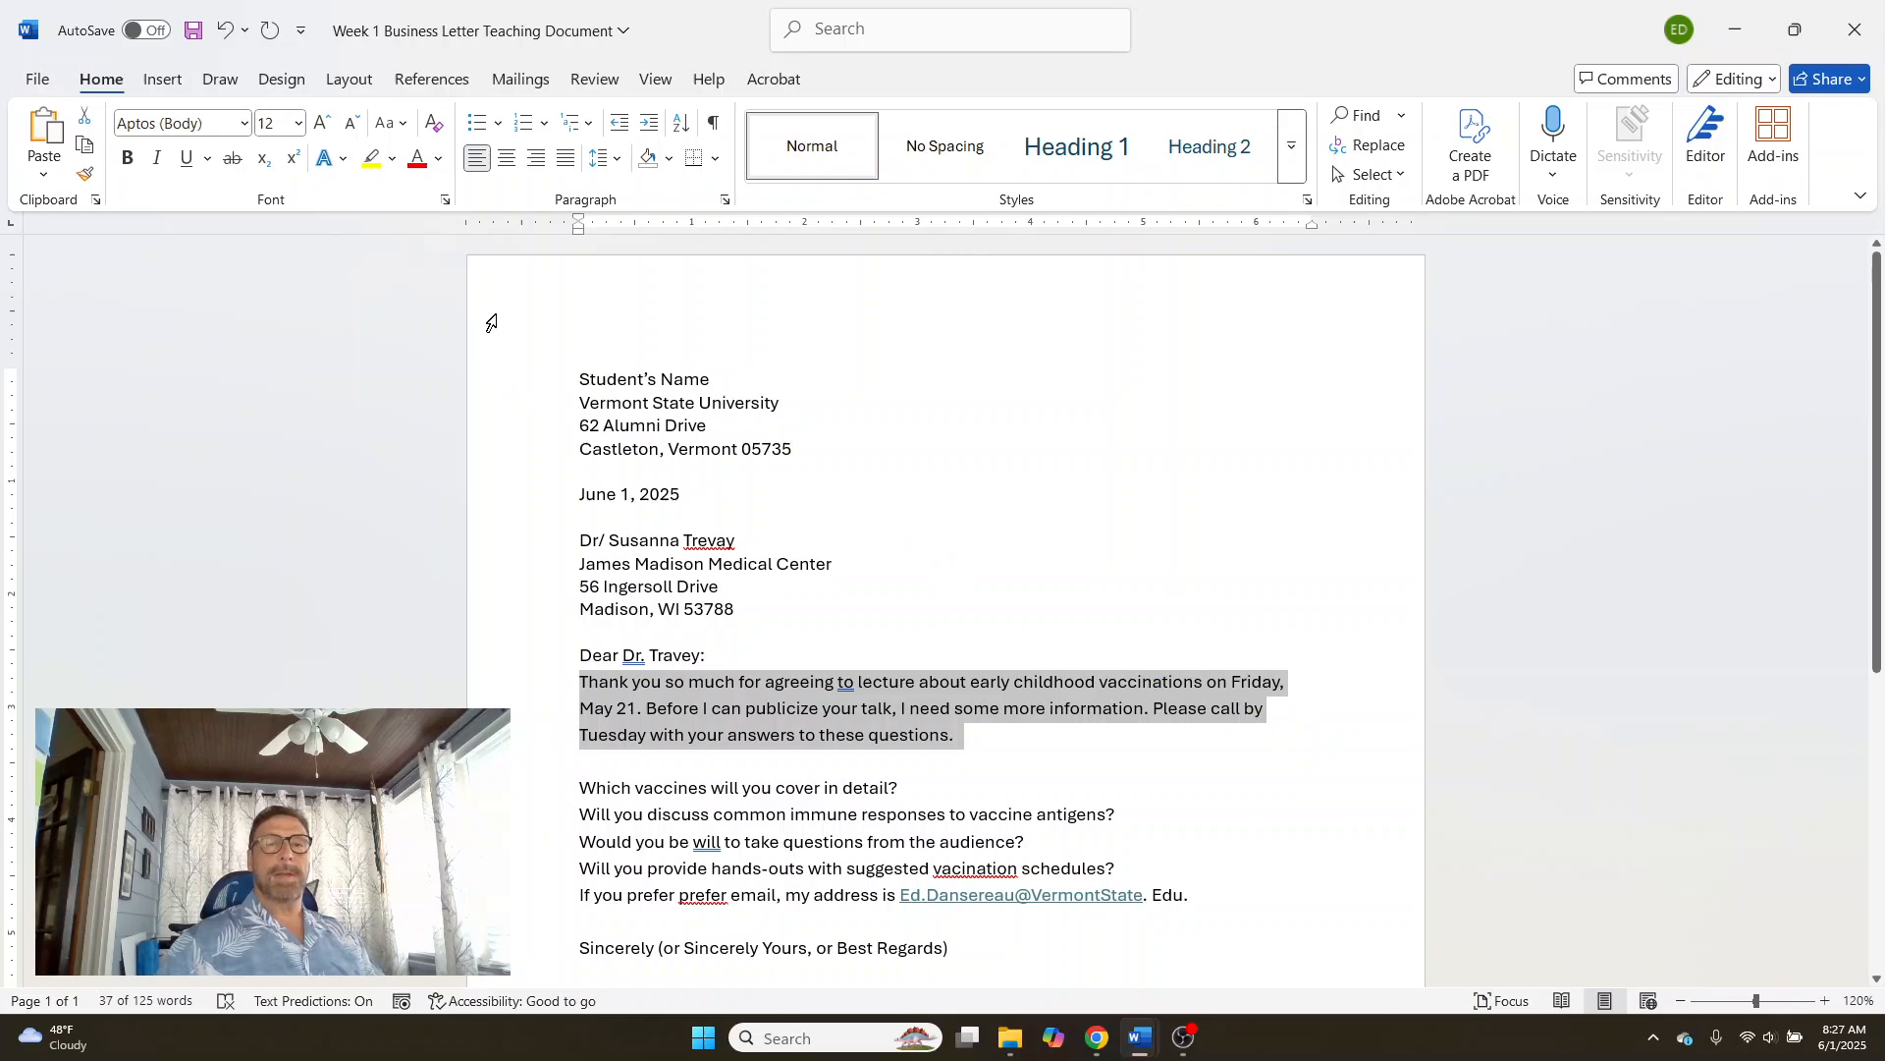
{"action": "left_click", "coordinate": [509, 160]}
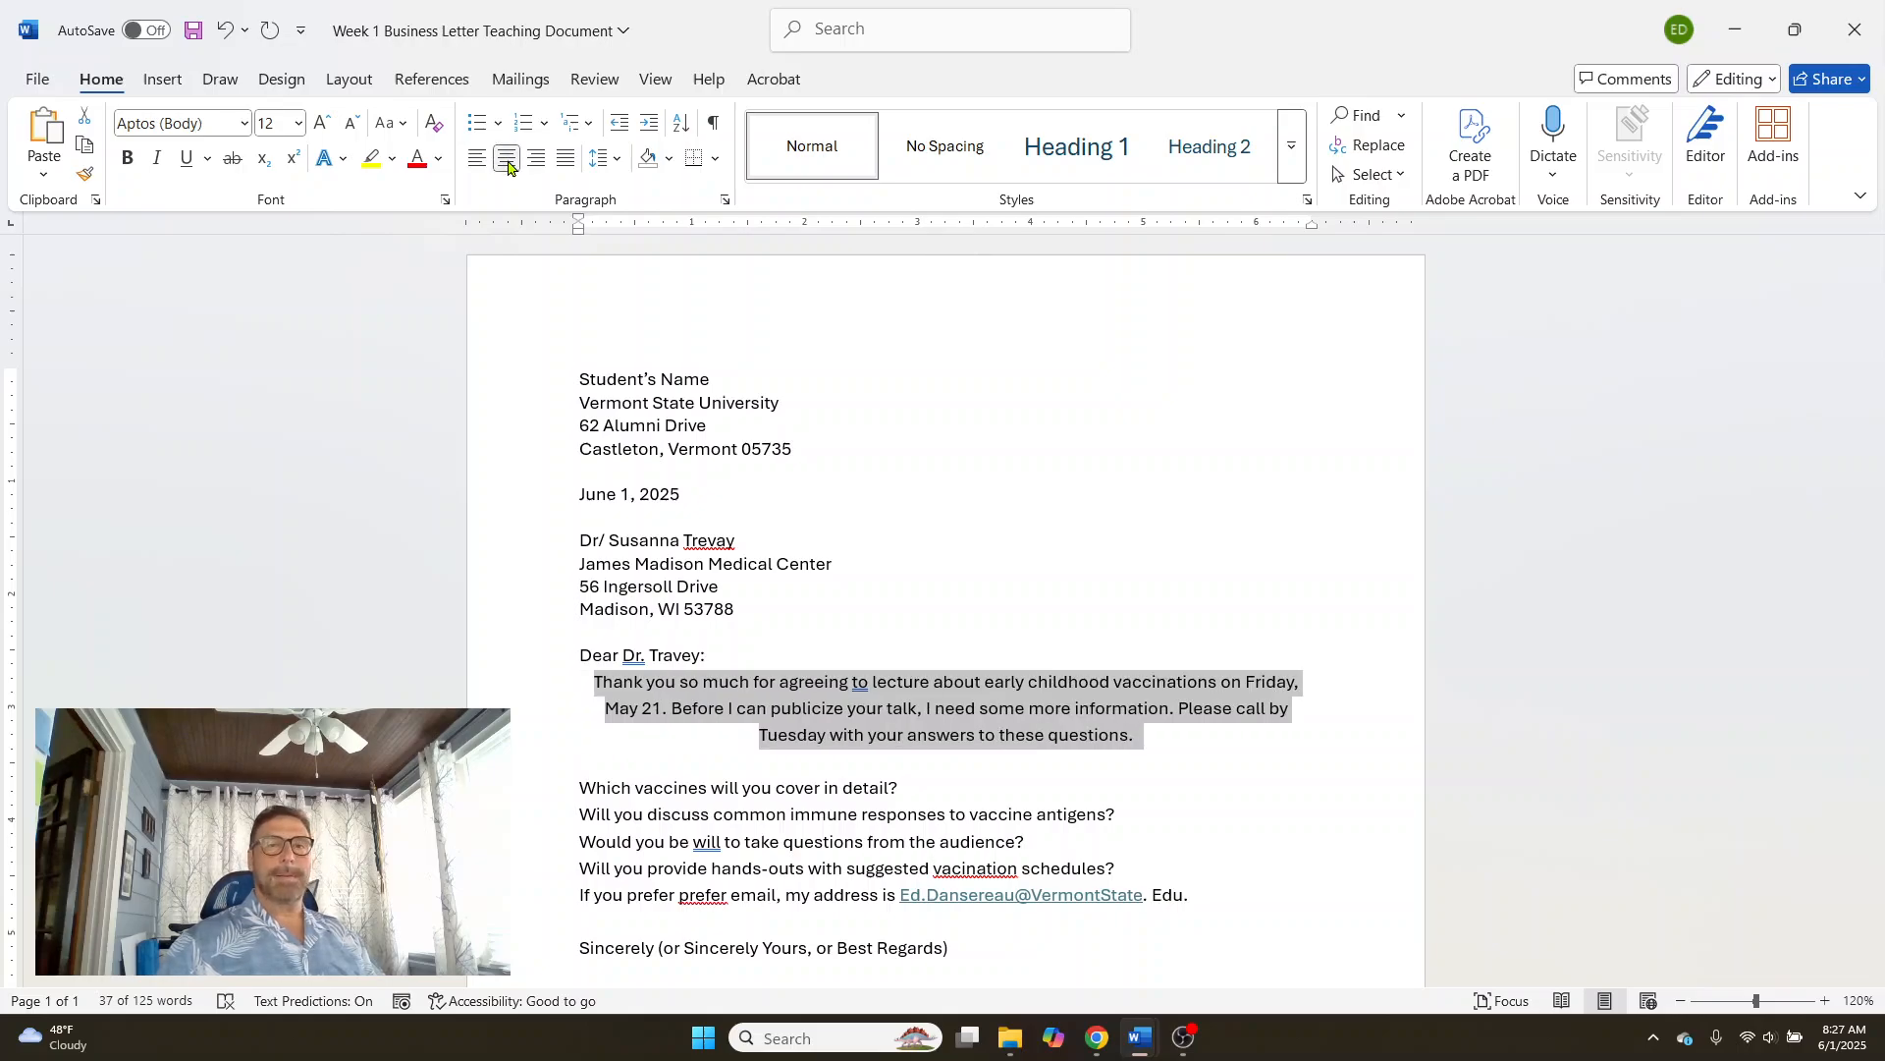
{"action": "left_click", "coordinate": [535, 161]}
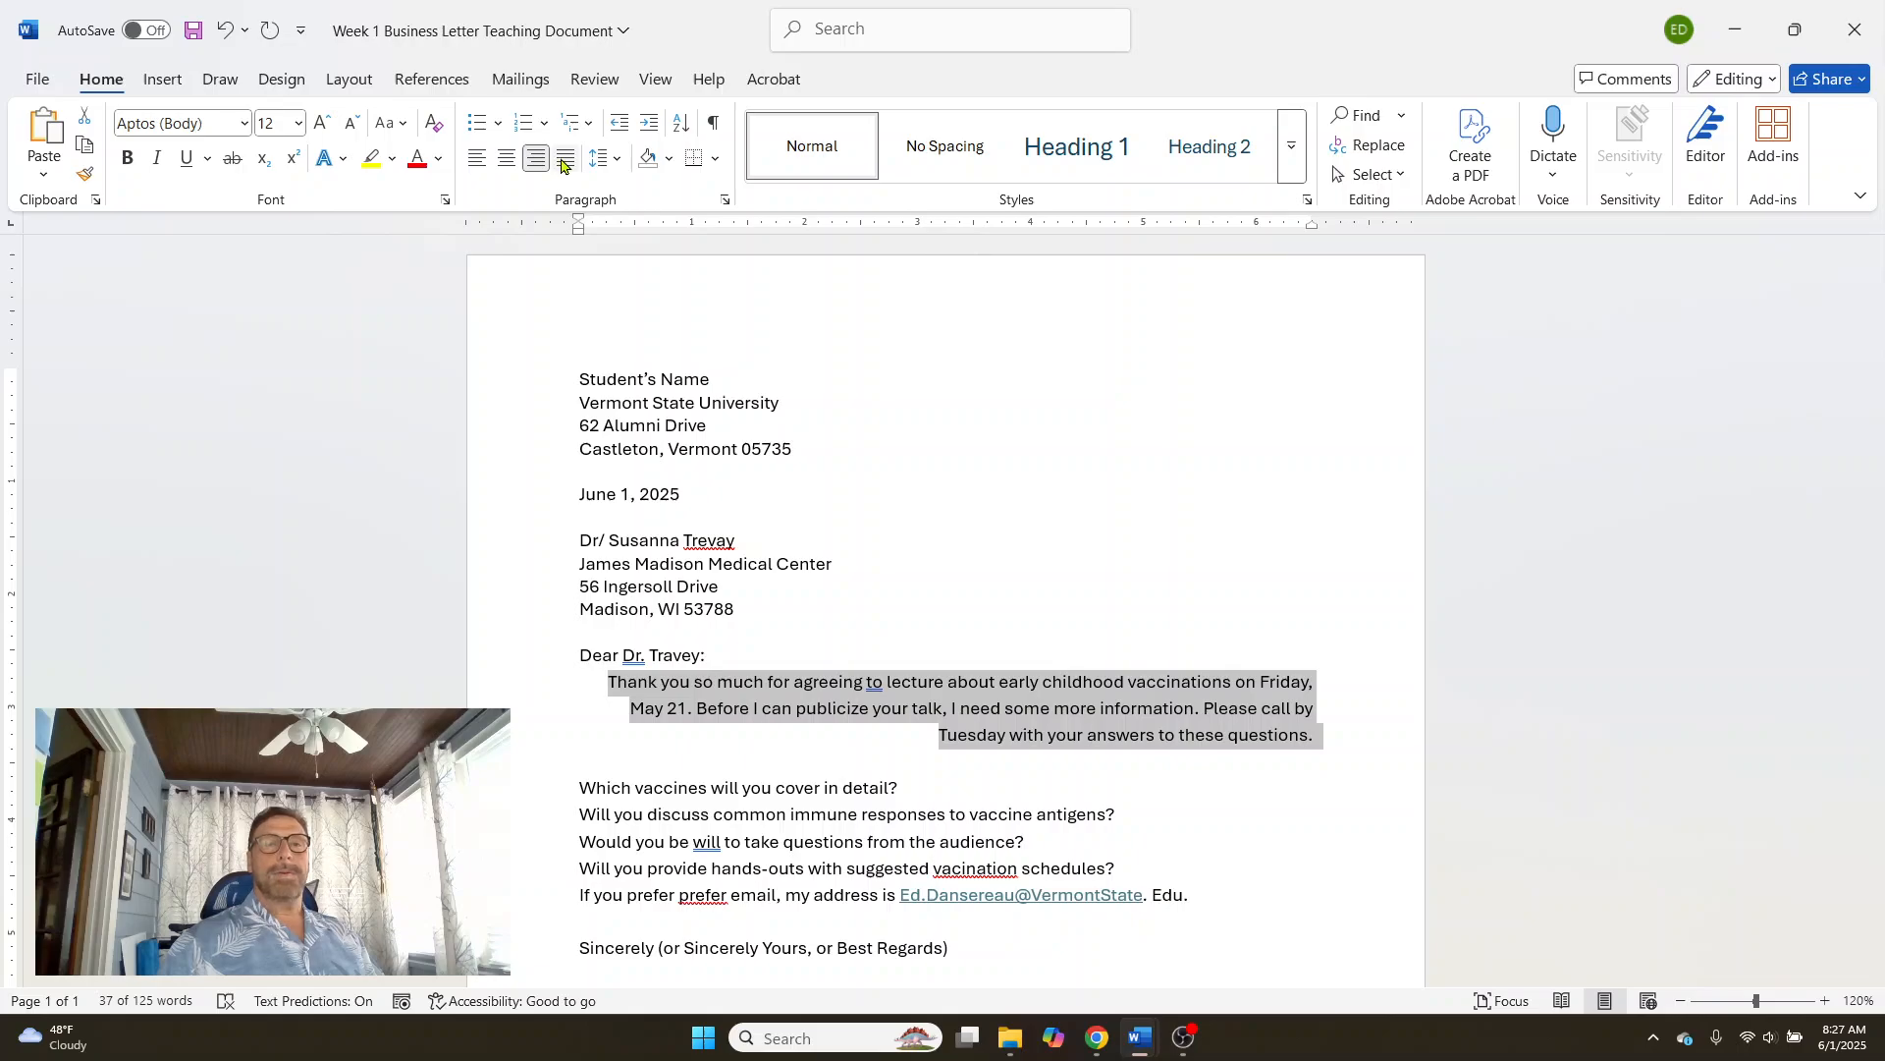
{"action": "left_click", "coordinate": [565, 160]}
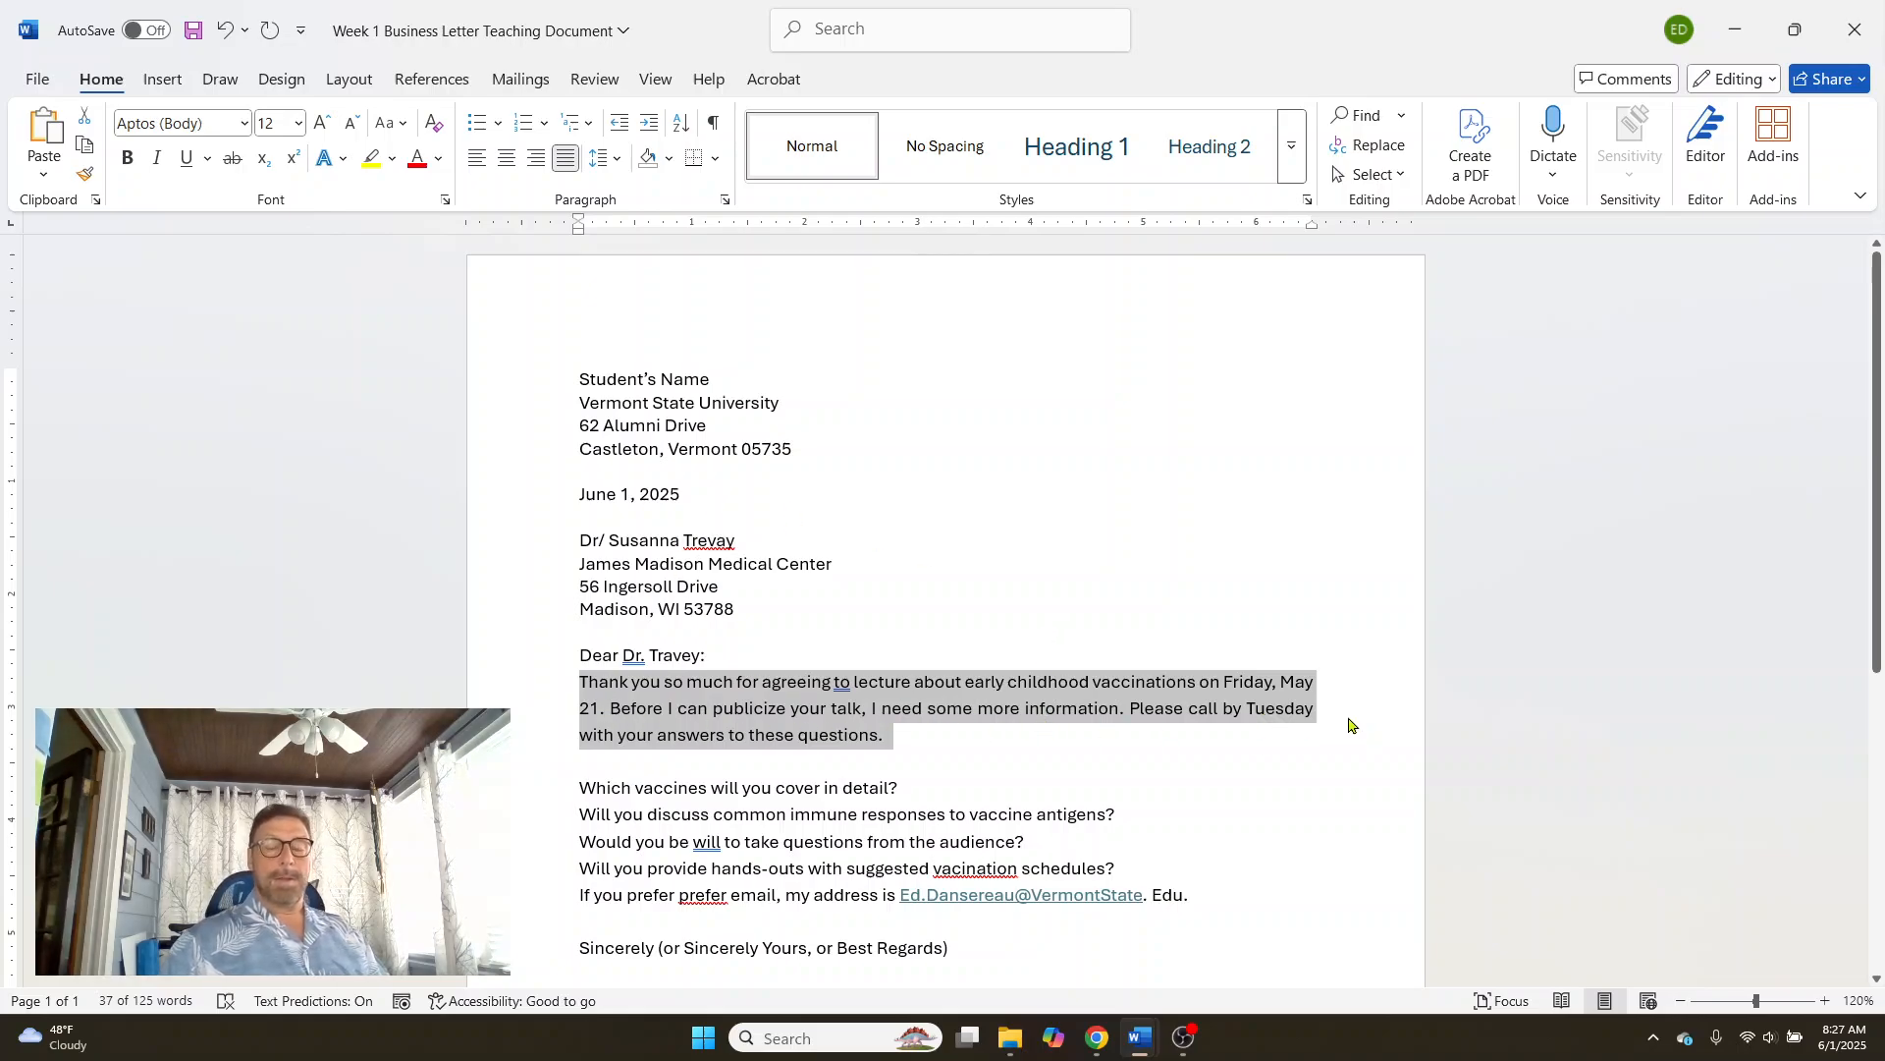
{"action": "left_click", "coordinate": [477, 158]}
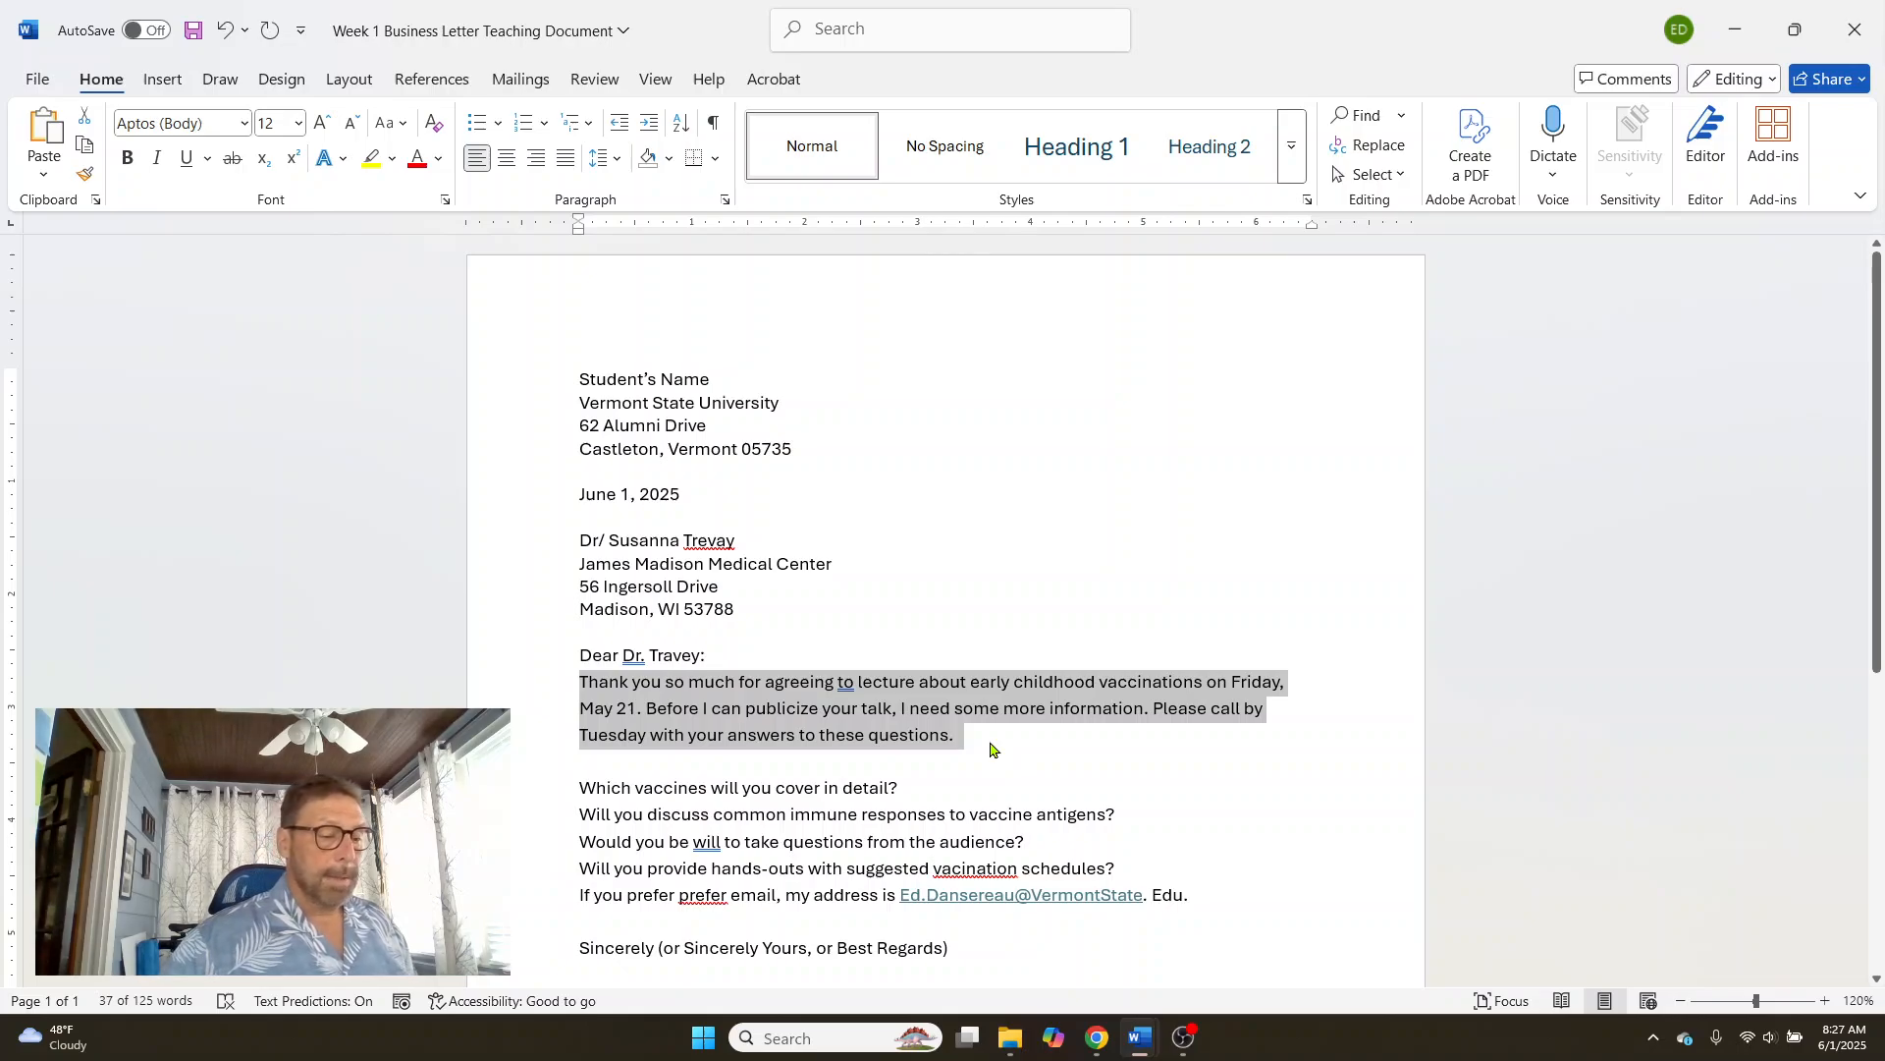
- Preview bullet and numbering styles on the four lines from "Will you discuss" through the email sentence, and apply solid round bullets
{"action": "scroll", "coordinate": [990, 746], "scroll_direction": "down", "scroll_amount": 2}
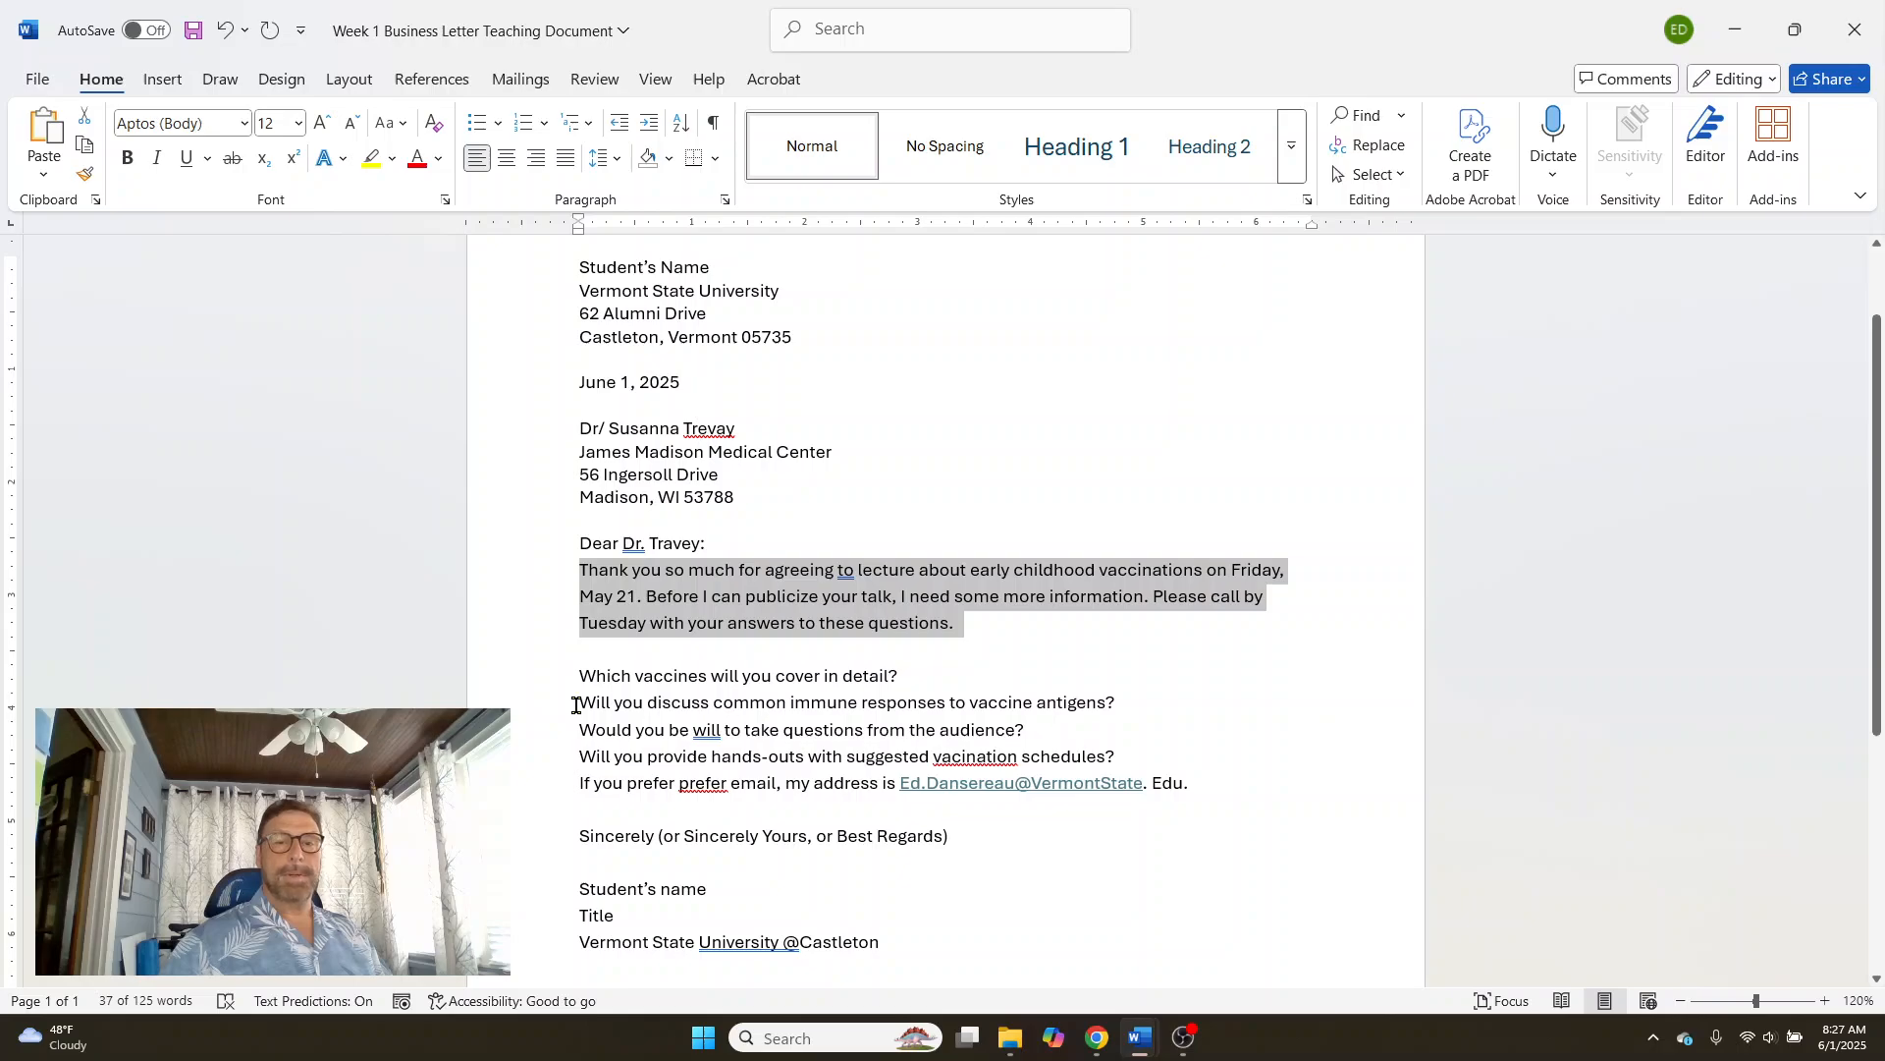
{"action": "left_click_drag", "start_coordinate": [575, 704], "coordinate": [1207, 788]}
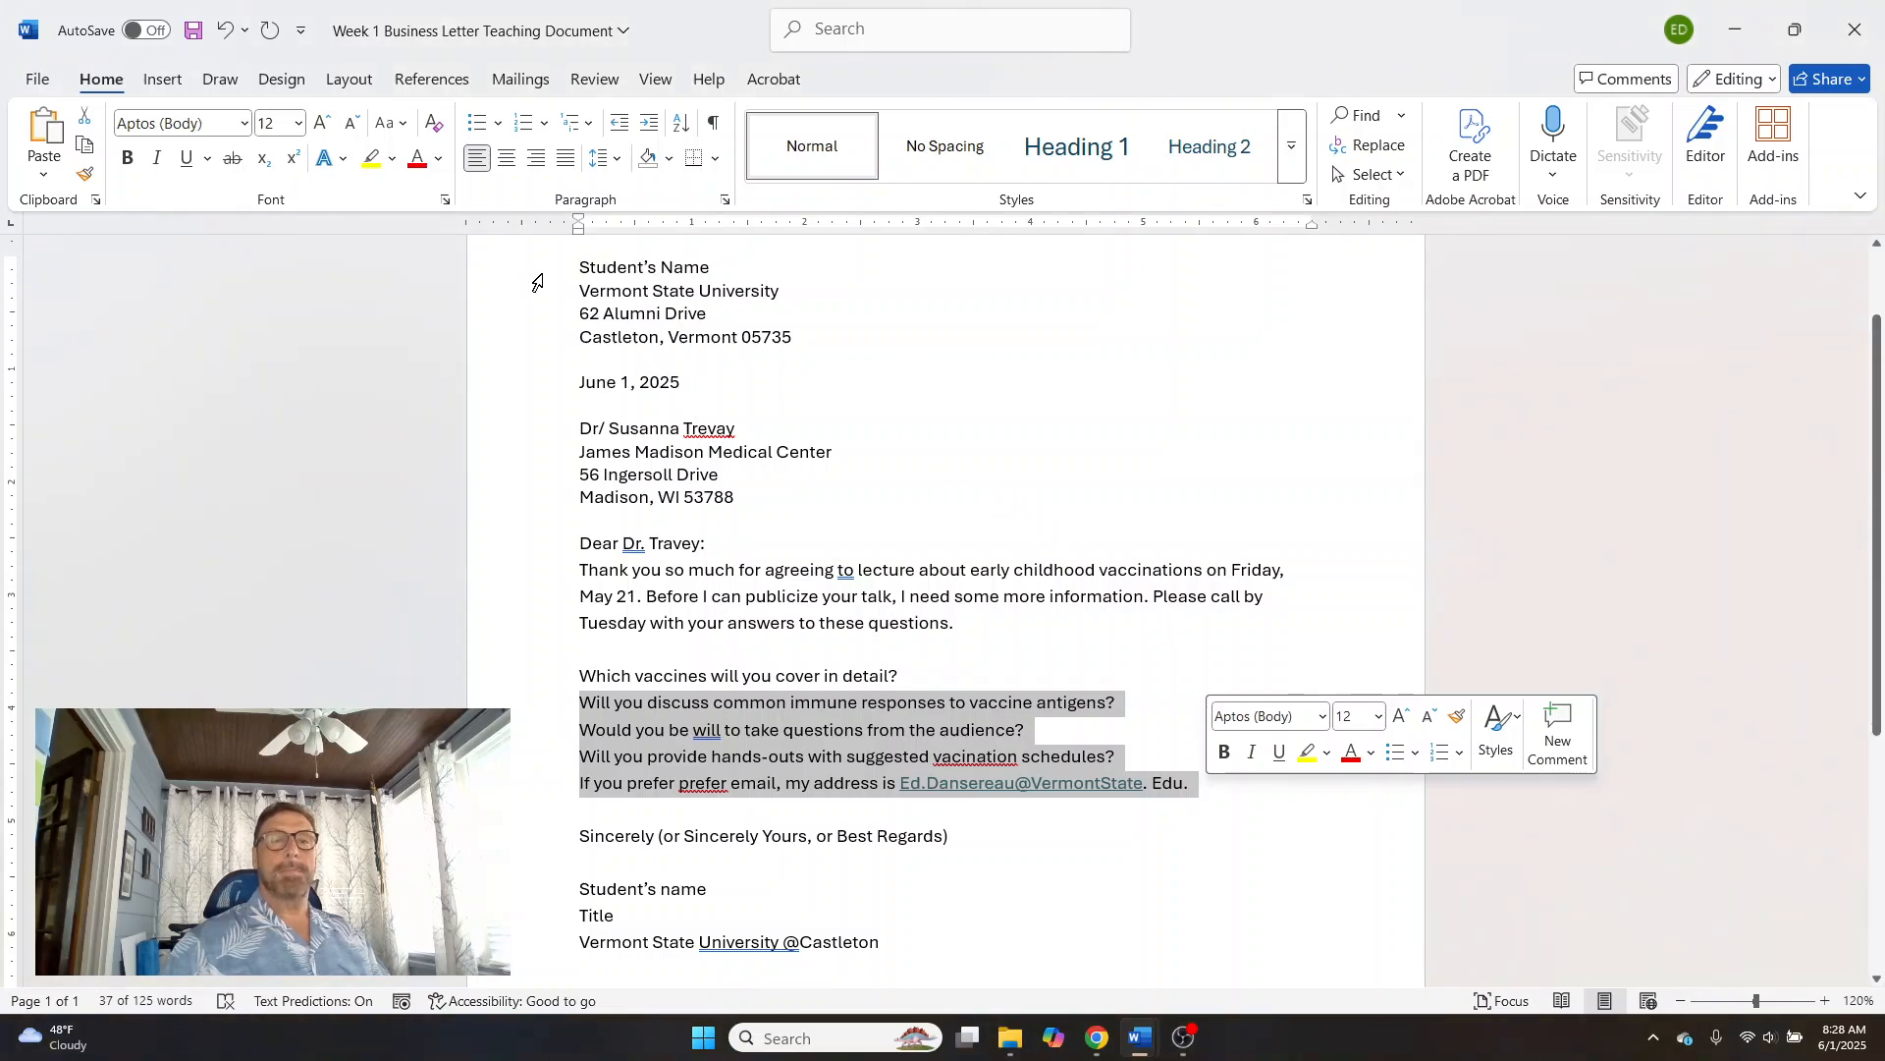
{"action": "left_click", "coordinate": [499, 124]}
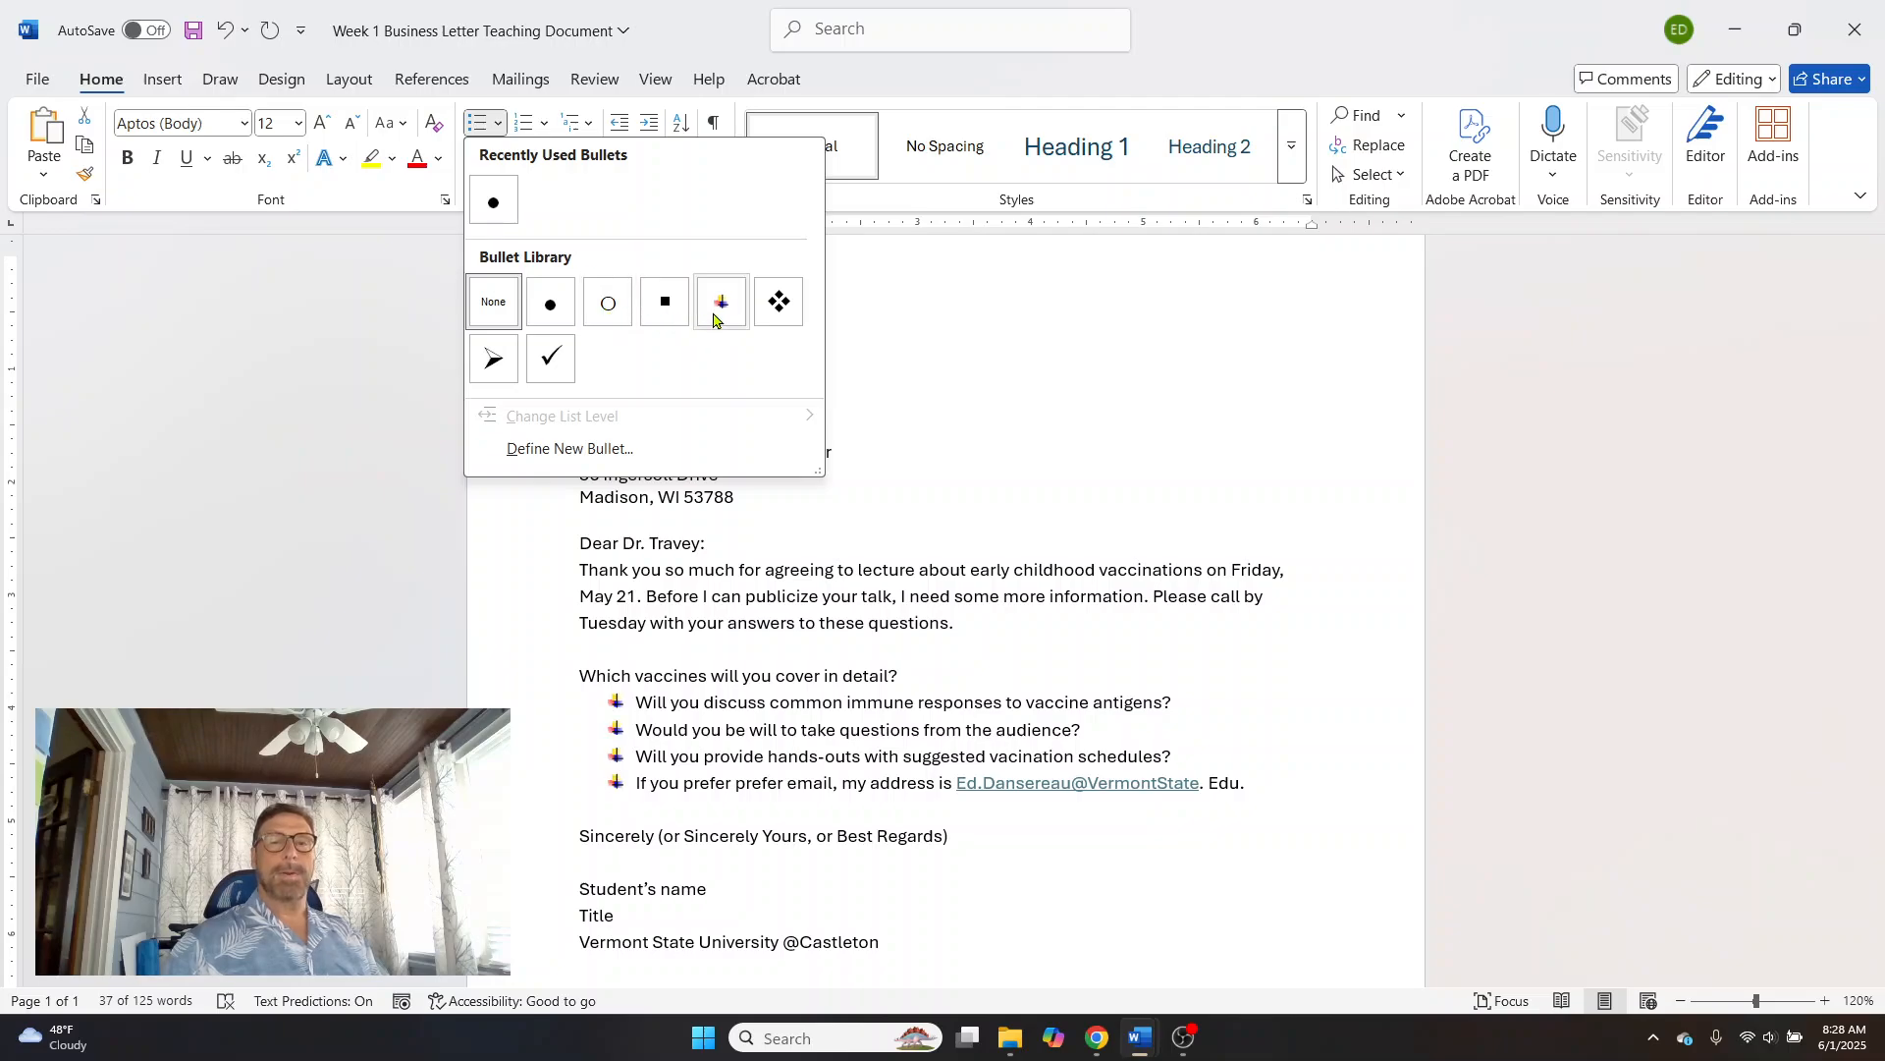
{"action": "left_click", "coordinate": [996, 304]}
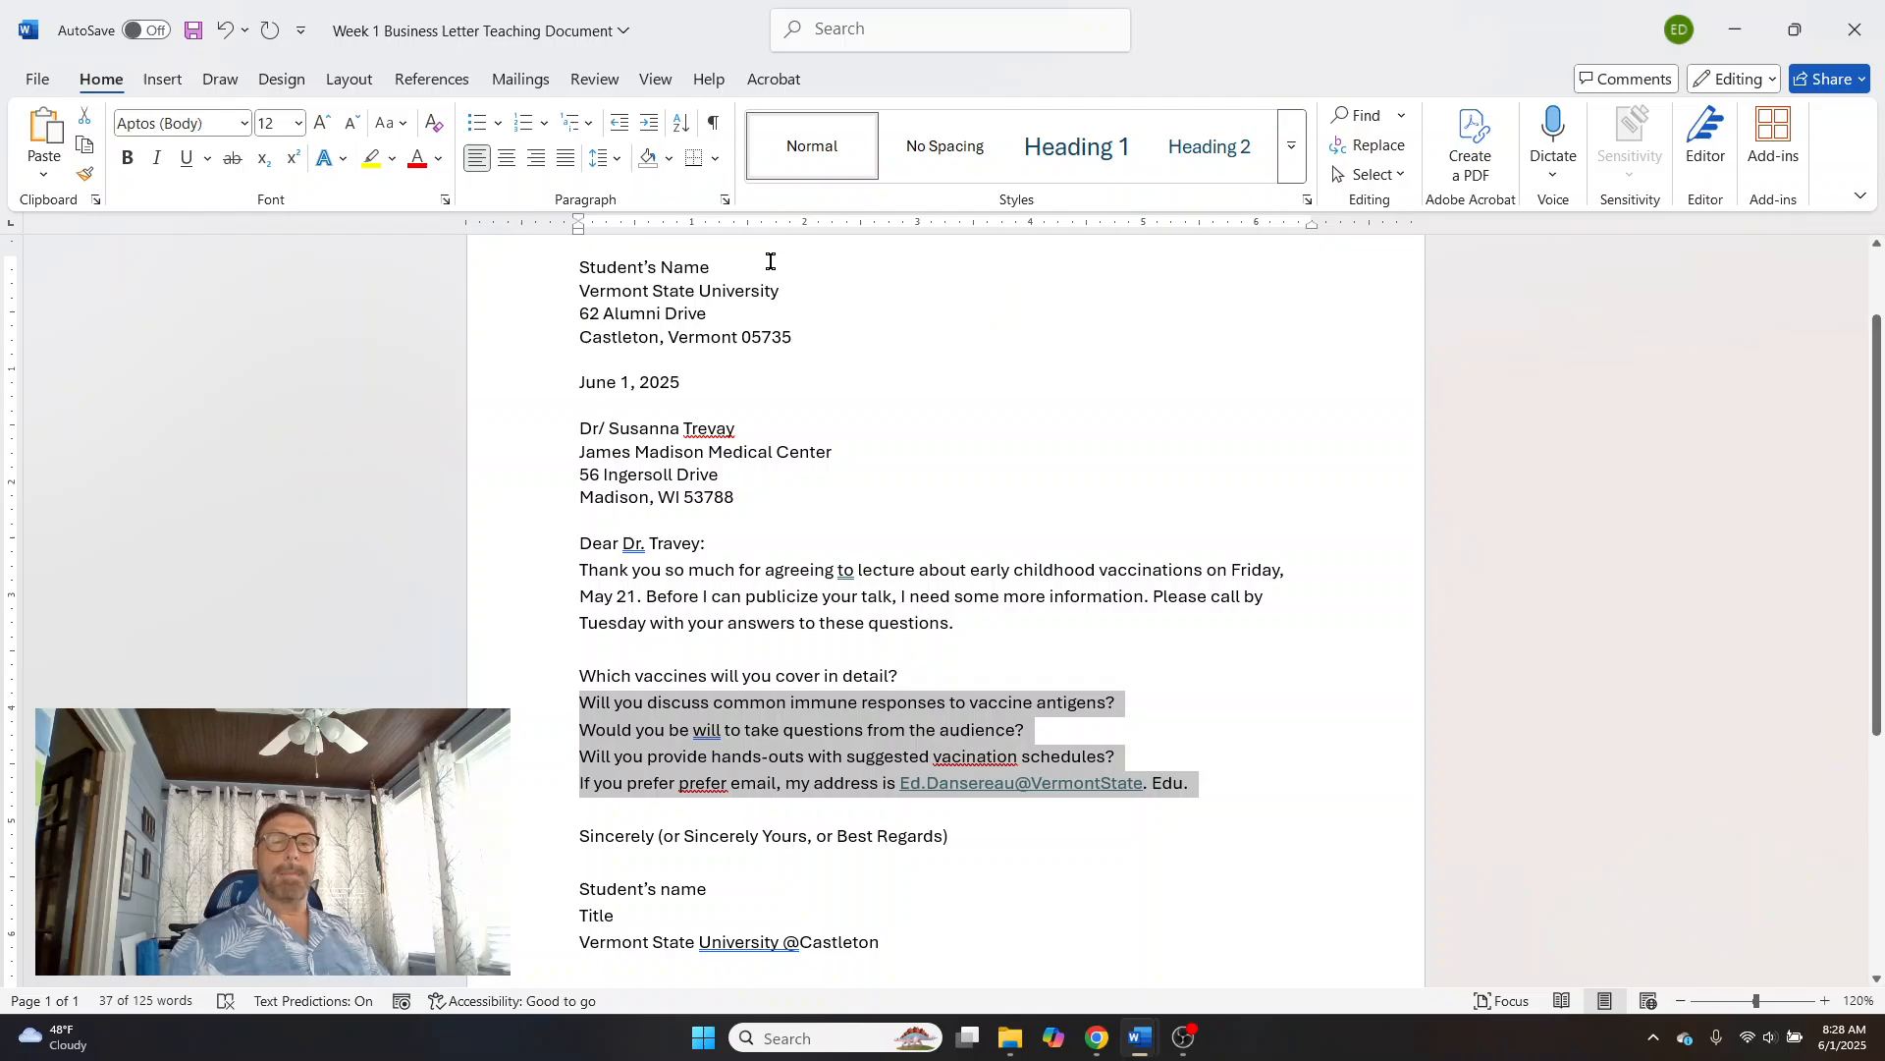
{"action": "left_click", "coordinate": [544, 123]}
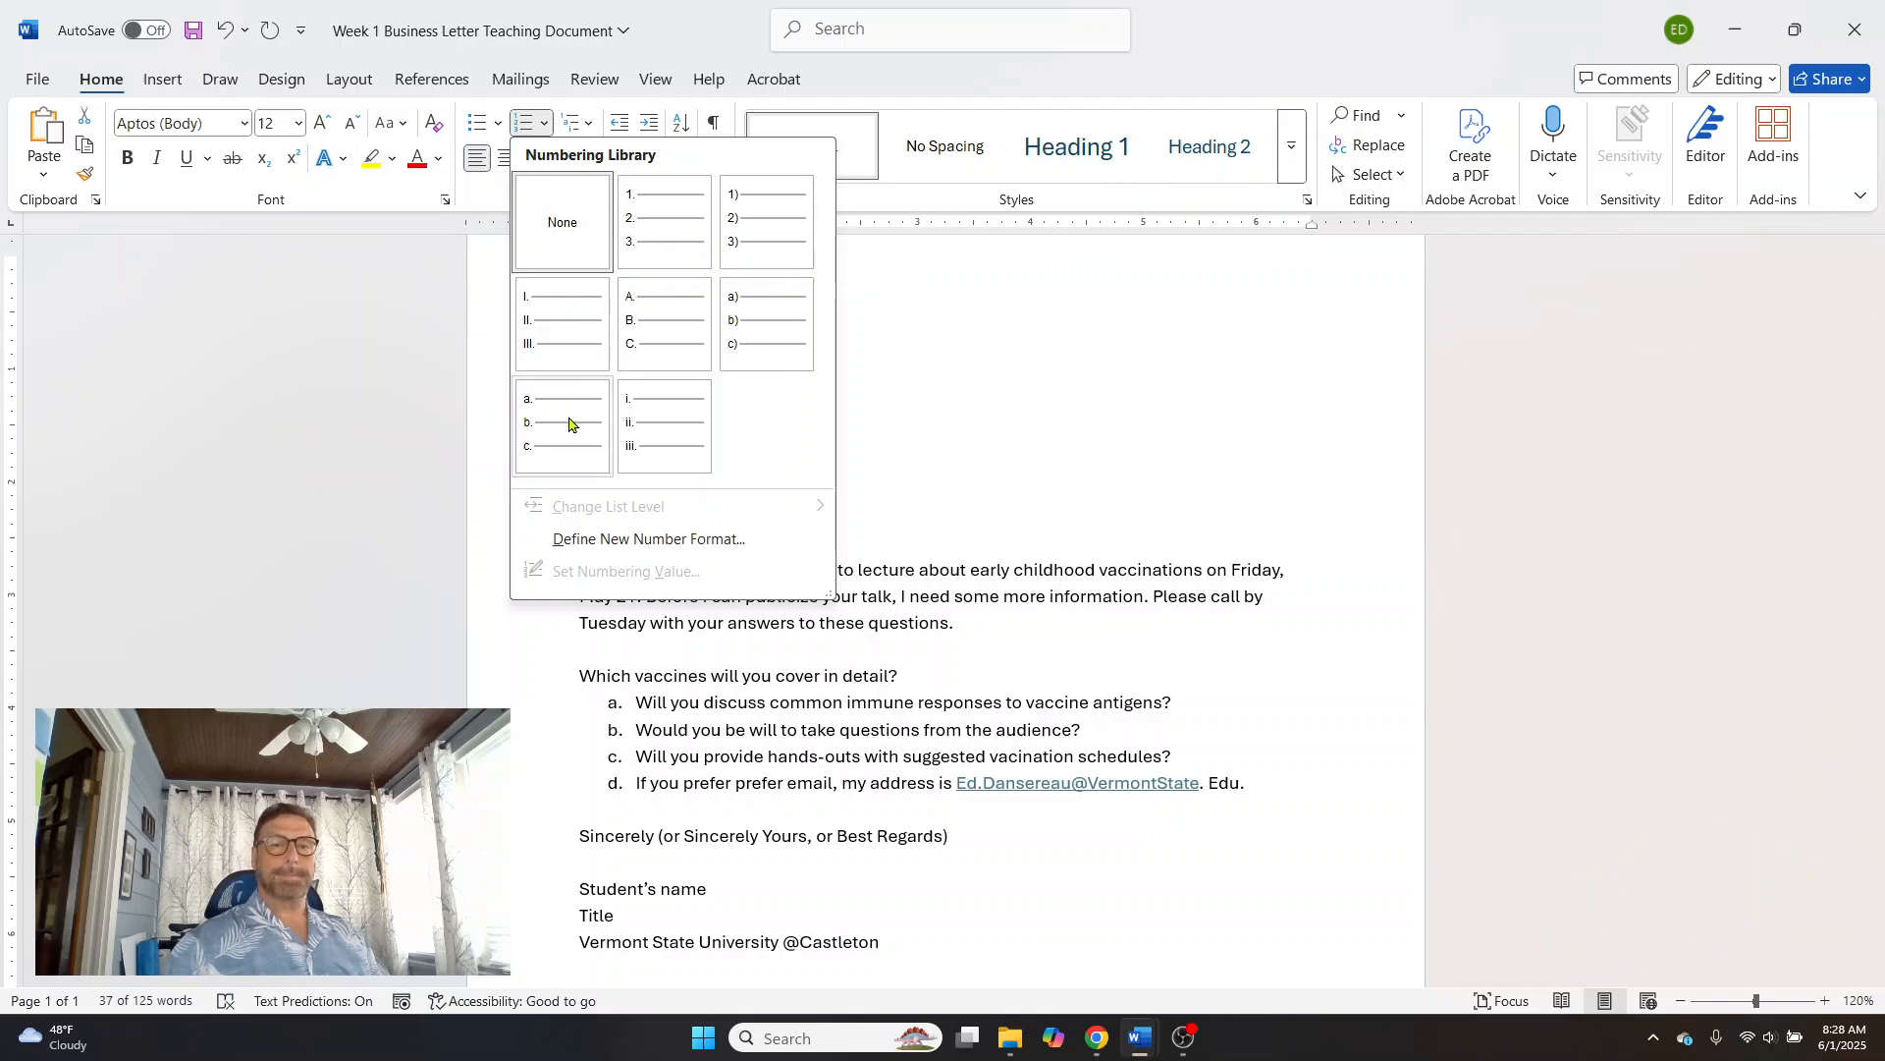
{"action": "left_click", "coordinate": [479, 126]}
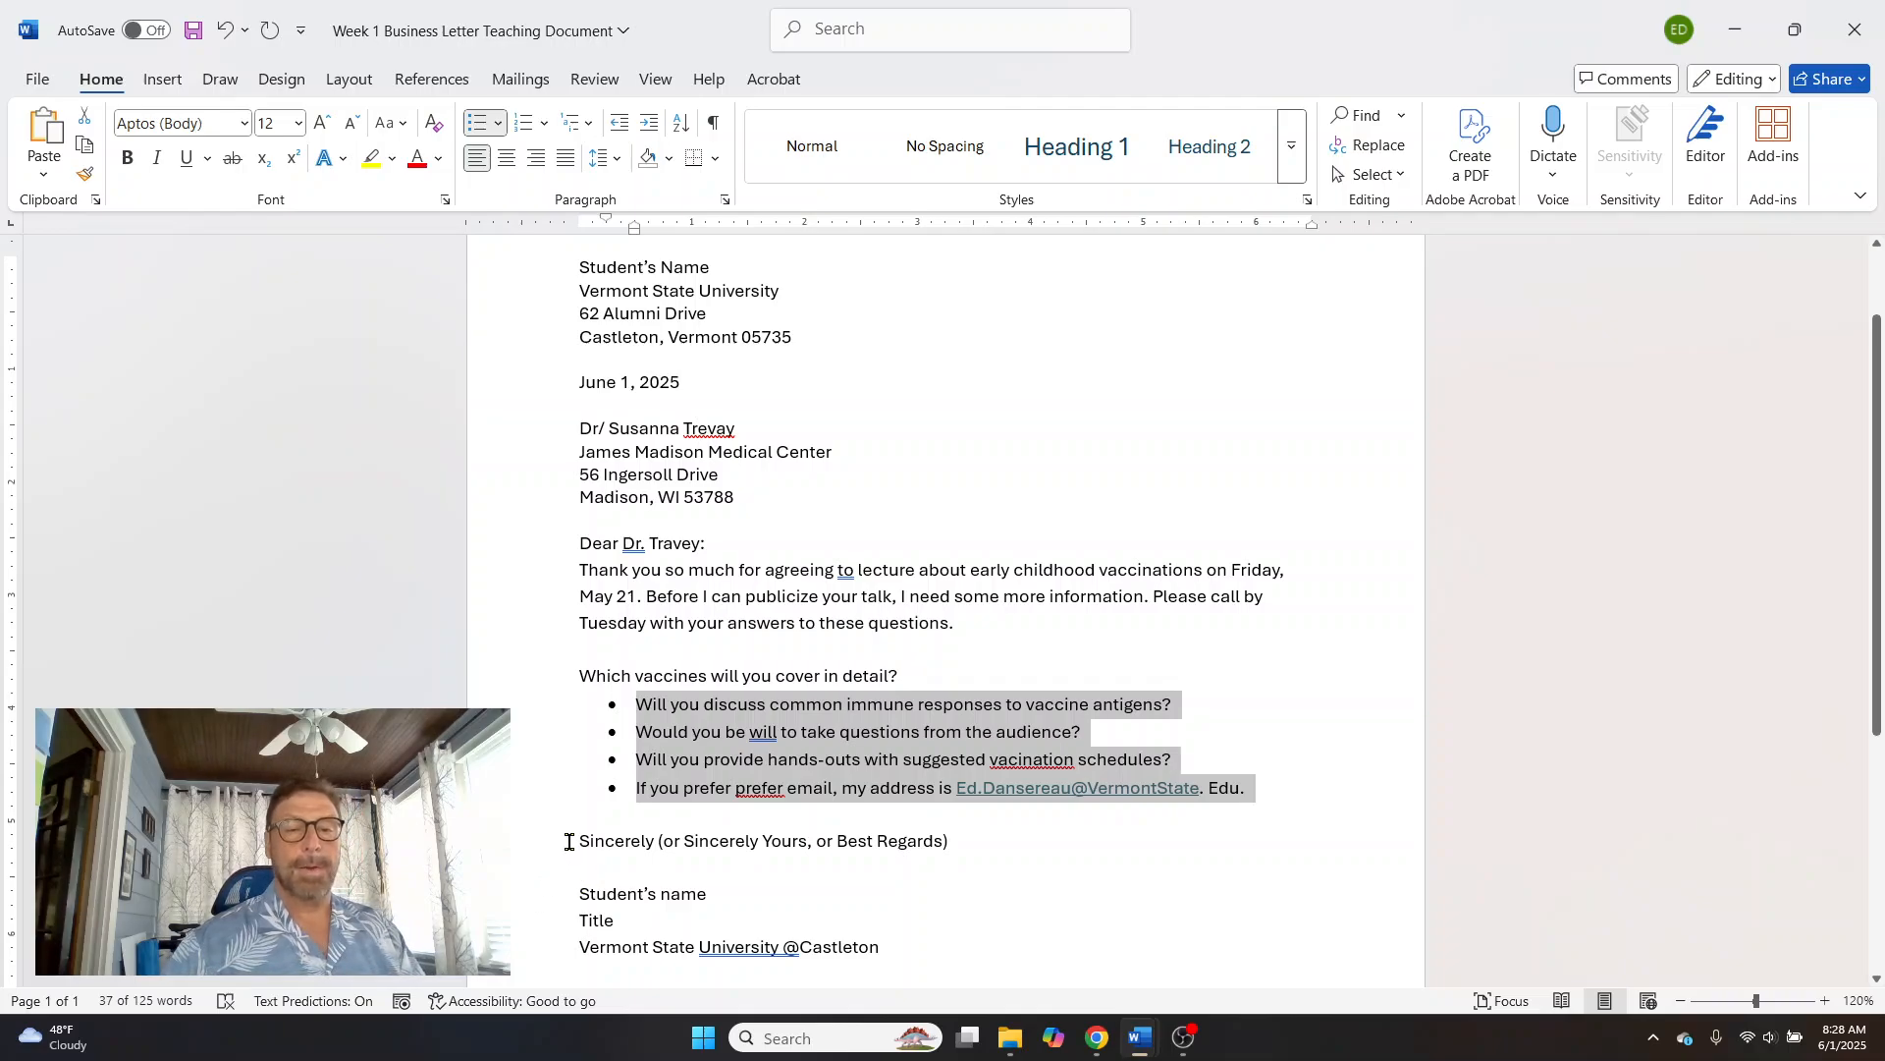
- Add another blank line between the "Sincerely" closing and the student's name in the signature block
{"action": "left_click_drag", "start_coordinate": [568, 836], "coordinate": [657, 846]}
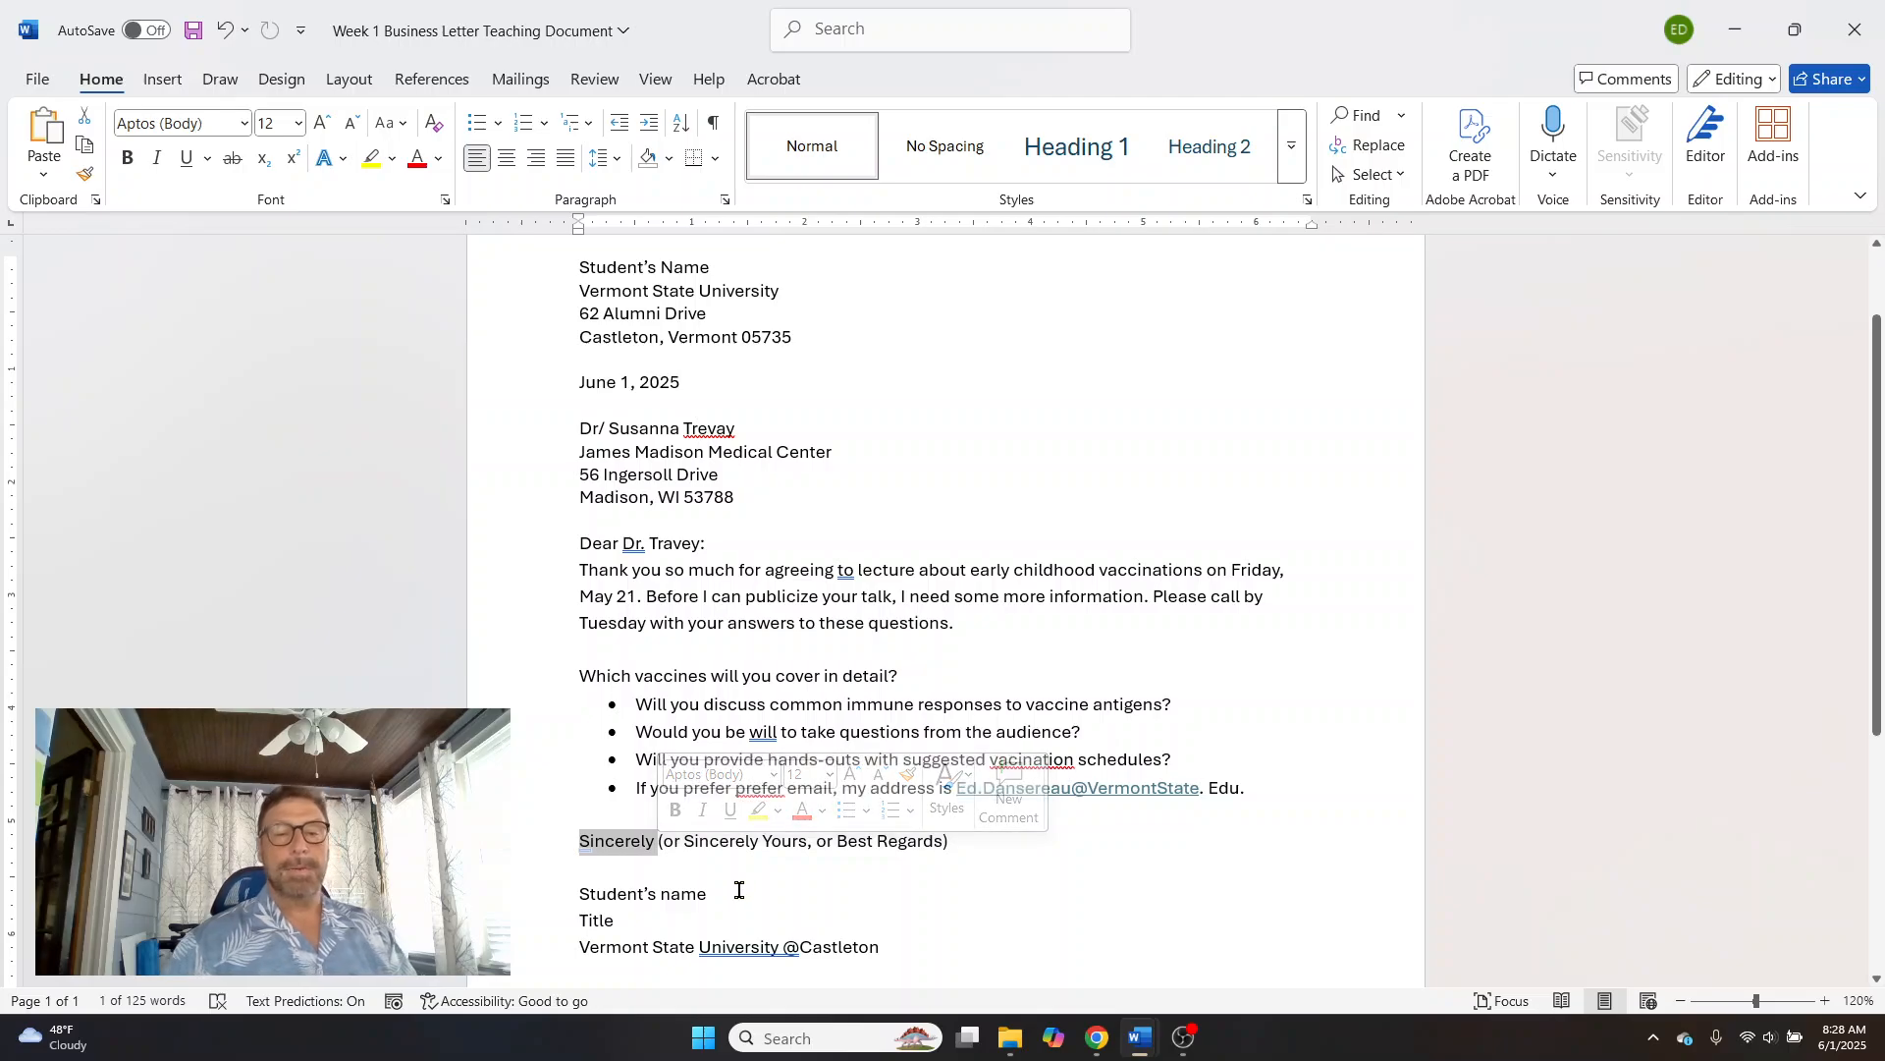
{"action": "left_click", "coordinate": [665, 857]}
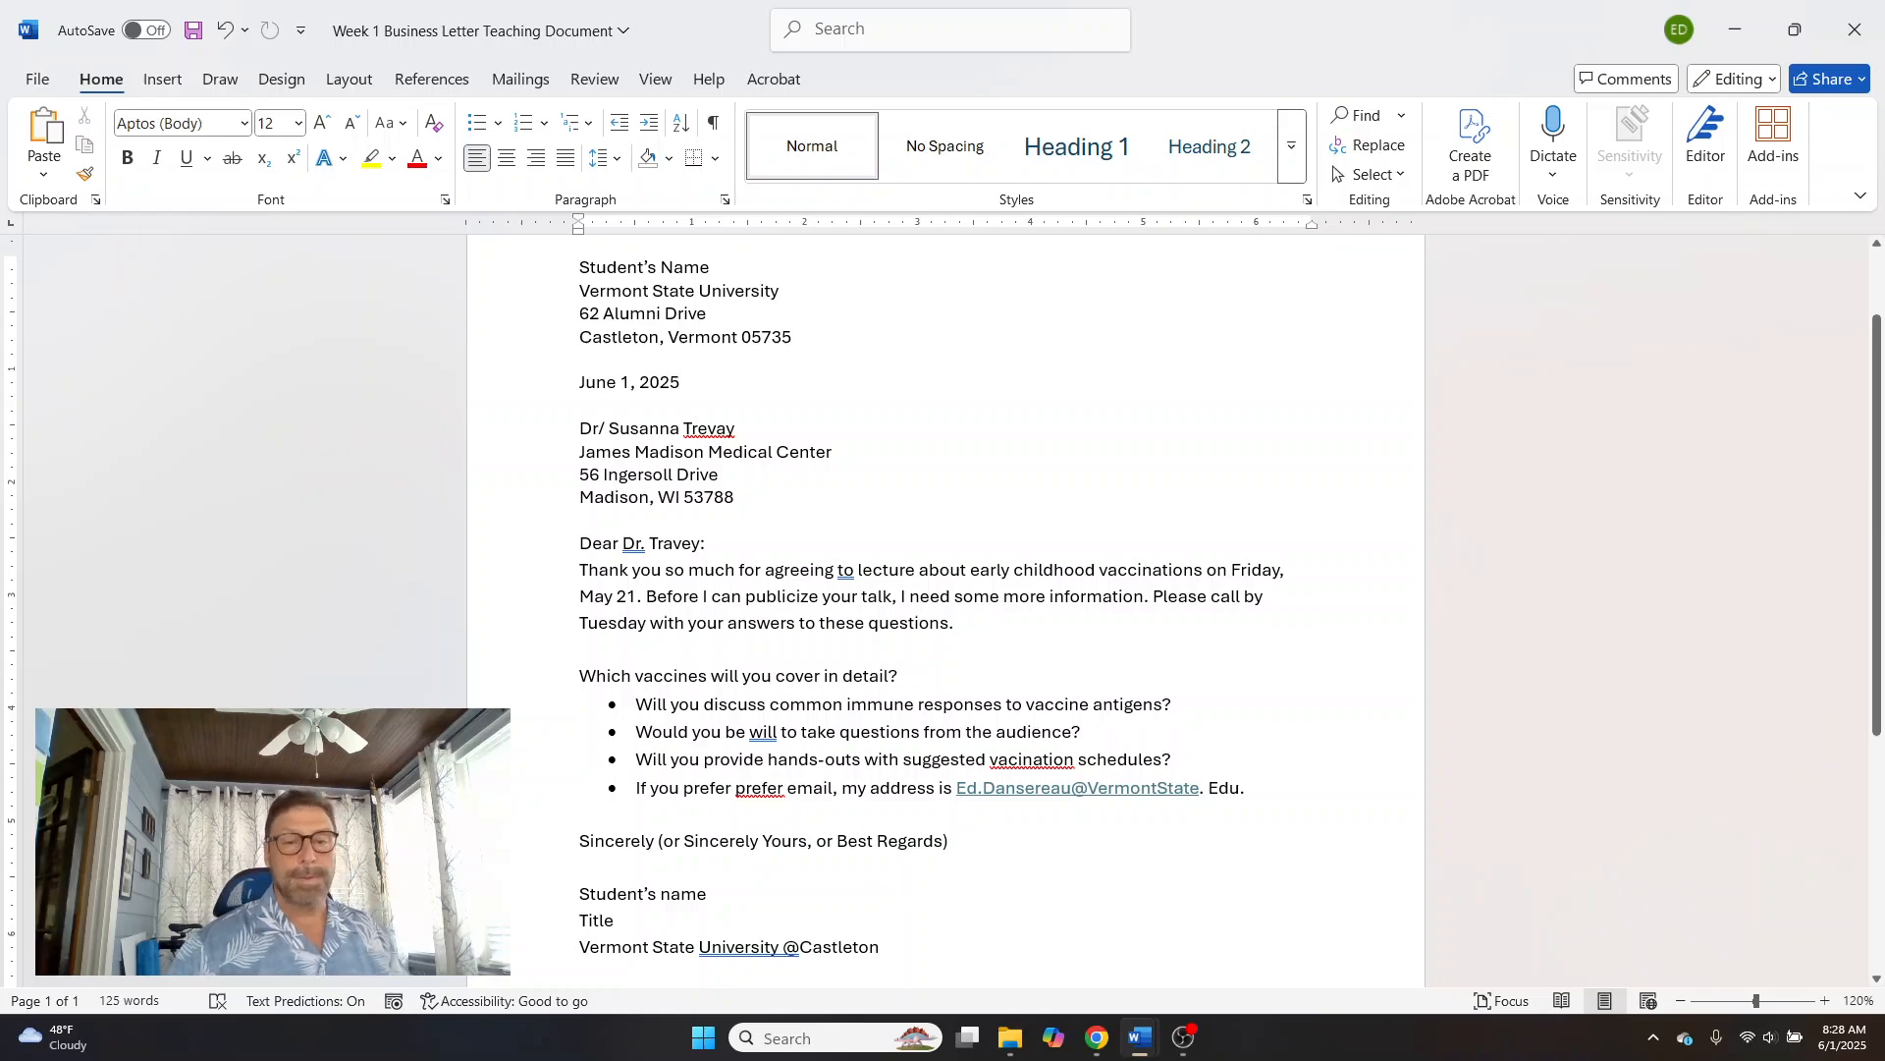
{"action": "scroll", "coordinate": [854, 909], "scroll_direction": "down", "scroll_amount": 3}
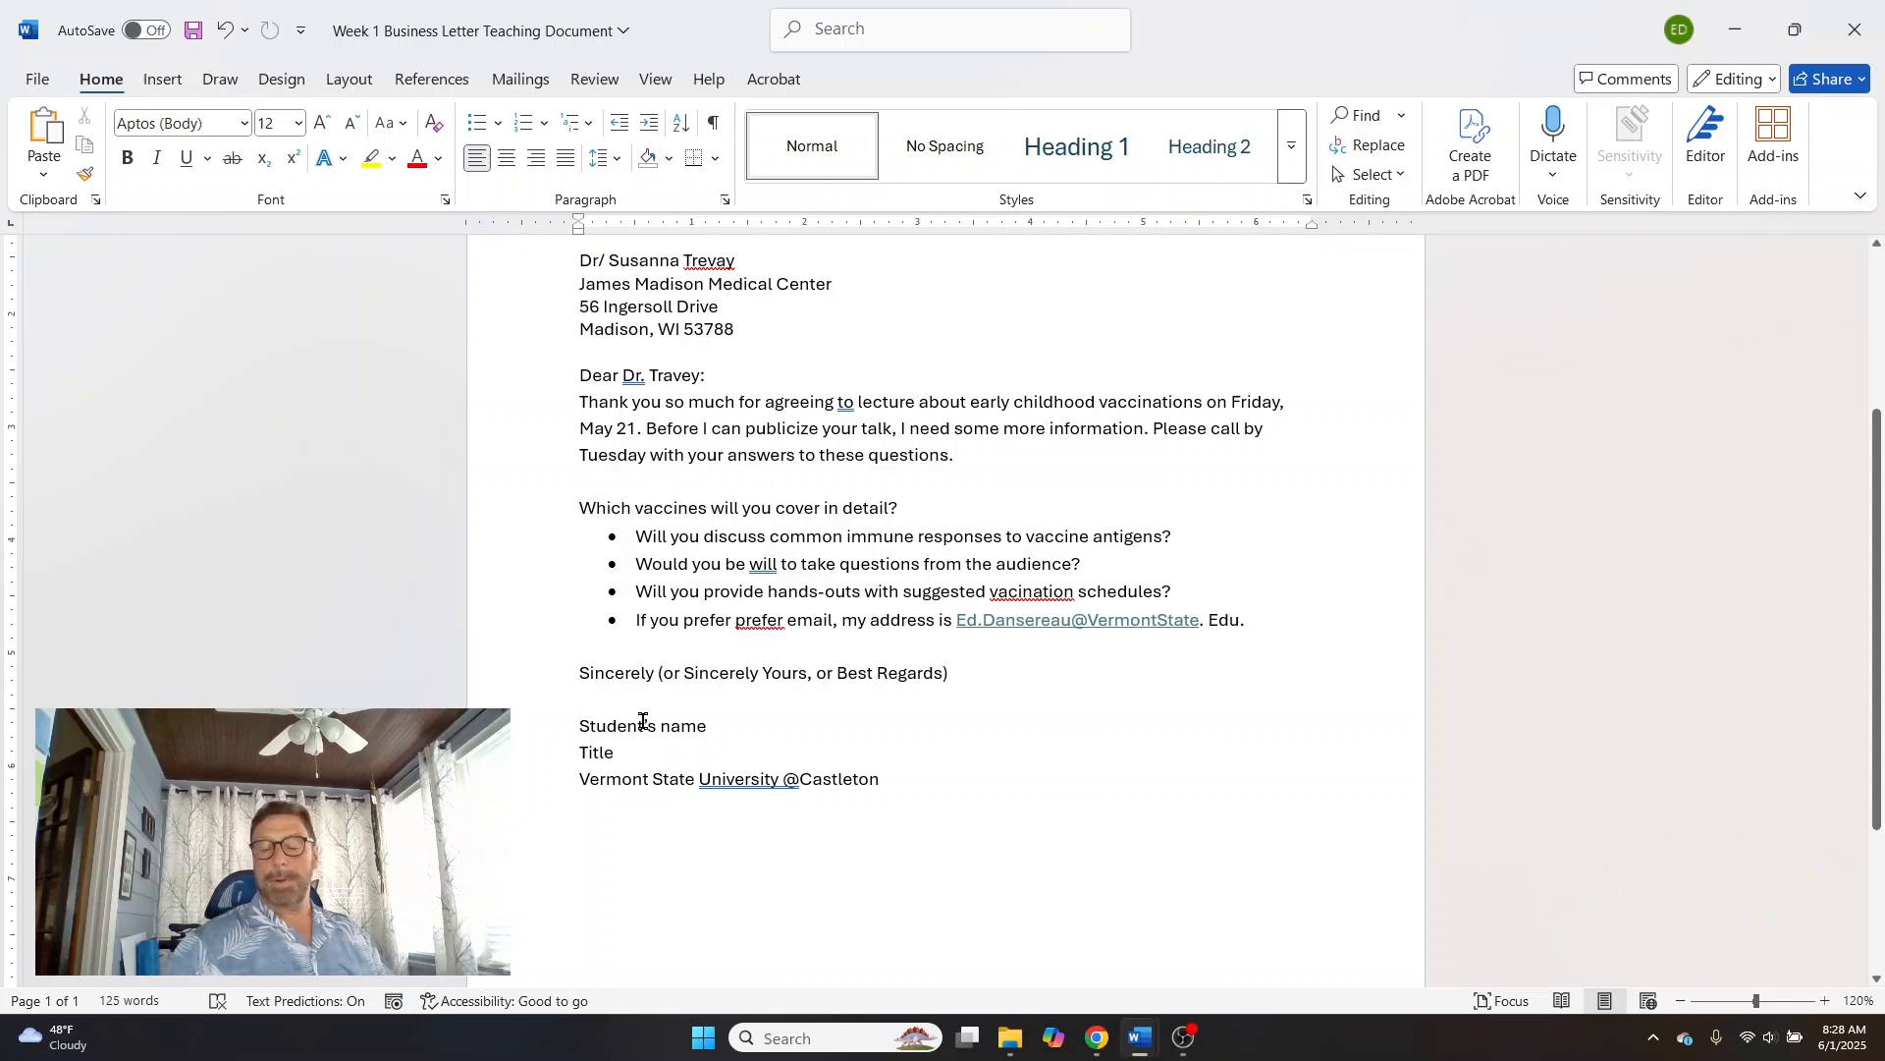
{"action": "left_click", "coordinate": [580, 726]}
{"action": "key", "text": "Return"}
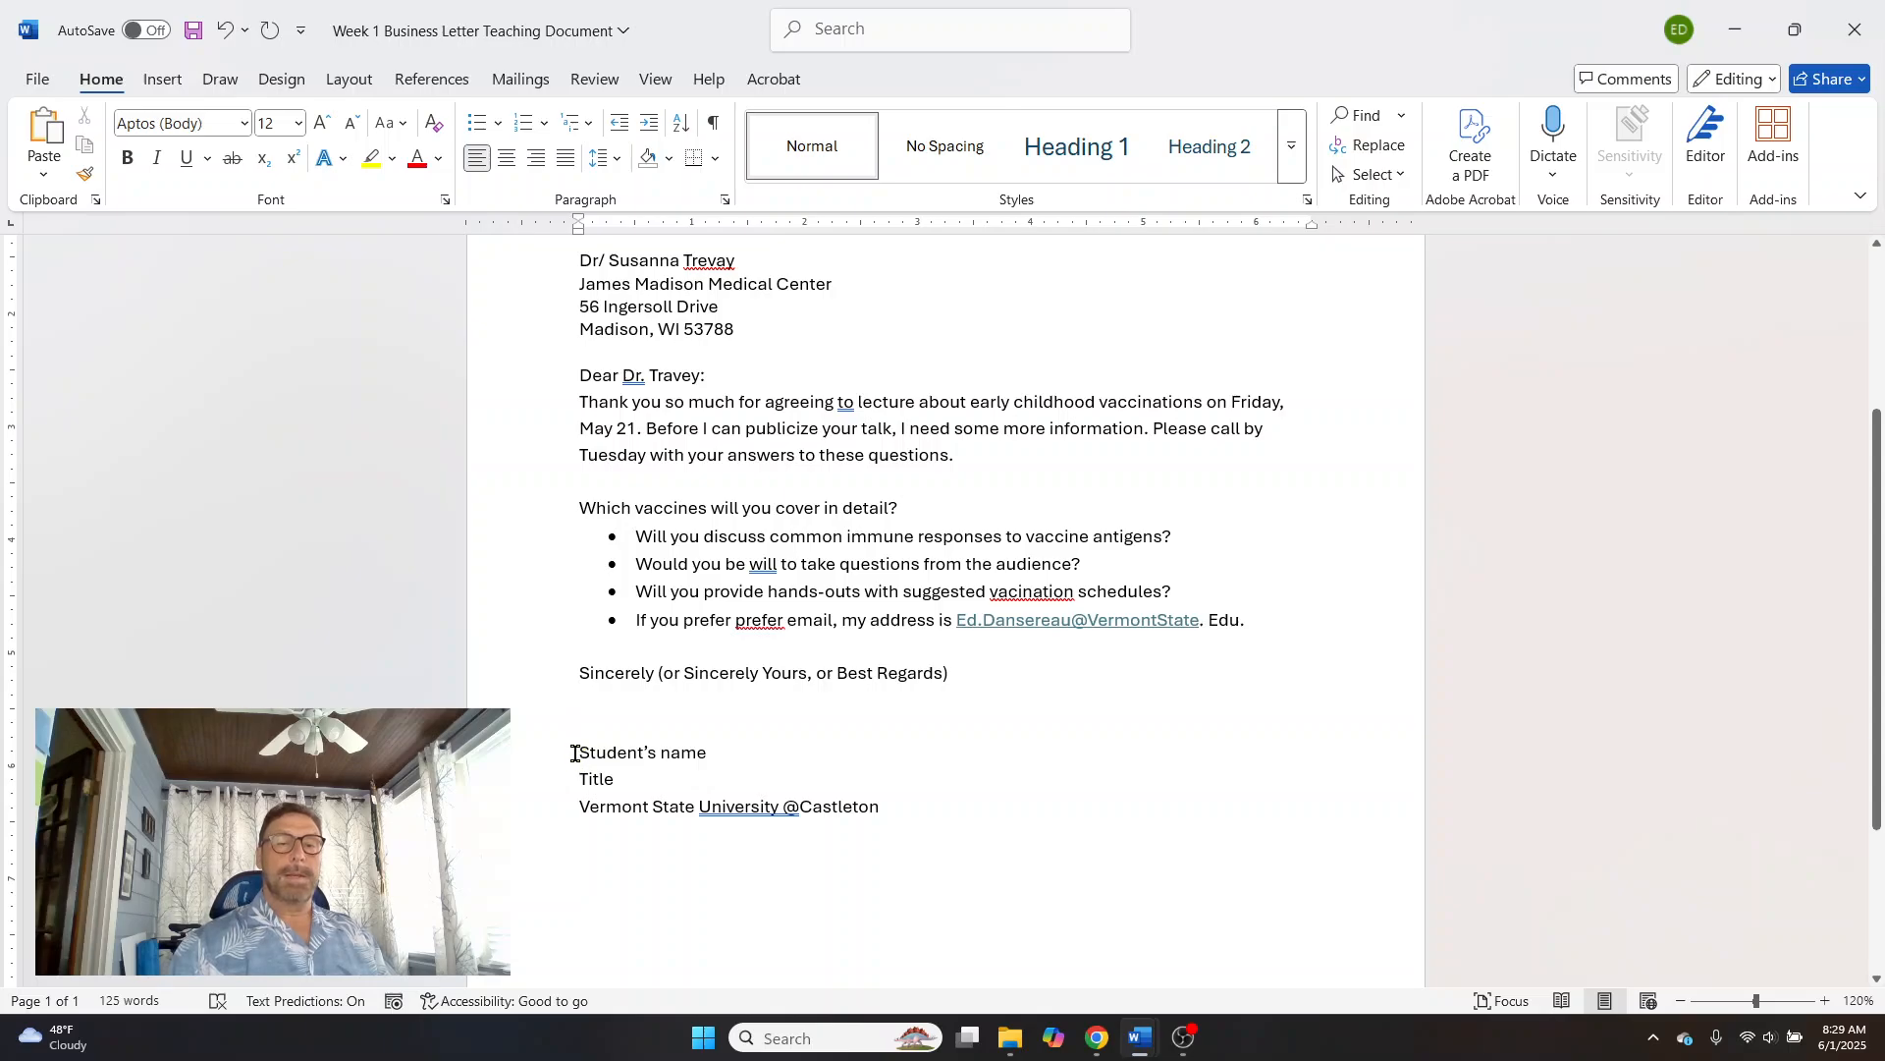
- Examine the name, title and university lines of the signature block and the spacing below the "Sincerely" closing
{"action": "left_click_drag", "start_coordinate": [575, 754], "coordinate": [724, 763]}
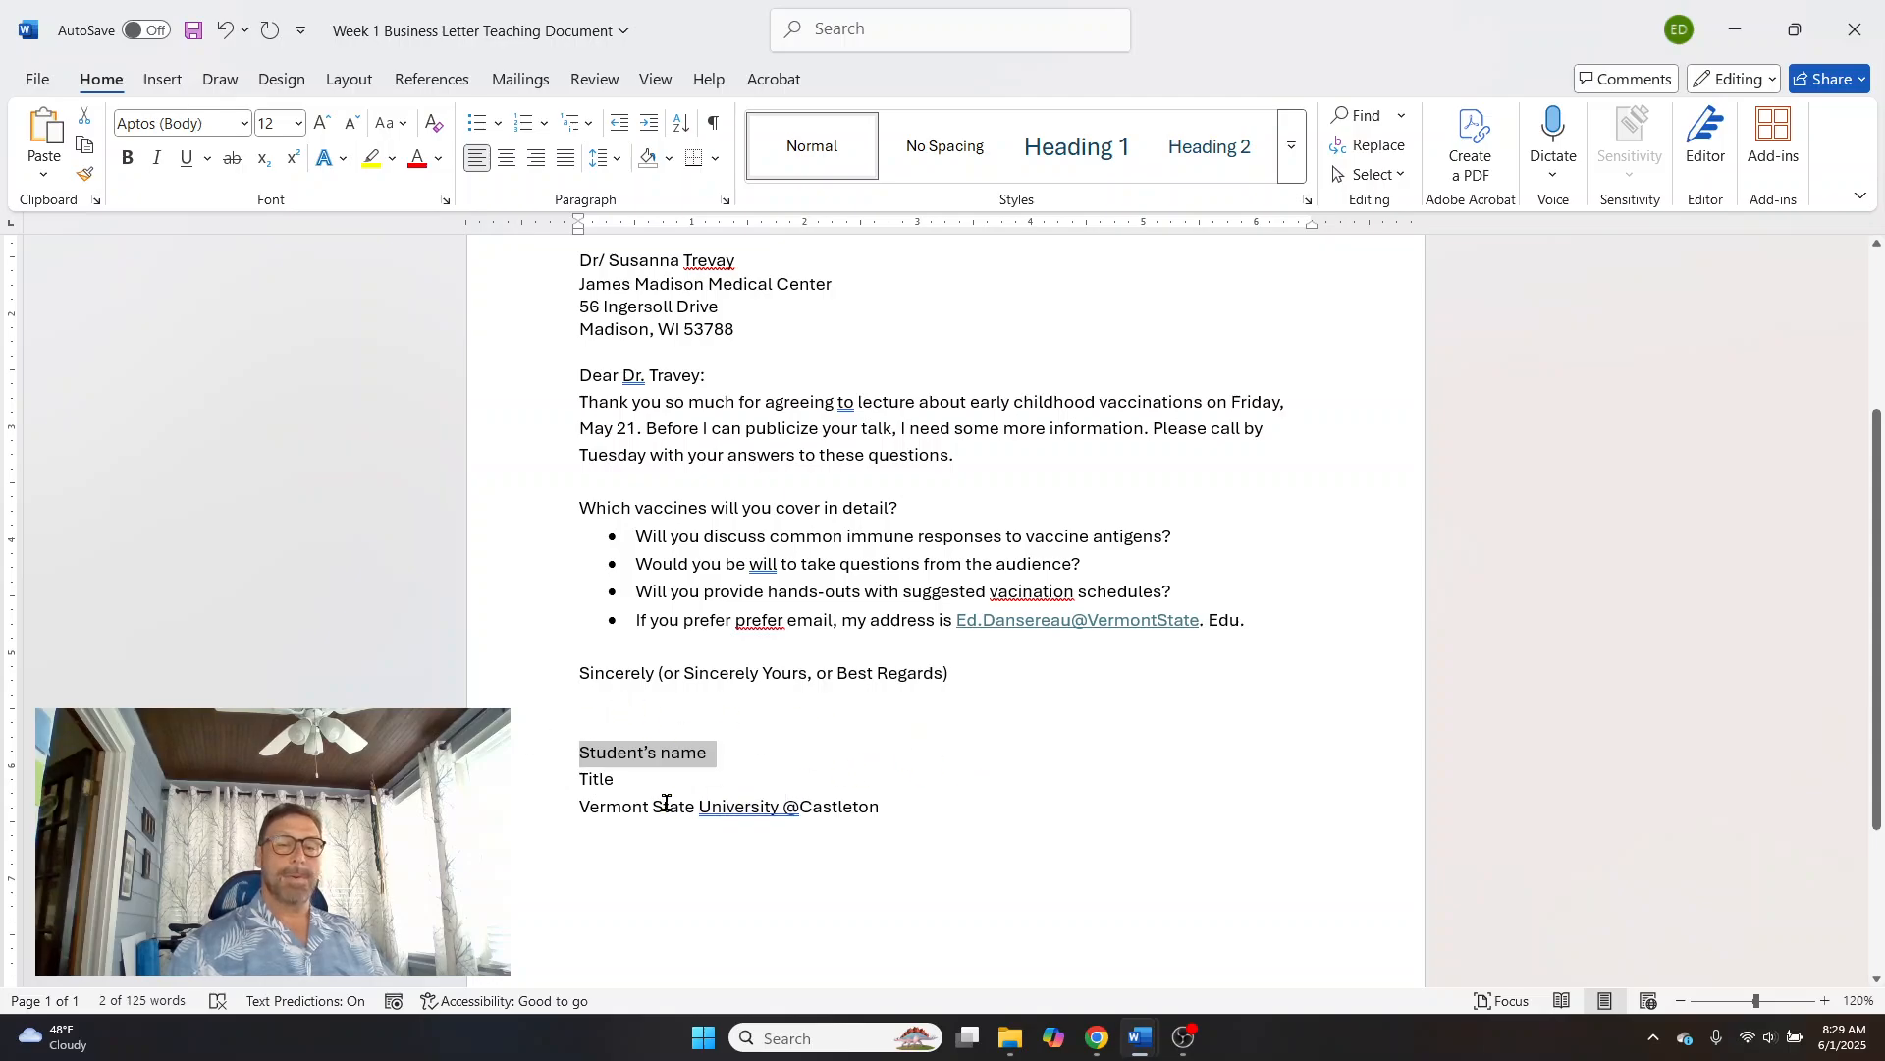
{"action": "left_click_drag", "start_coordinate": [651, 786], "coordinate": [574, 800]}
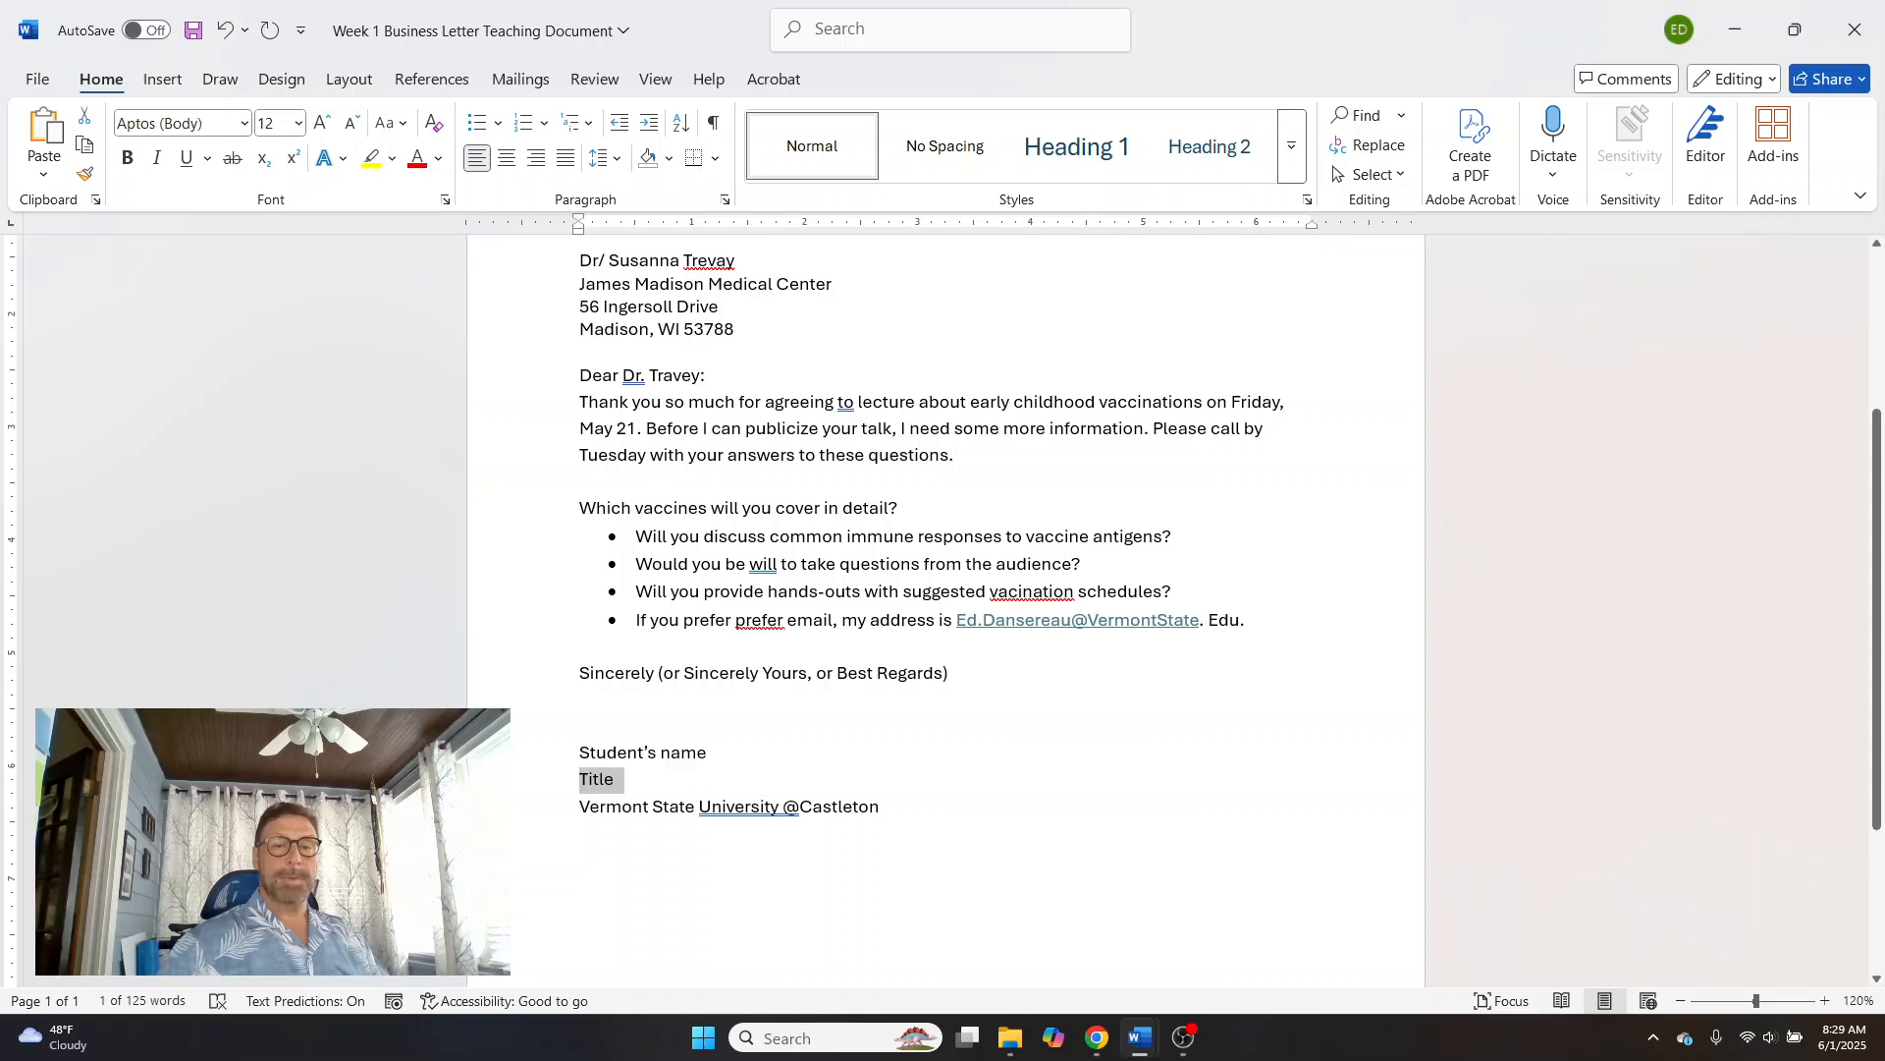
{"action": "left_click", "coordinate": [898, 814]}
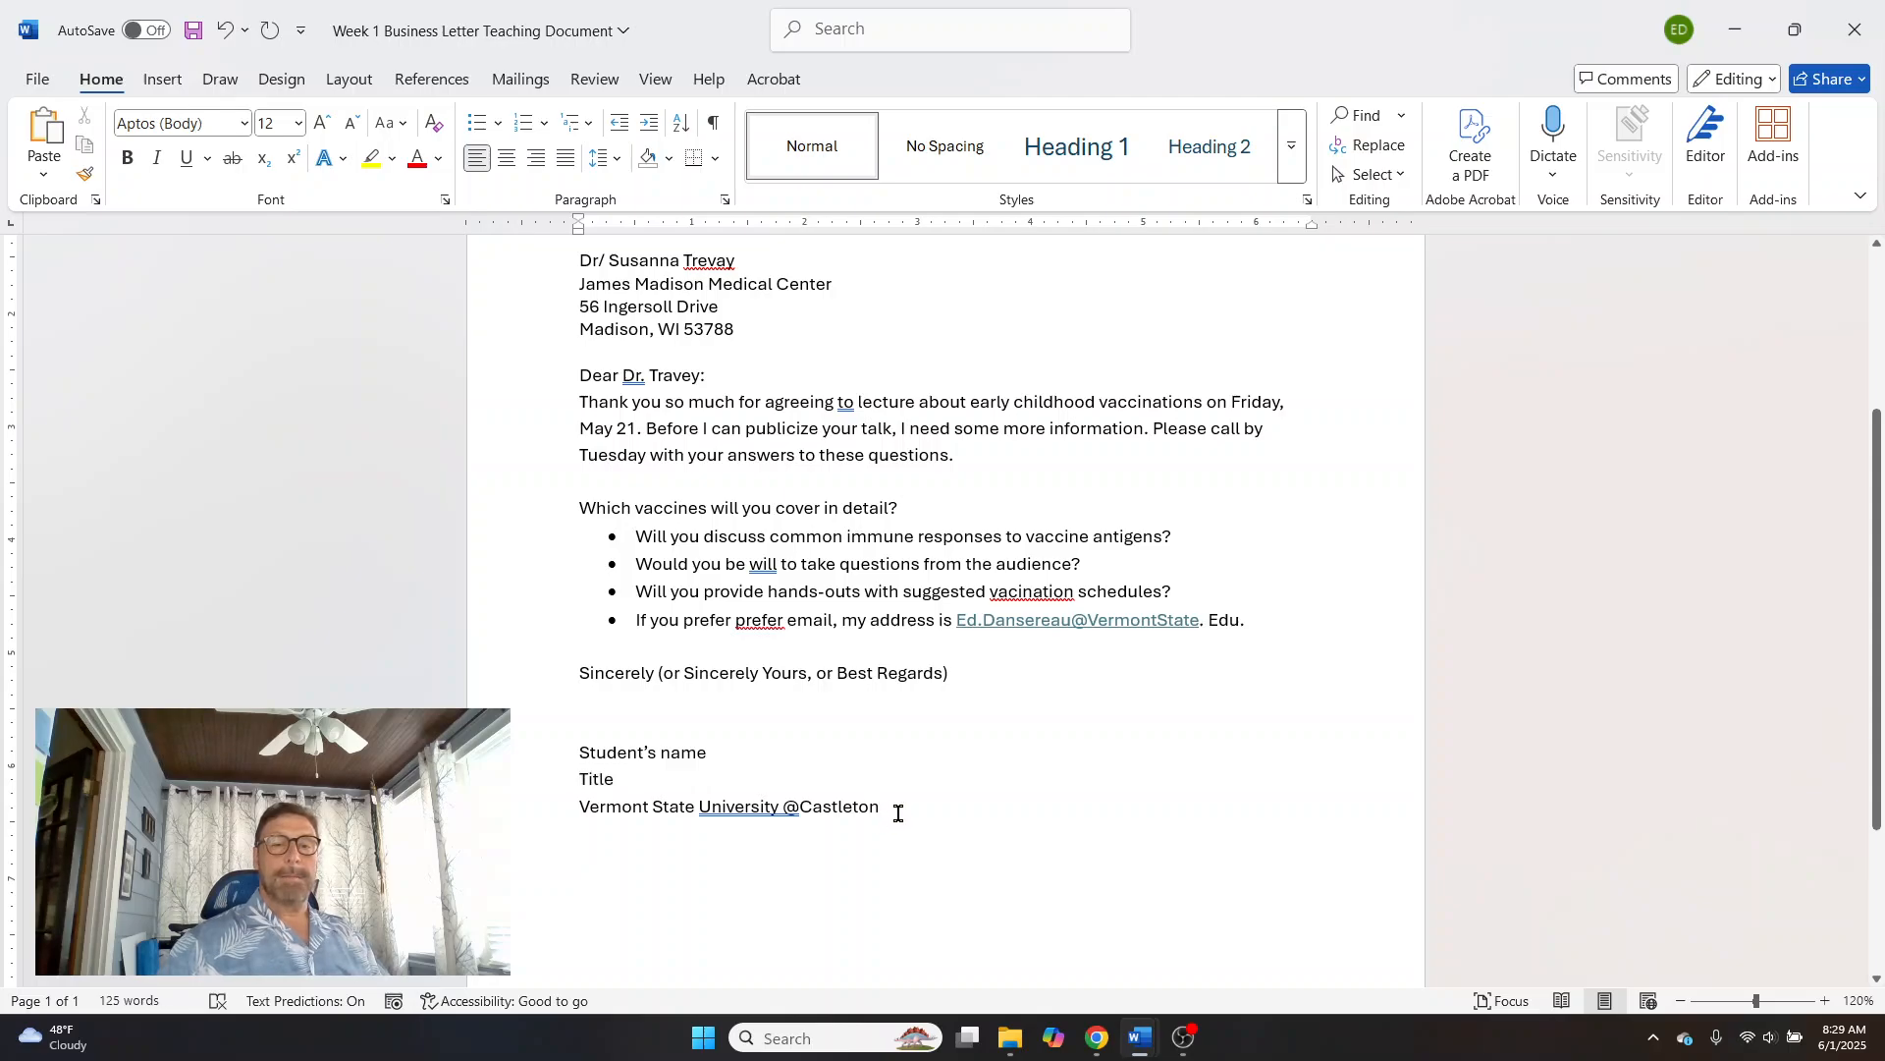
{"action": "left_click_drag", "start_coordinate": [897, 813], "coordinate": [547, 813]}
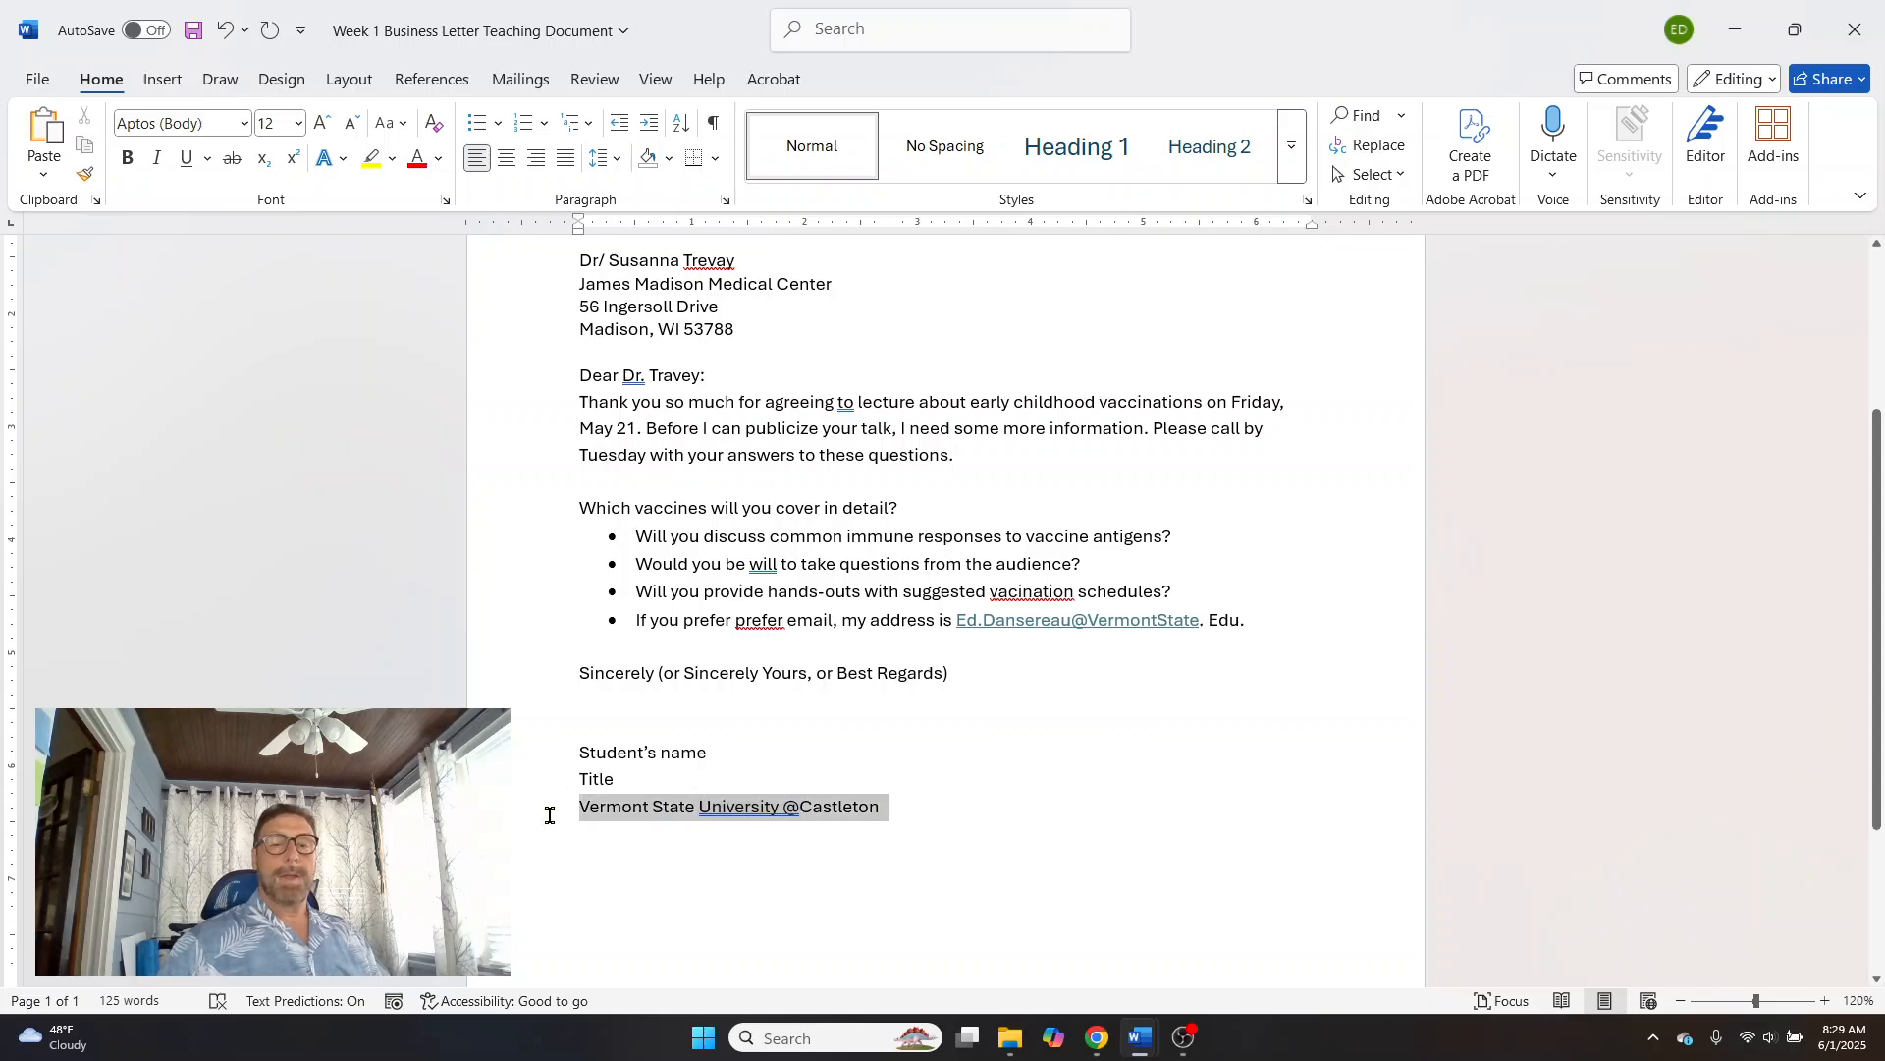
{"action": "left_click", "coordinate": [1061, 703]}
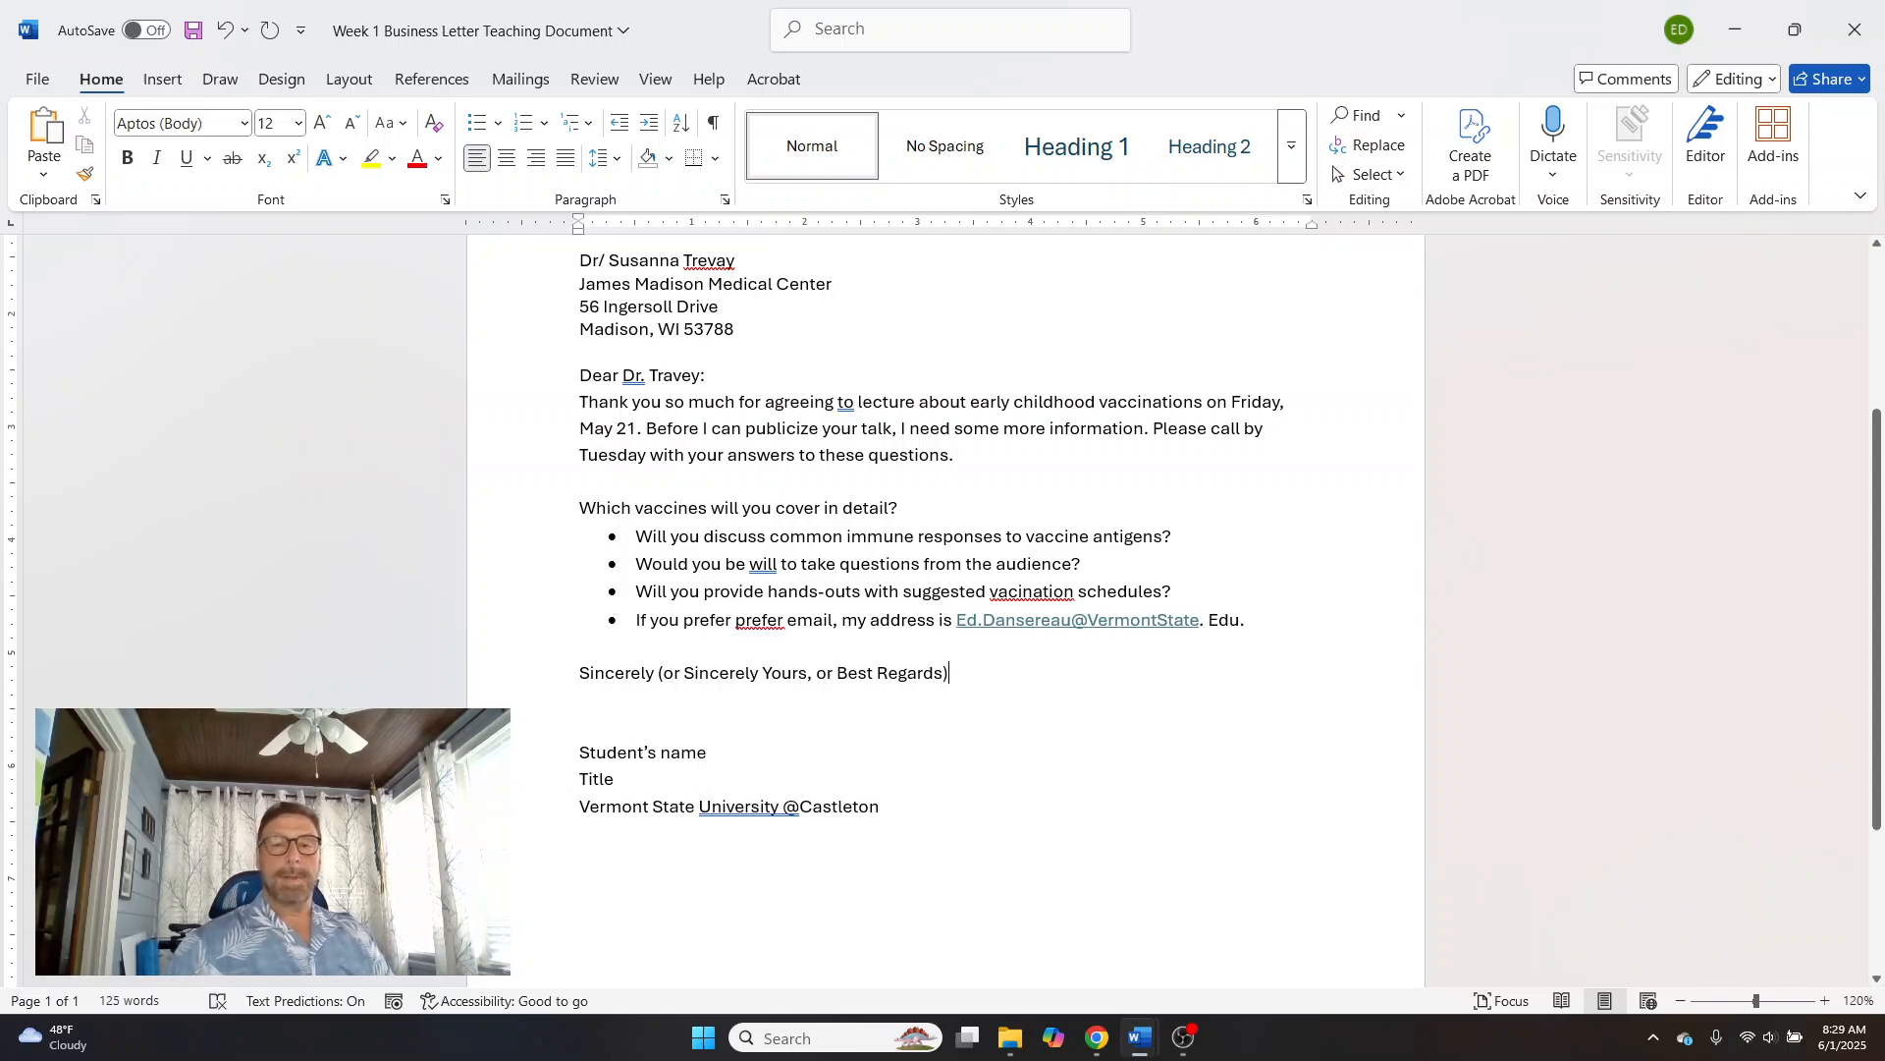
{"action": "left_click_drag", "start_coordinate": [952, 674], "coordinate": [949, 702]}
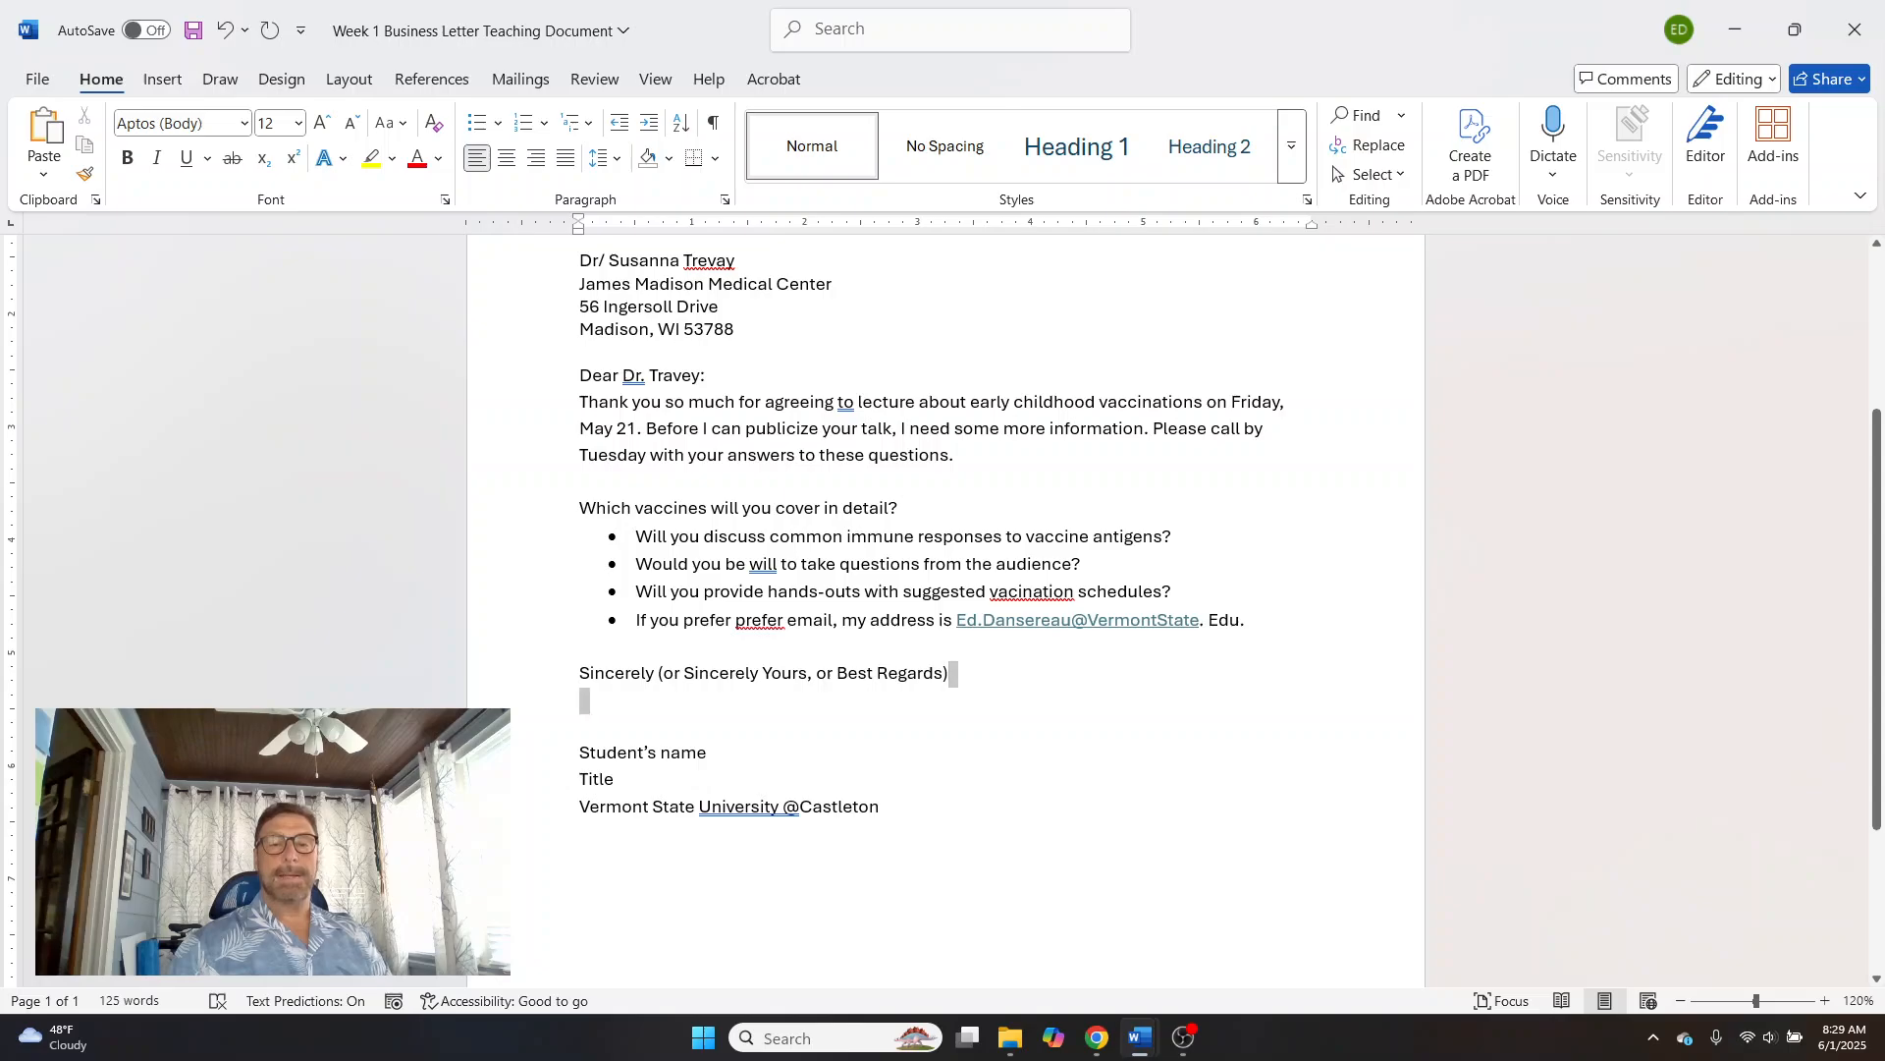
{"action": "left_click", "coordinate": [497, 673]}
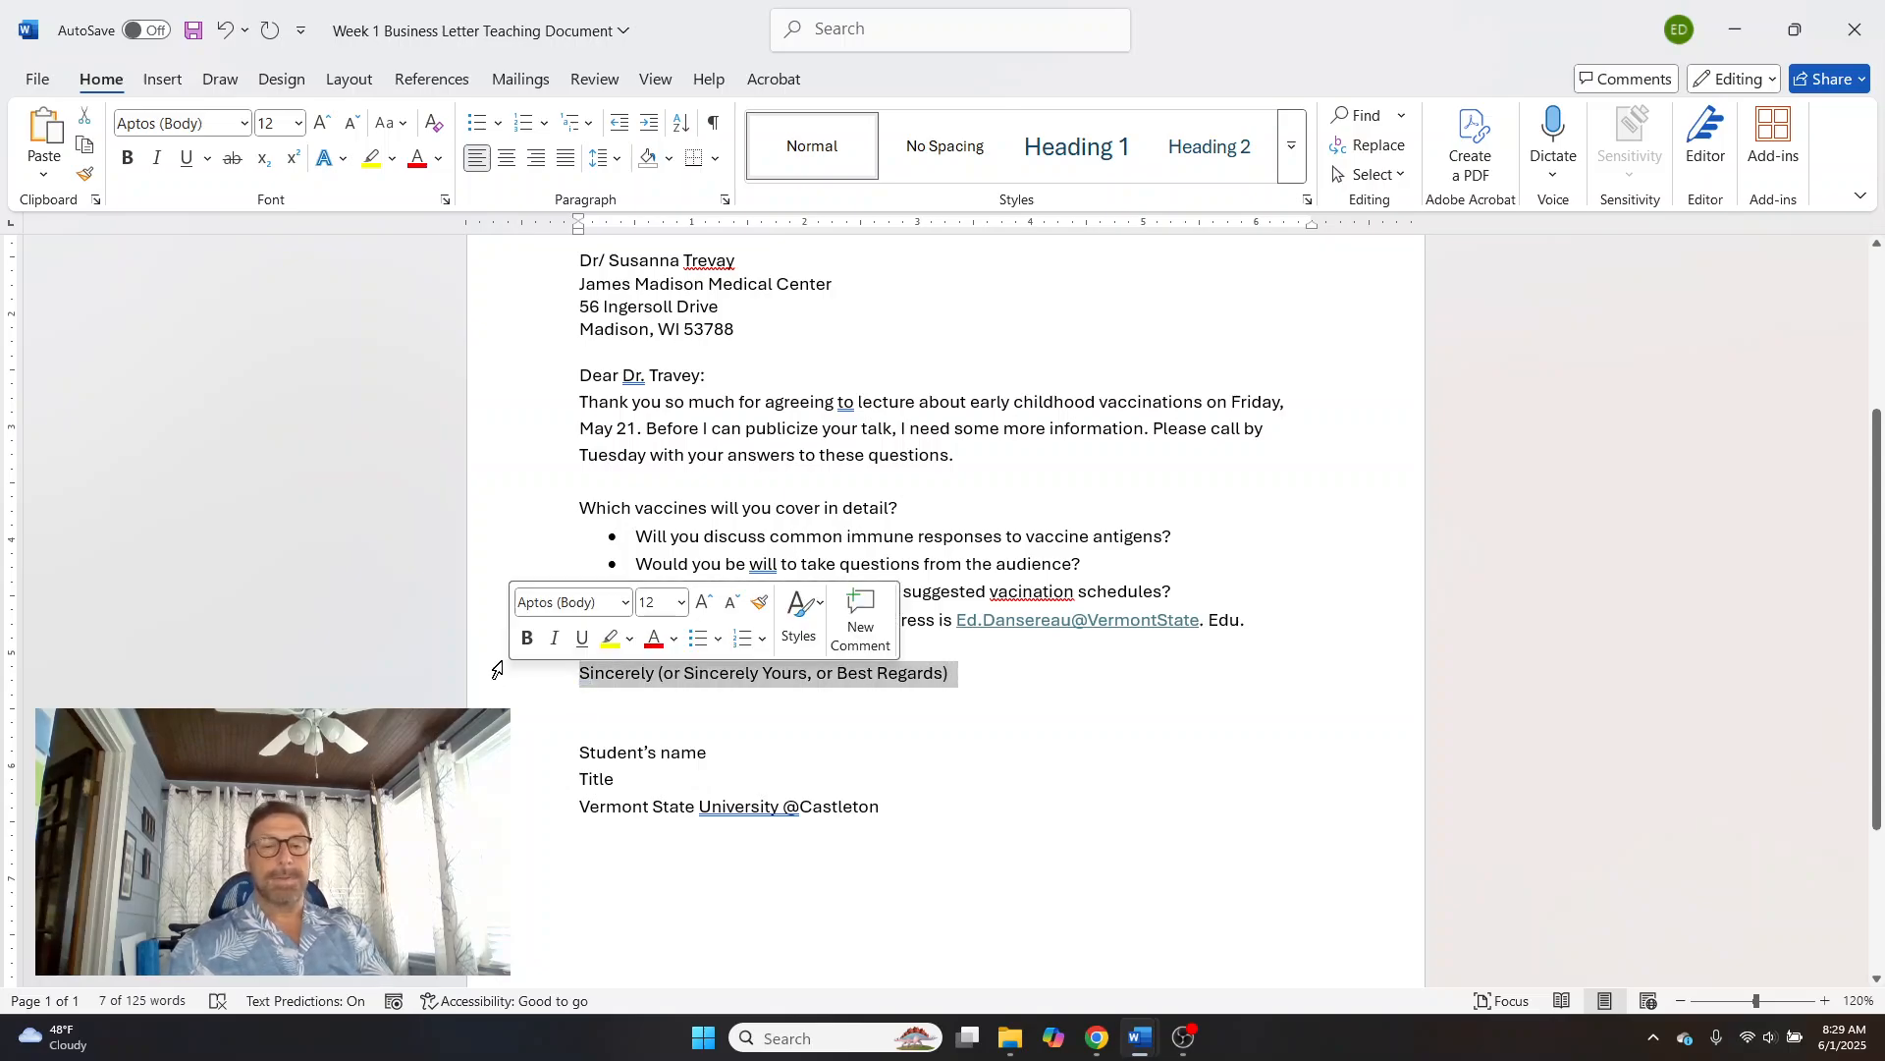
- Try deleting the "Sincerely" closing line above the signature block, and undo the deletion
{"action": "key", "text": "Delete"}
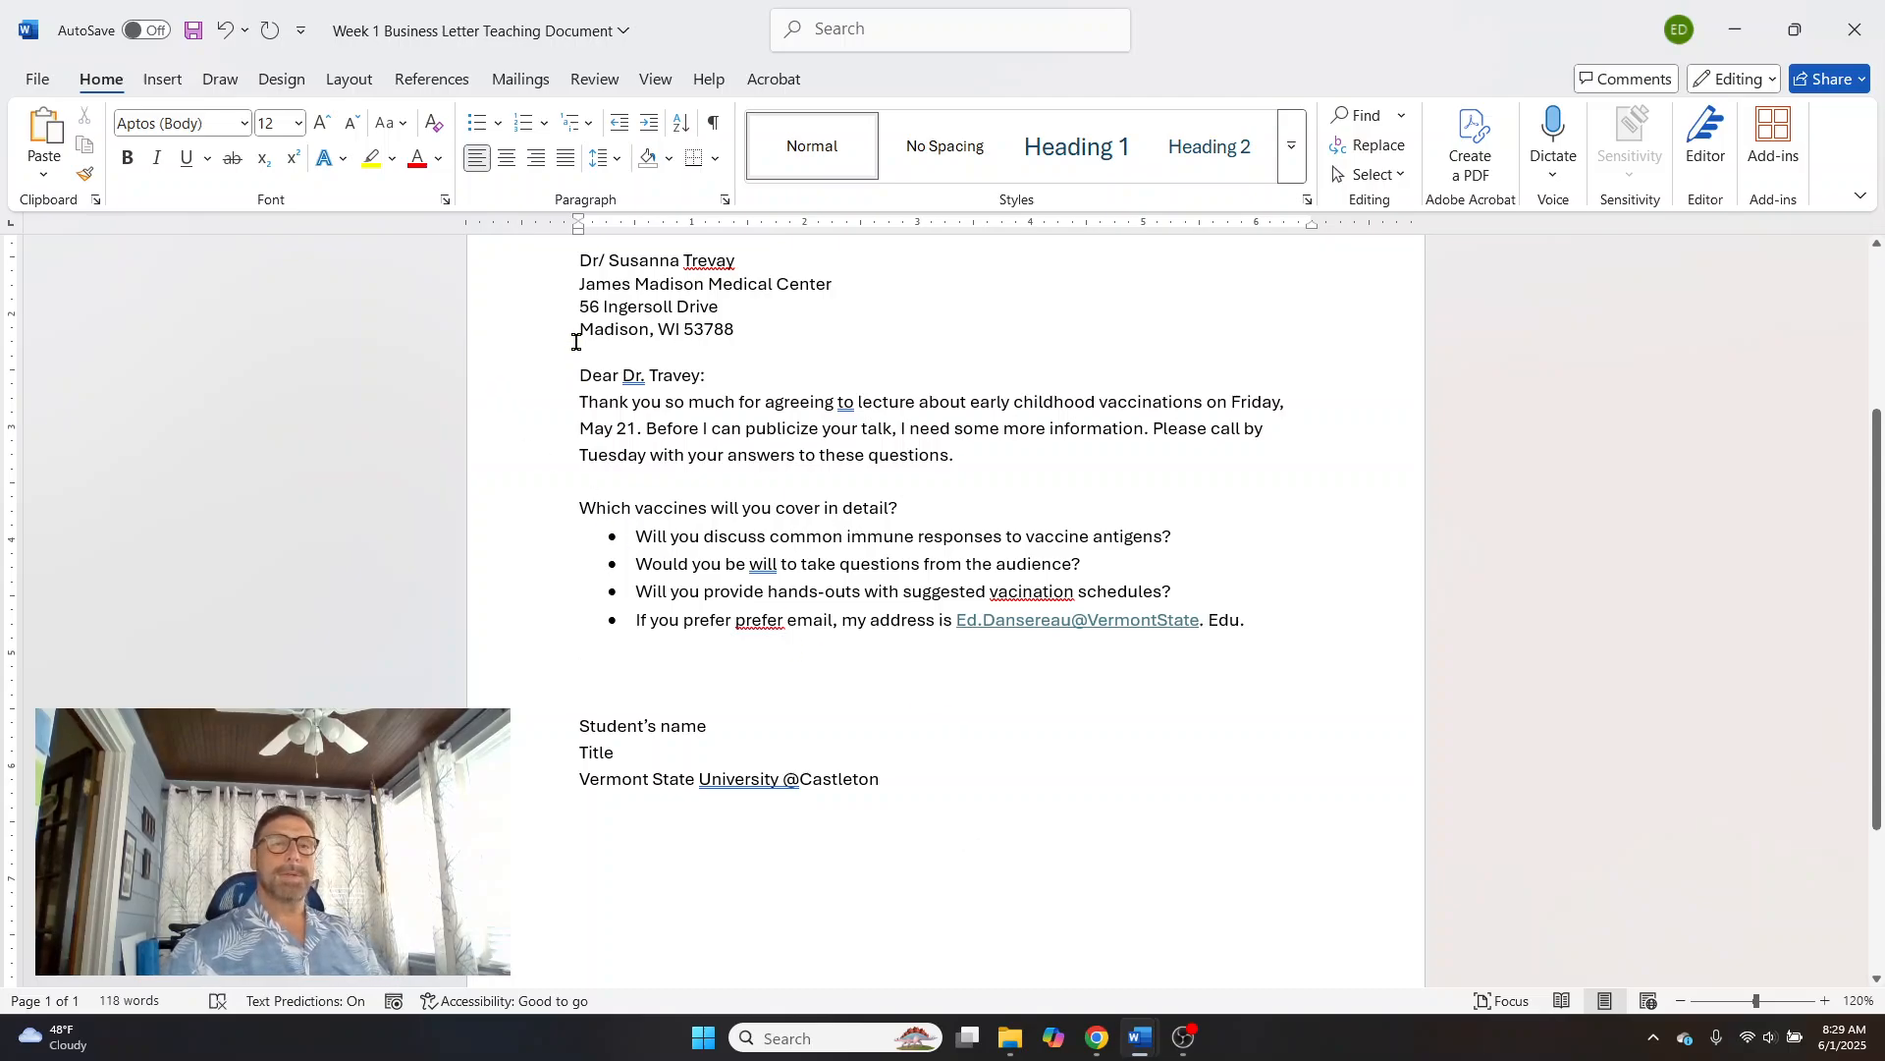
{"action": "left_click", "coordinate": [224, 30]}
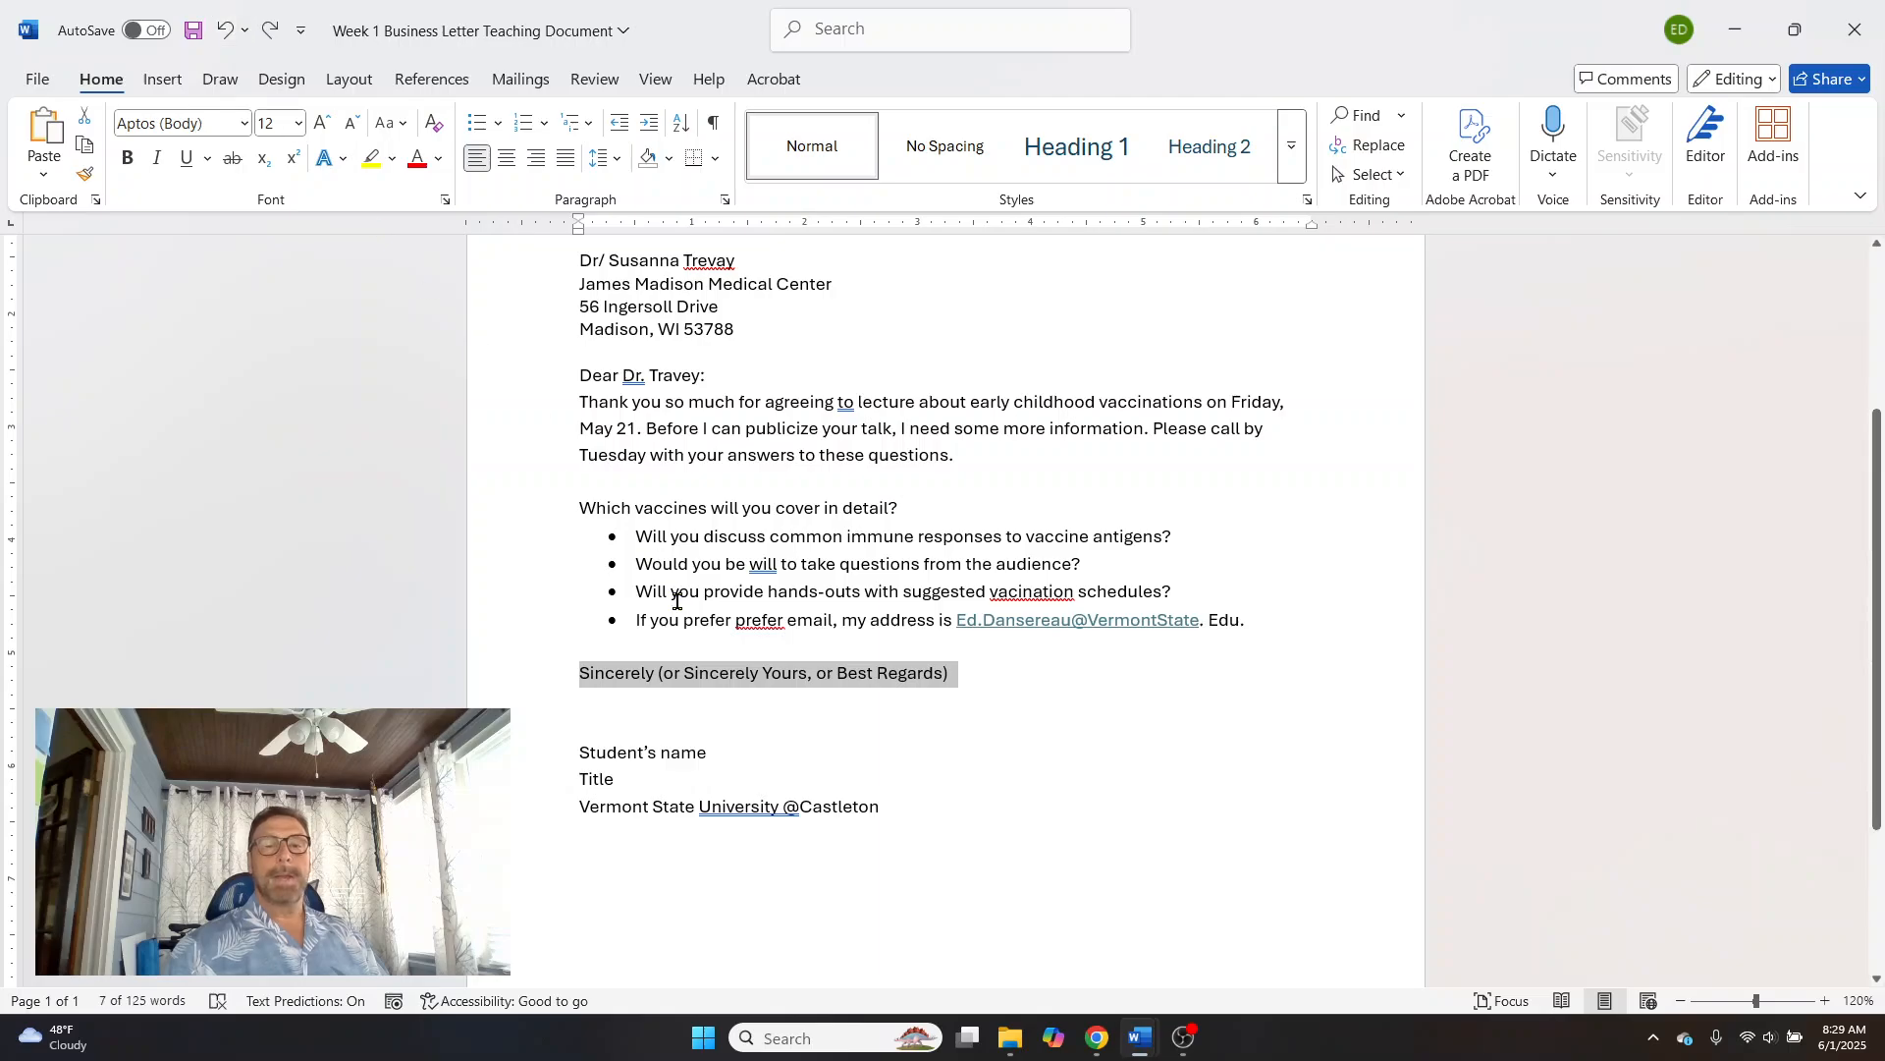
{"action": "left_click", "coordinate": [658, 714]}
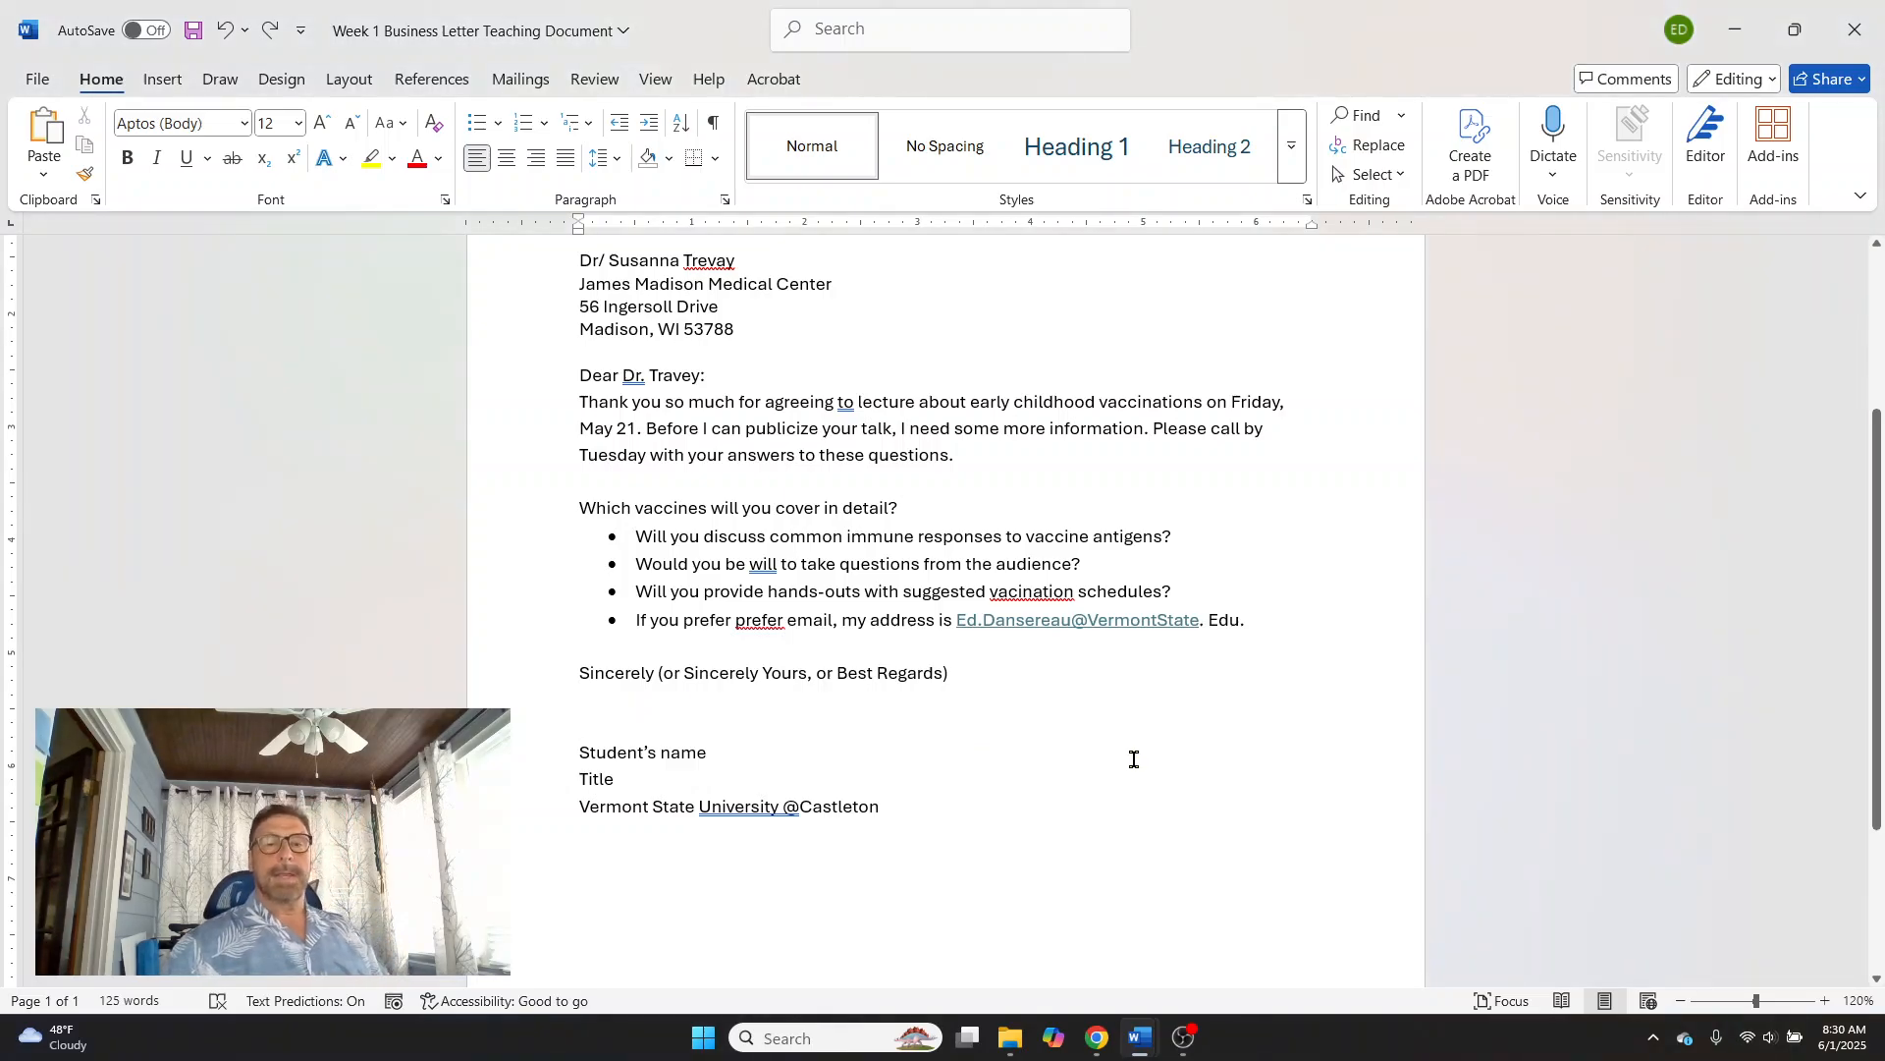
{"action": "scroll", "coordinate": [1132, 759], "scroll_direction": "up", "scroll_amount": 1}
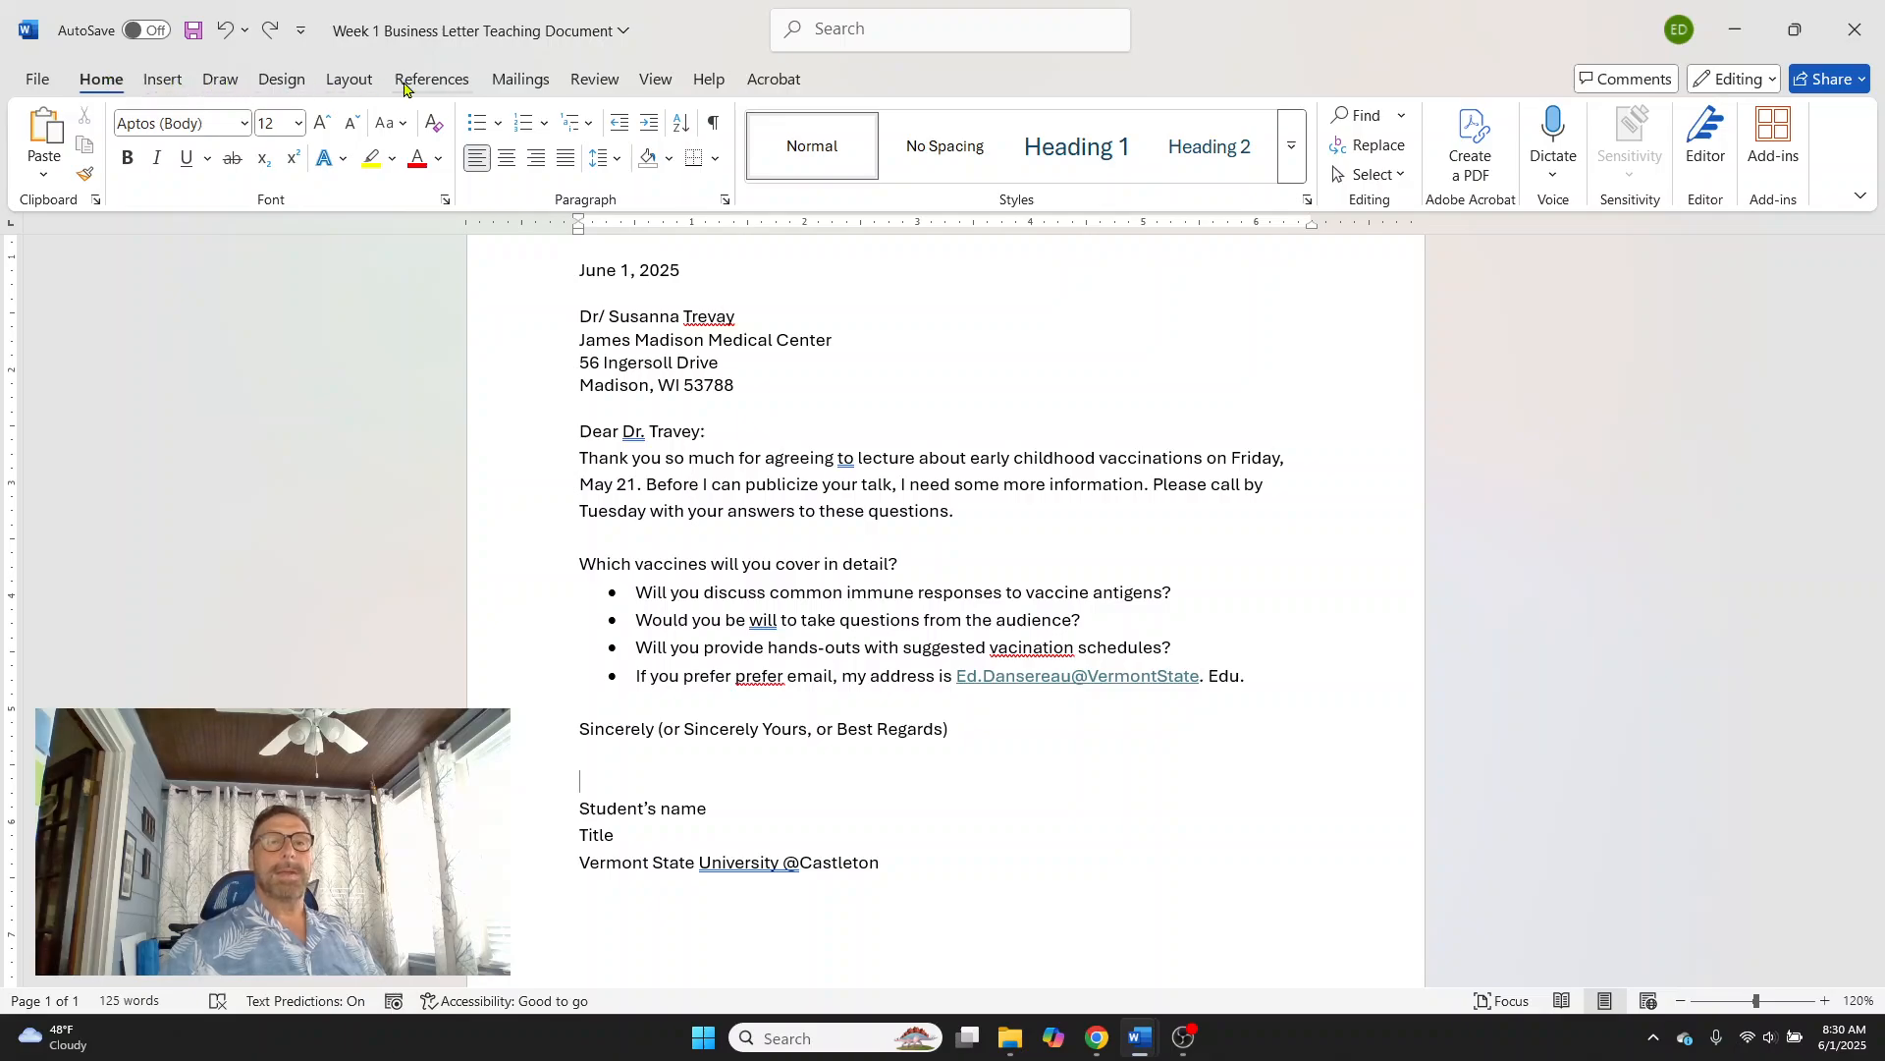
- Look over the proofing commands and the list of commands offered for the Quick Access Toolbar
{"action": "left_click", "coordinate": [592, 81]}
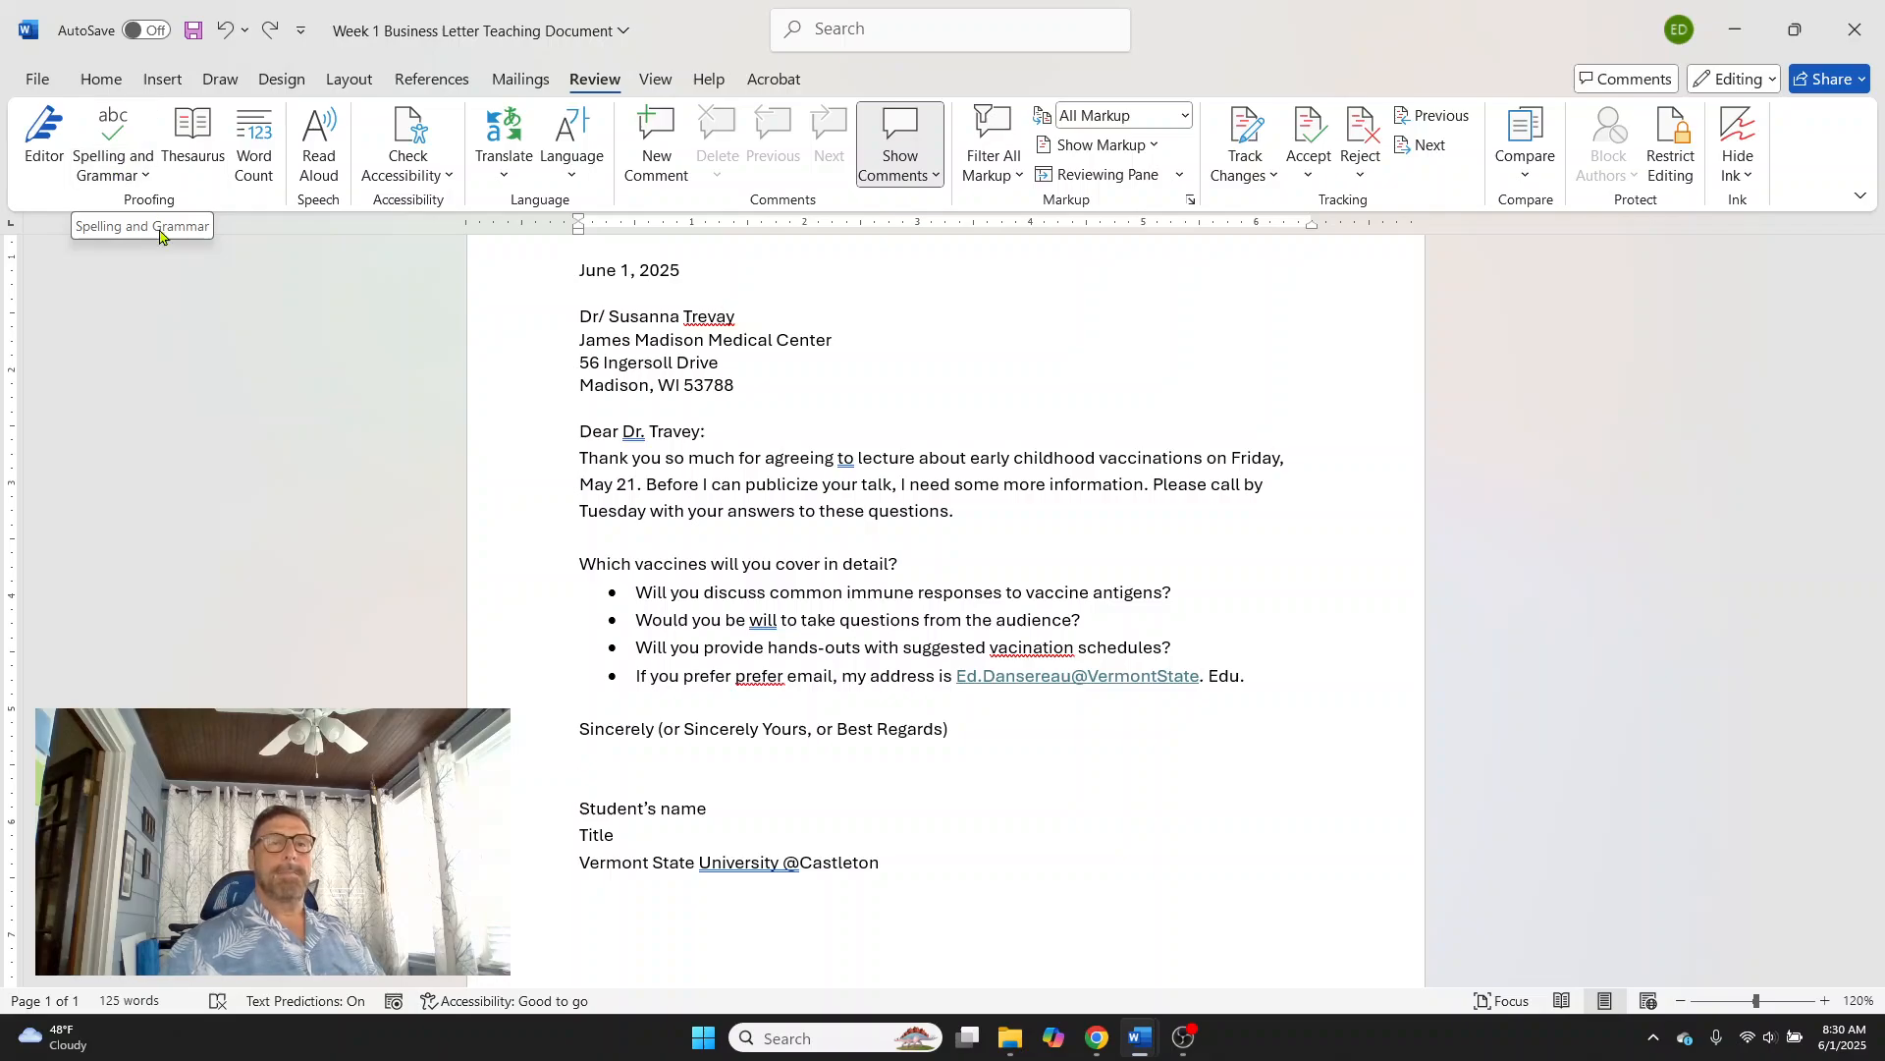
{"action": "left_click", "coordinate": [202, 328]}
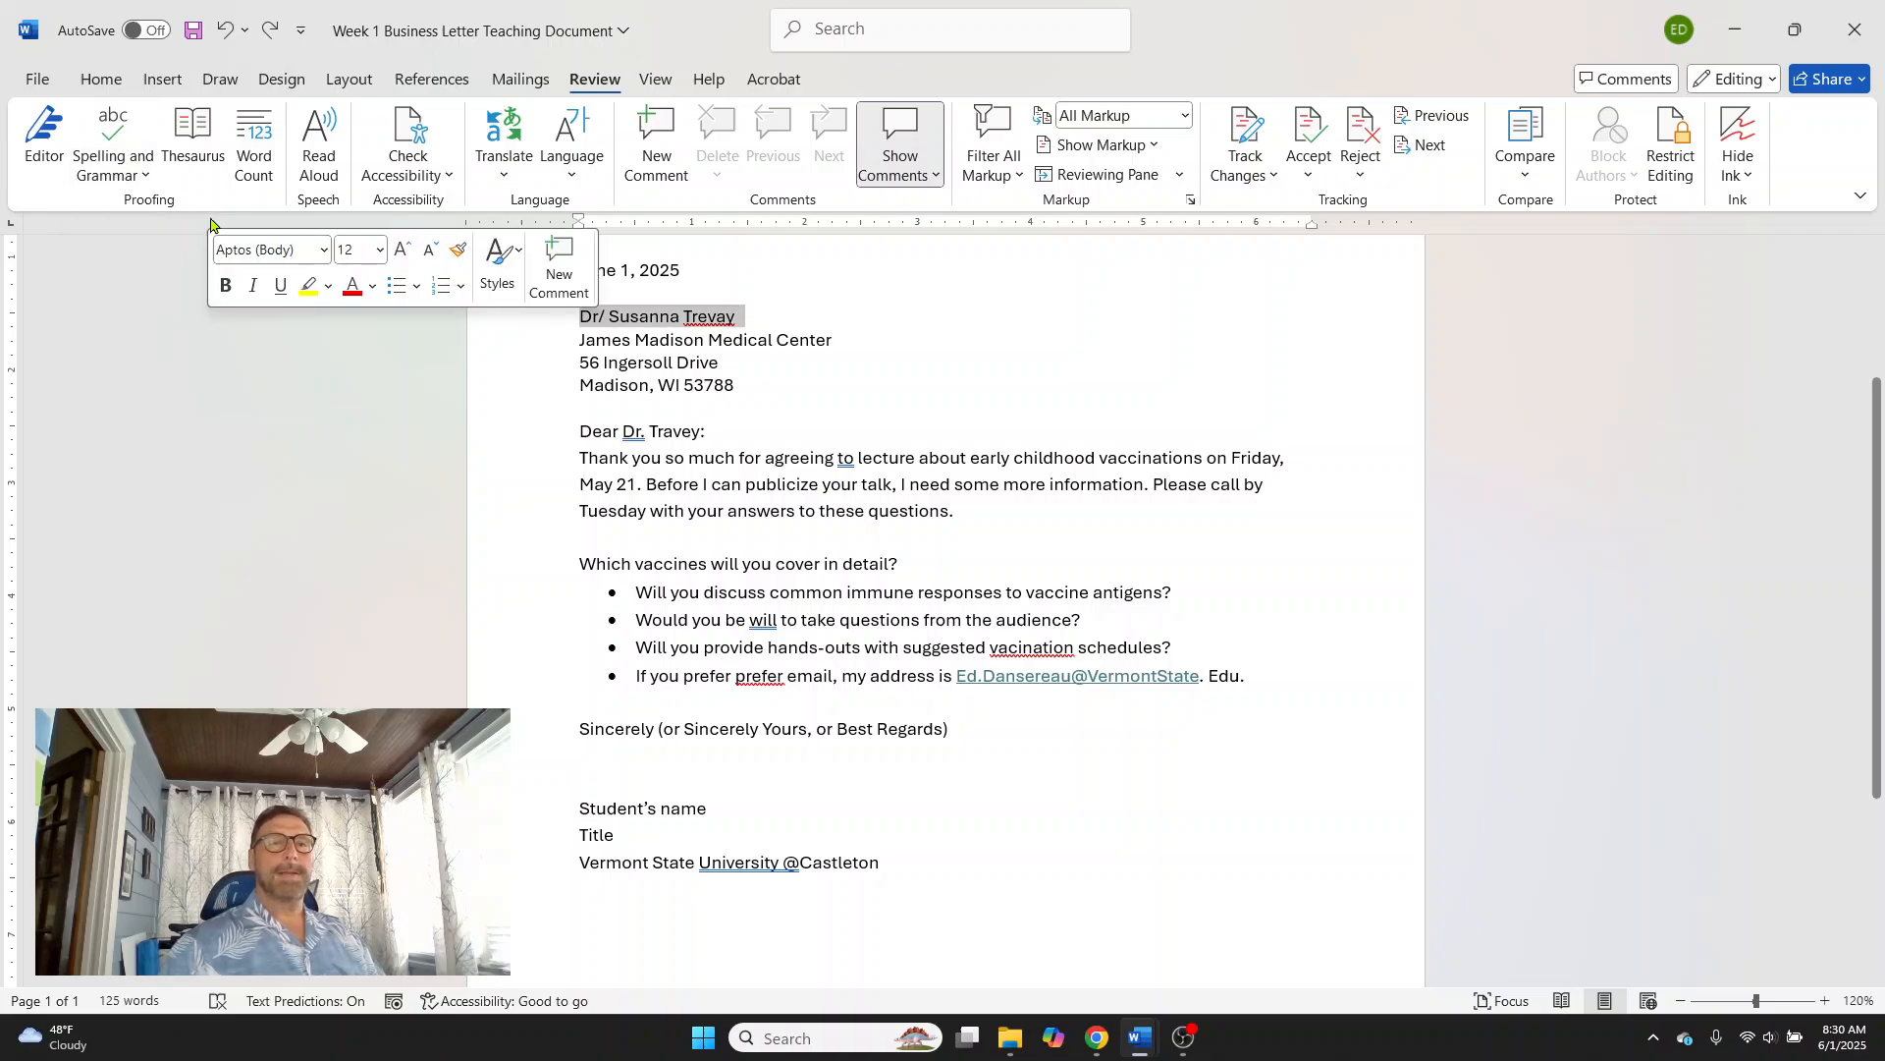
{"action": "left_click", "coordinate": [303, 30]}
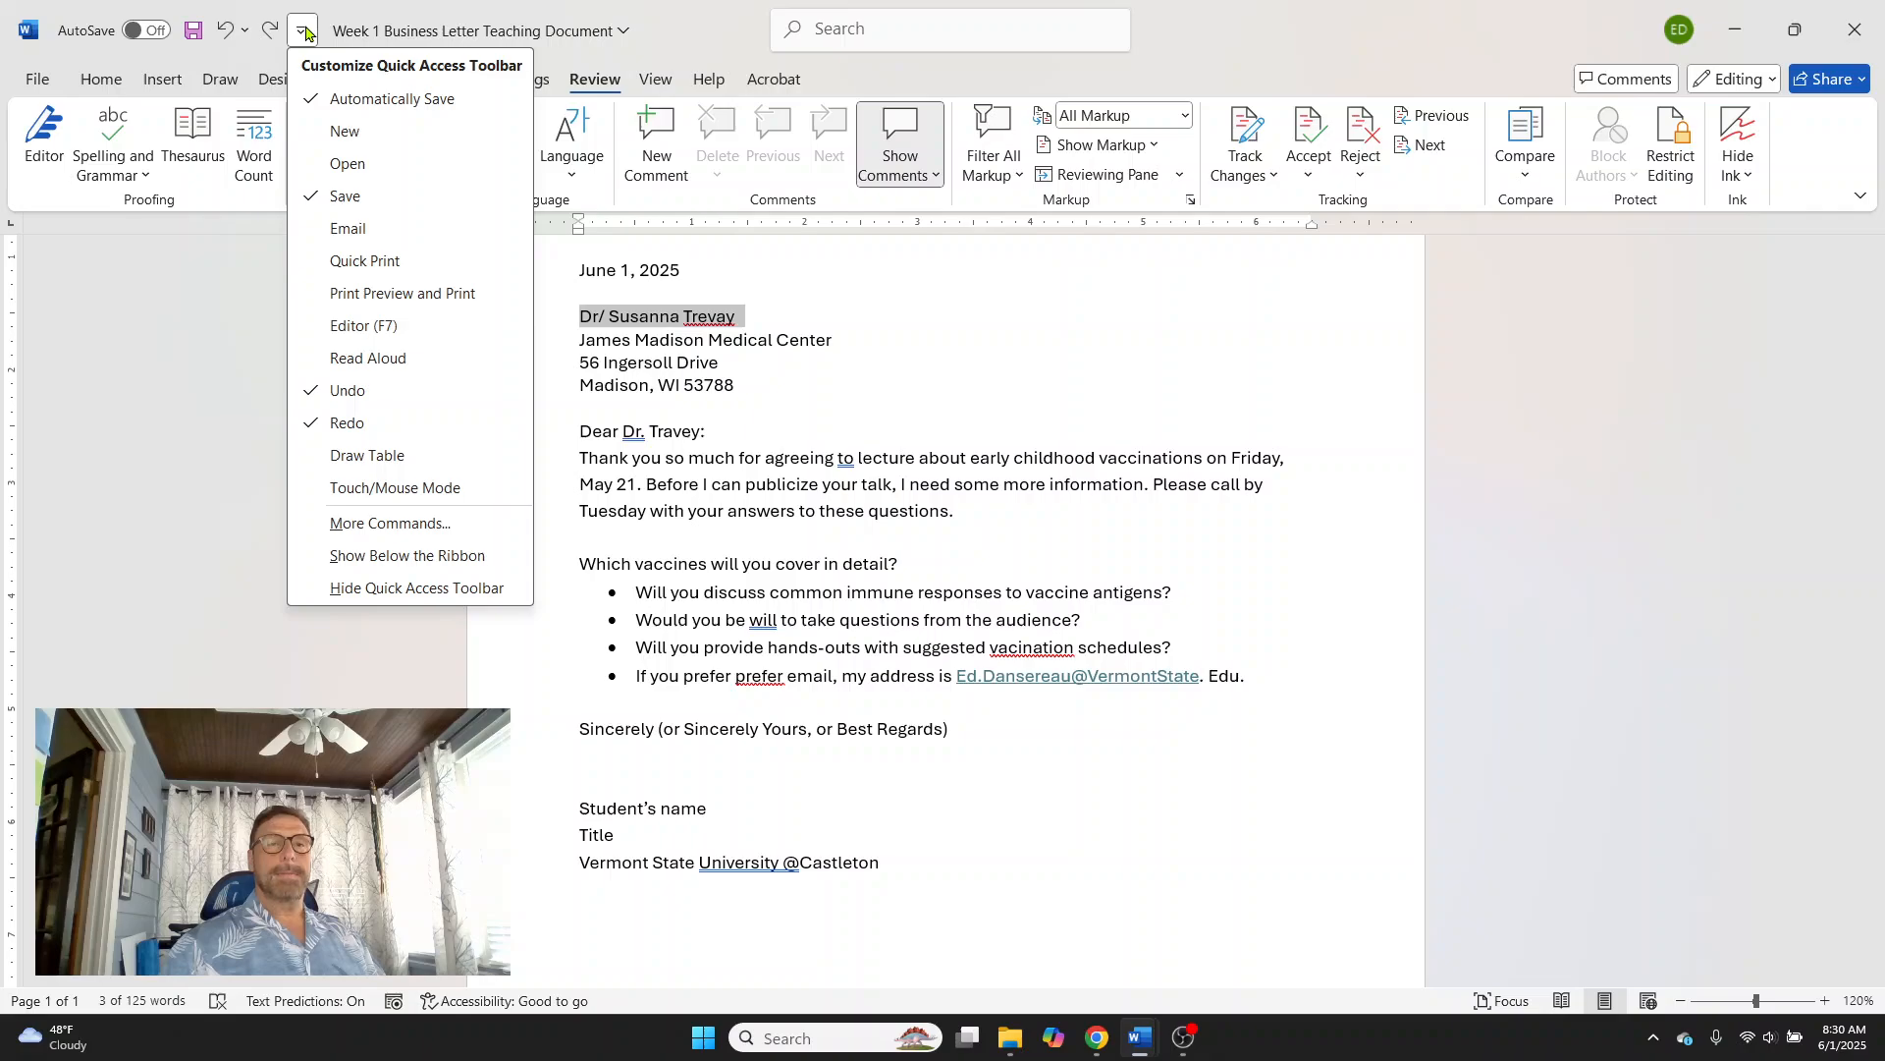
{"action": "left_click", "coordinate": [177, 293]}
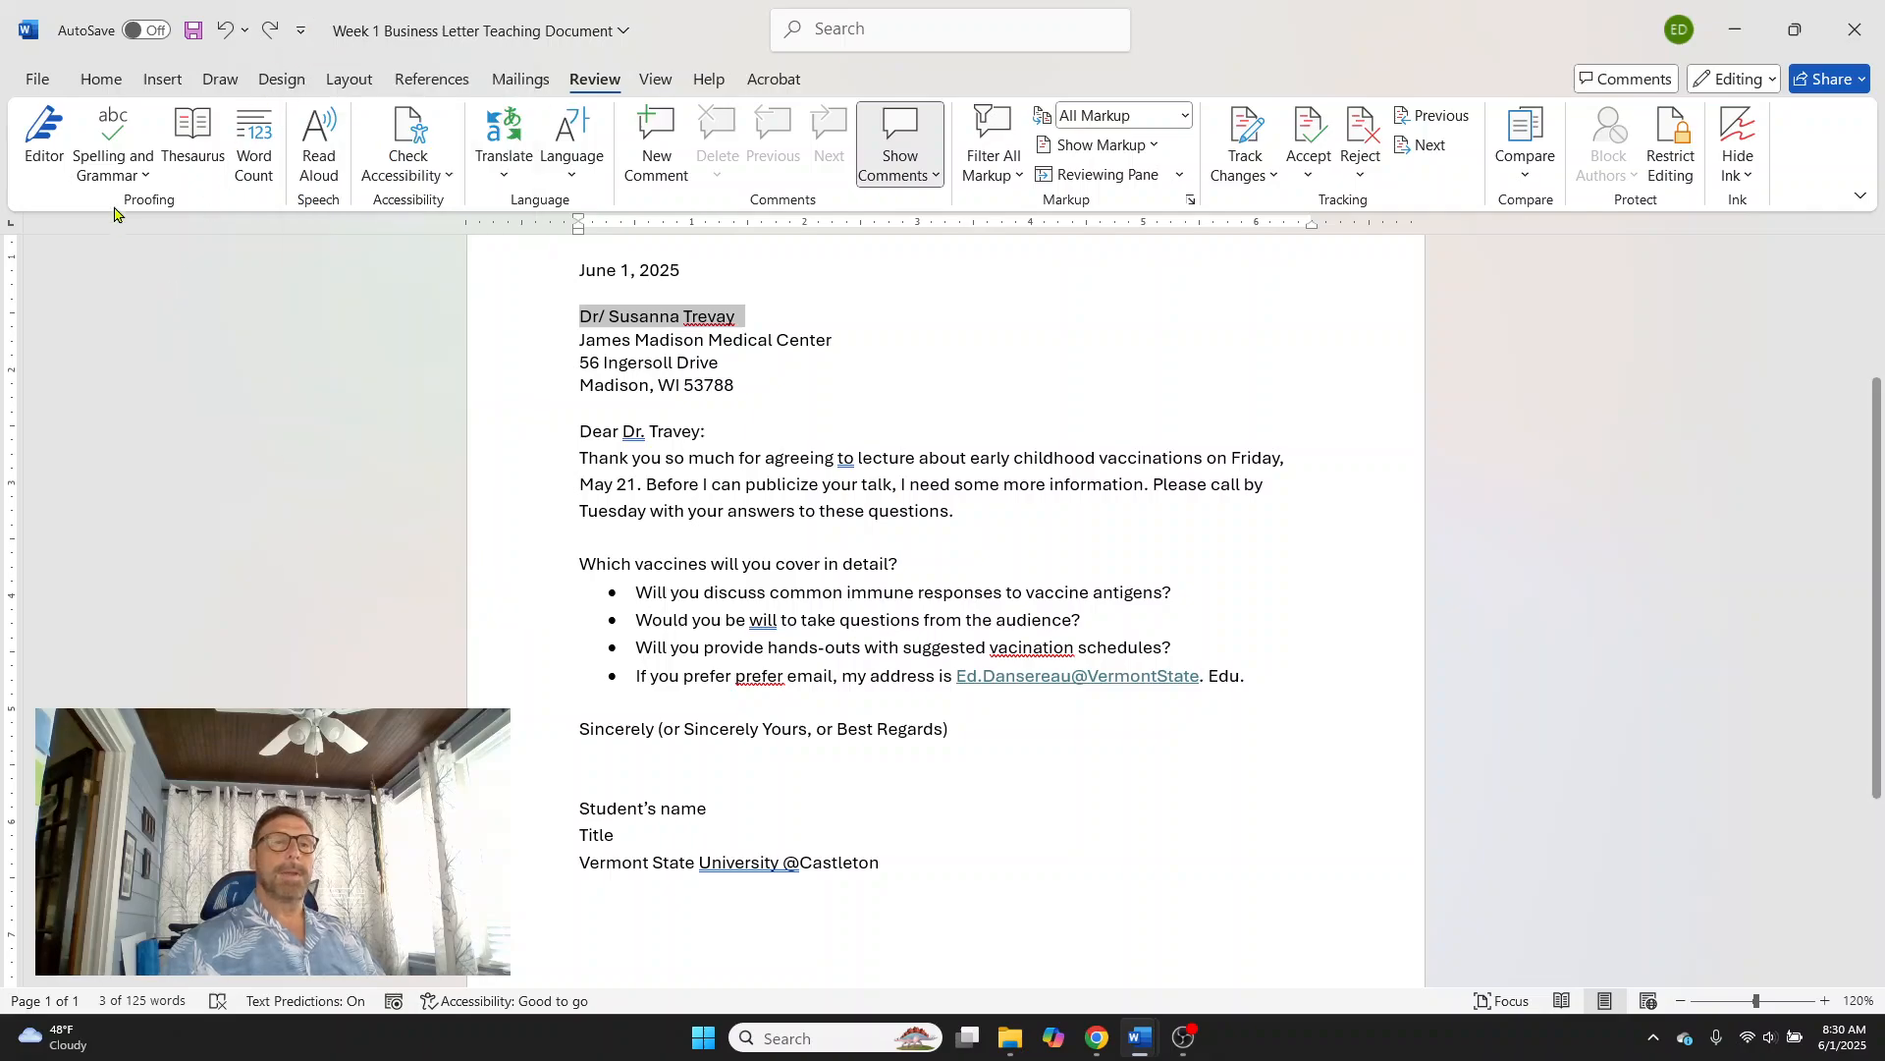
- Add the Spelling & Grammar command to the Quick Access Toolbar for all documents through Word Options
{"action": "left_click", "coordinate": [36, 81]}
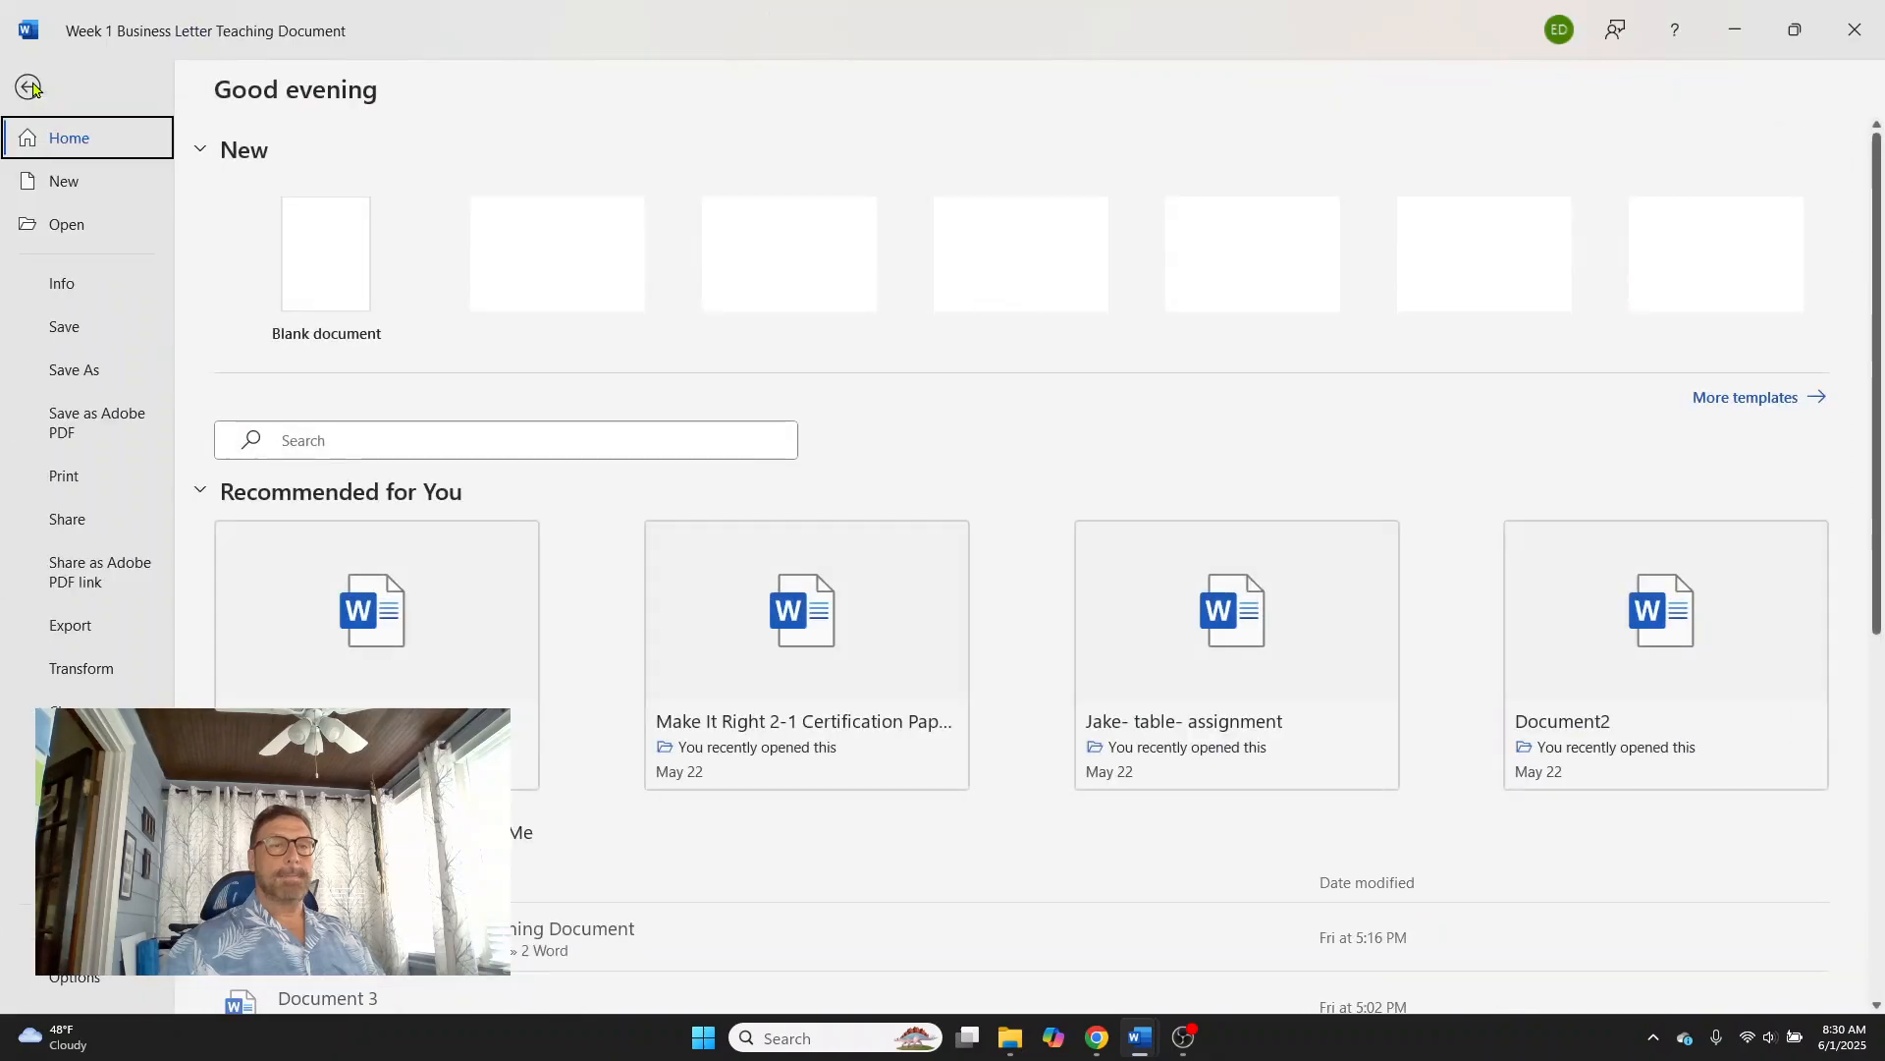
{"action": "left_click", "coordinate": [83, 986]}
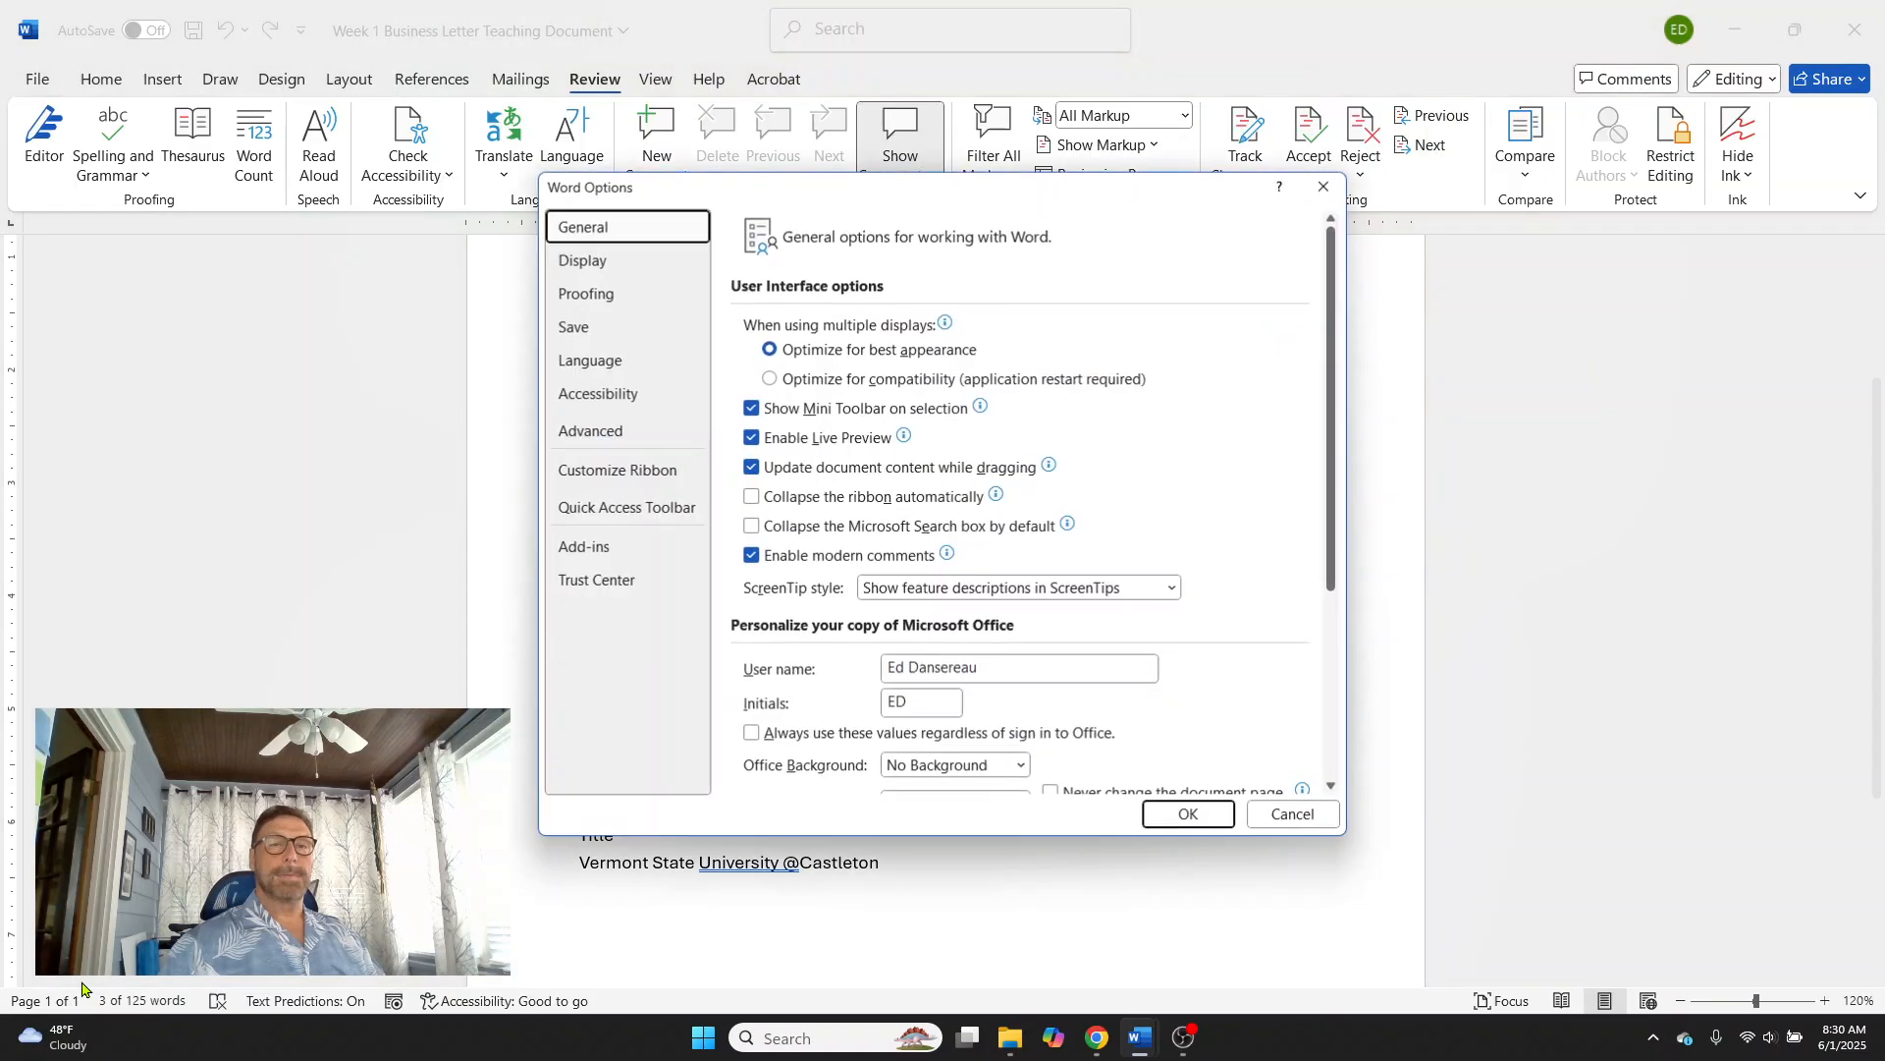
{"action": "left_click", "coordinate": [674, 303]}
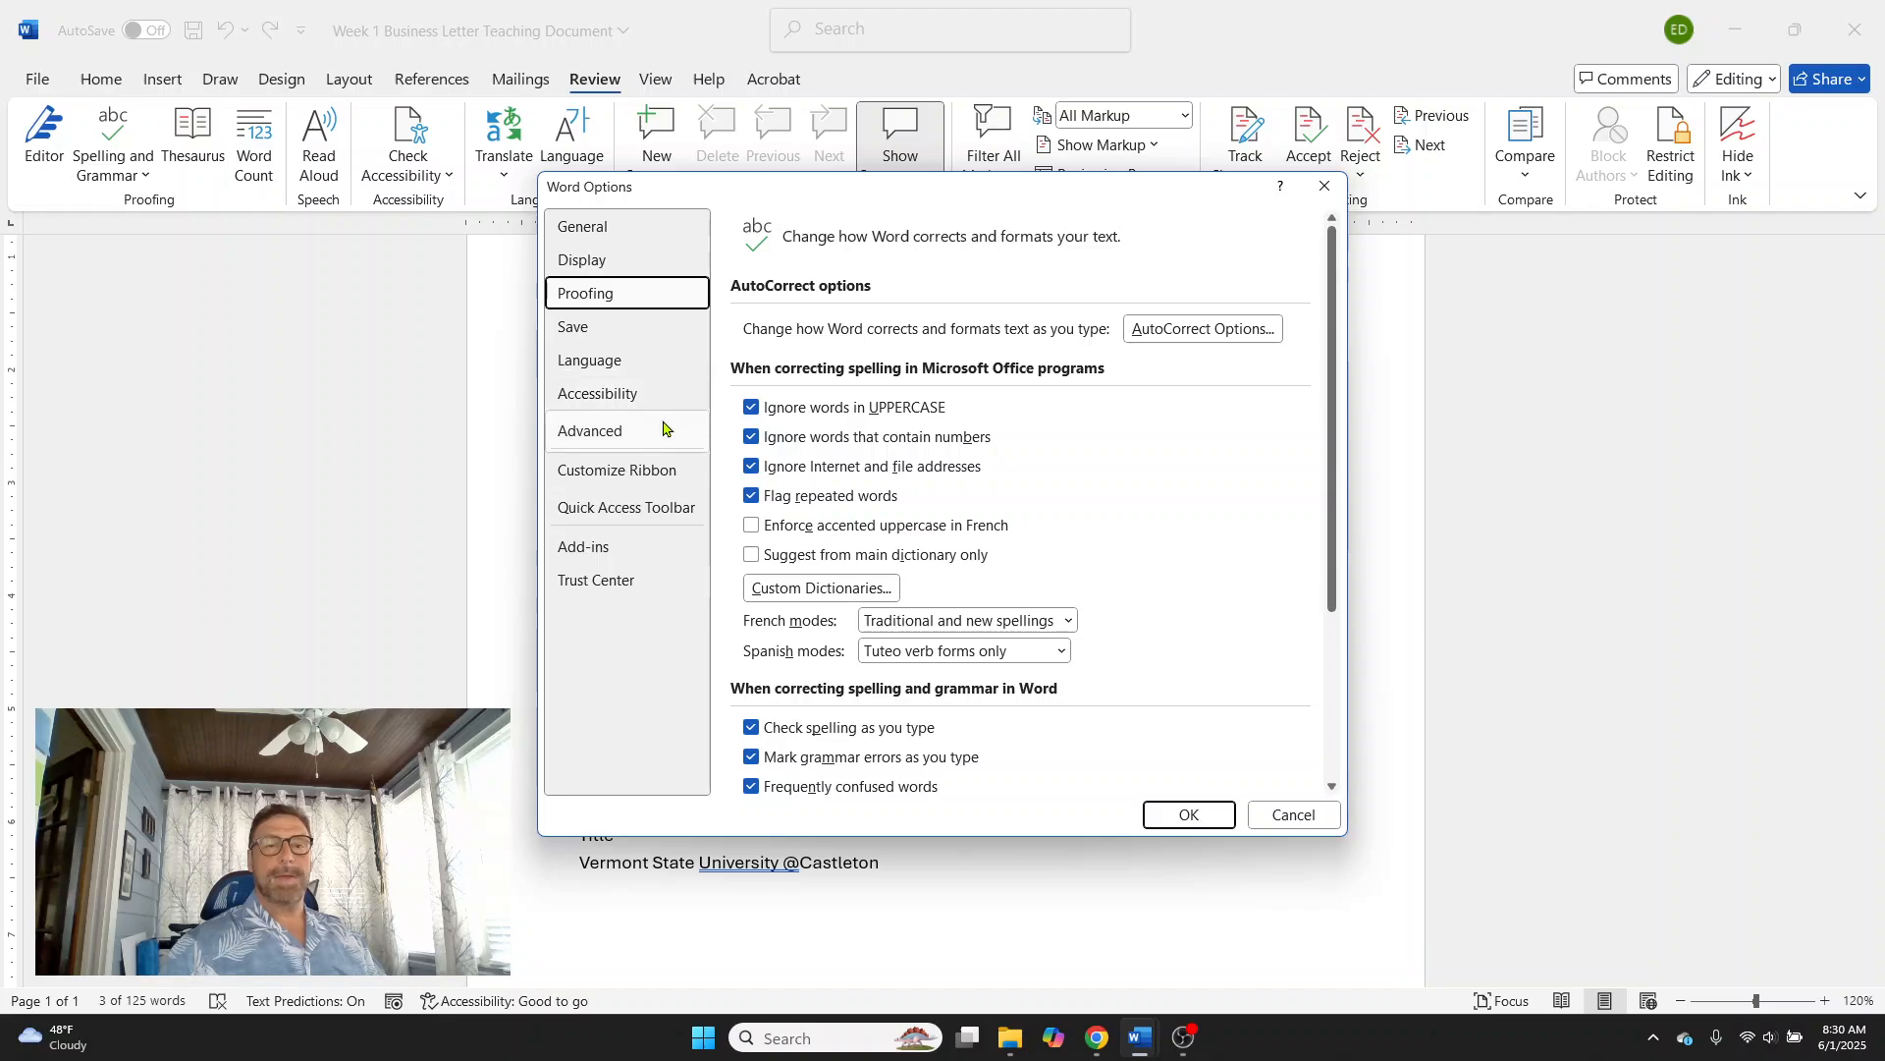
{"action": "left_click", "coordinate": [669, 475]}
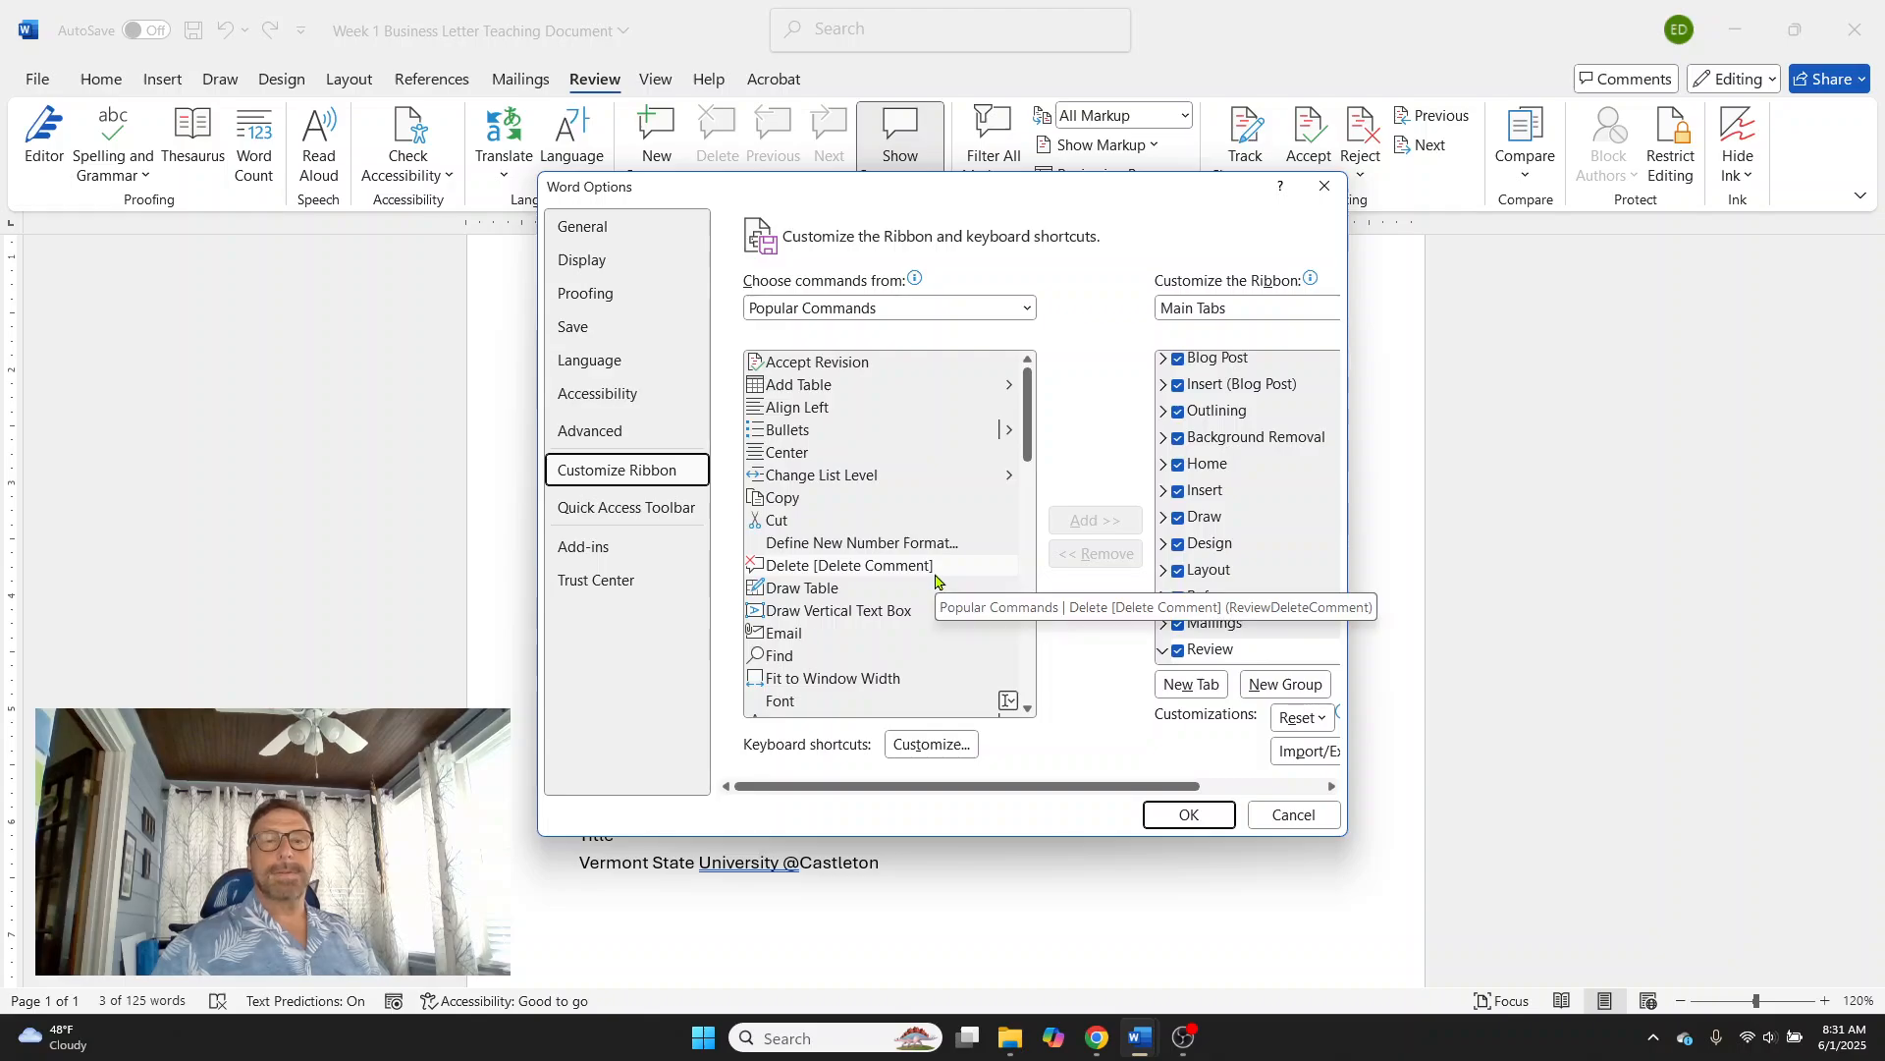
{"action": "left_click", "coordinate": [623, 510]}
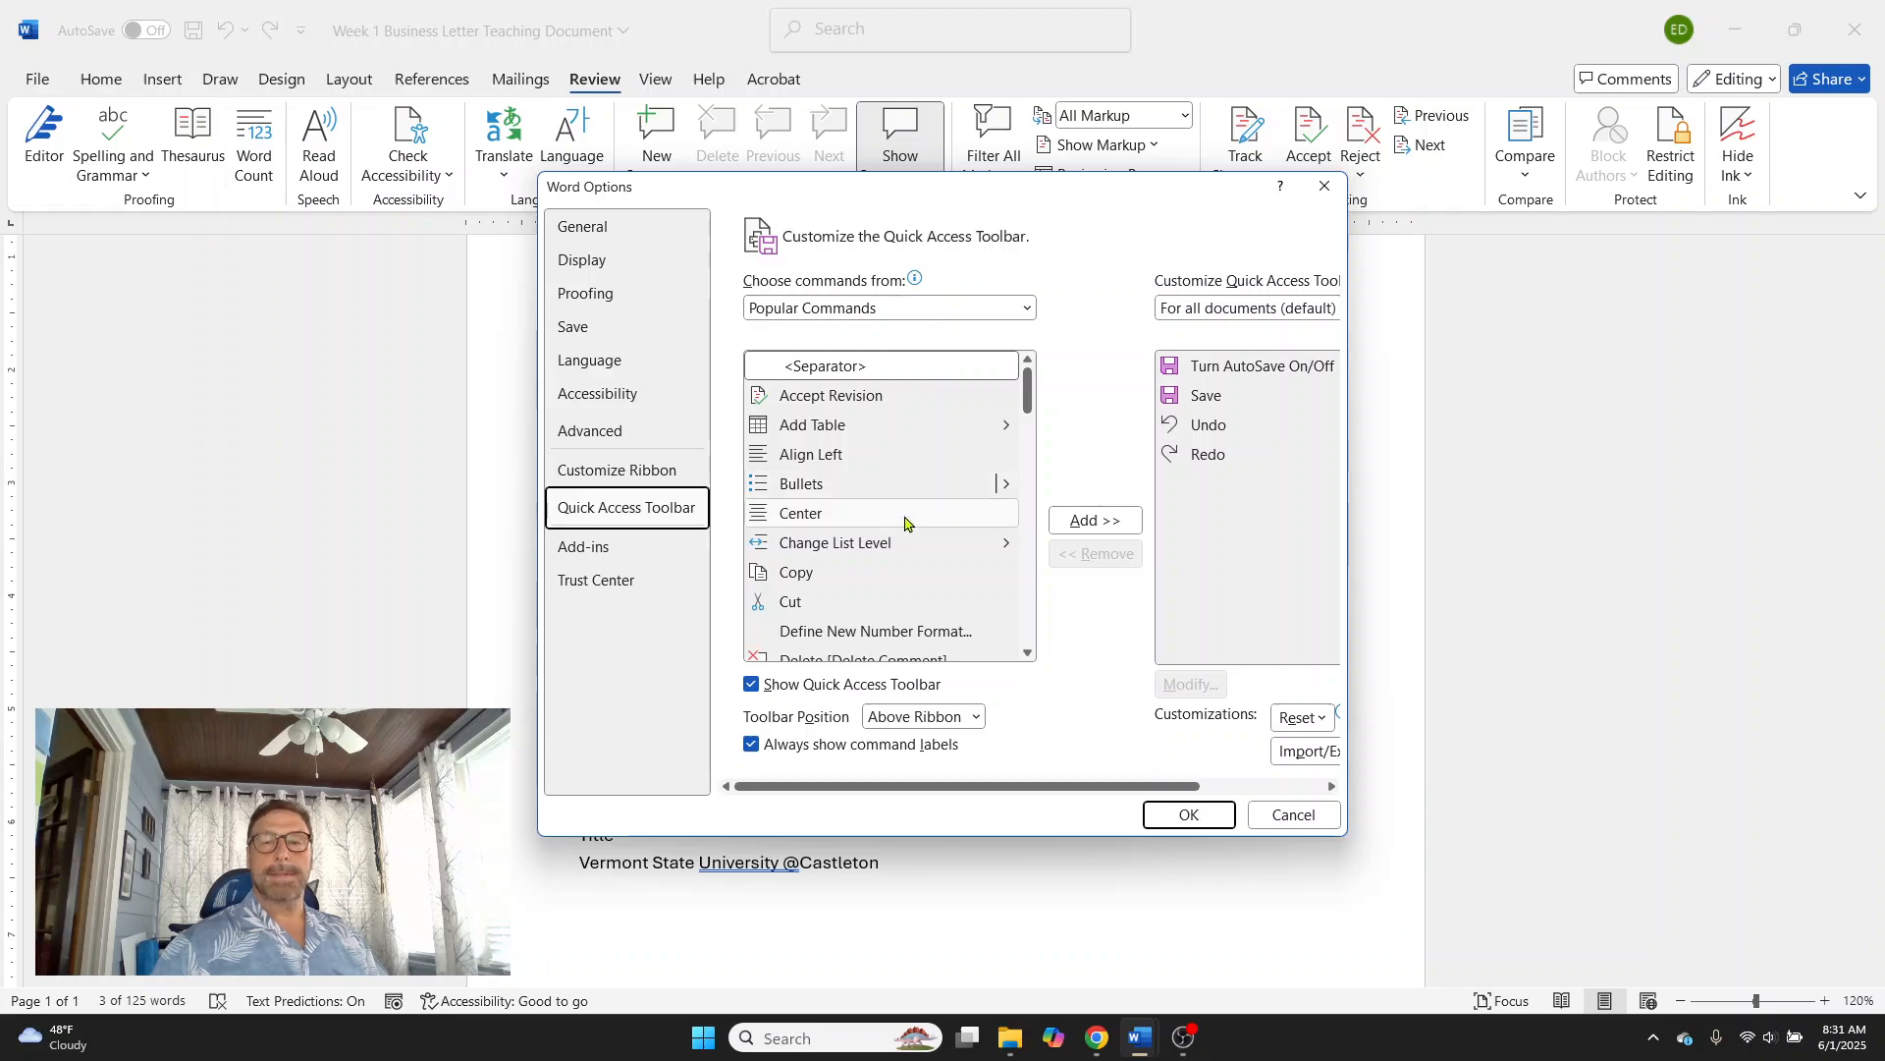
{"action": "scroll", "coordinate": [923, 521], "scroll_direction": "down", "scroll_amount": 8}
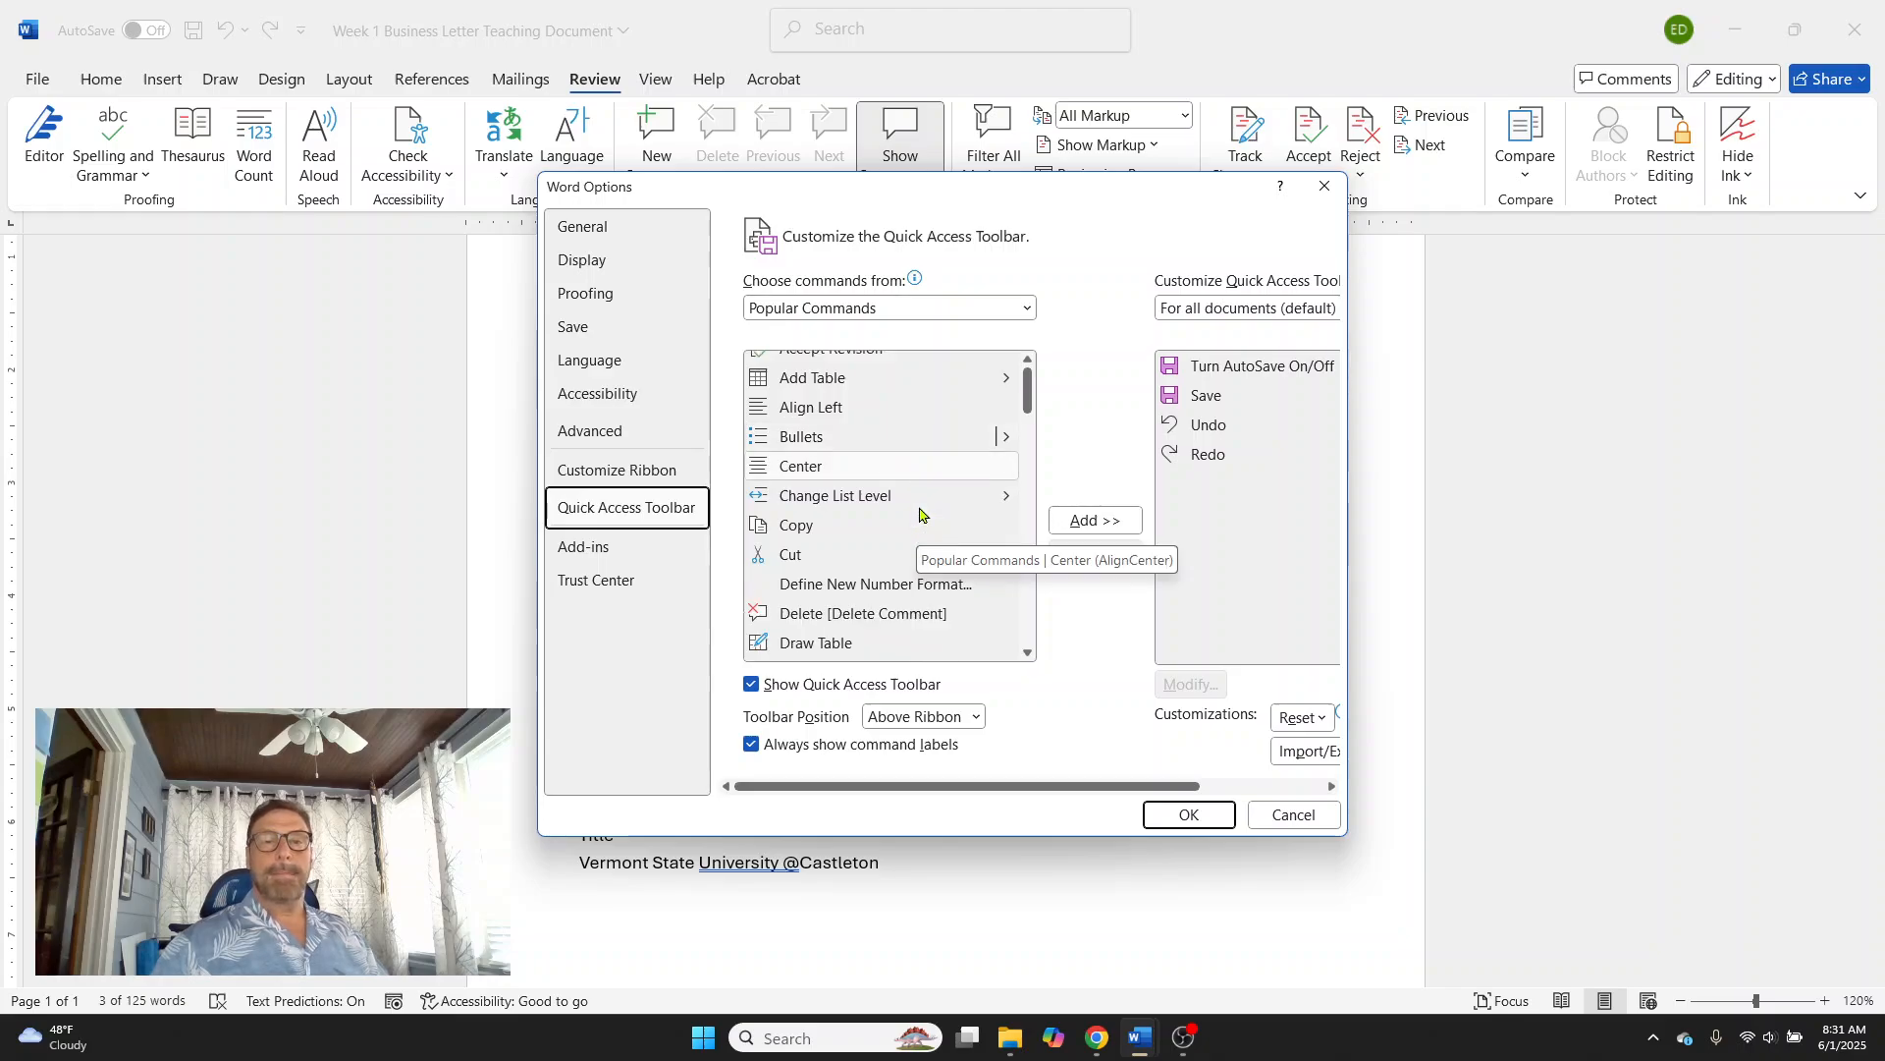
{"action": "scroll", "coordinate": [923, 508], "scroll_direction": "down", "scroll_amount": 3}
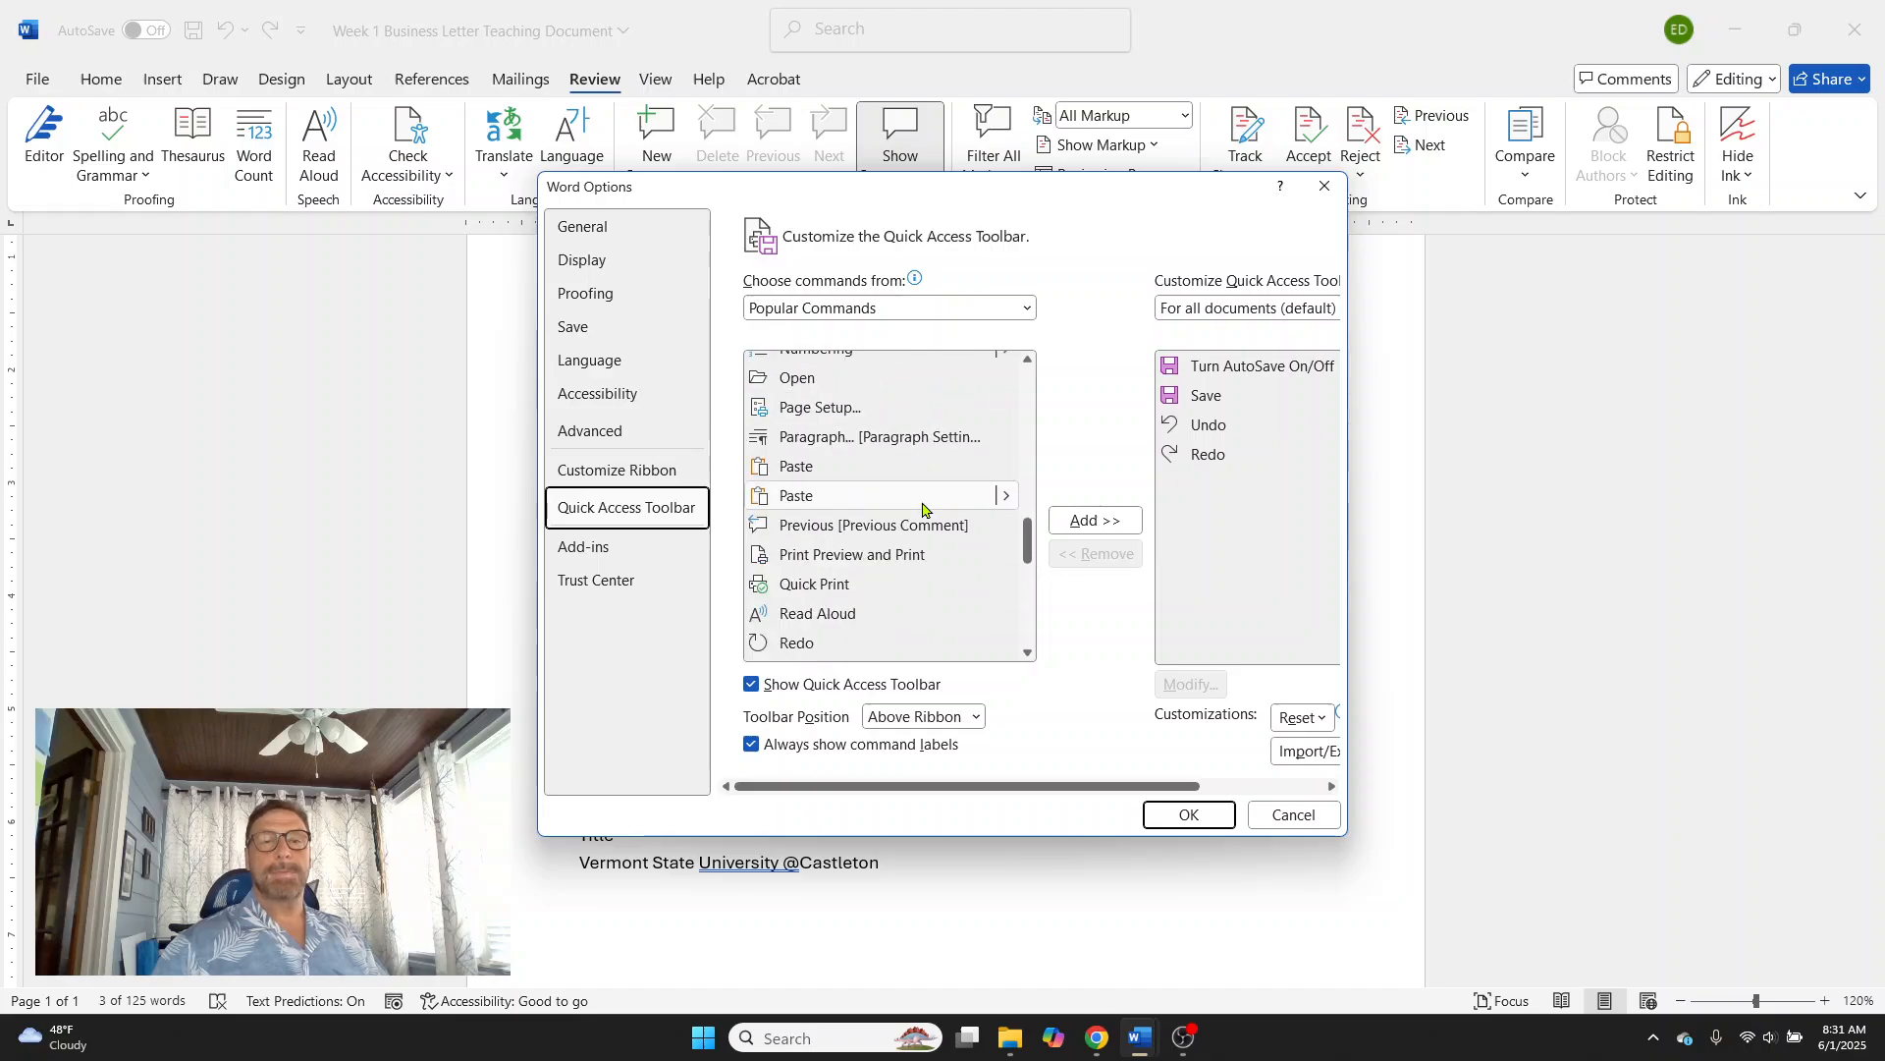
{"action": "scroll", "coordinate": [923, 509], "scroll_direction": "down", "scroll_amount": 2}
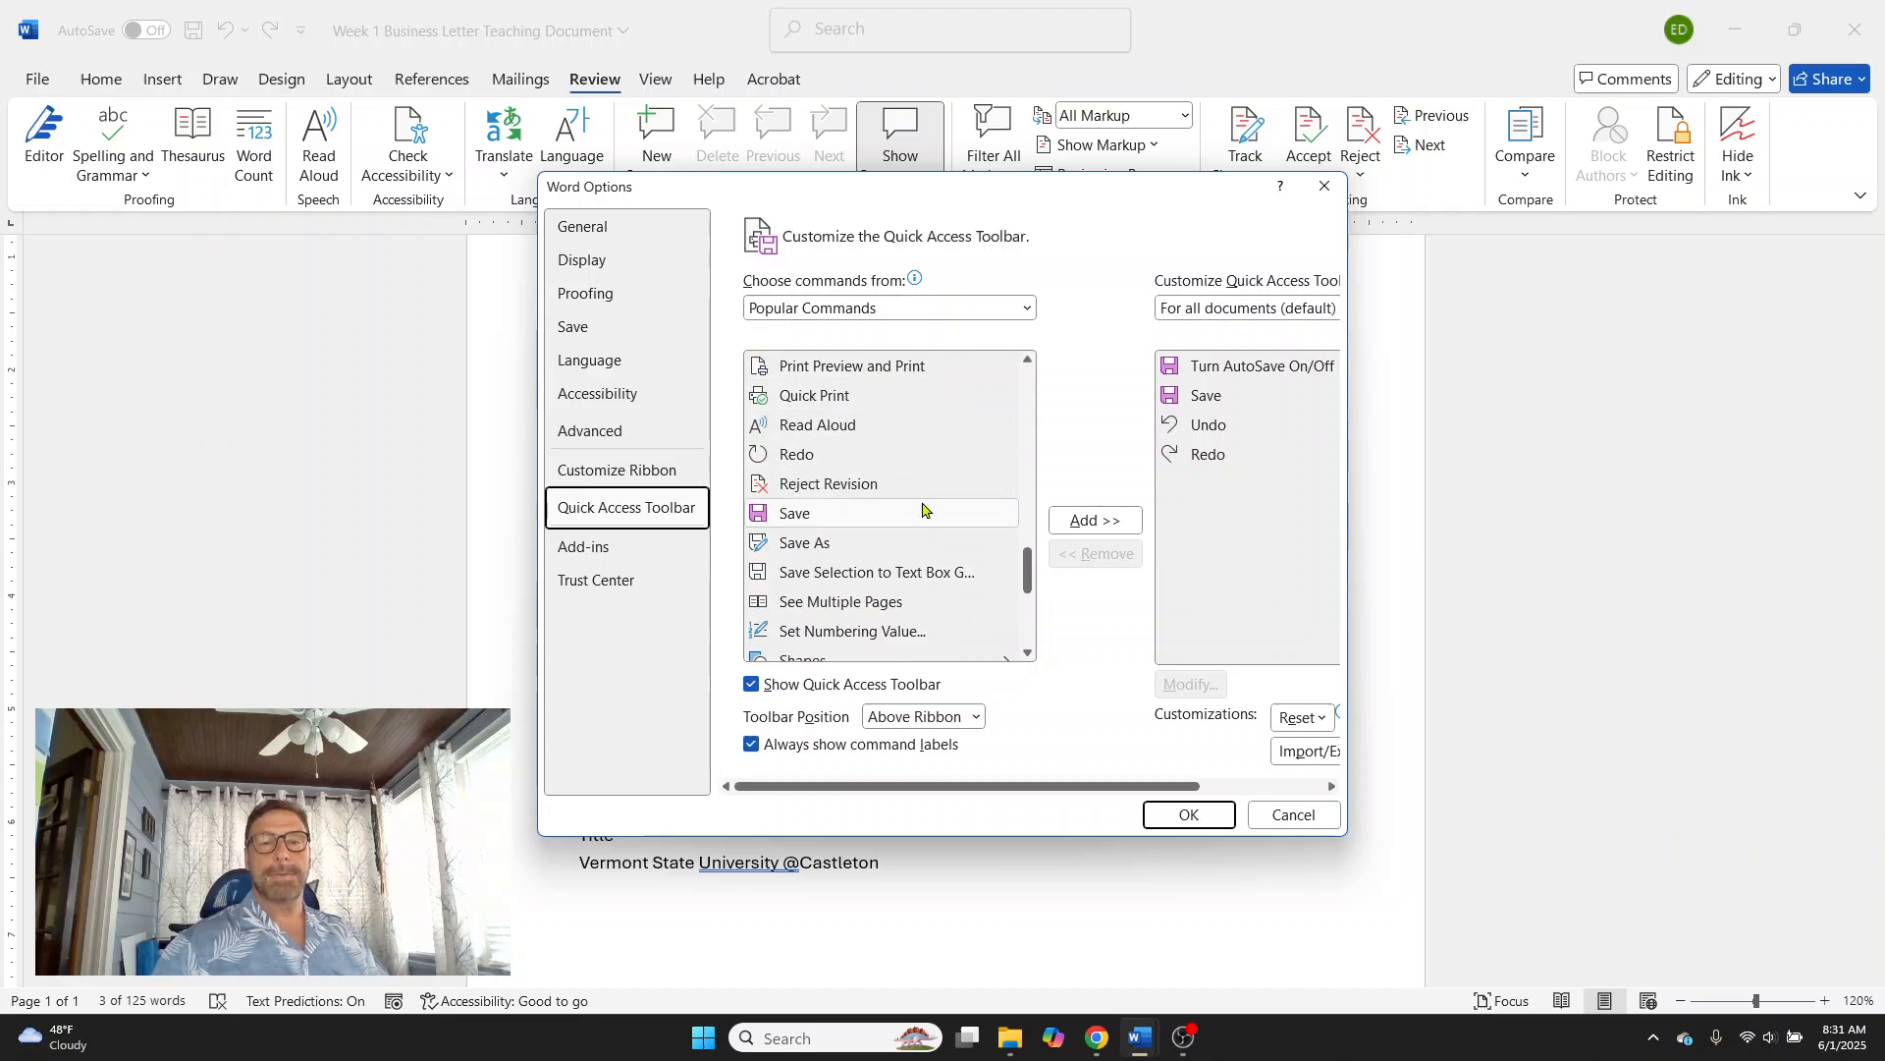
{"action": "scroll", "coordinate": [924, 511], "scroll_direction": "down", "scroll_amount": 2}
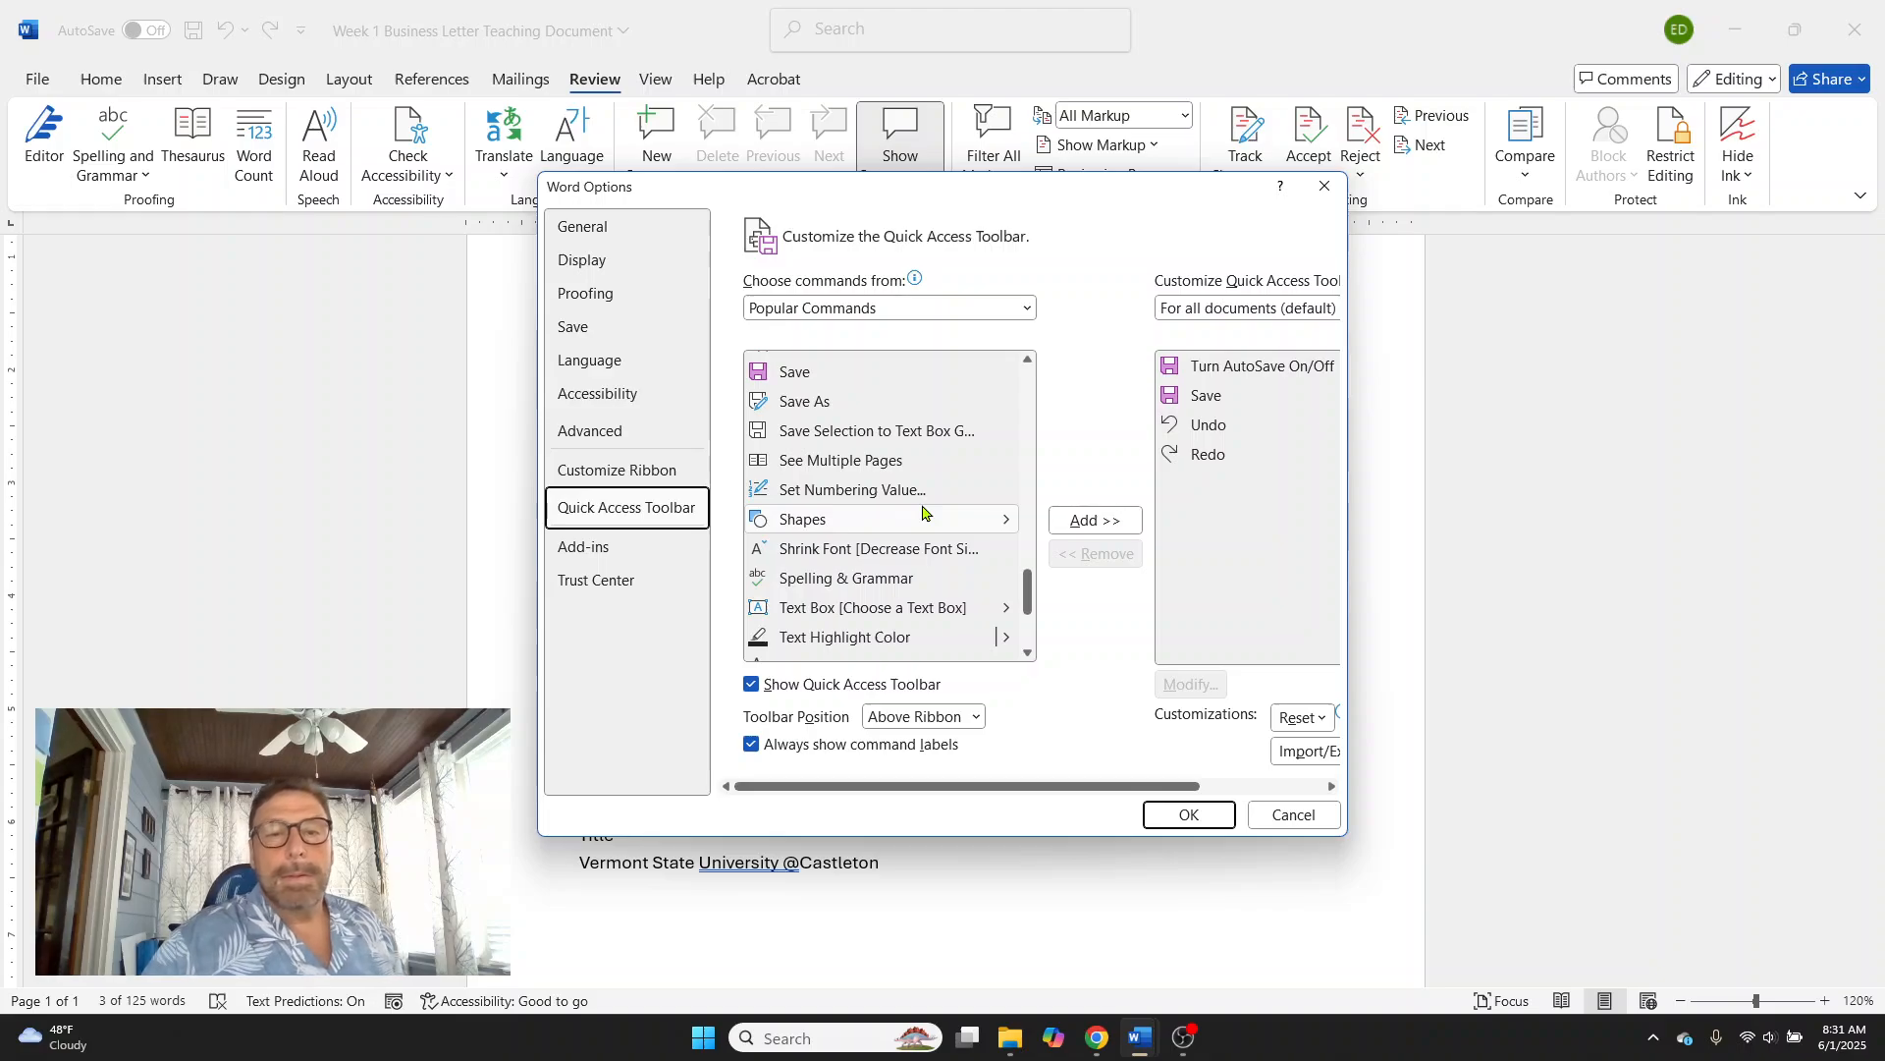
{"action": "left_click", "coordinate": [874, 584]}
{"action": "left_click", "coordinate": [1085, 521]}
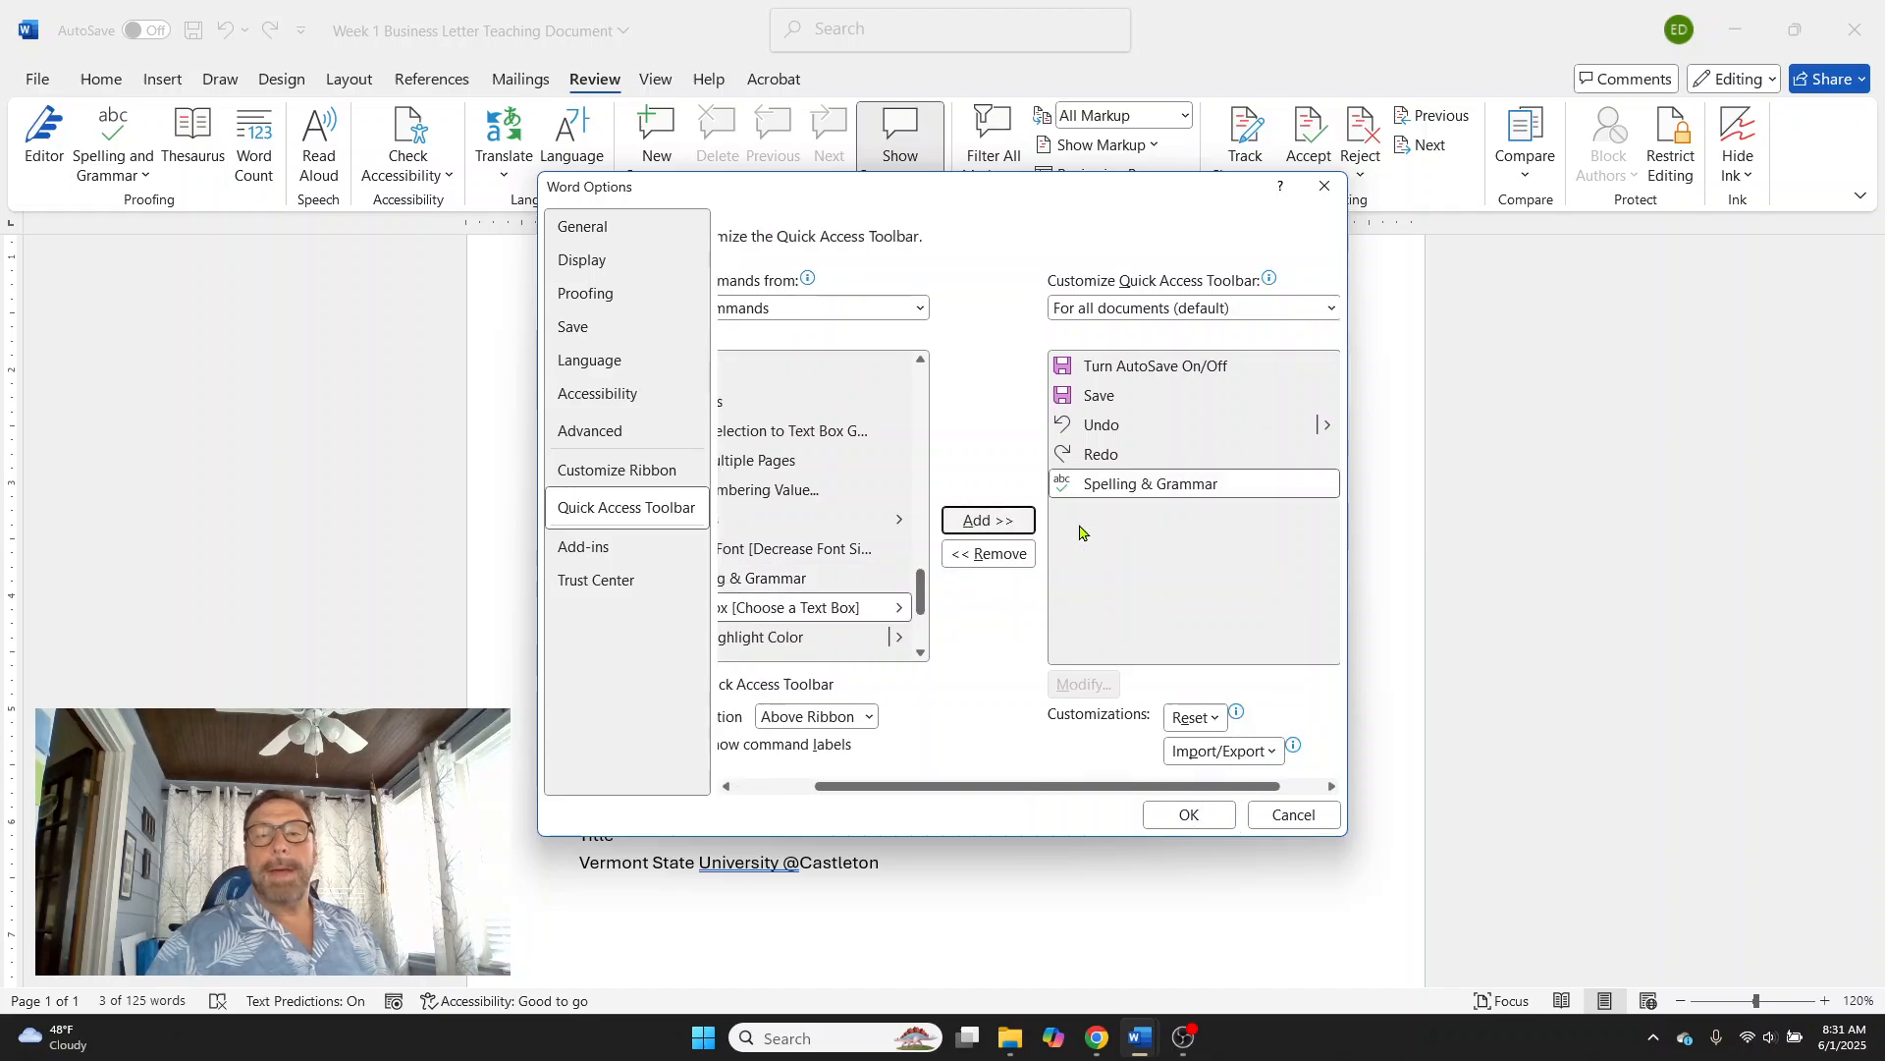
{"action": "left_click", "coordinate": [1185, 821]}
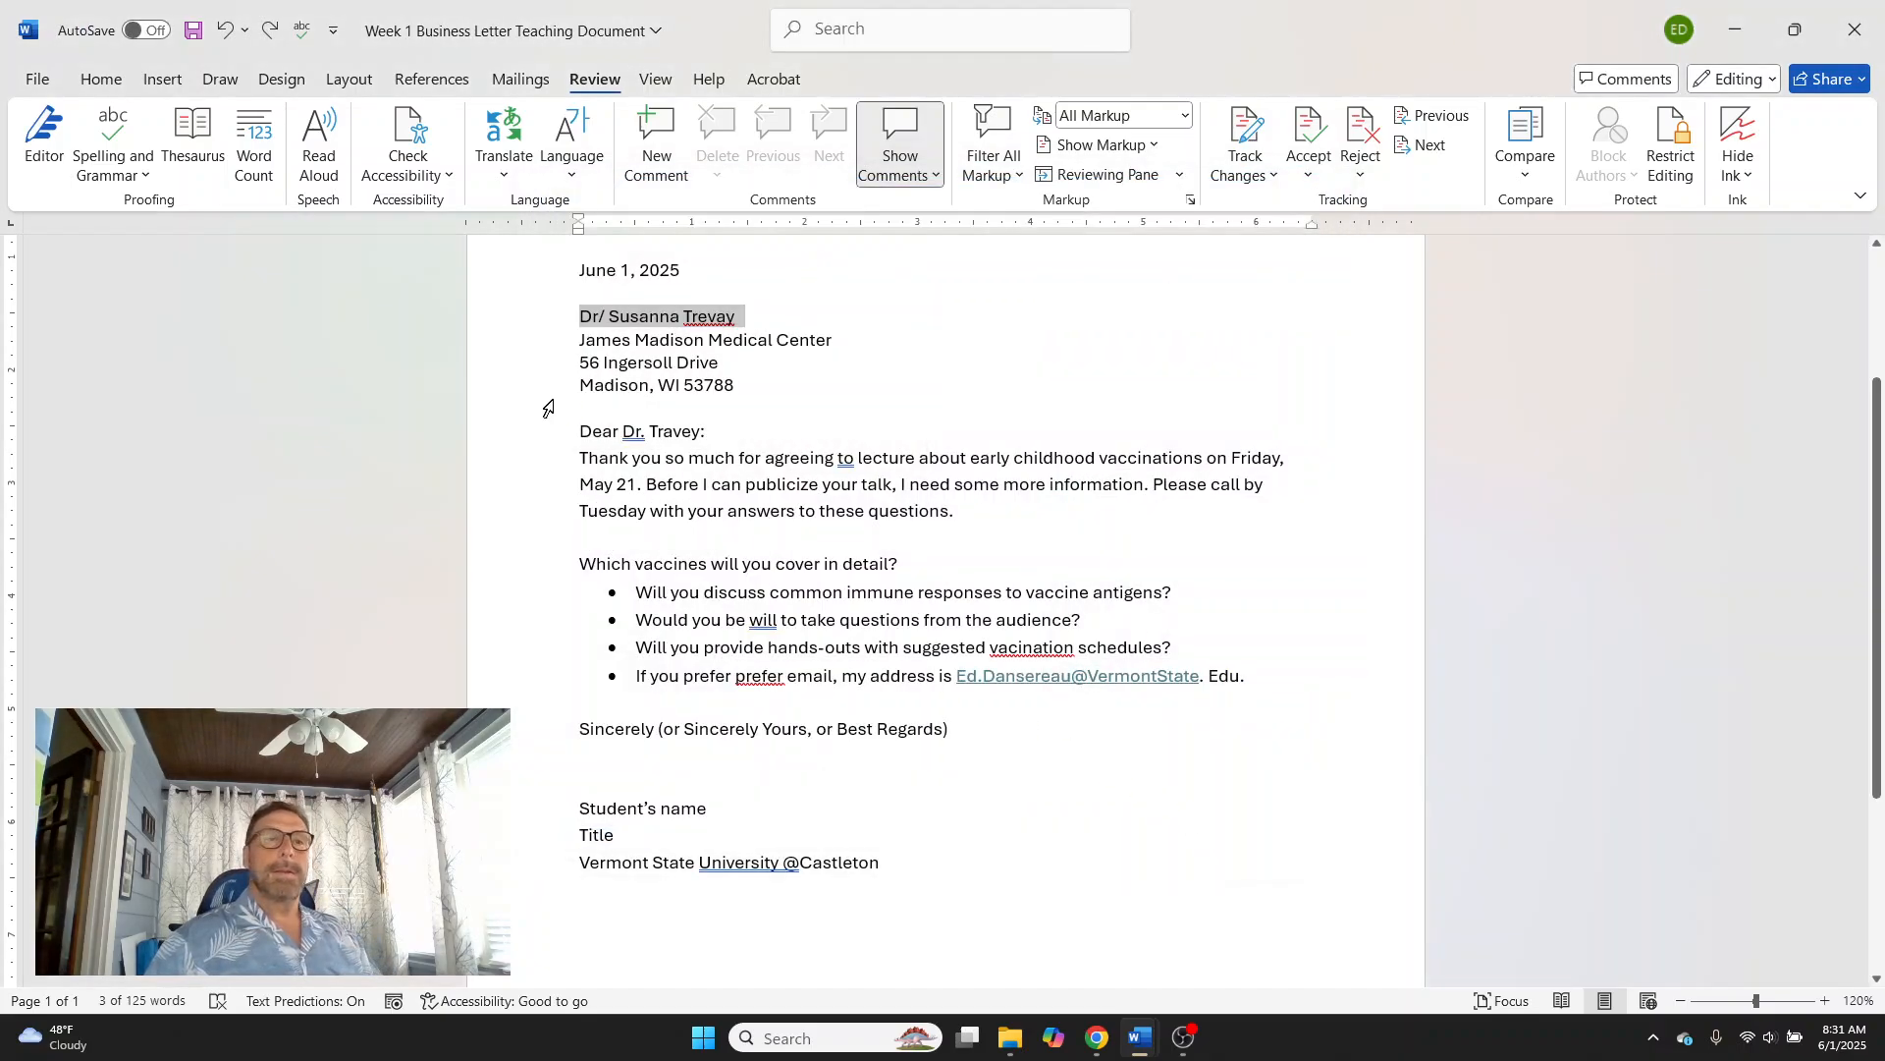
- Run the spelling and grammar check, accept the "Dr.," suggestion in the salutation, and close the Editor
{"action": "left_click", "coordinate": [584, 365]}
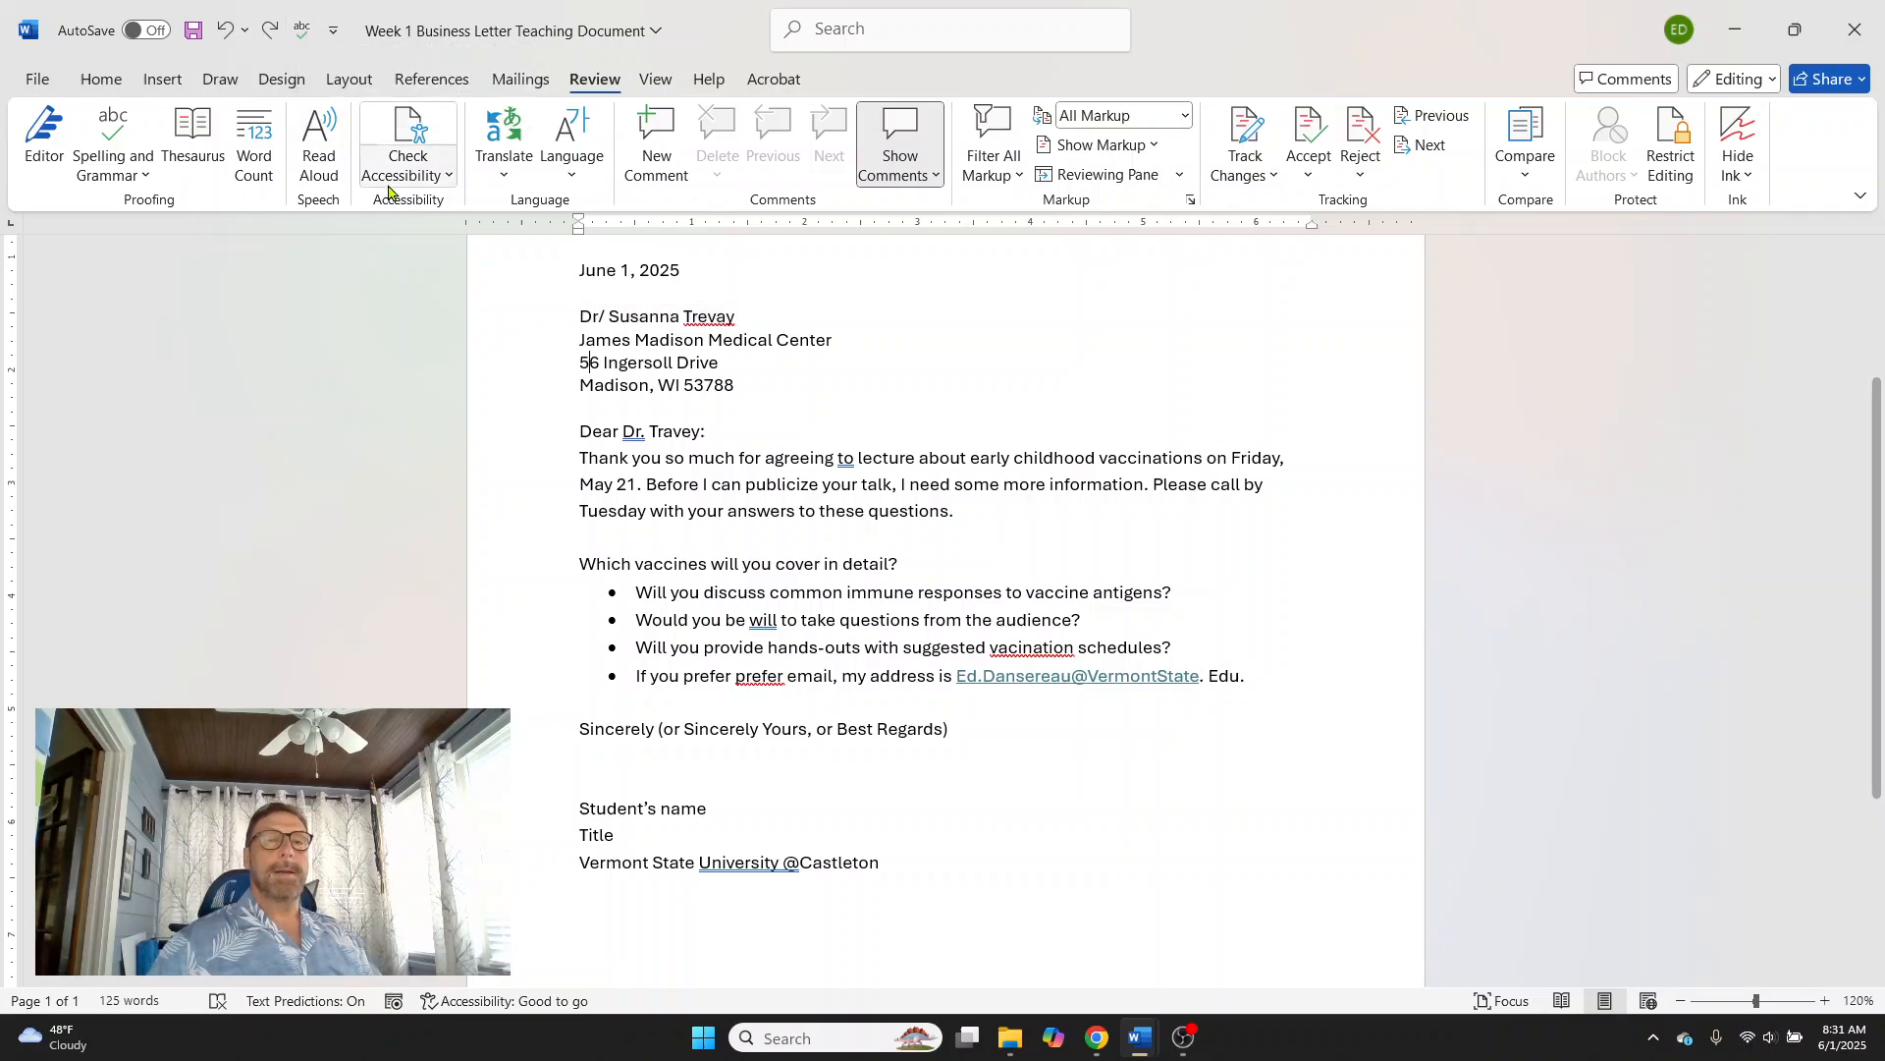
{"action": "left_click", "coordinate": [302, 34]}
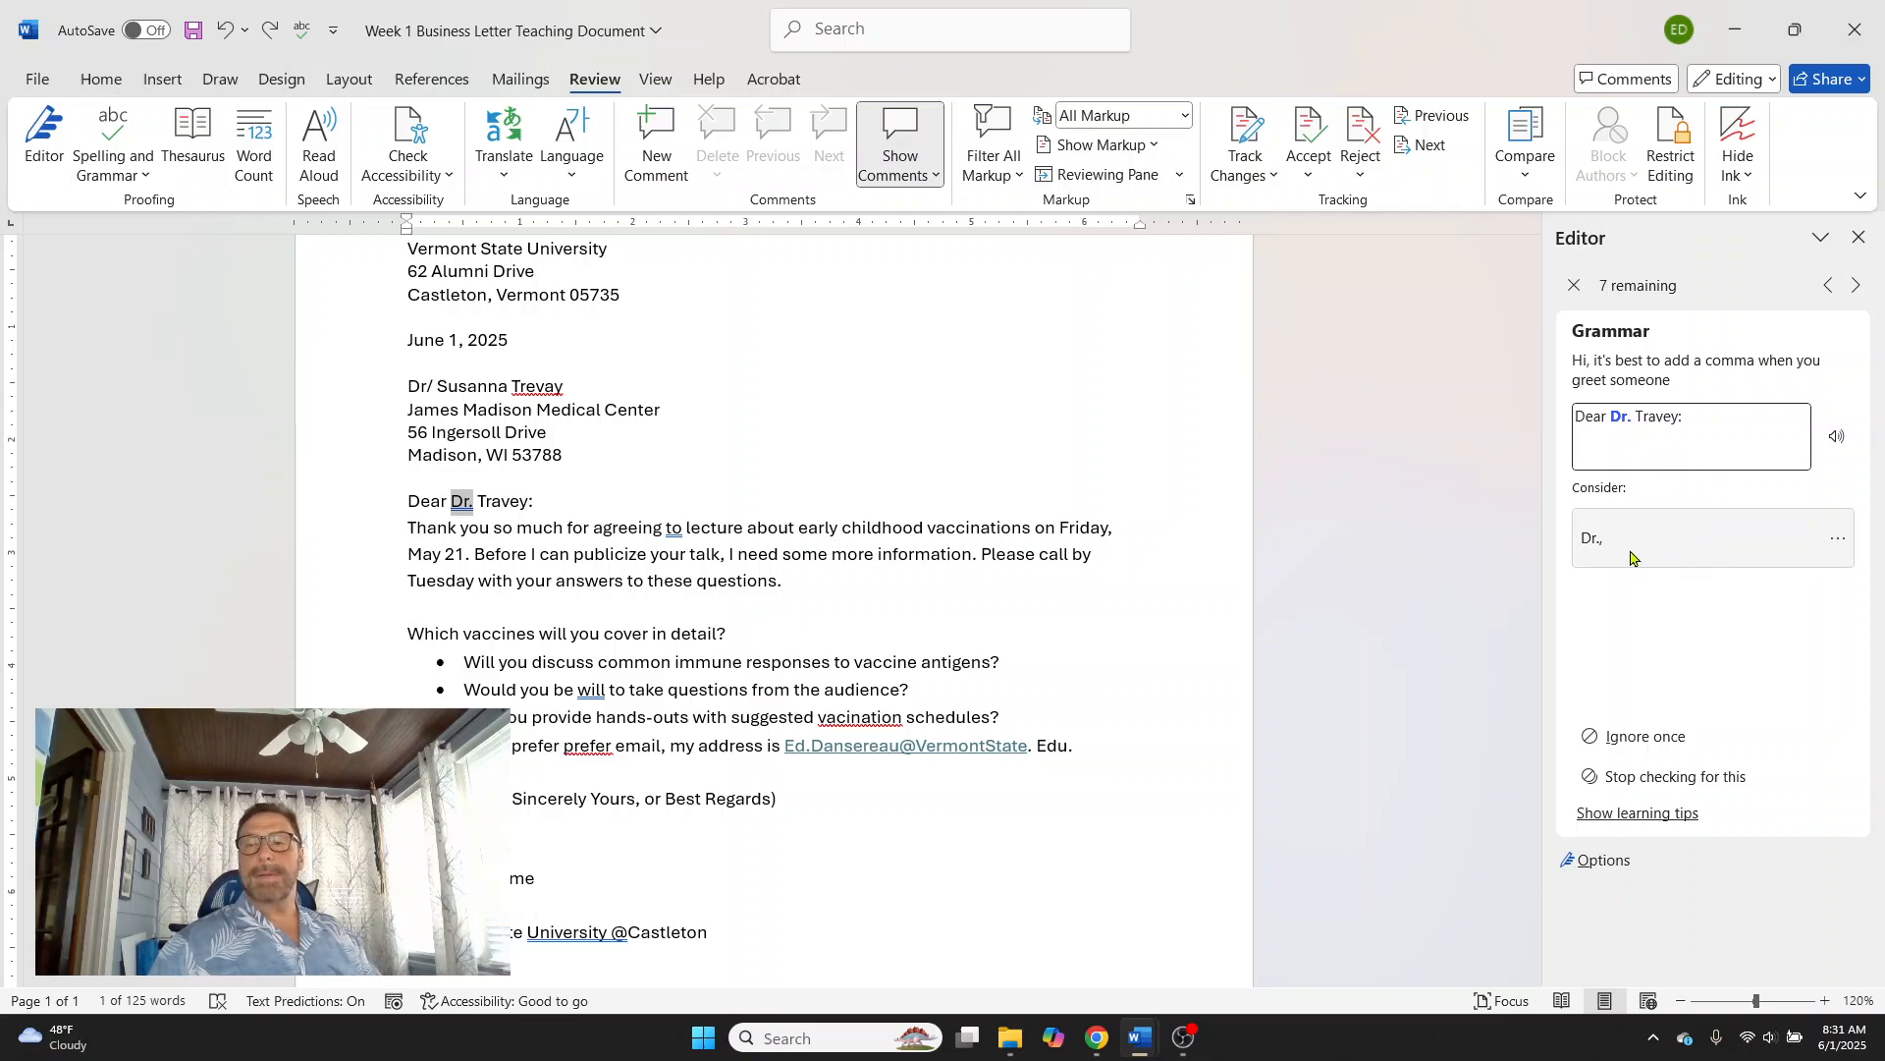
{"action": "left_click", "coordinate": [1630, 548]}
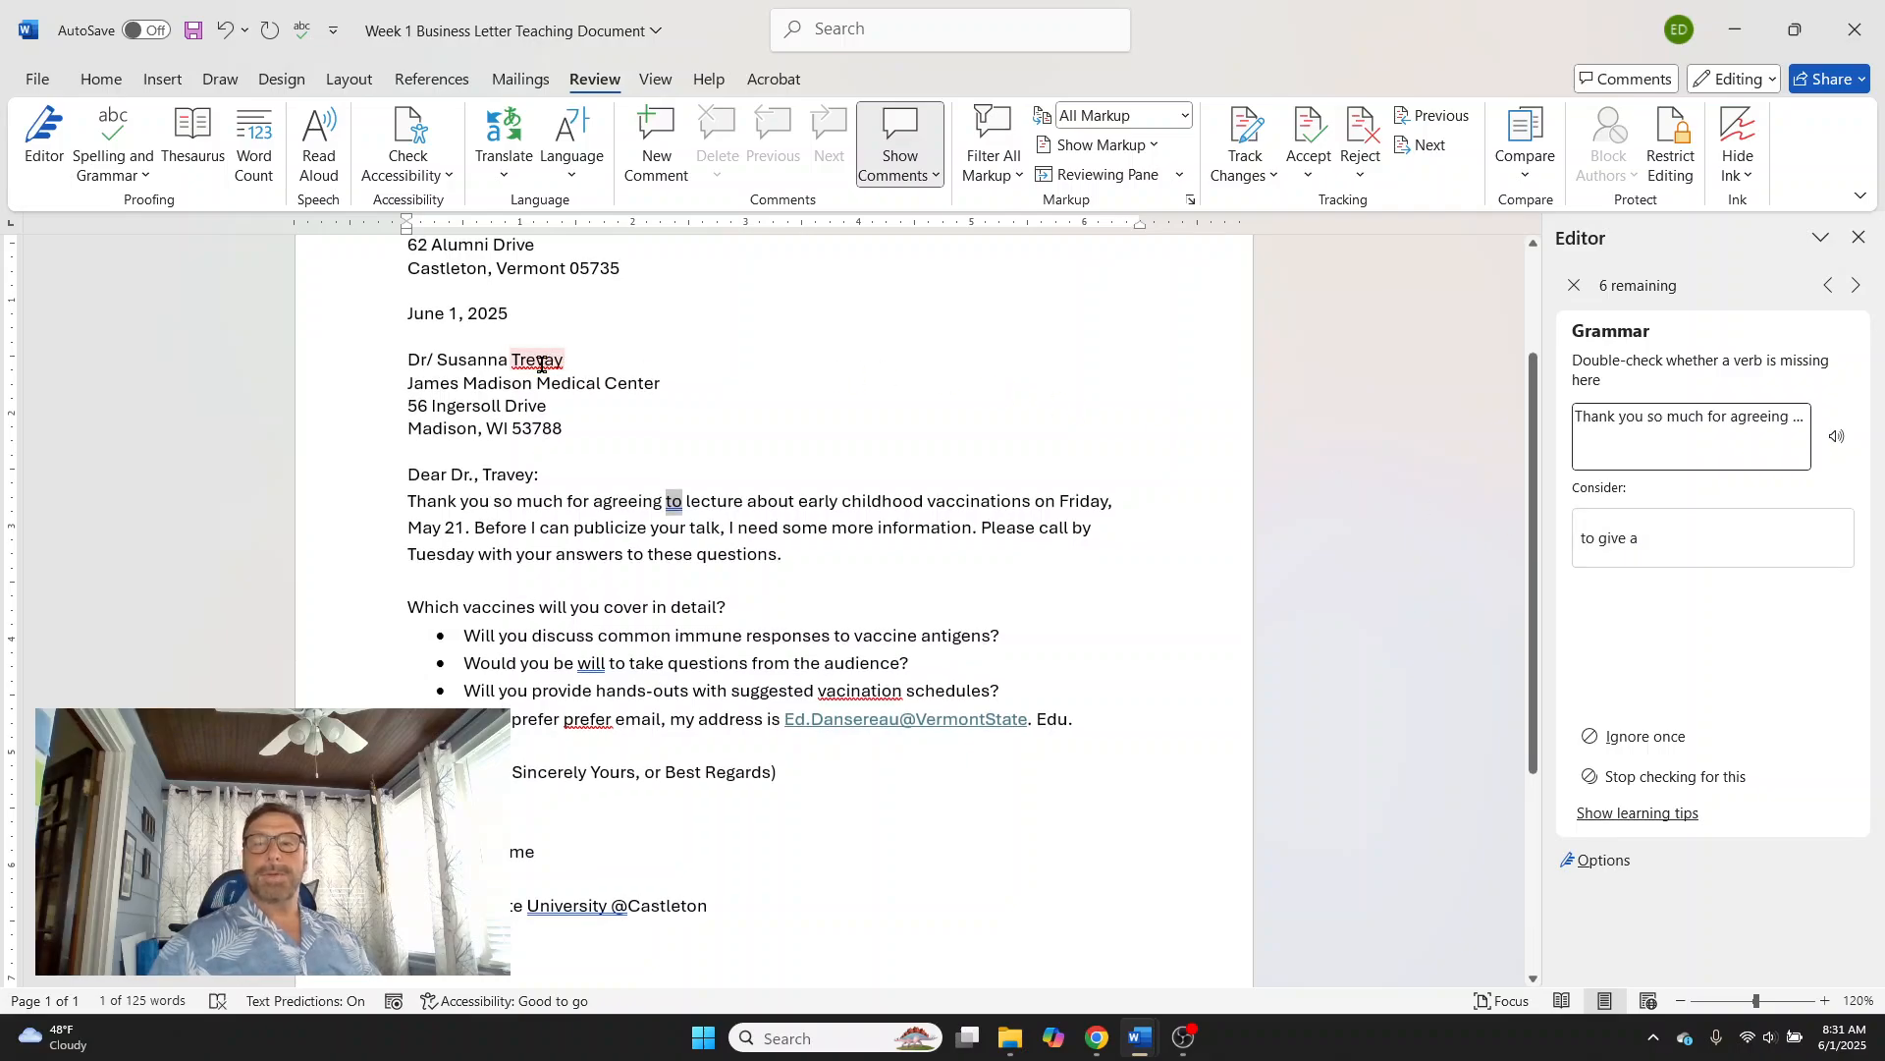
{"action": "left_click", "coordinate": [863, 413]}
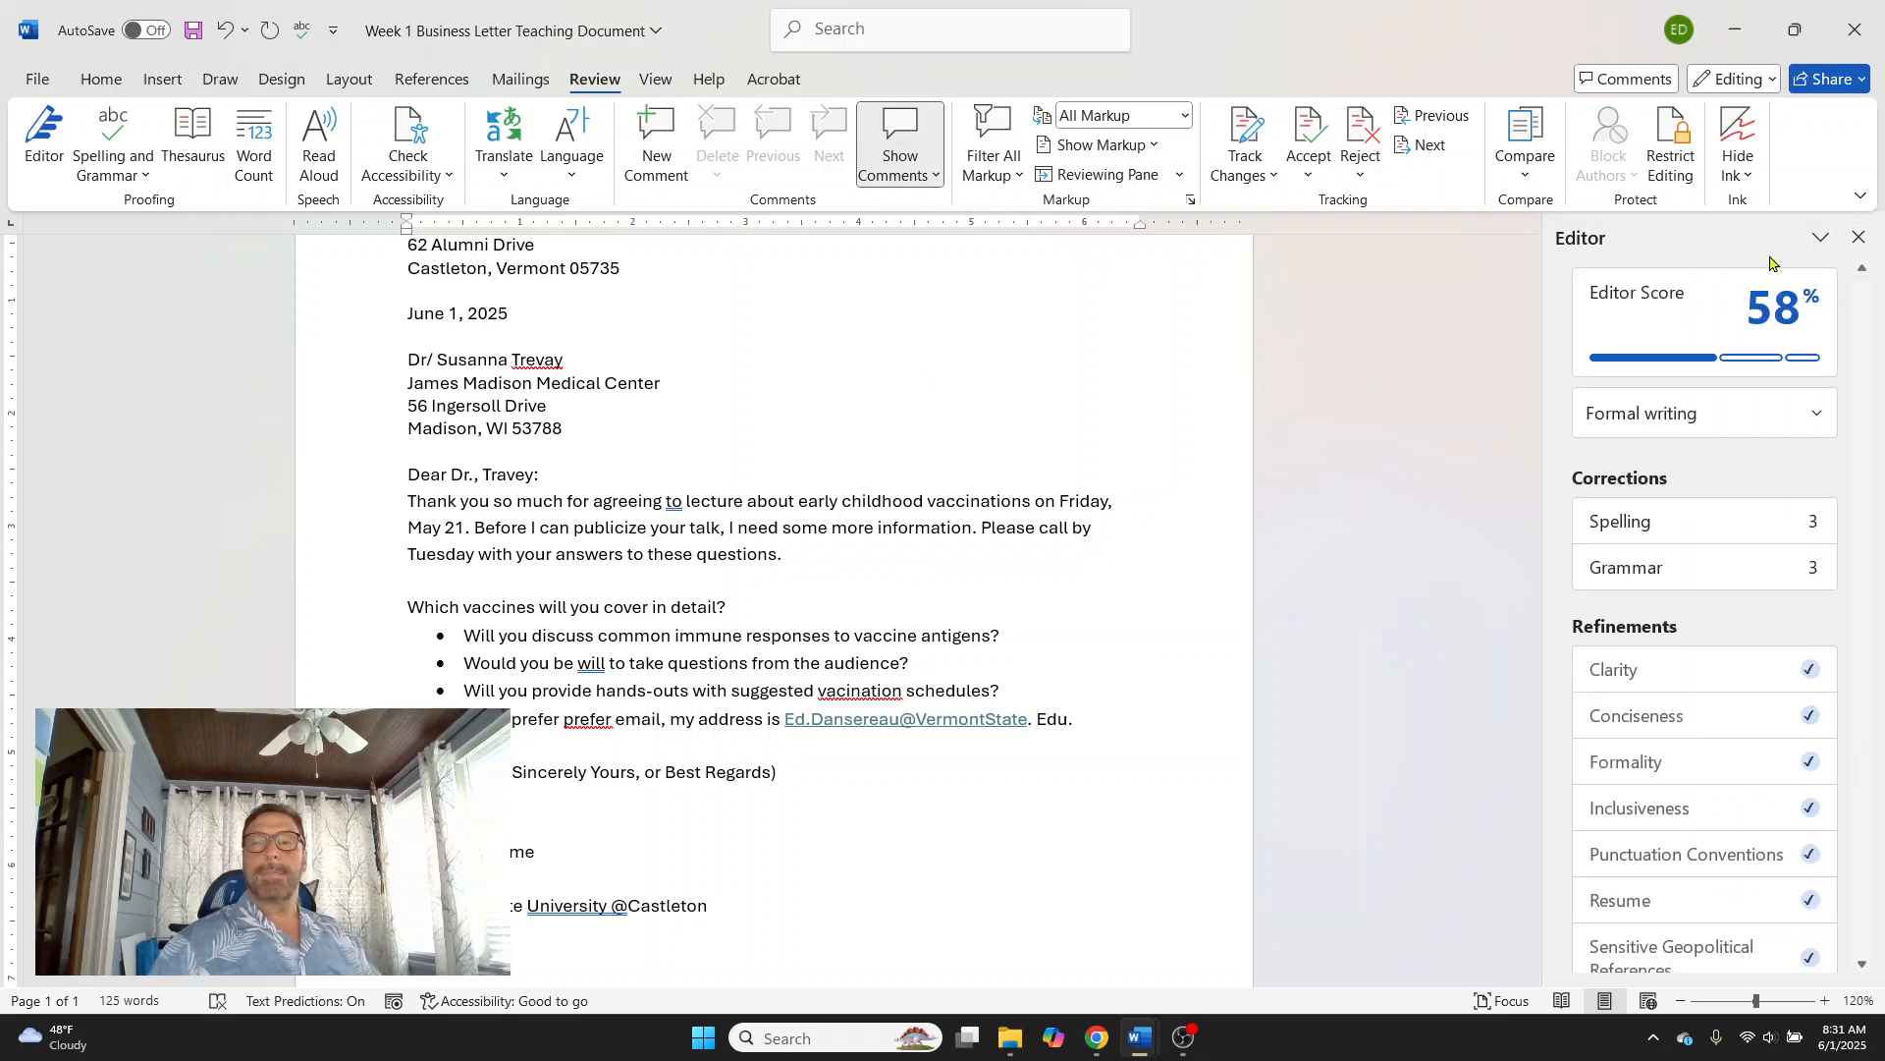
{"action": "left_click", "coordinate": [1859, 240]}
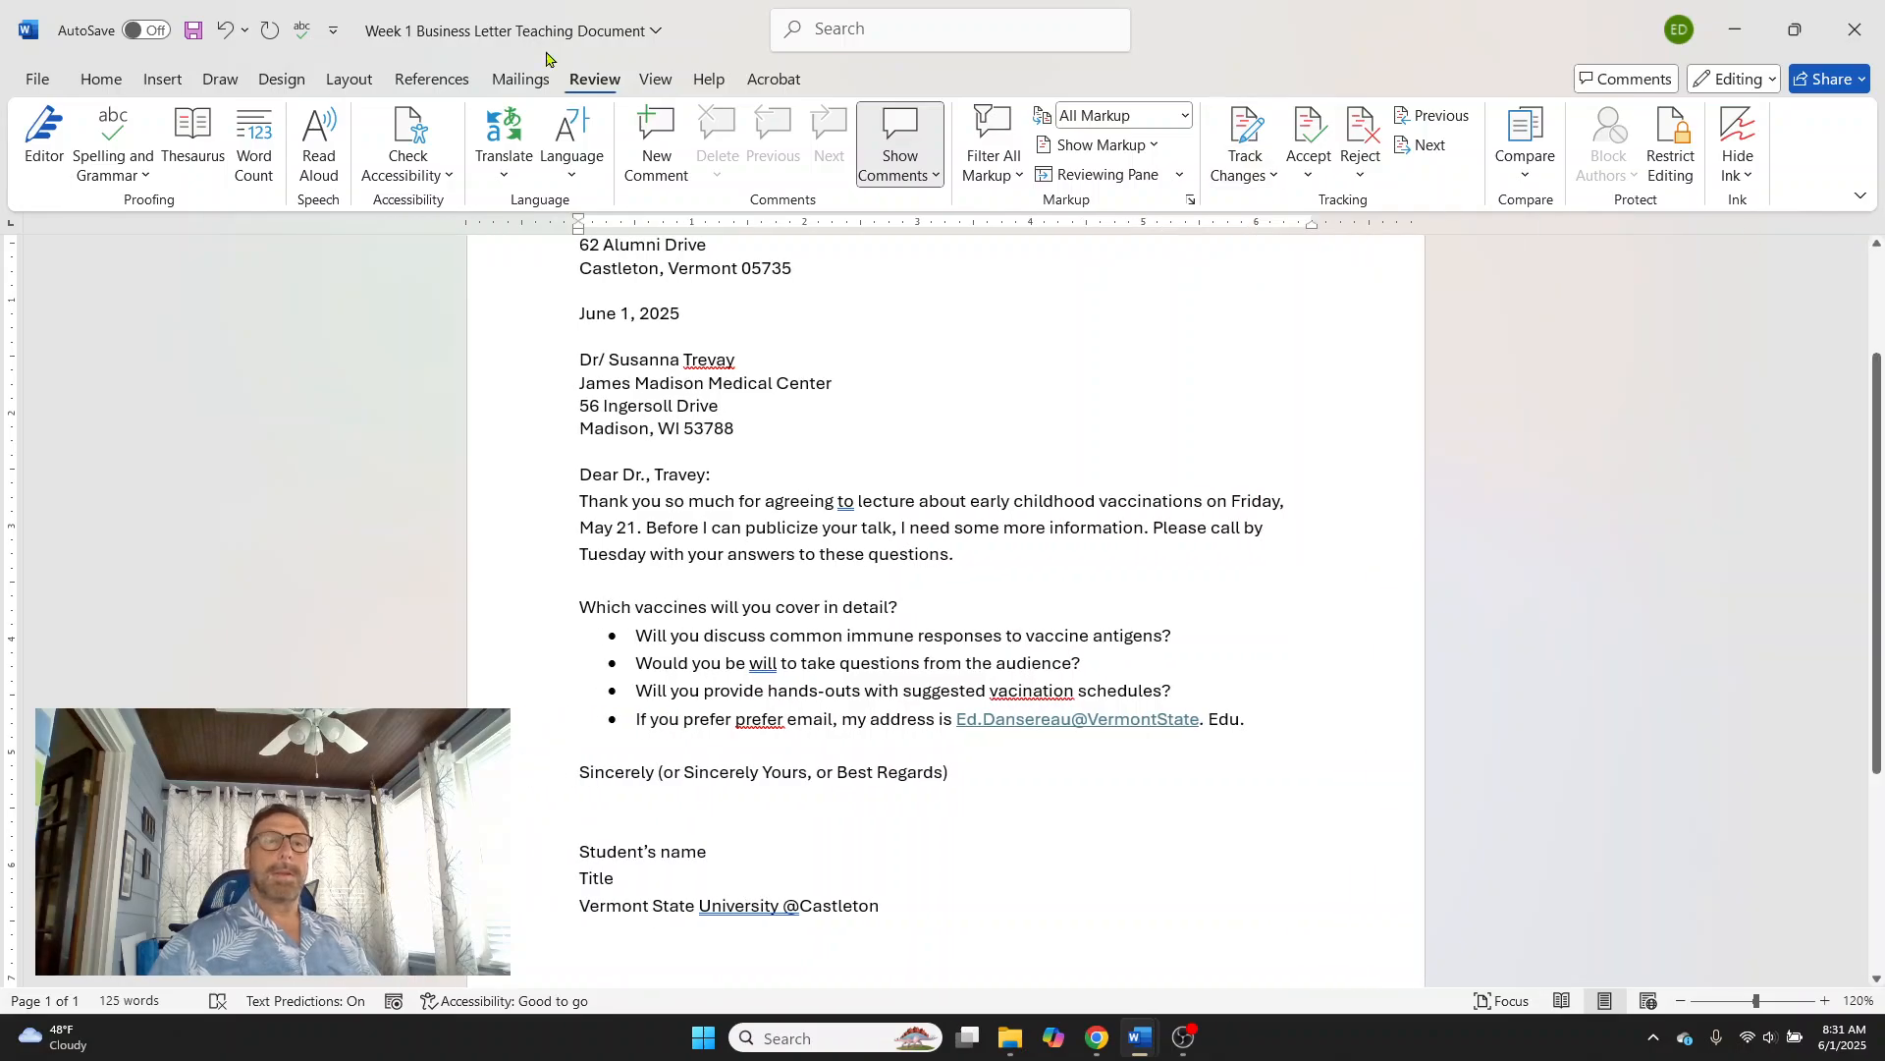
- Run the spelling and grammar check again and accept the corrections "to give a", "willing" and "vaccination"
{"action": "left_click", "coordinate": [302, 31]}
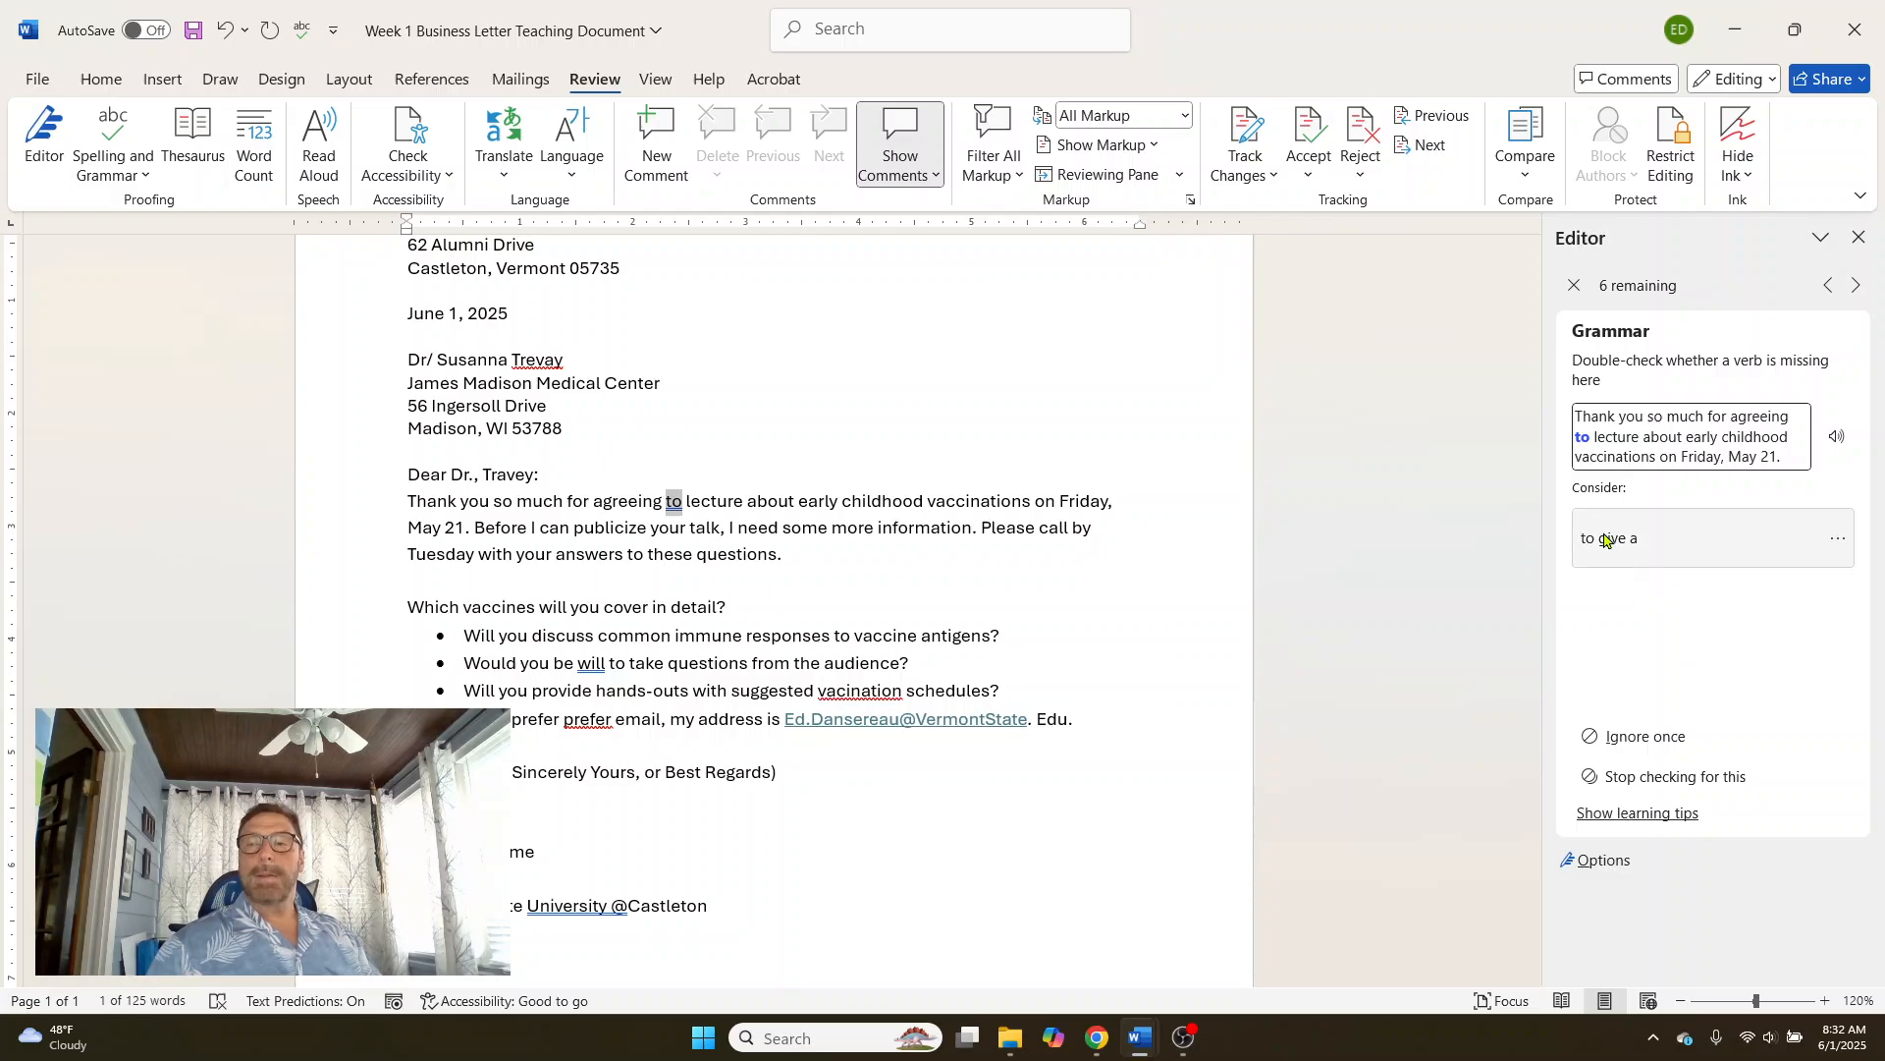
{"action": "left_click", "coordinate": [1605, 538]}
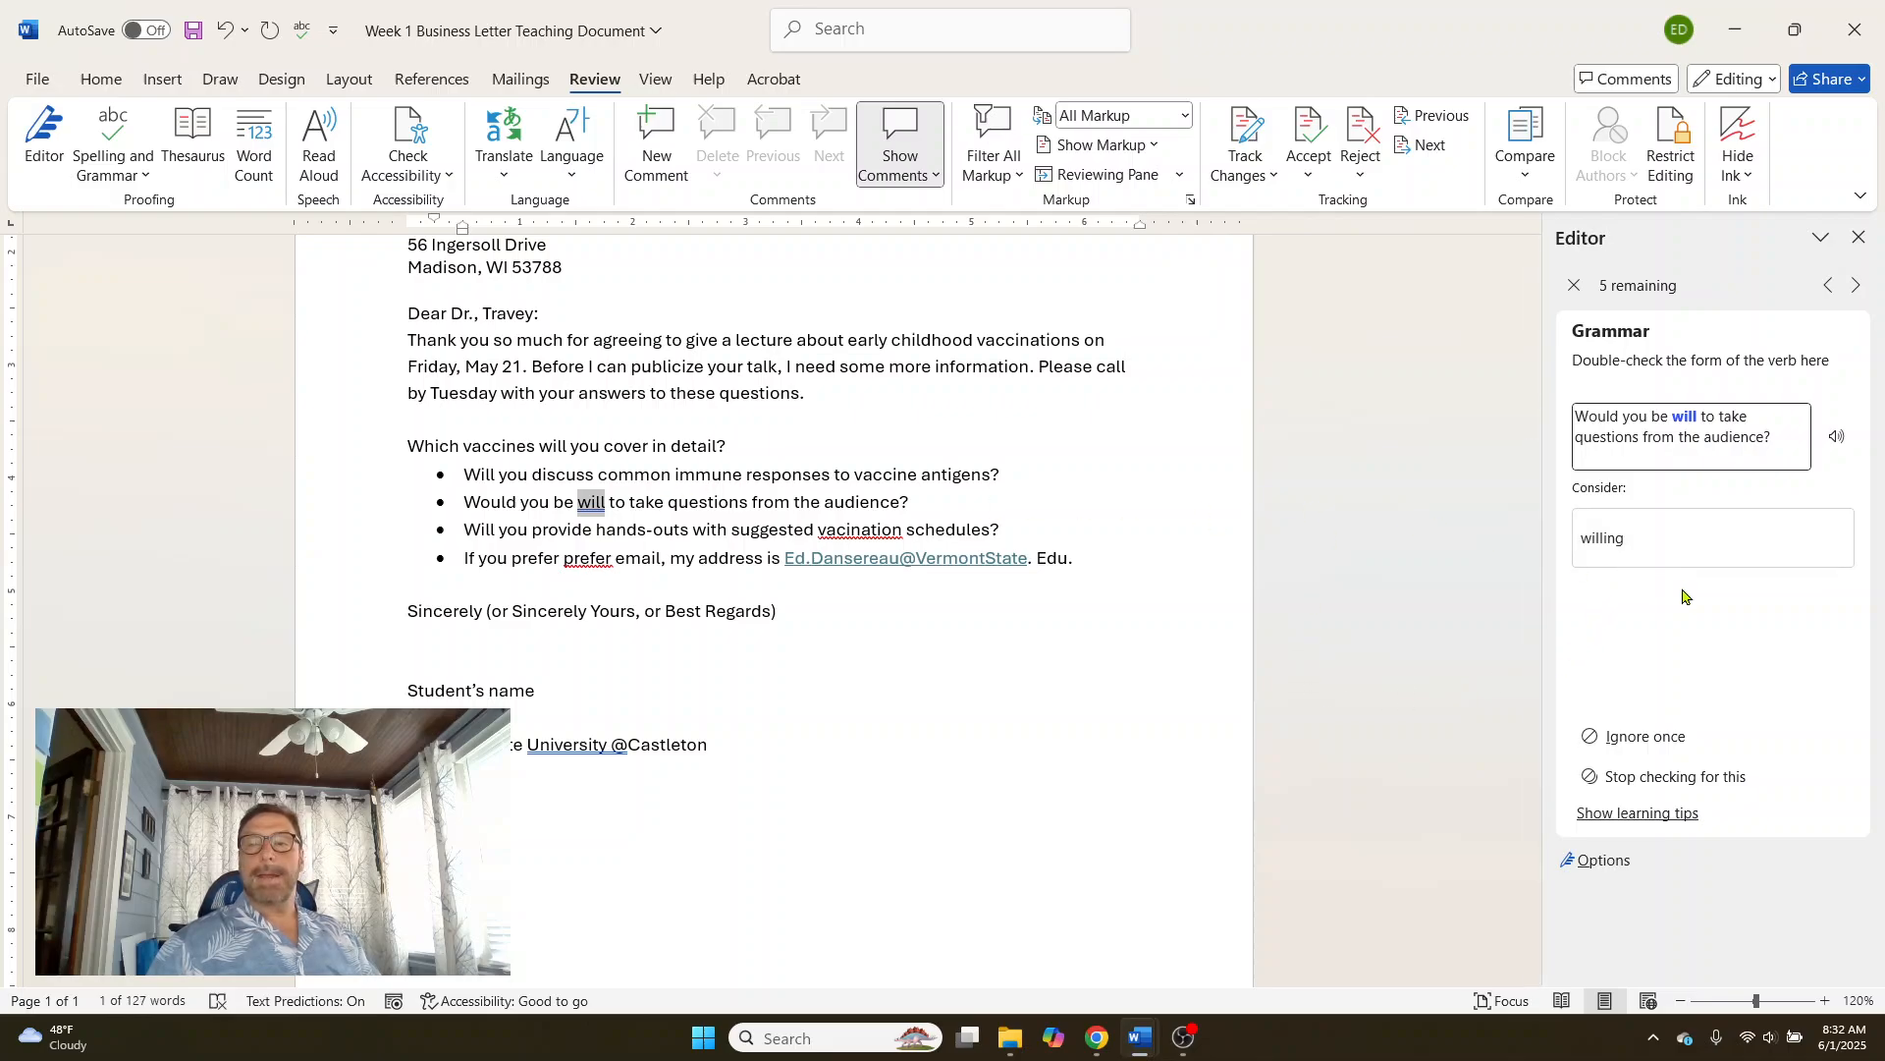
{"action": "left_click", "coordinate": [1608, 539]}
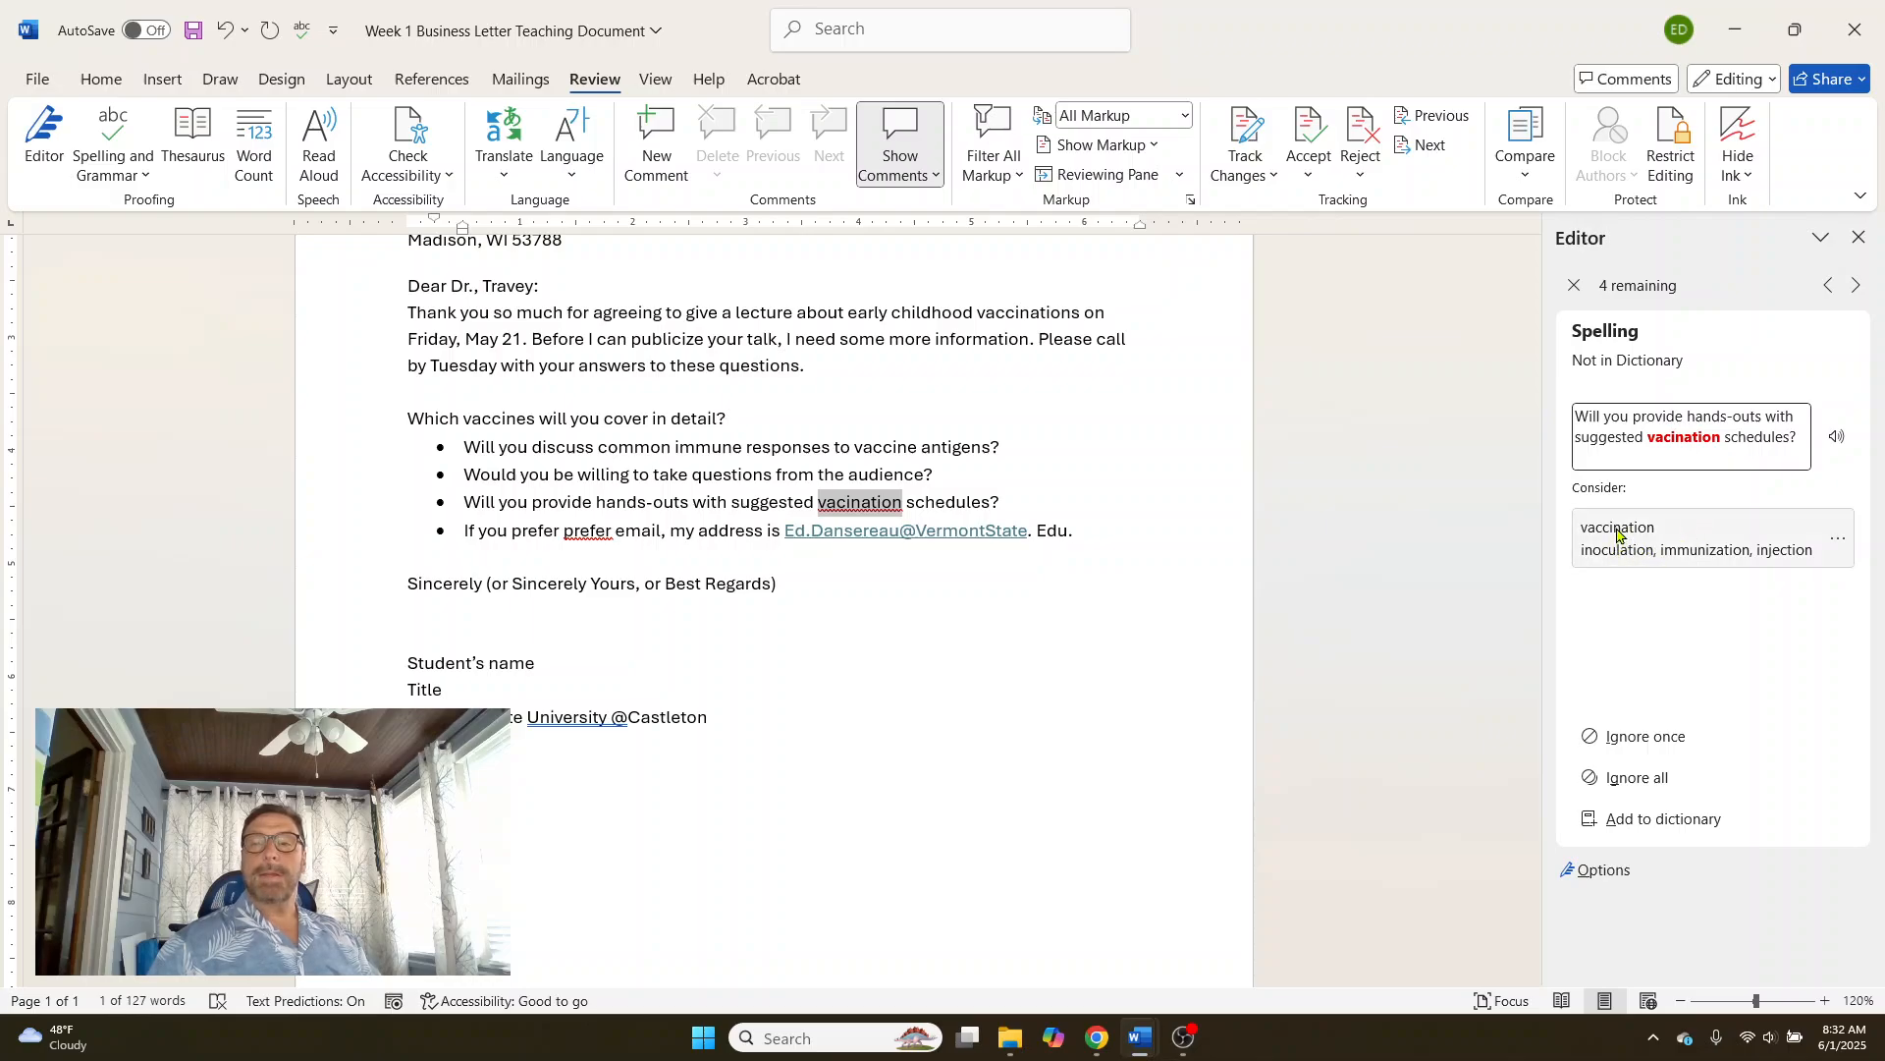
{"action": "left_click", "coordinate": [1617, 536]}
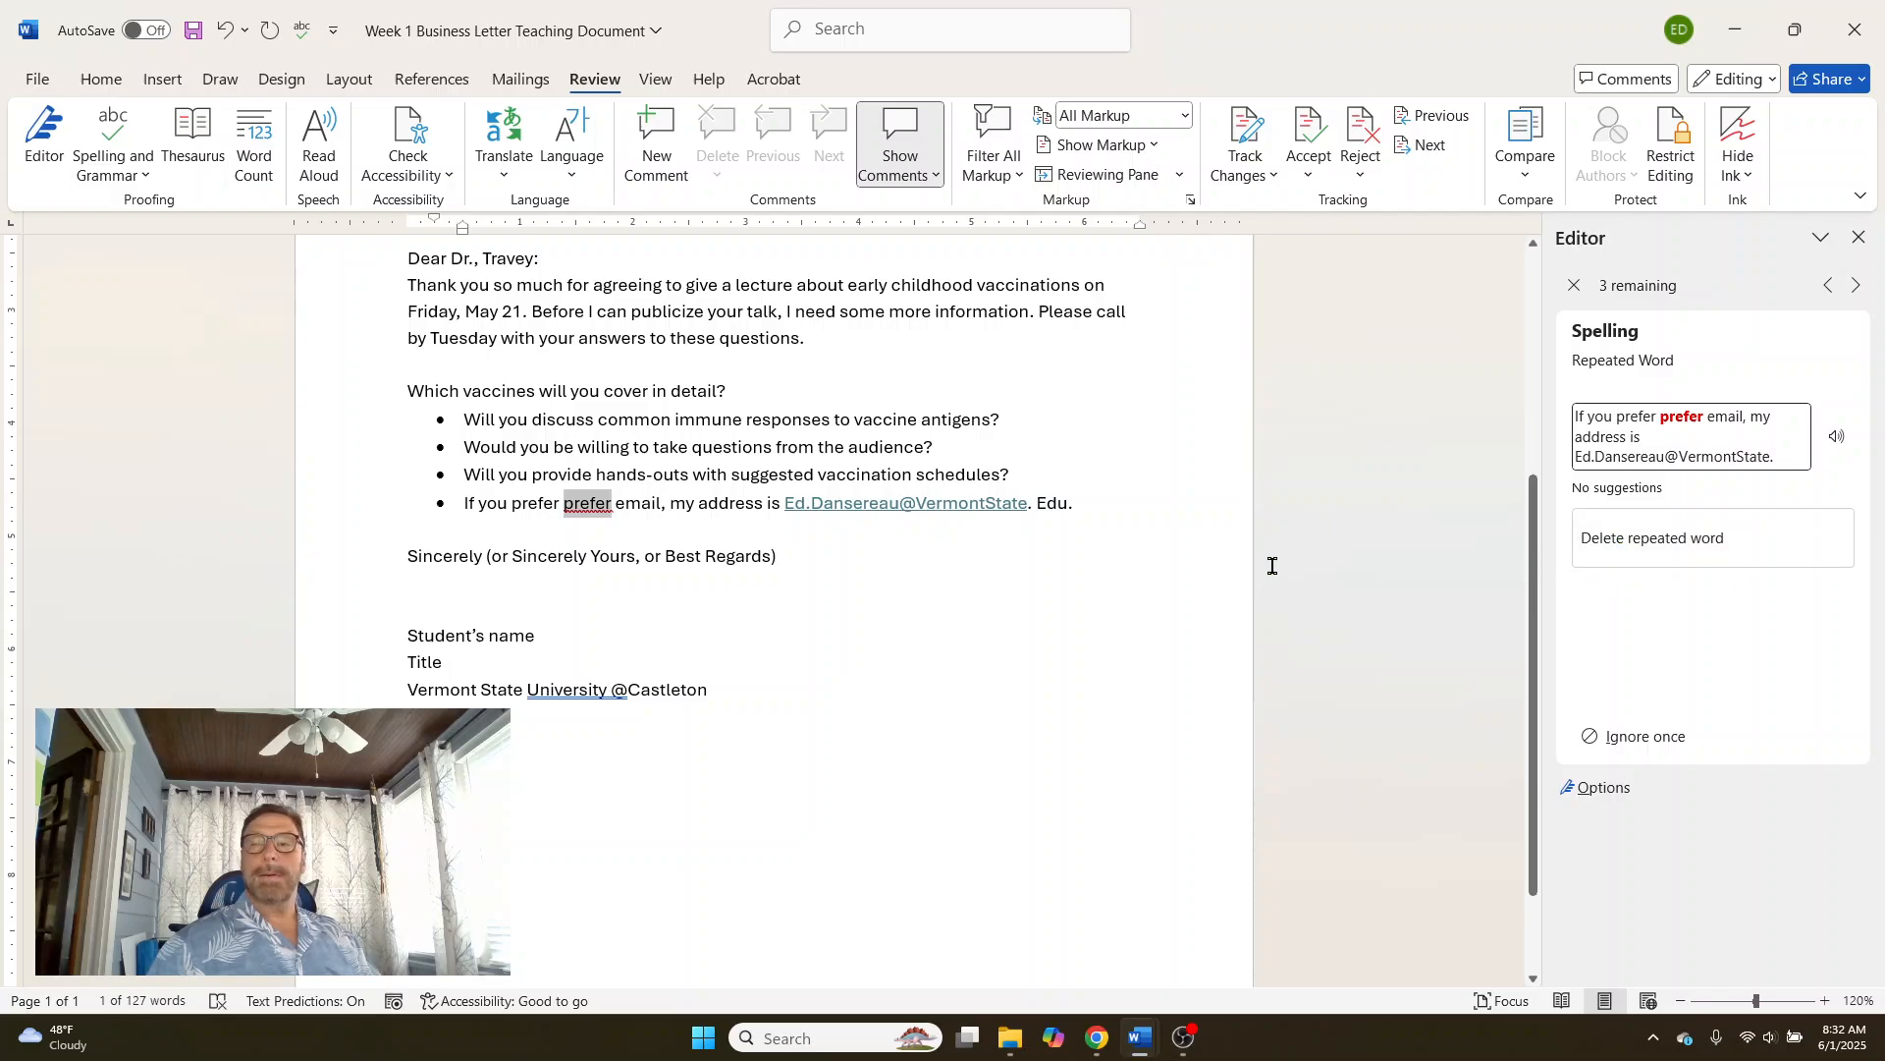
{"action": "left_click", "coordinate": [909, 550]}
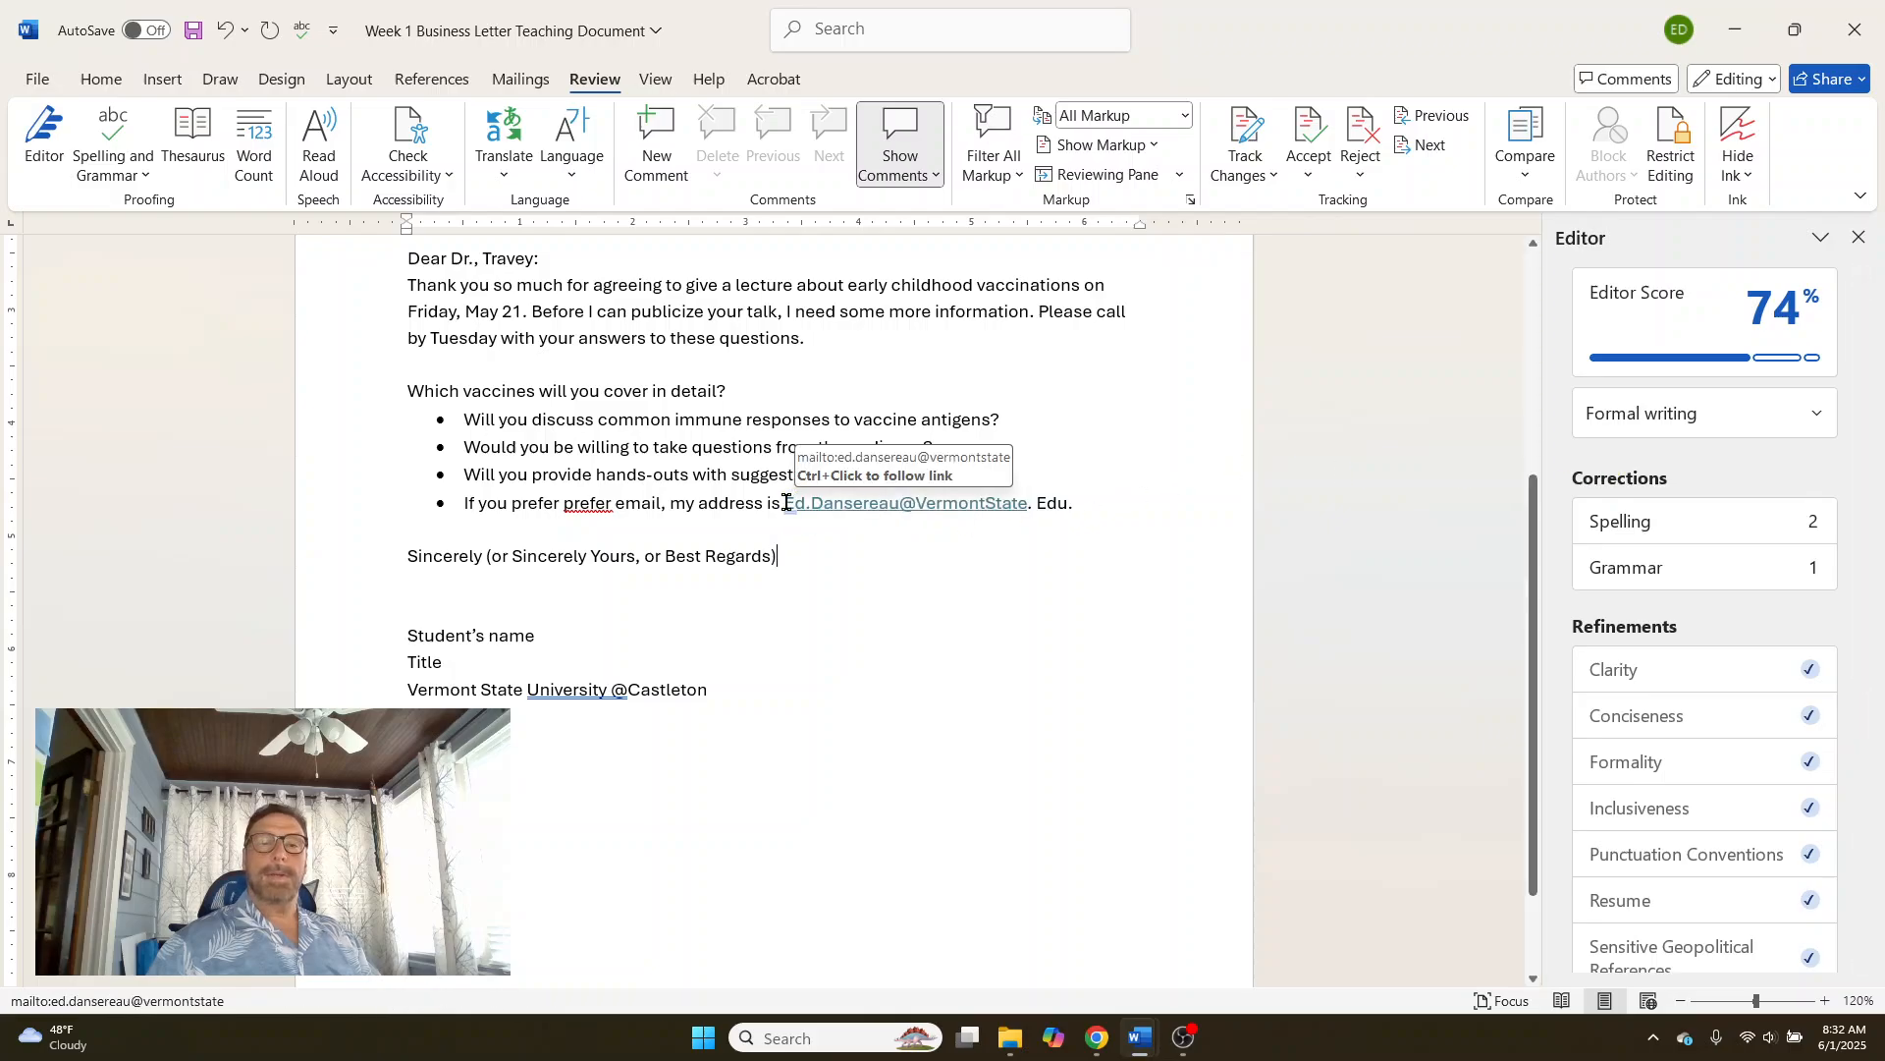
- Remove the hyperlink from the email address in the last bullet
{"action": "left_click_drag", "start_coordinate": [786, 501], "coordinate": [1074, 506]}
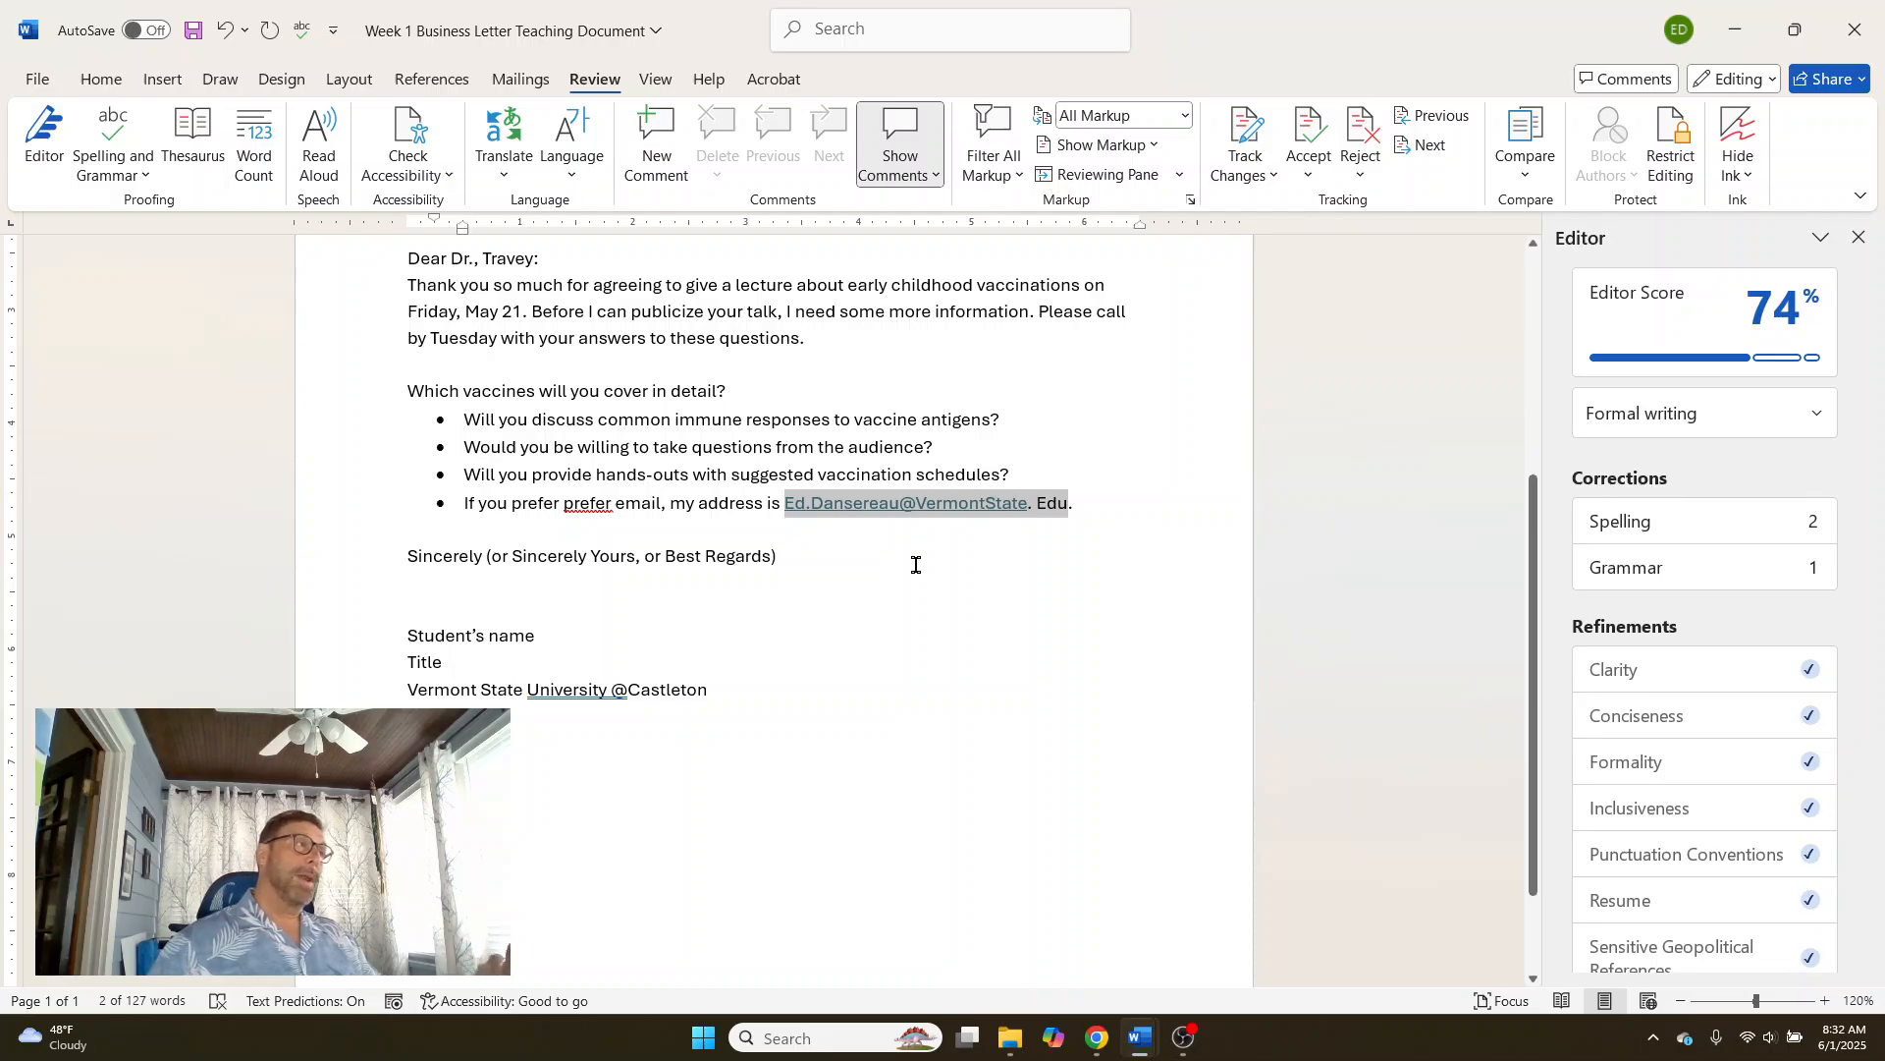
{"action": "right_click", "coordinate": [921, 510]}
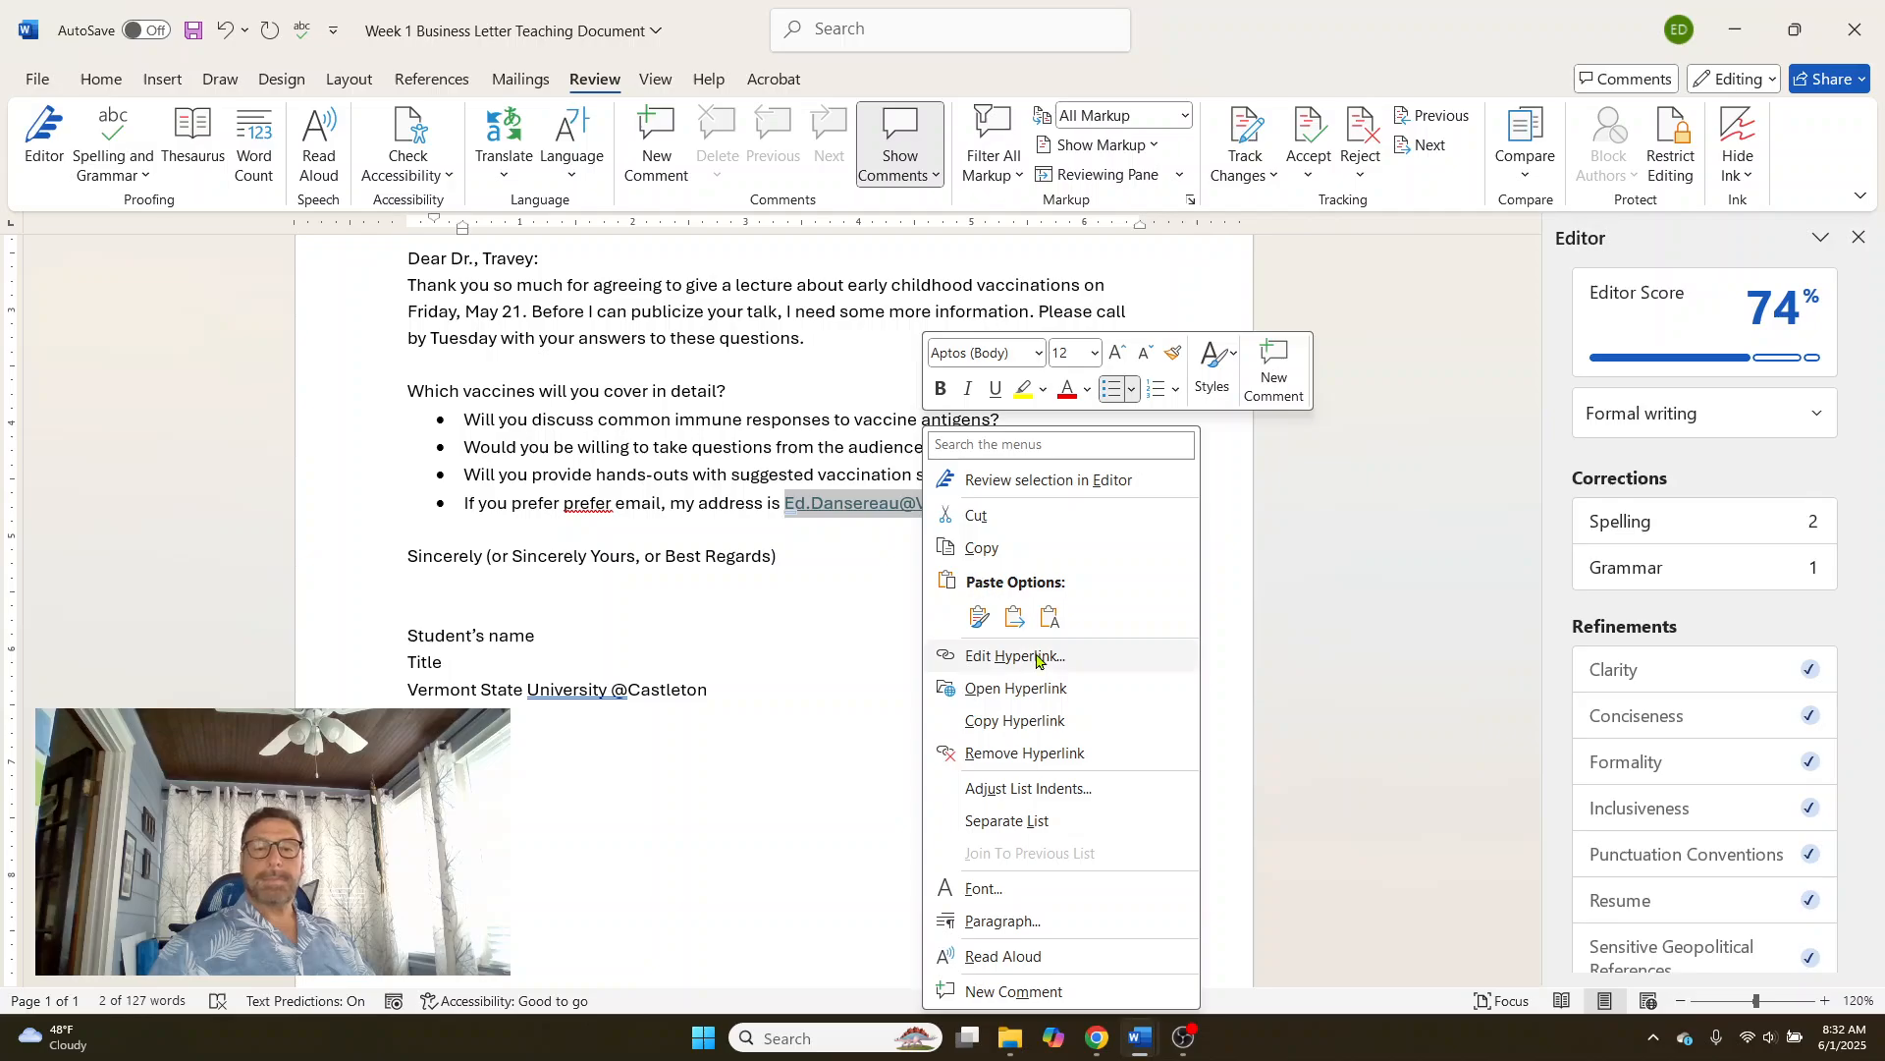
{"action": "left_click", "coordinate": [1049, 754]}
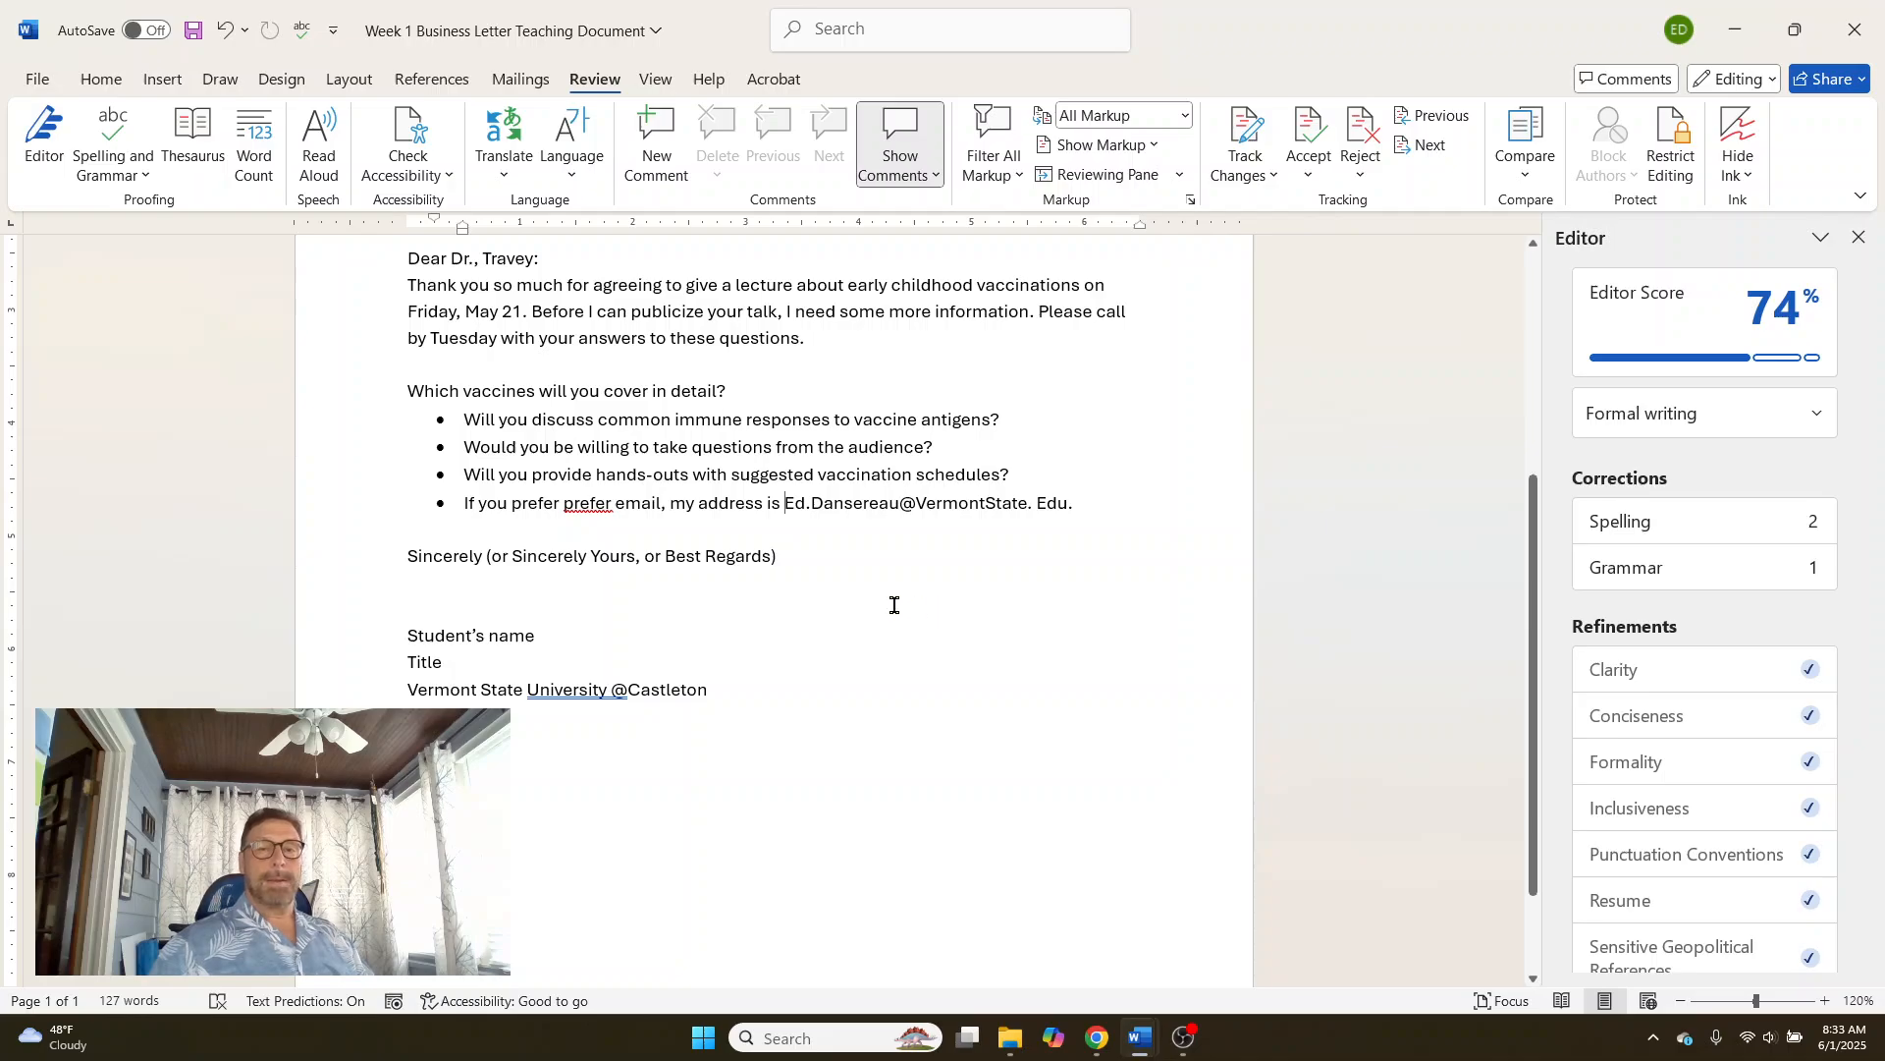
- Replace the "@" in the signature block's last line with a comma, making it "Vermont State University, Castleton"
{"action": "right_click", "coordinate": [574, 694]}
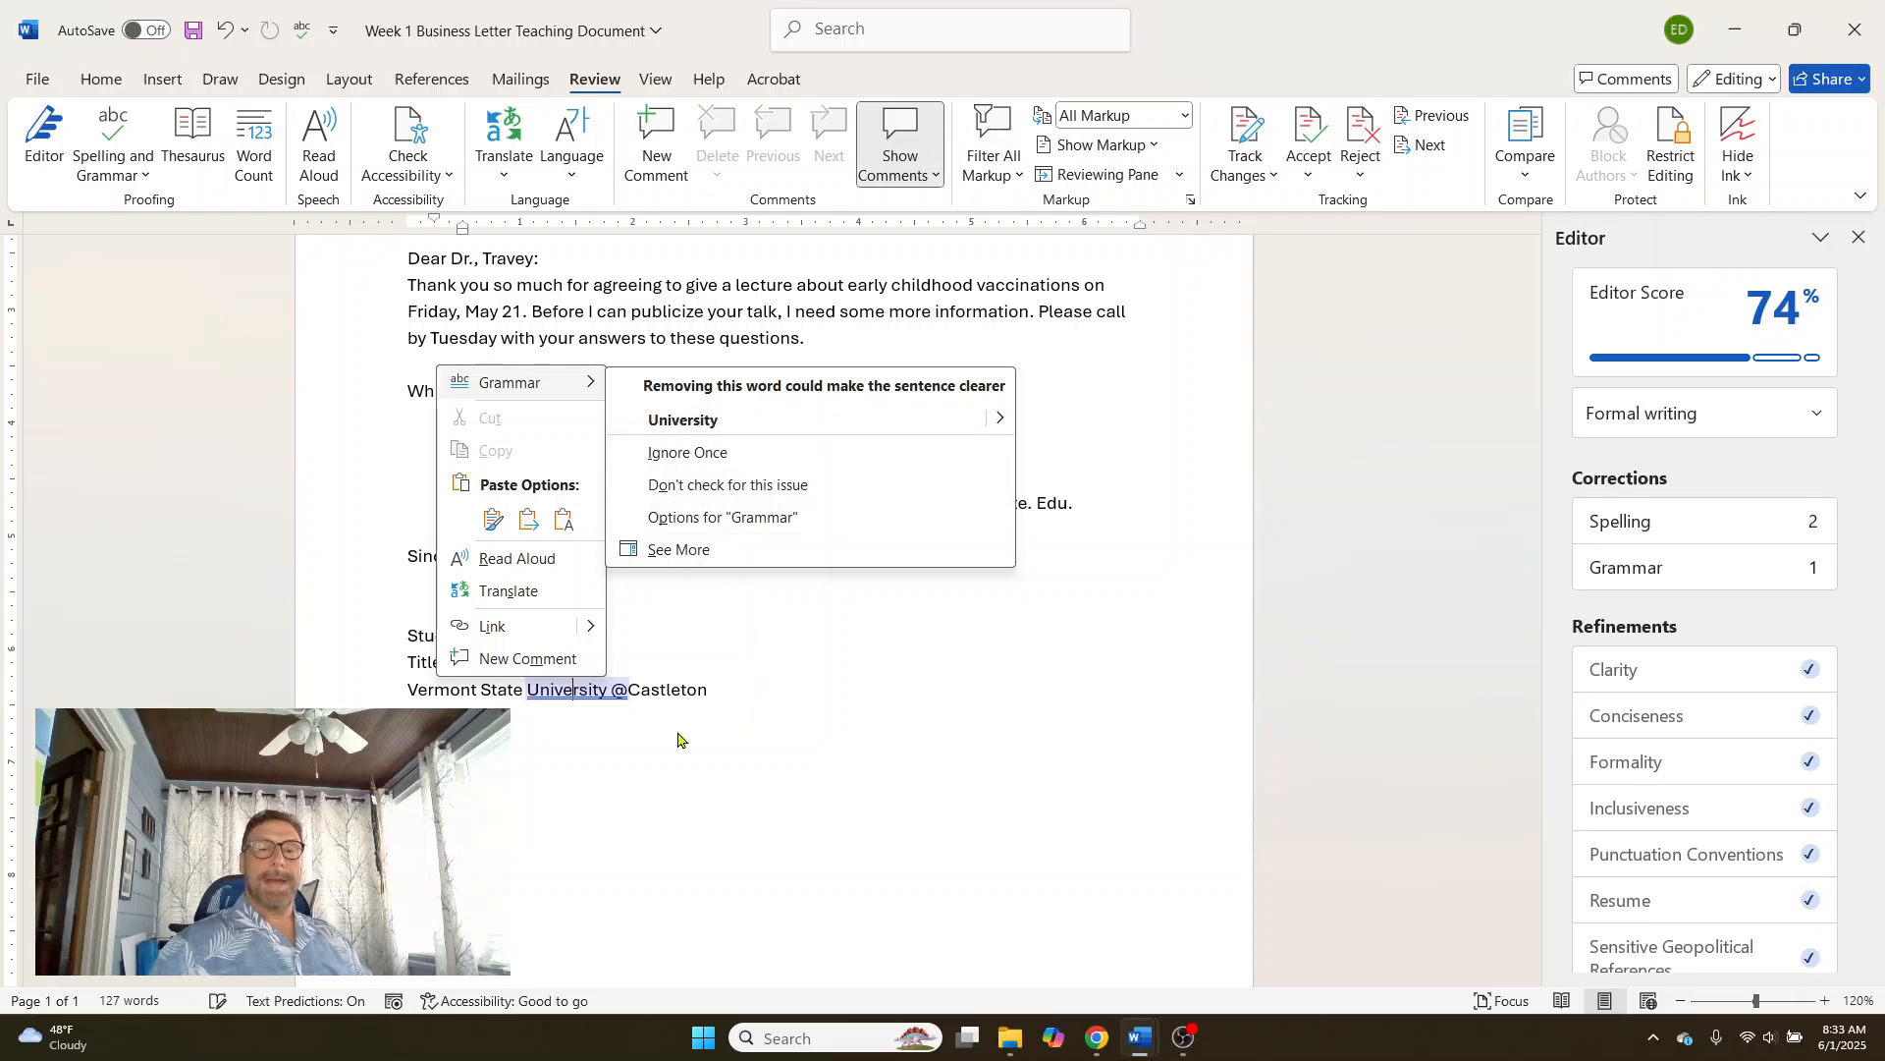
{"action": "key", "text": "Escape"}
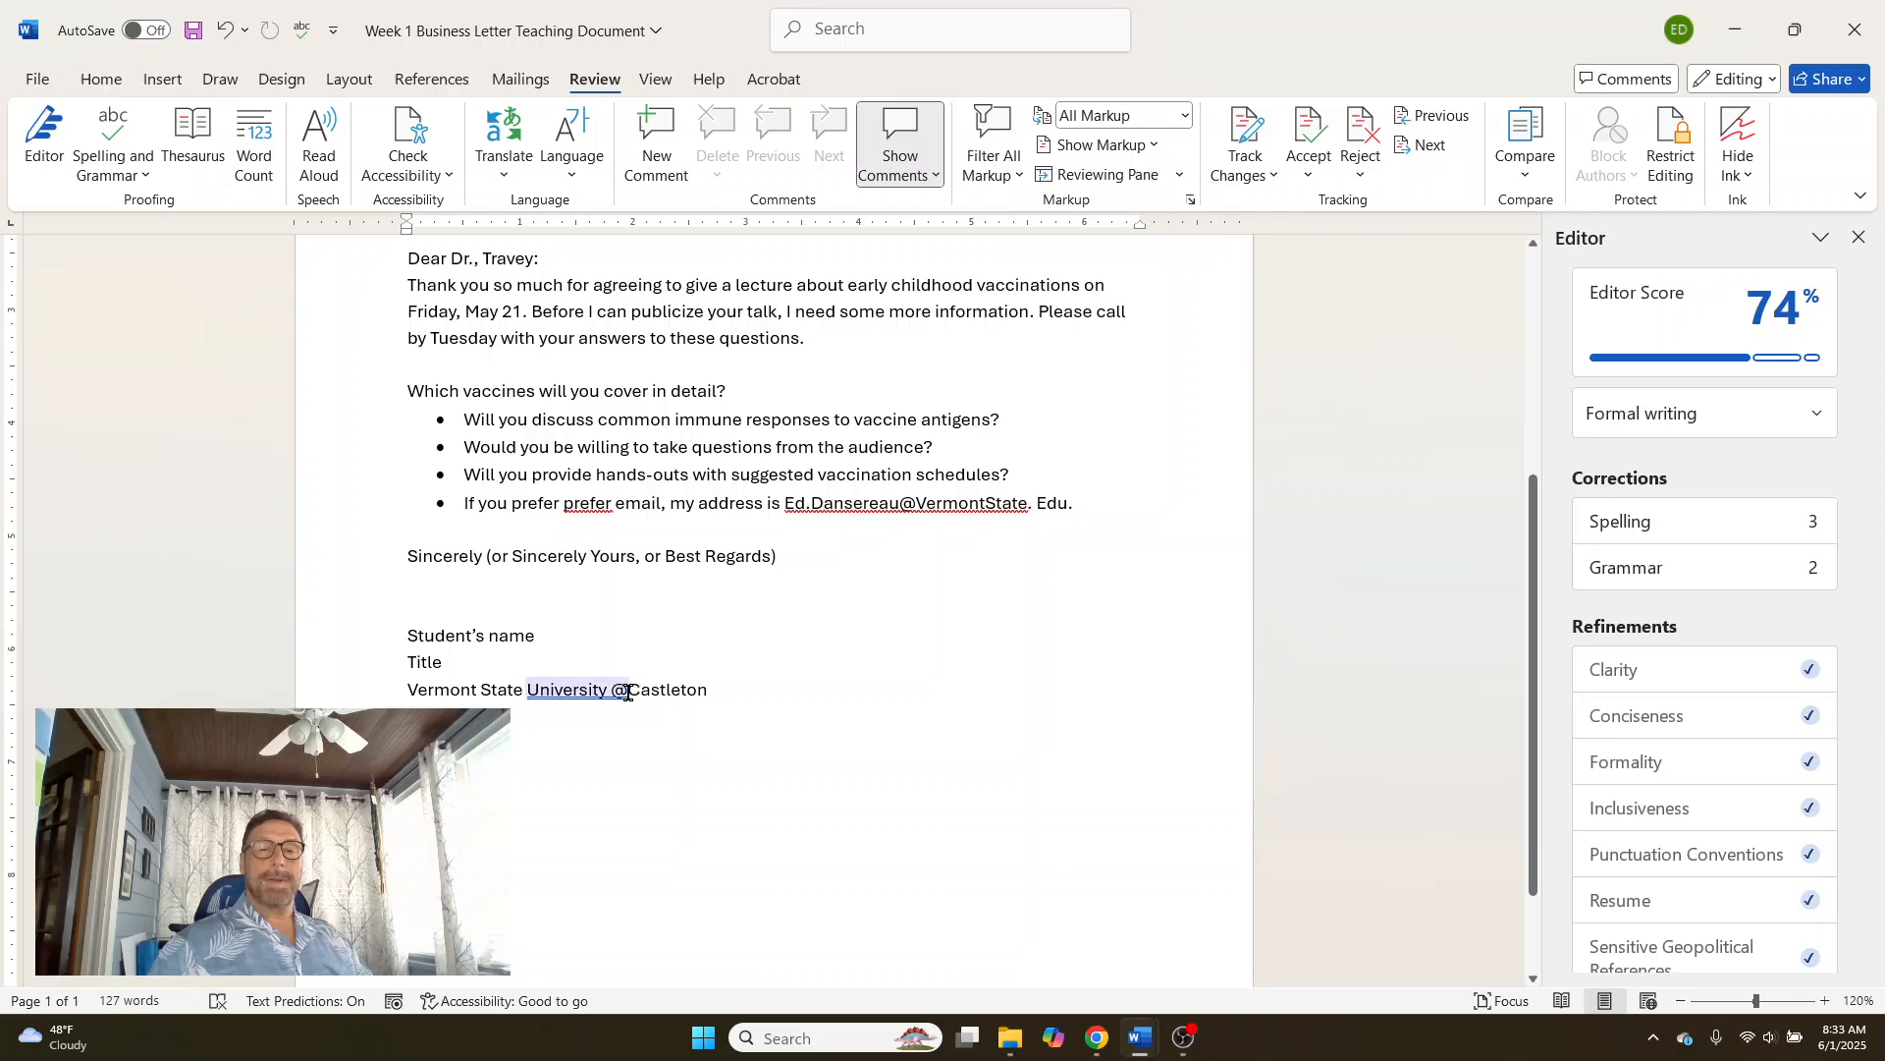
{"action": "key", "text": "Delete"}
{"action": "key", "text": "Delete"}
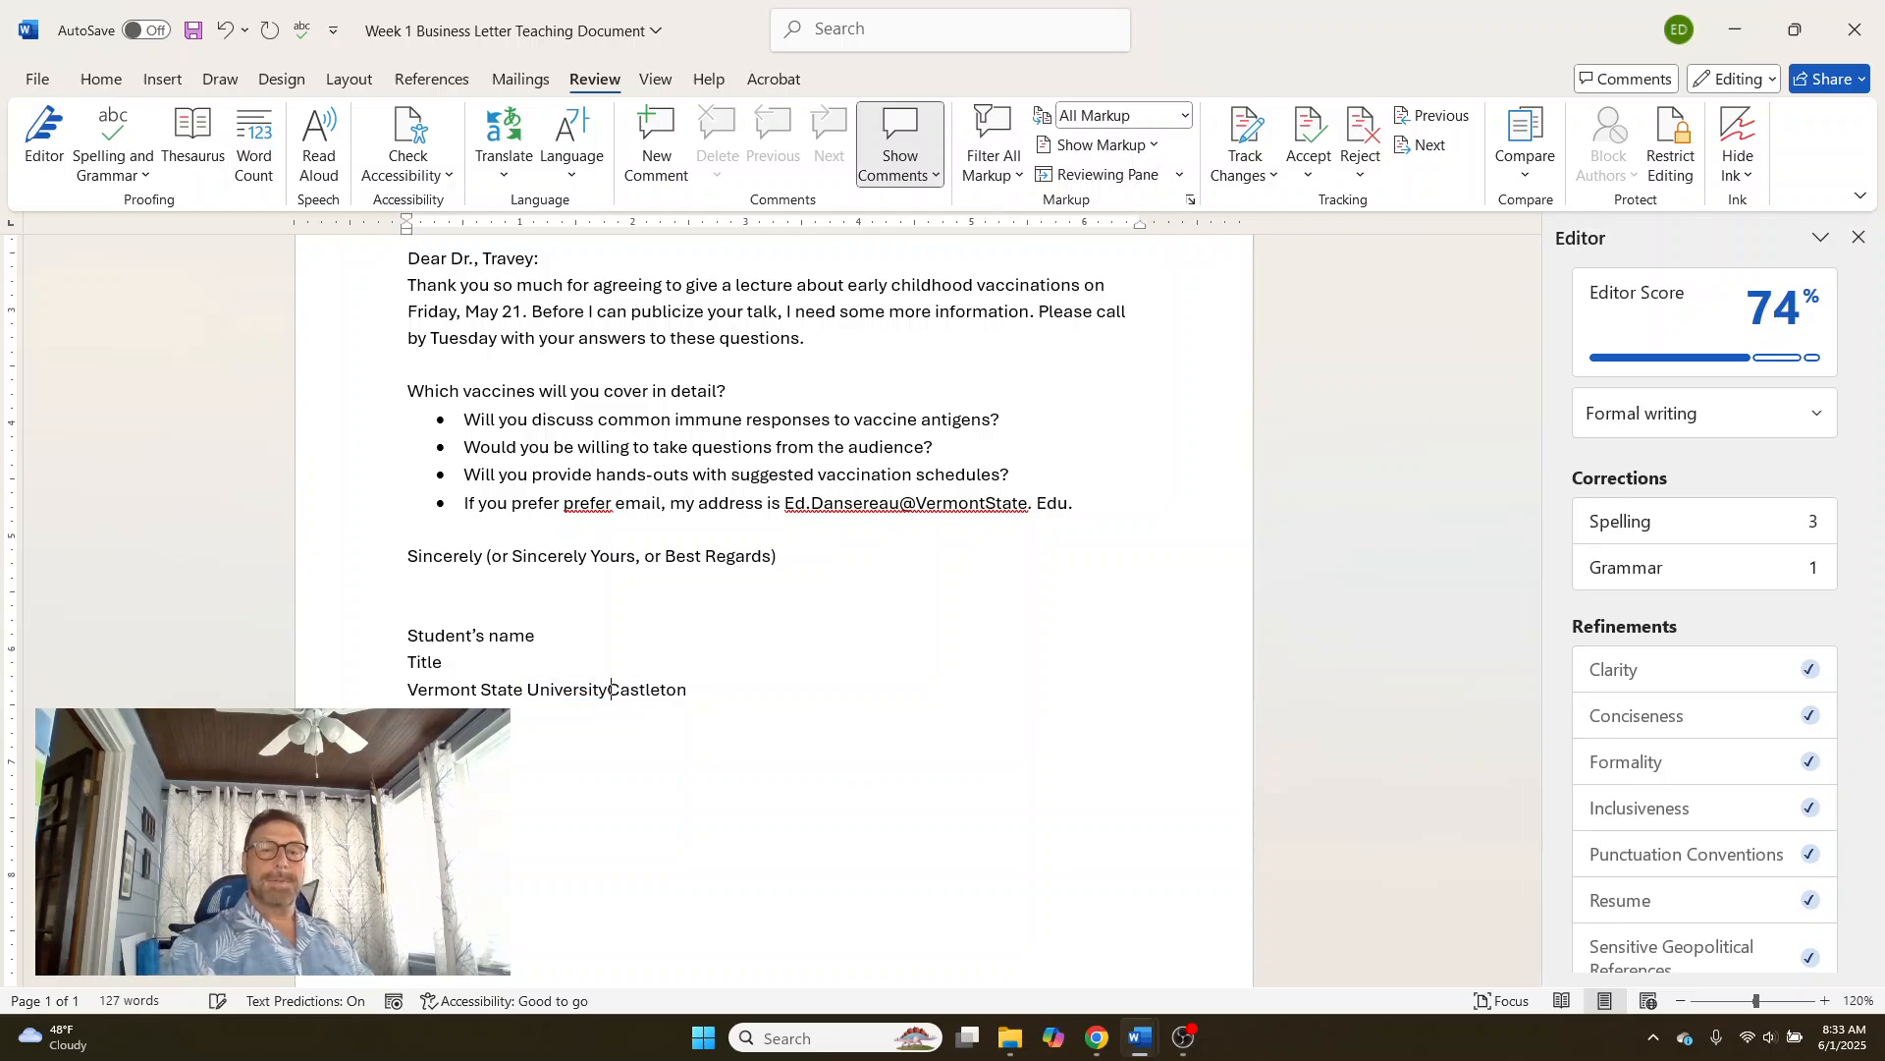
{"action": "type", "text": ","}
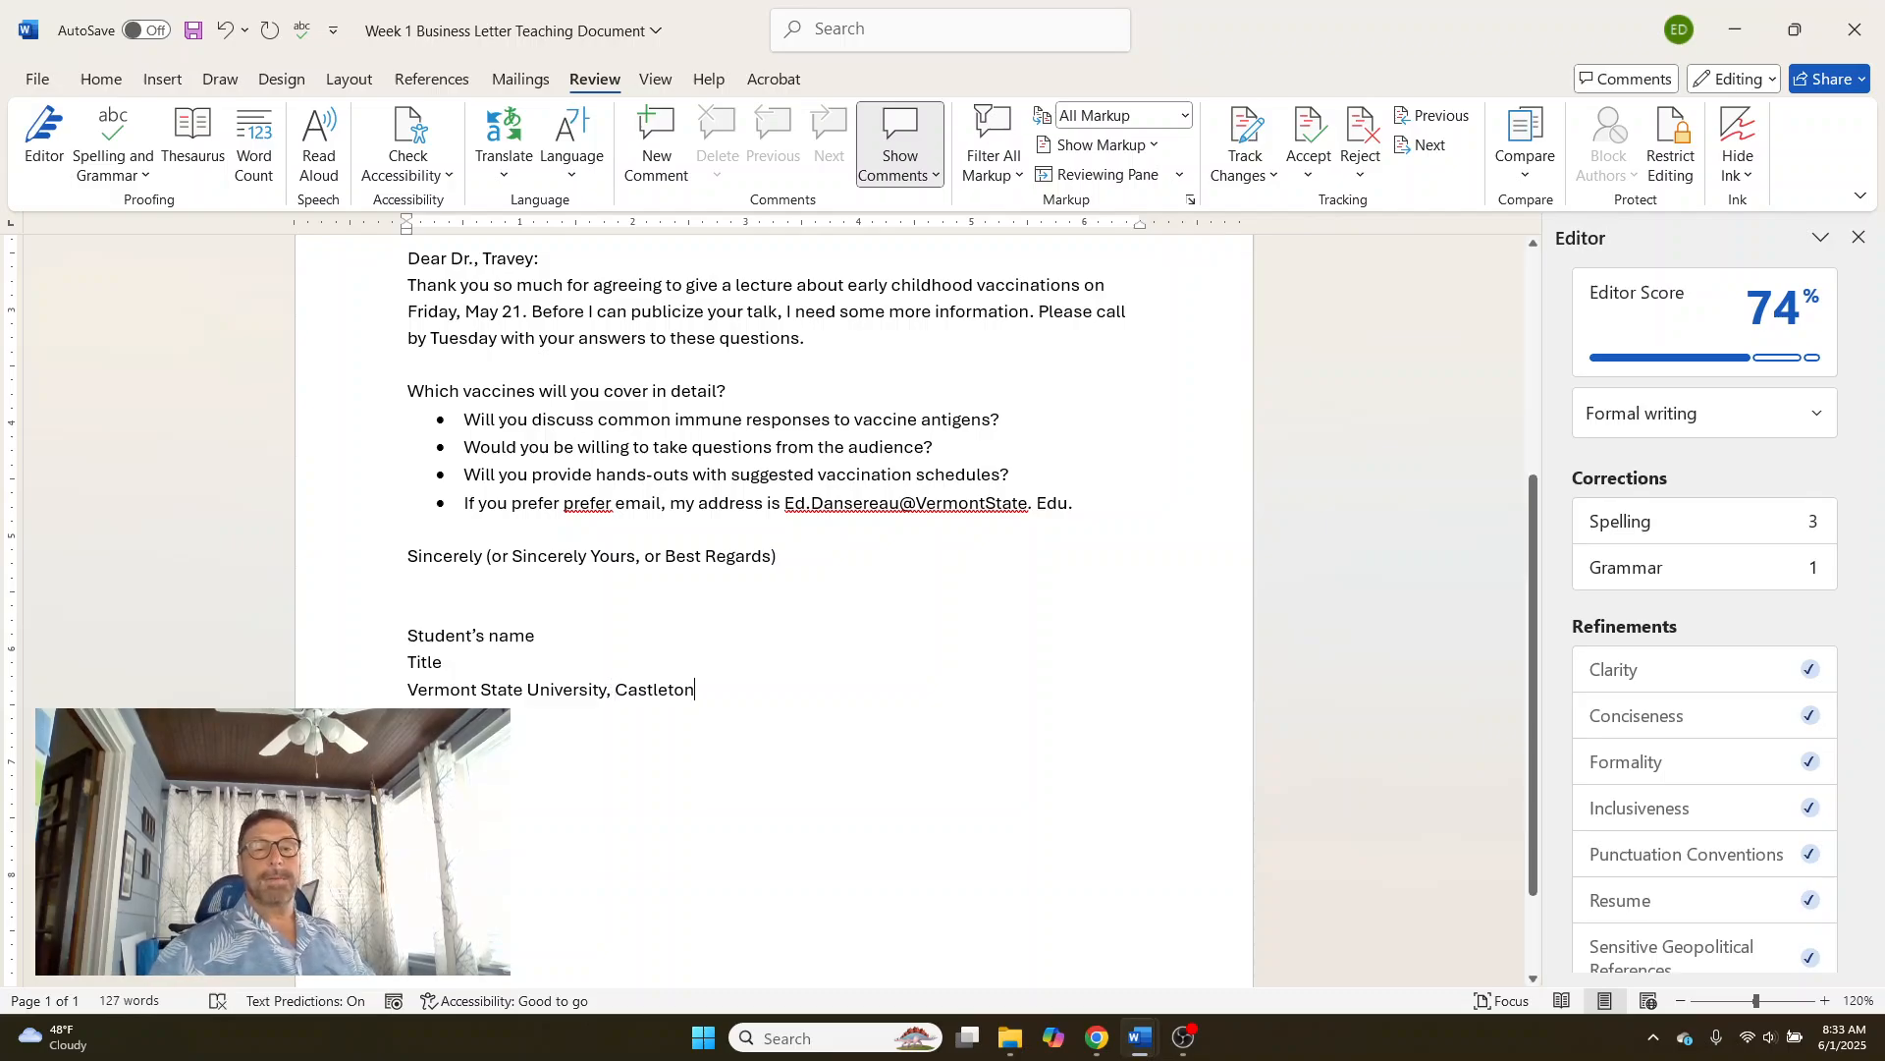
- Examine the Save As locations and the folder browsing dialog, cancel without saving, and return to the letter
{"action": "scroll", "coordinate": [706, 643], "scroll_direction": "up", "scroll_amount": 3}
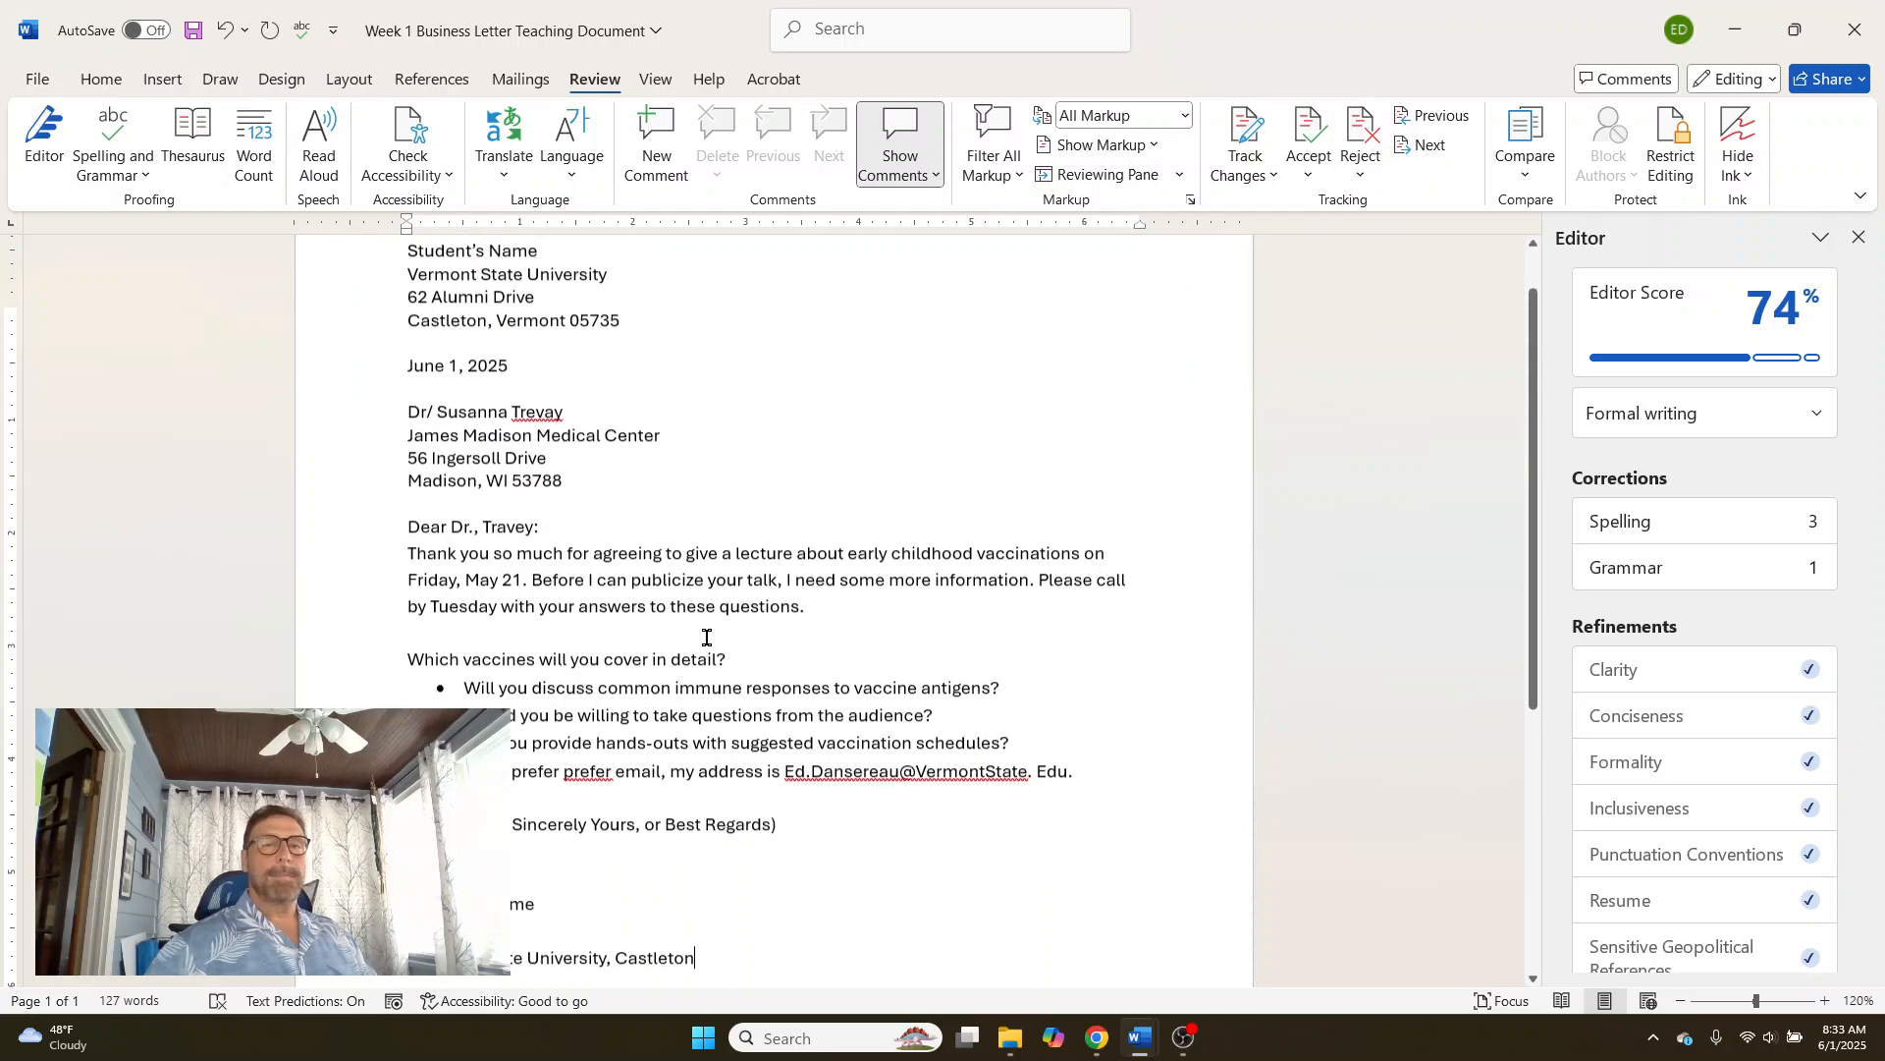
{"action": "scroll", "coordinate": [706, 637], "scroll_direction": "up", "scroll_amount": 2}
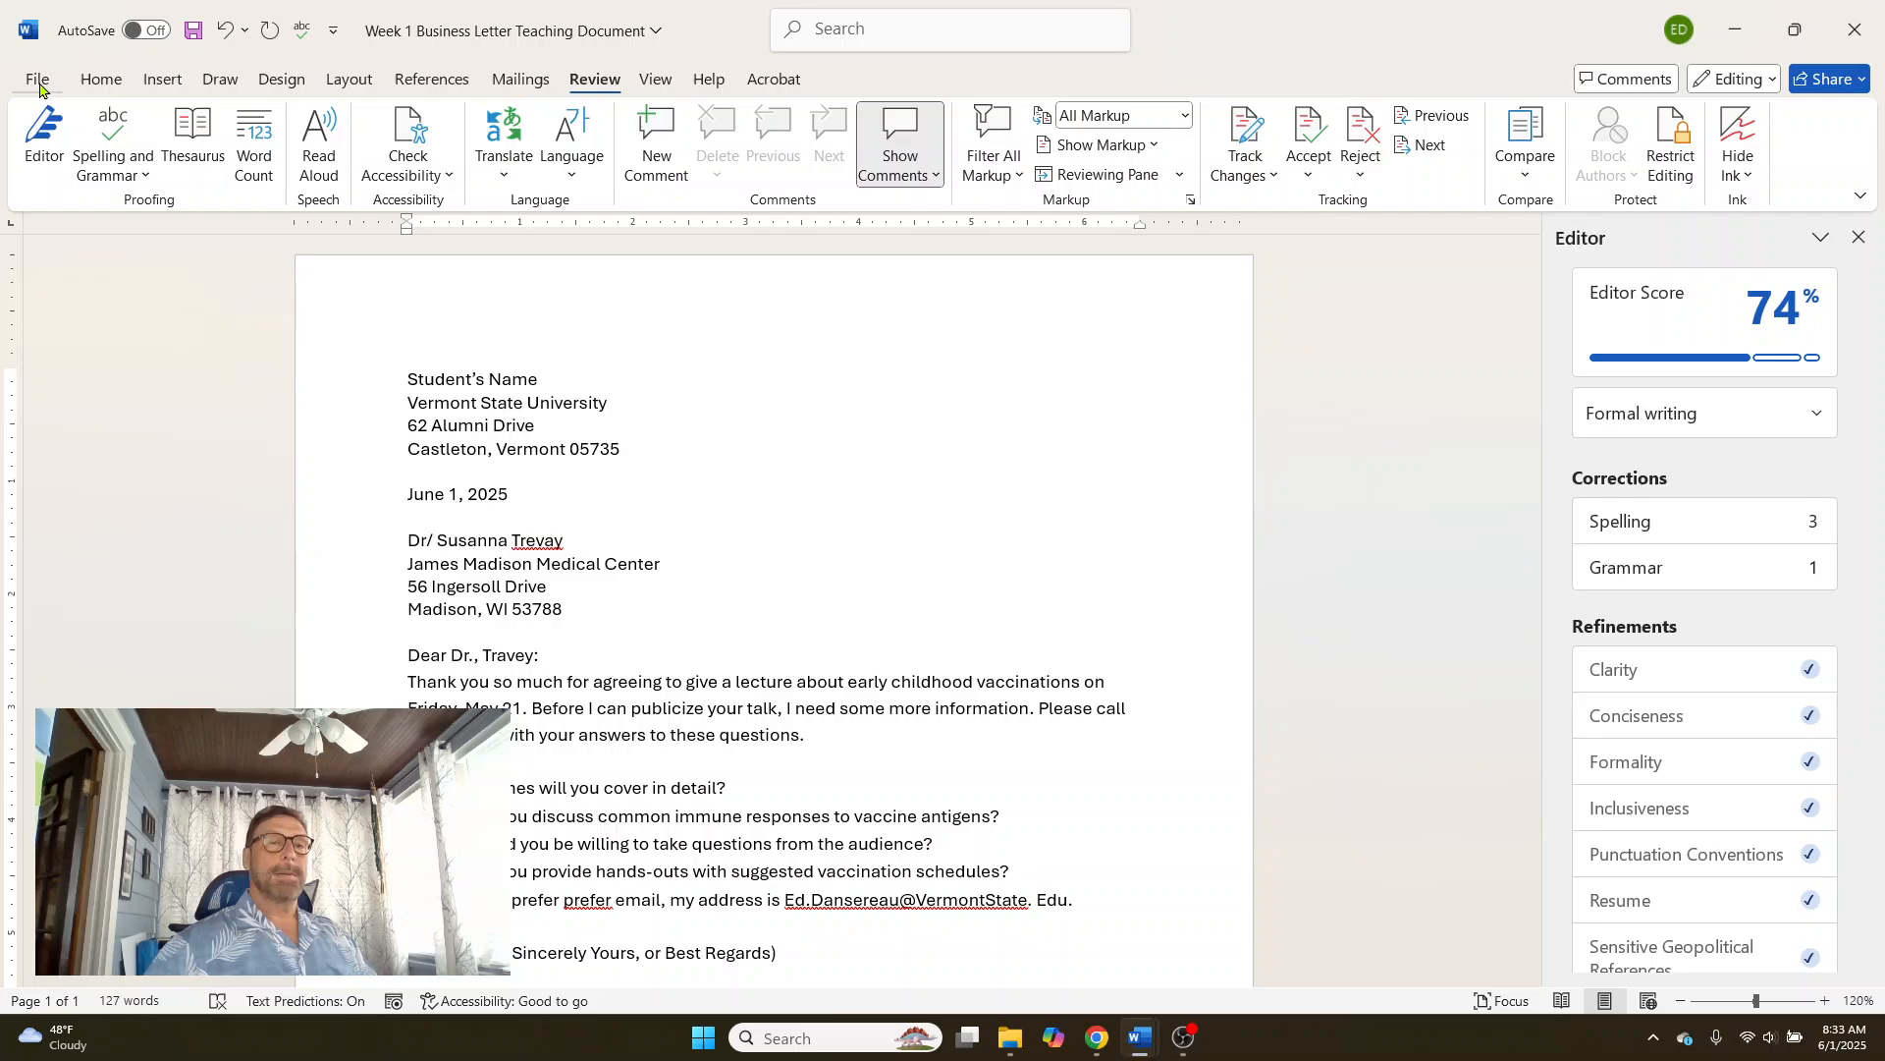
{"action": "left_click", "coordinate": [193, 41]}
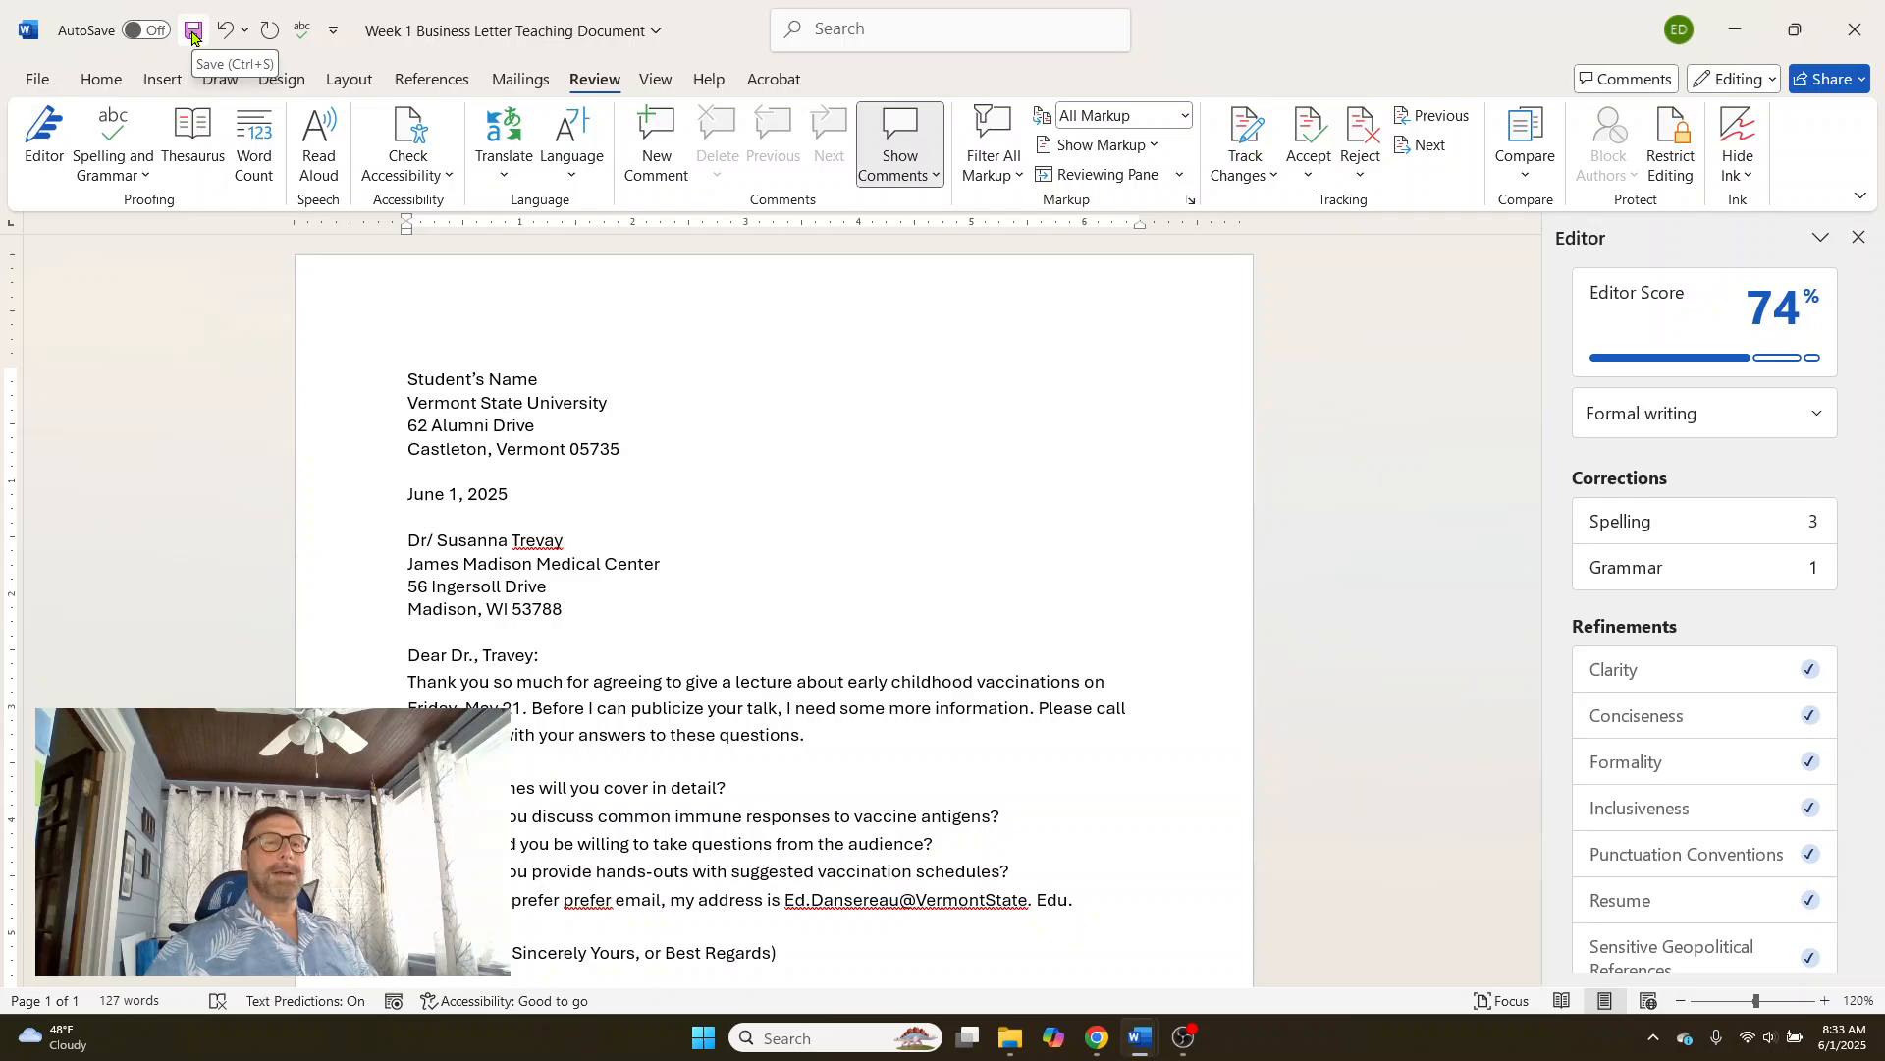
{"action": "left_click", "coordinate": [36, 83]}
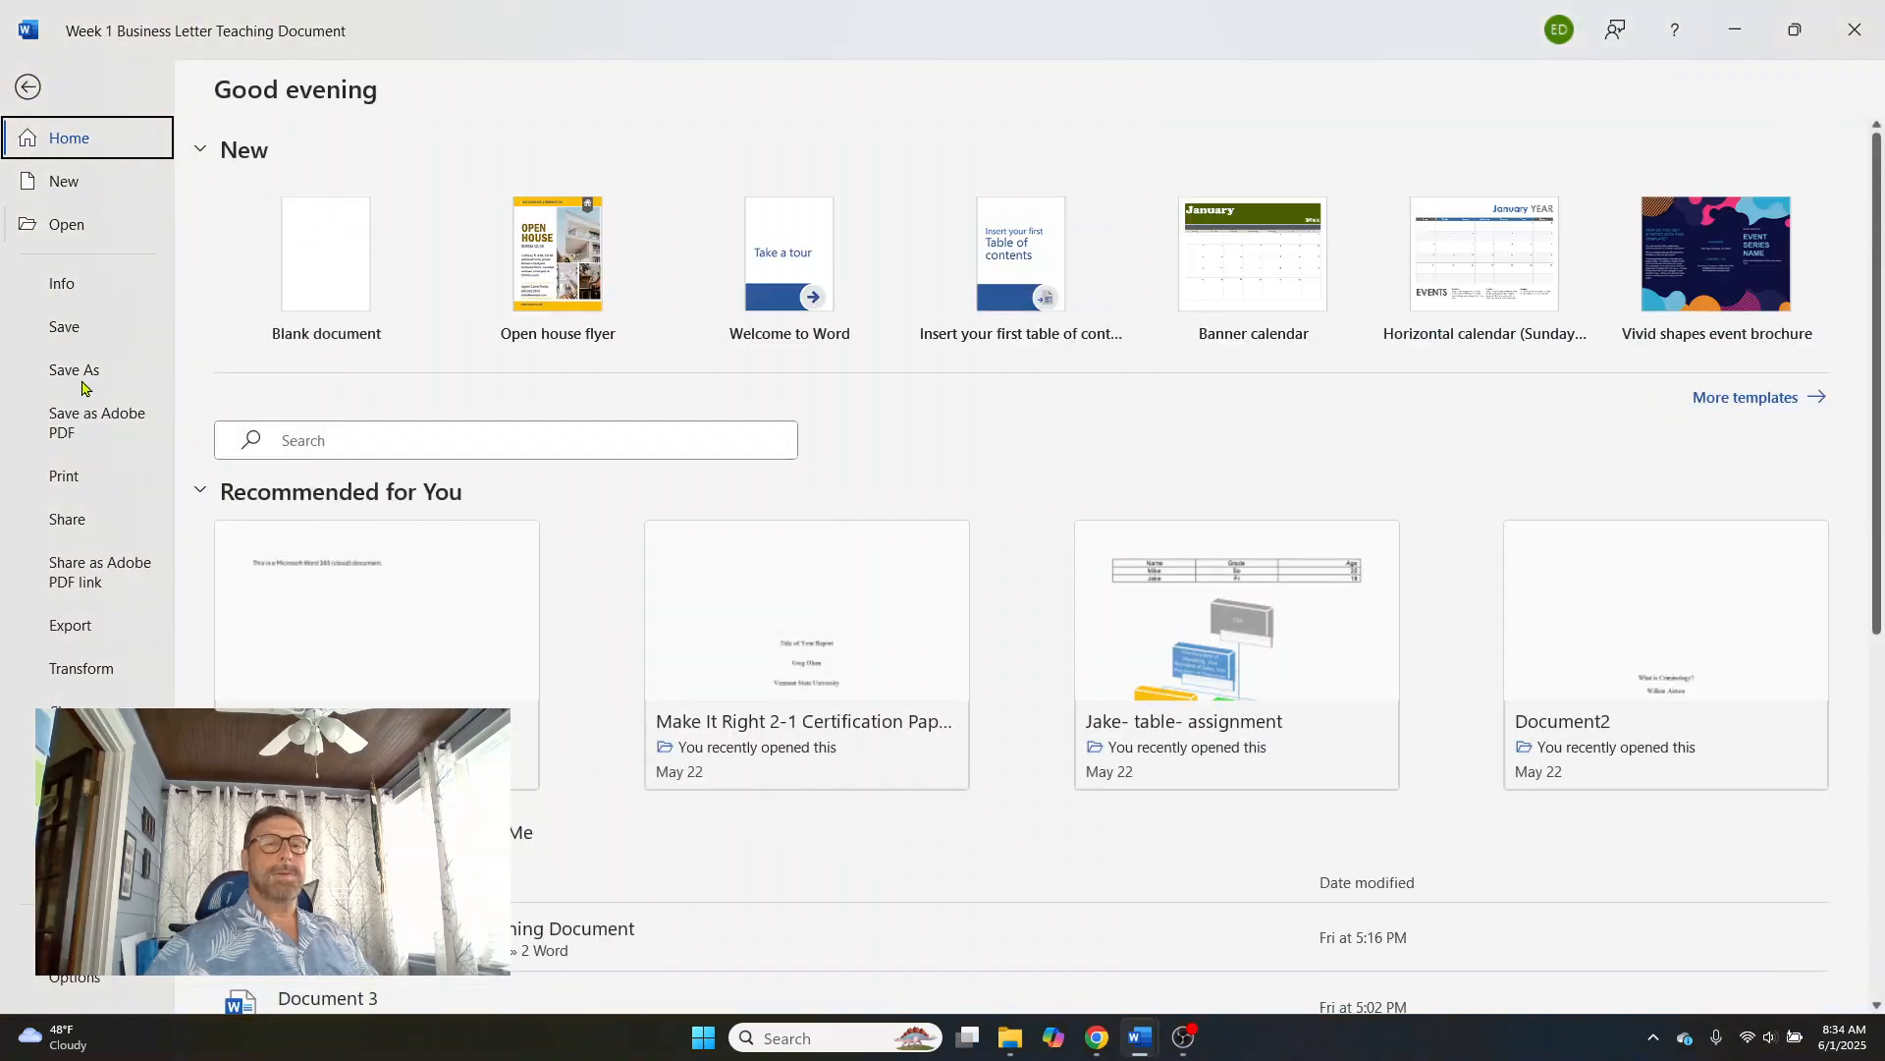
{"action": "left_click", "coordinate": [81, 380]}
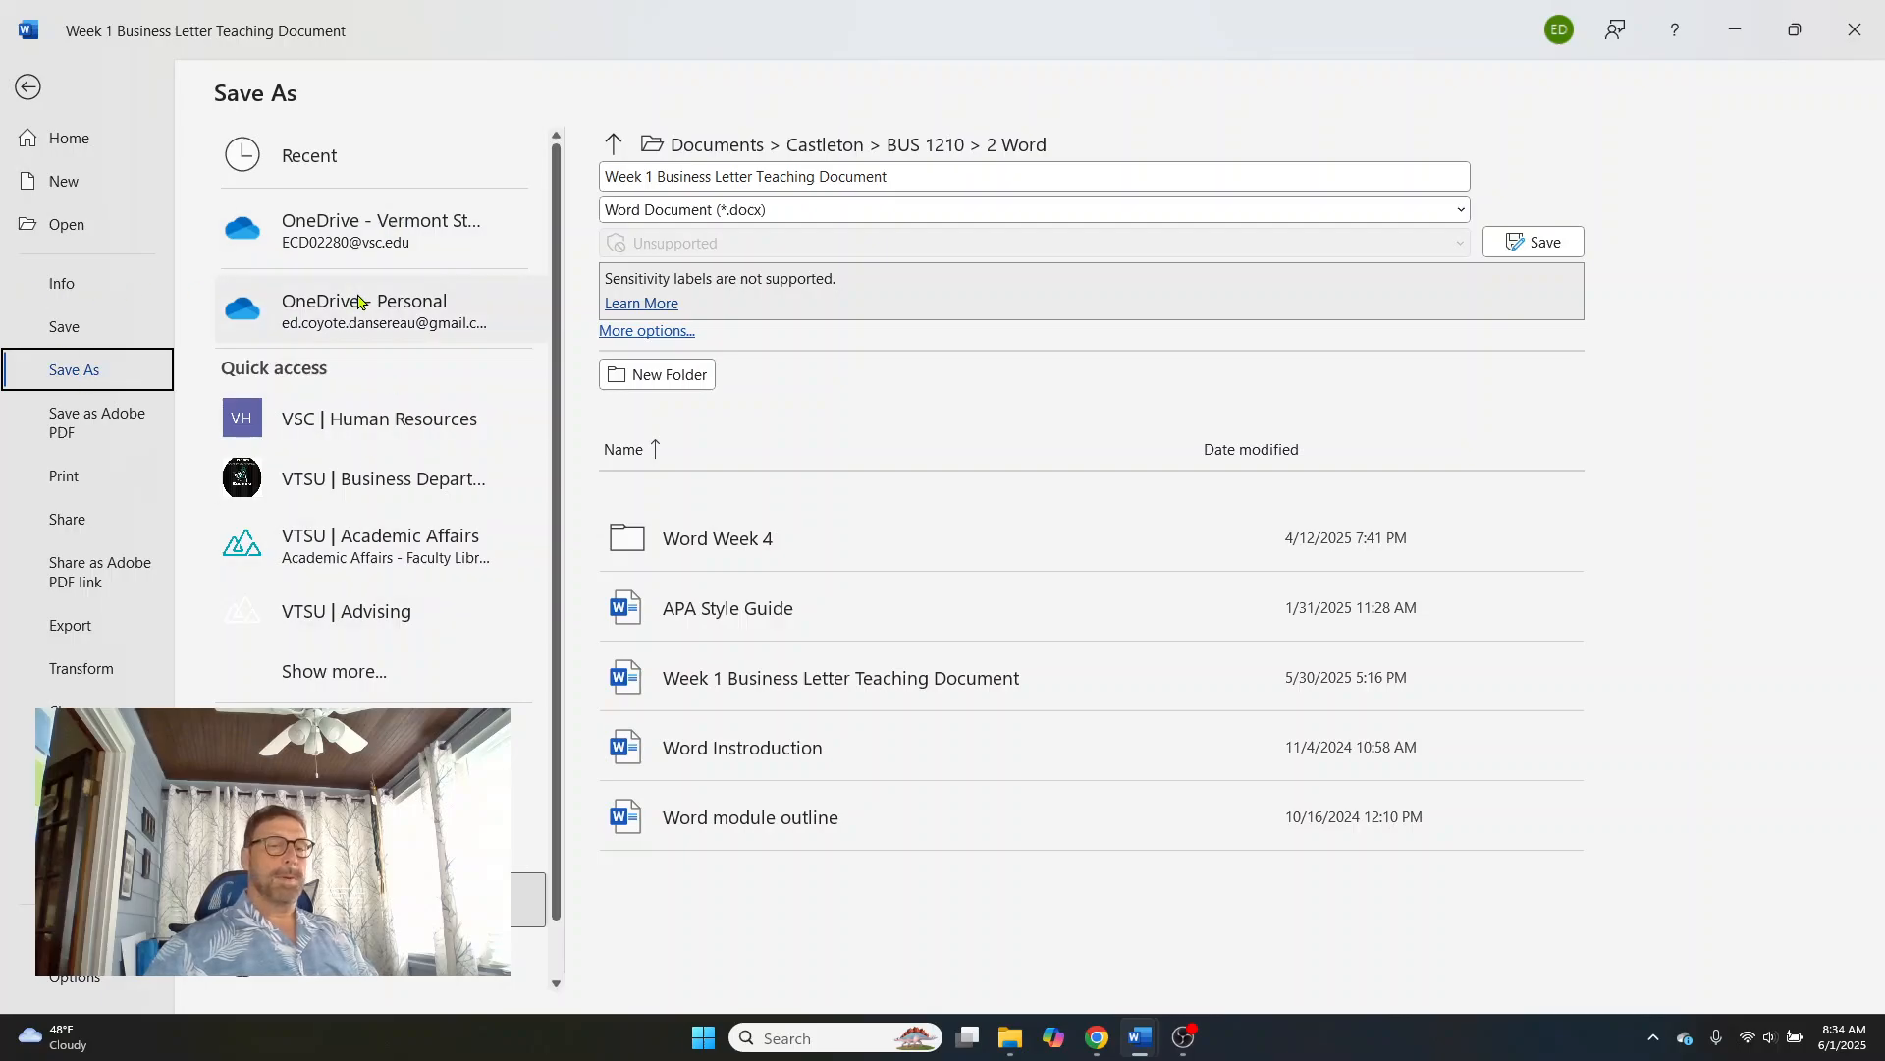
{"action": "scroll", "coordinate": [362, 307], "scroll_direction": "down", "scroll_amount": 1}
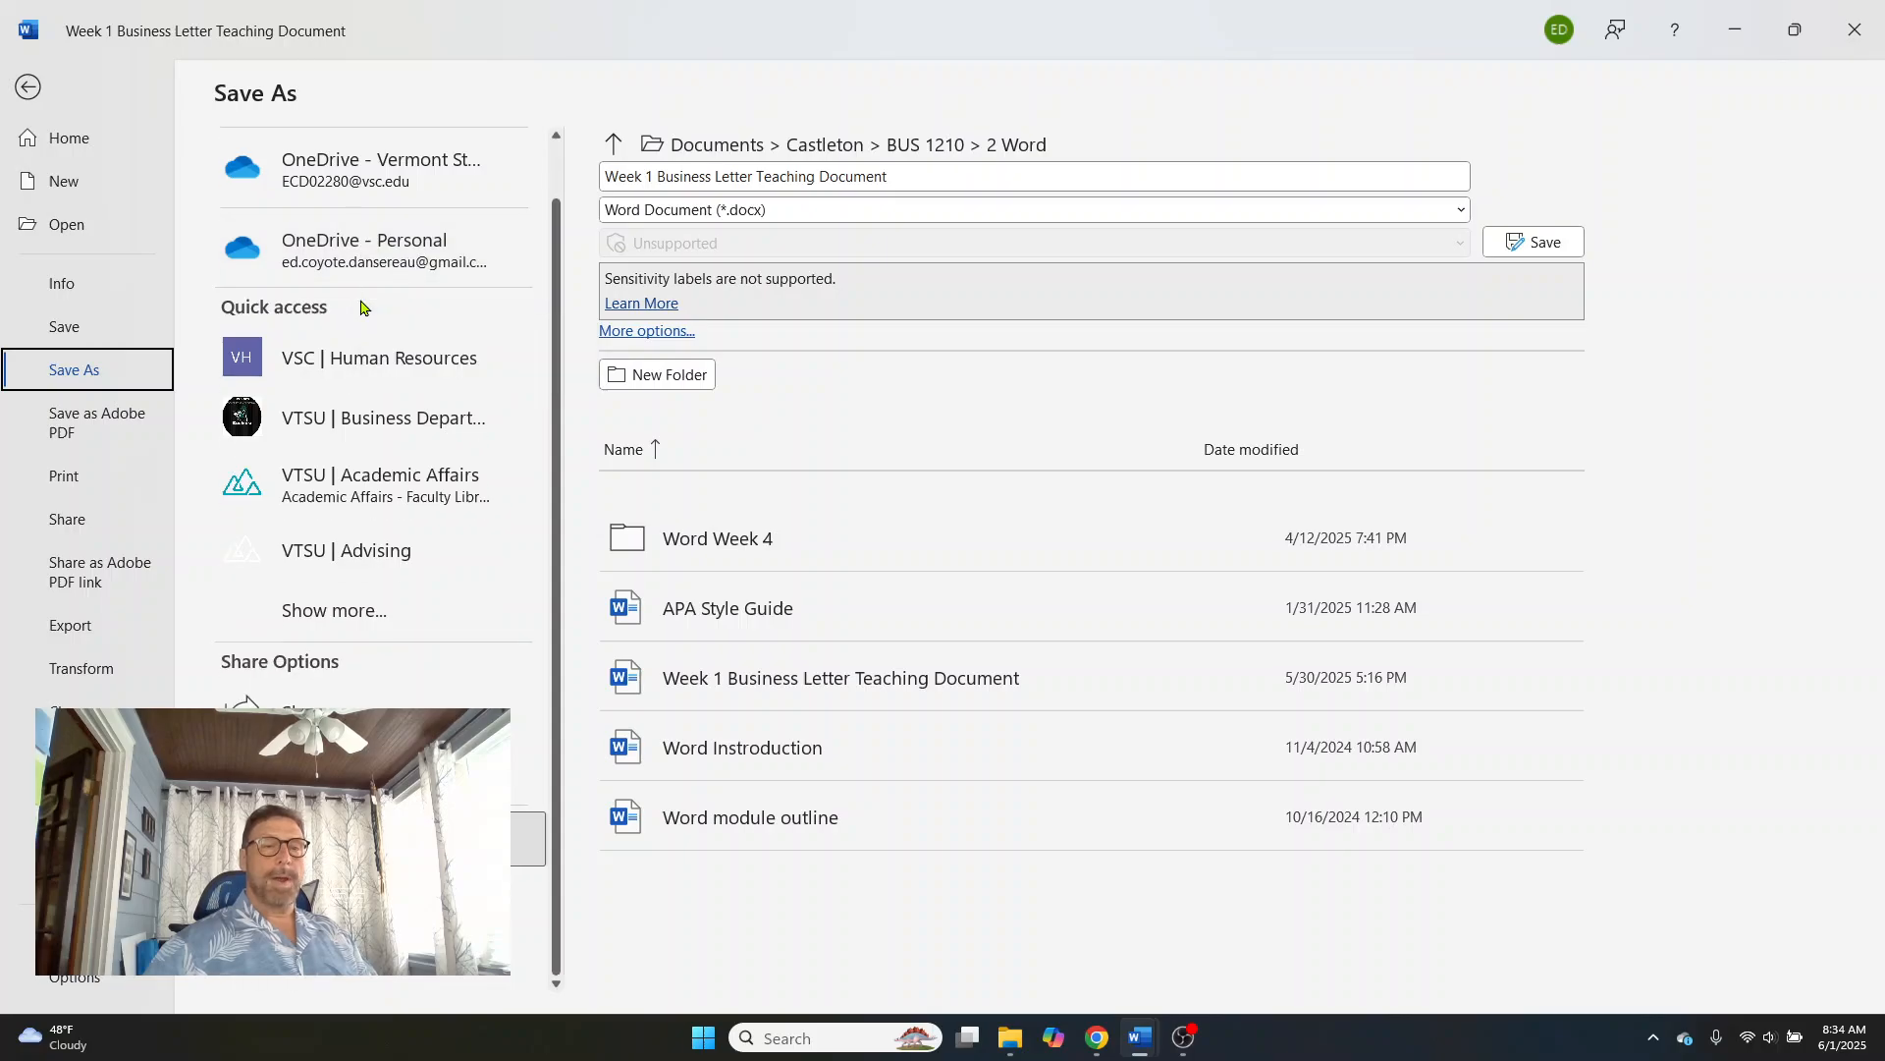
{"action": "left_click", "coordinate": [335, 978]}
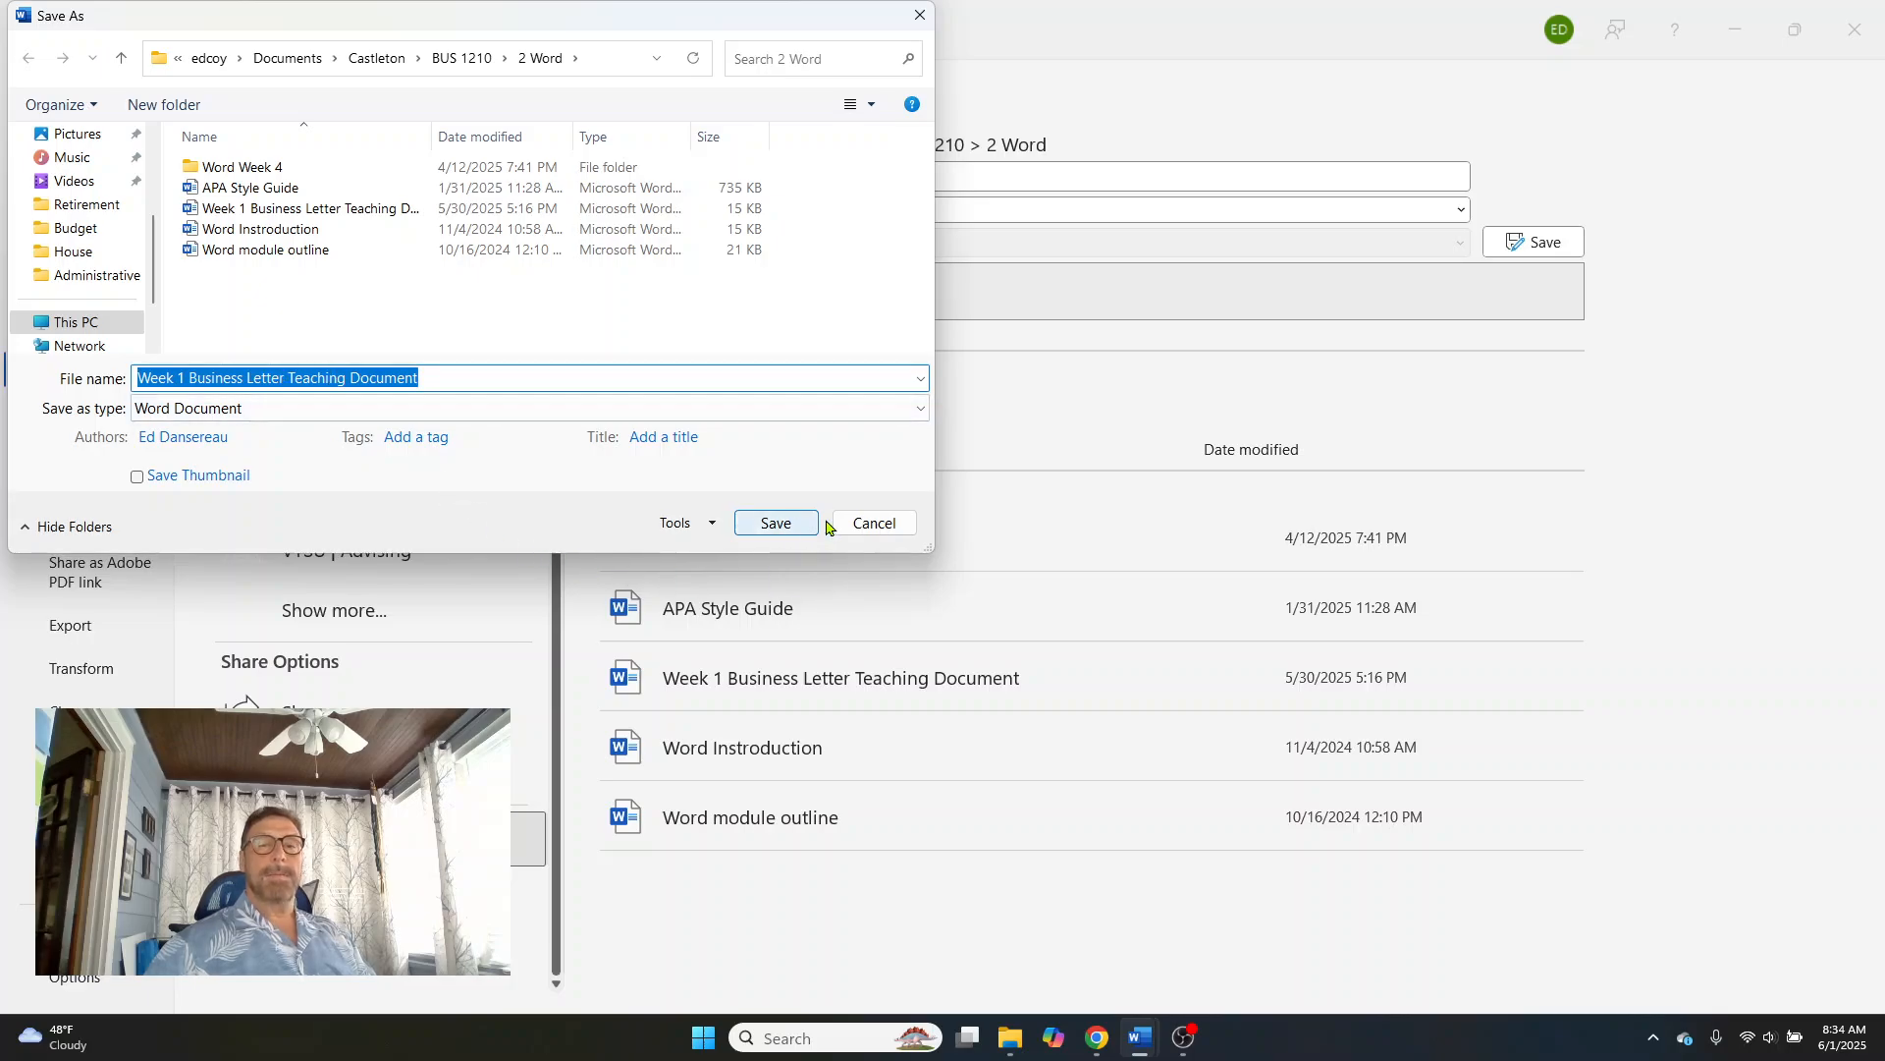
{"action": "left_click", "coordinate": [868, 530]}
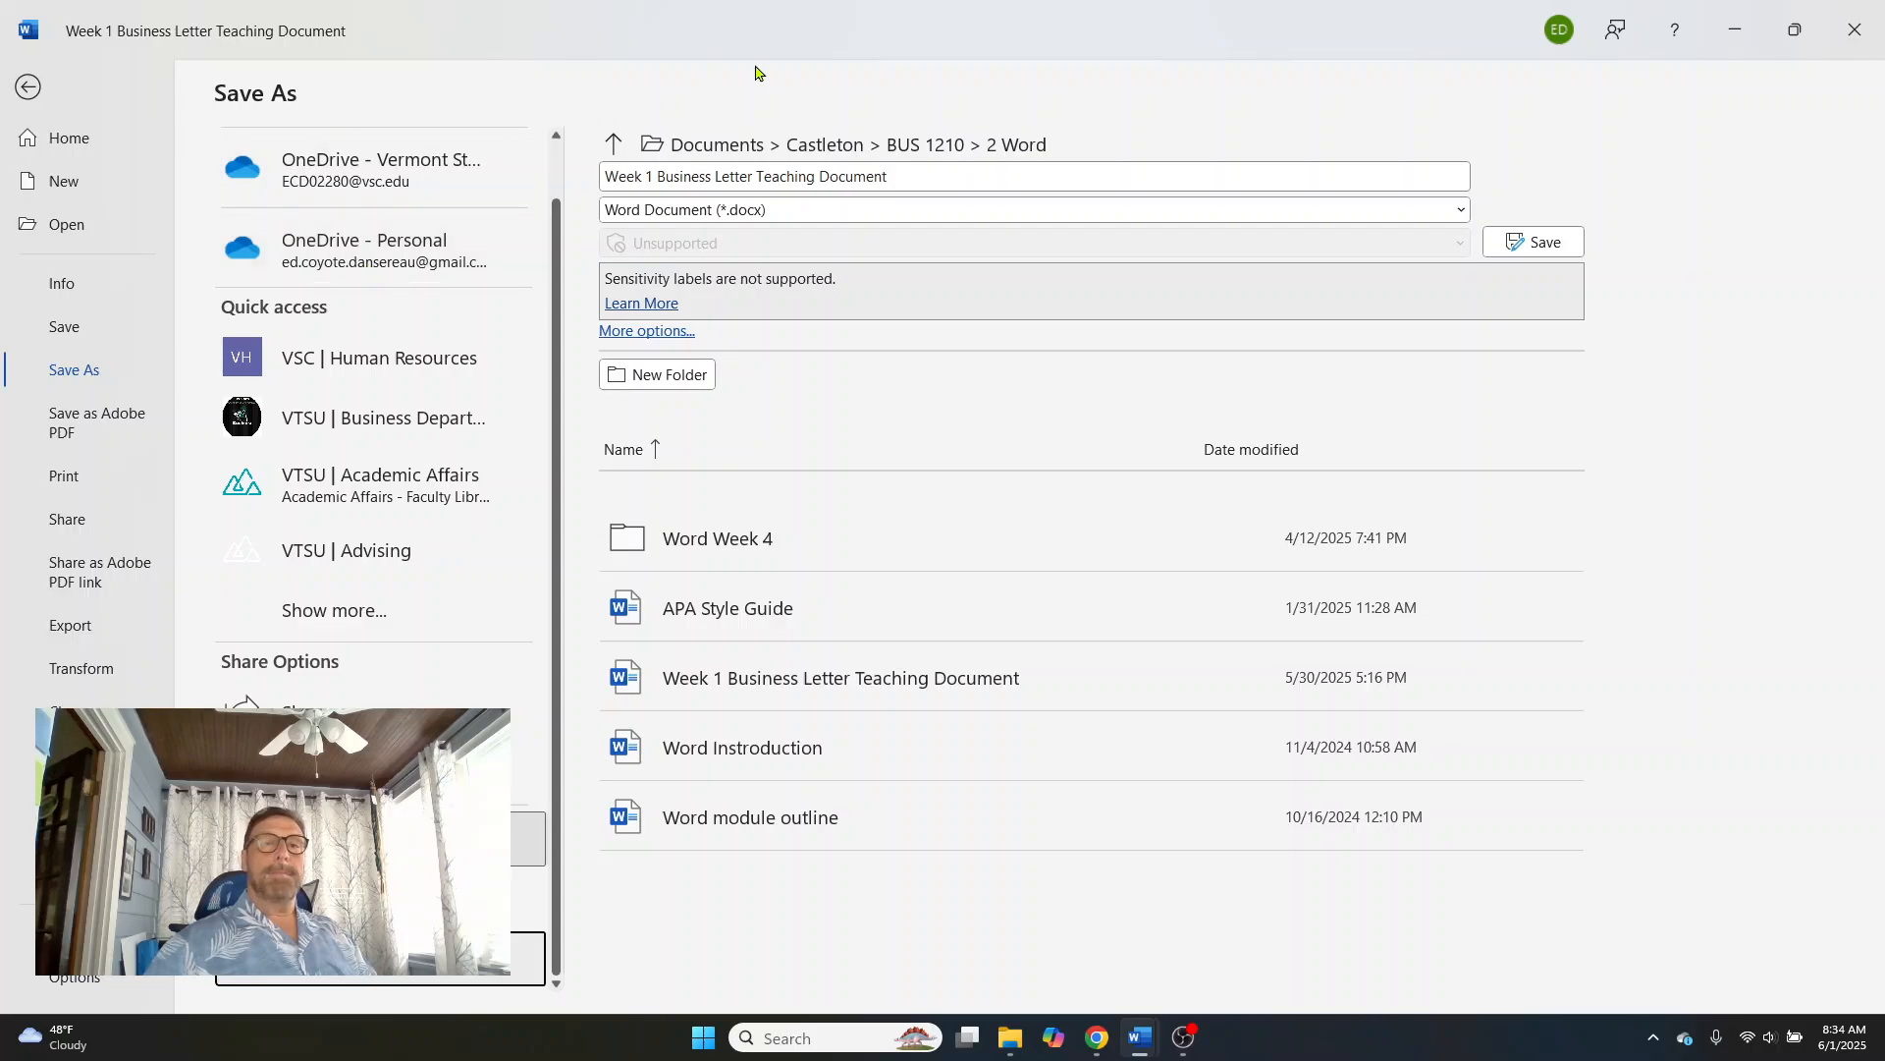
{"action": "left_click", "coordinate": [27, 88]}
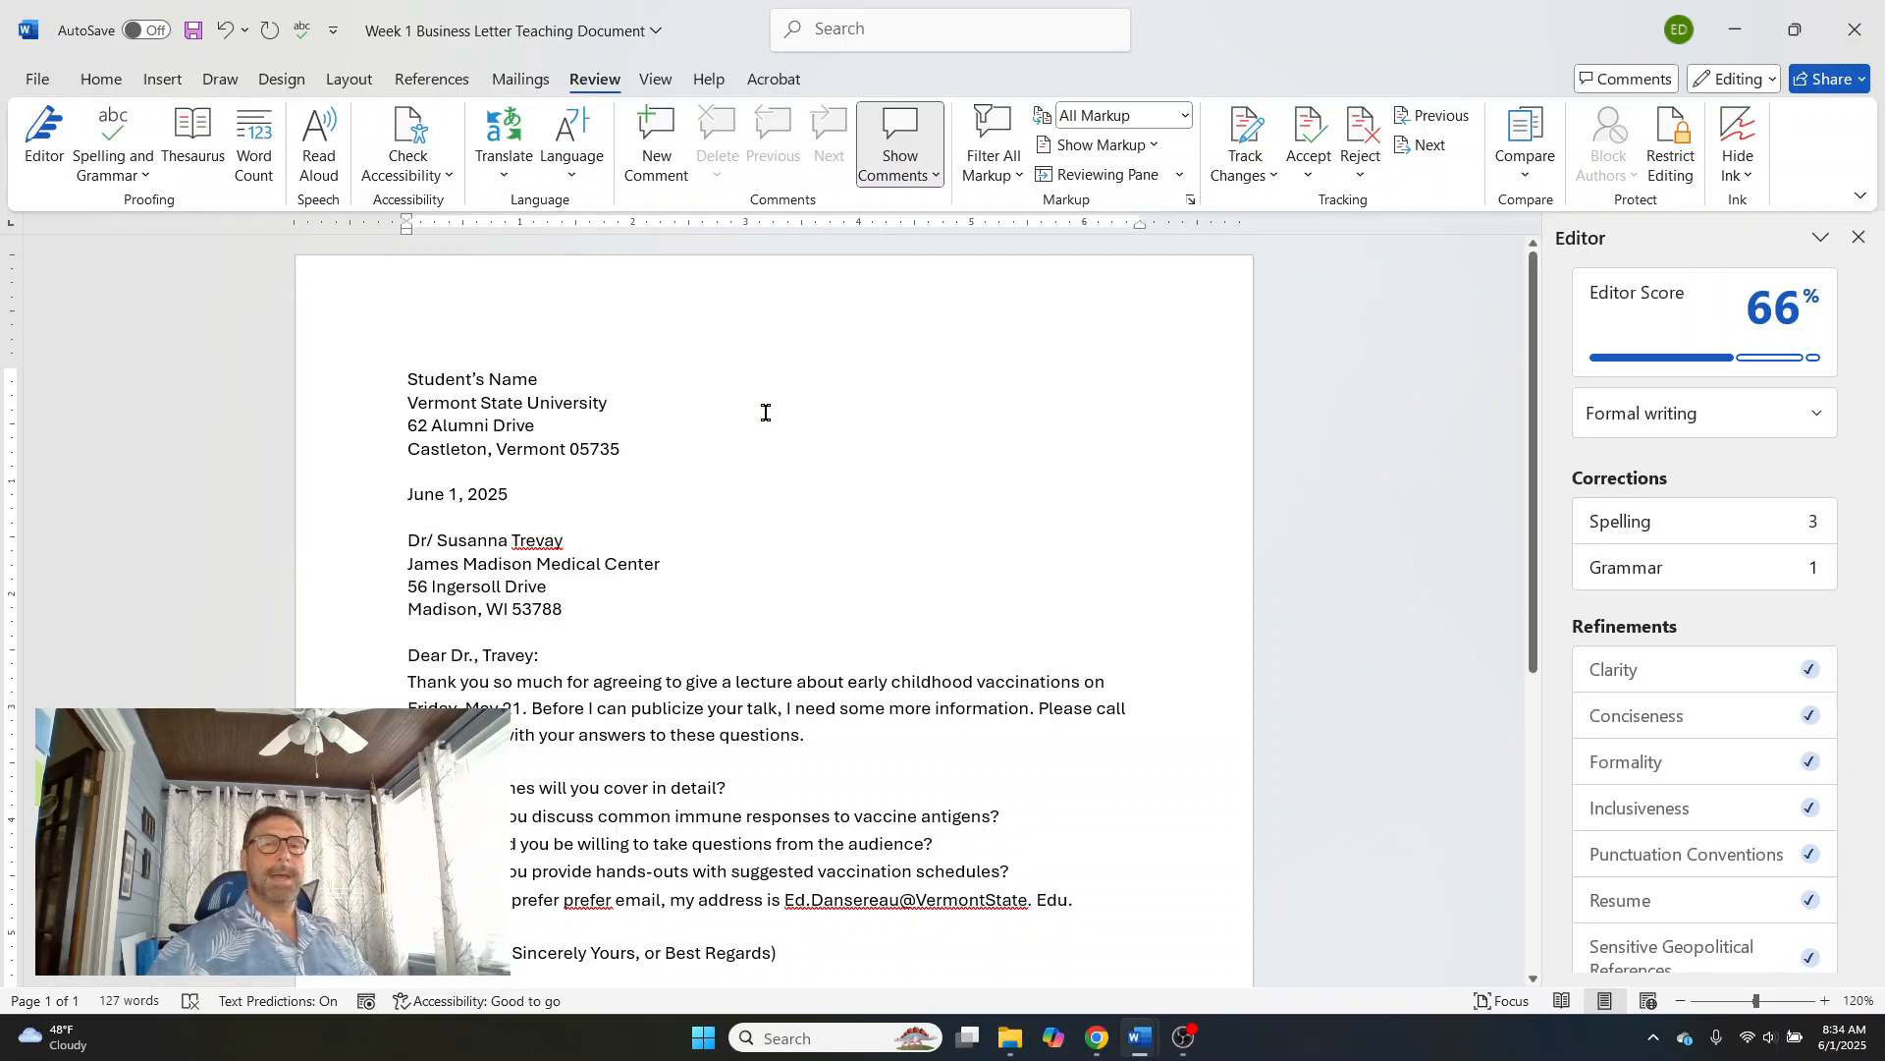
- Examine the file formats offered by Save As, including PDF, and return to the letter without changing the format
{"action": "left_click", "coordinate": [38, 83]}
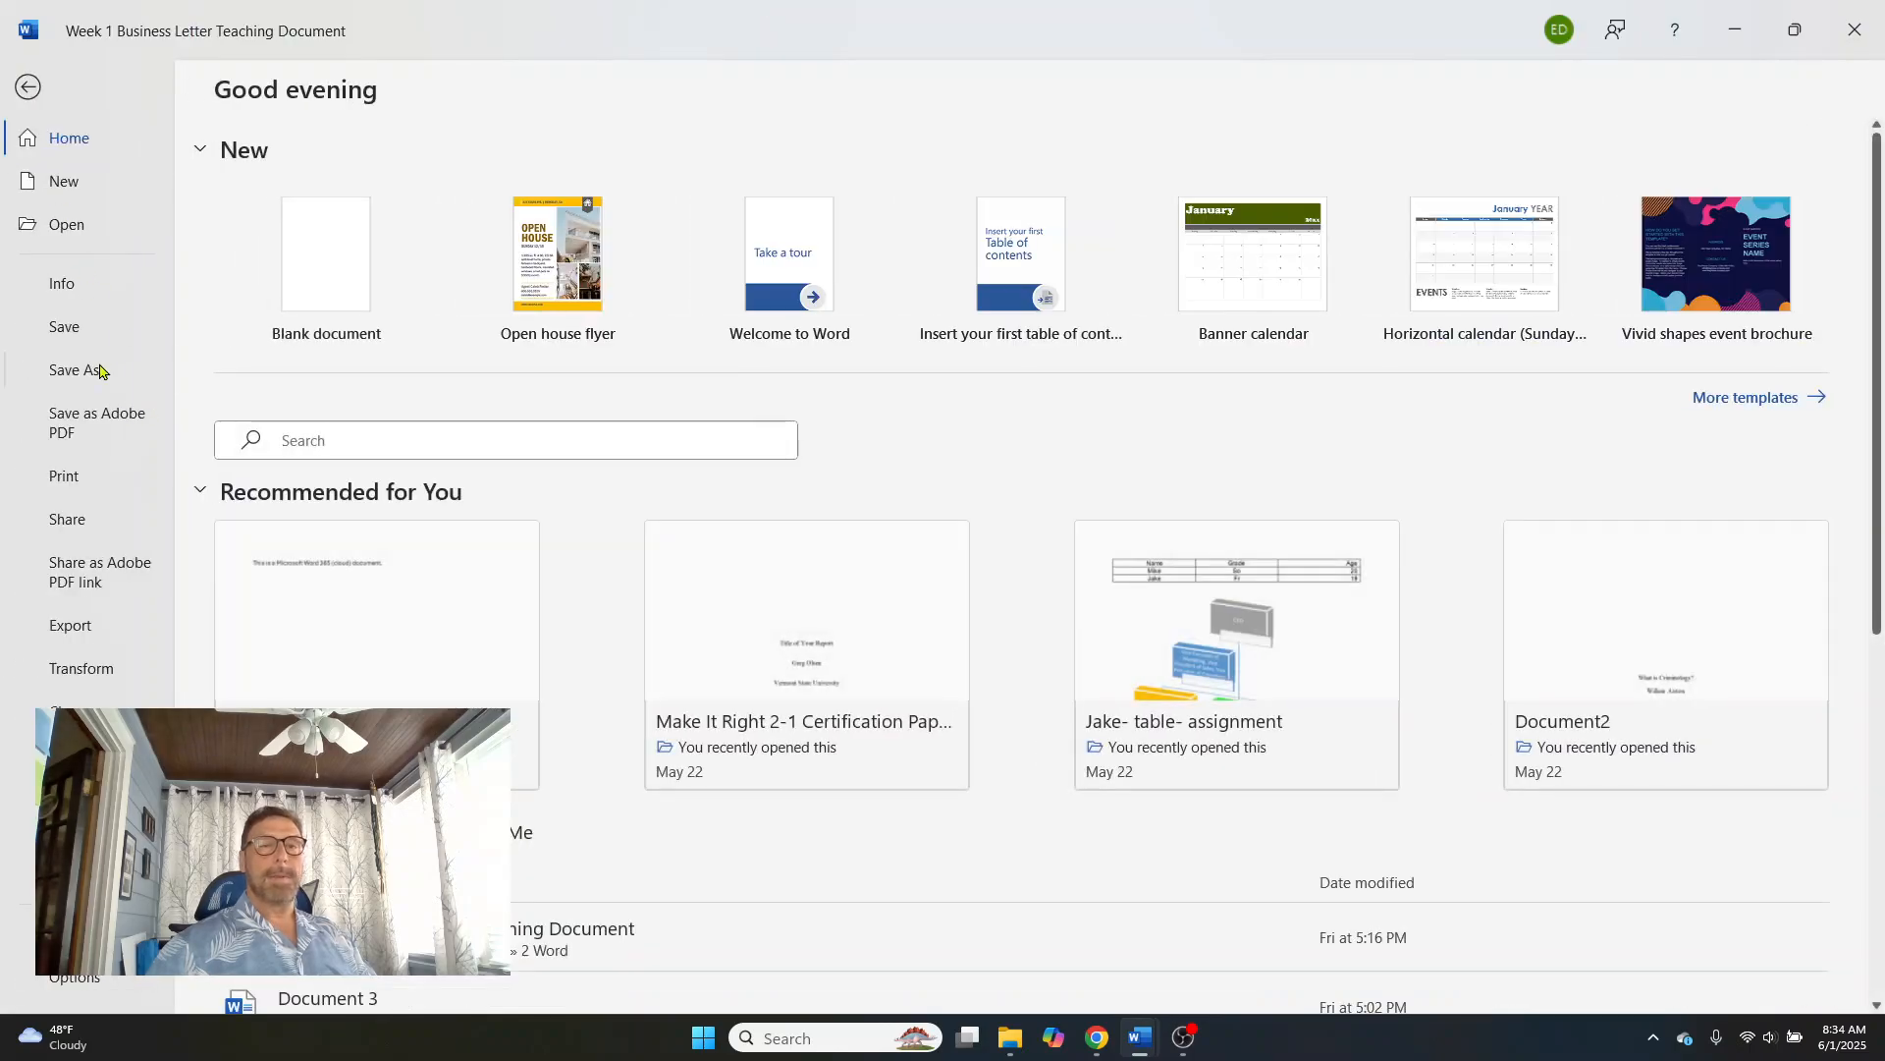
{"action": "left_click", "coordinate": [99, 370]}
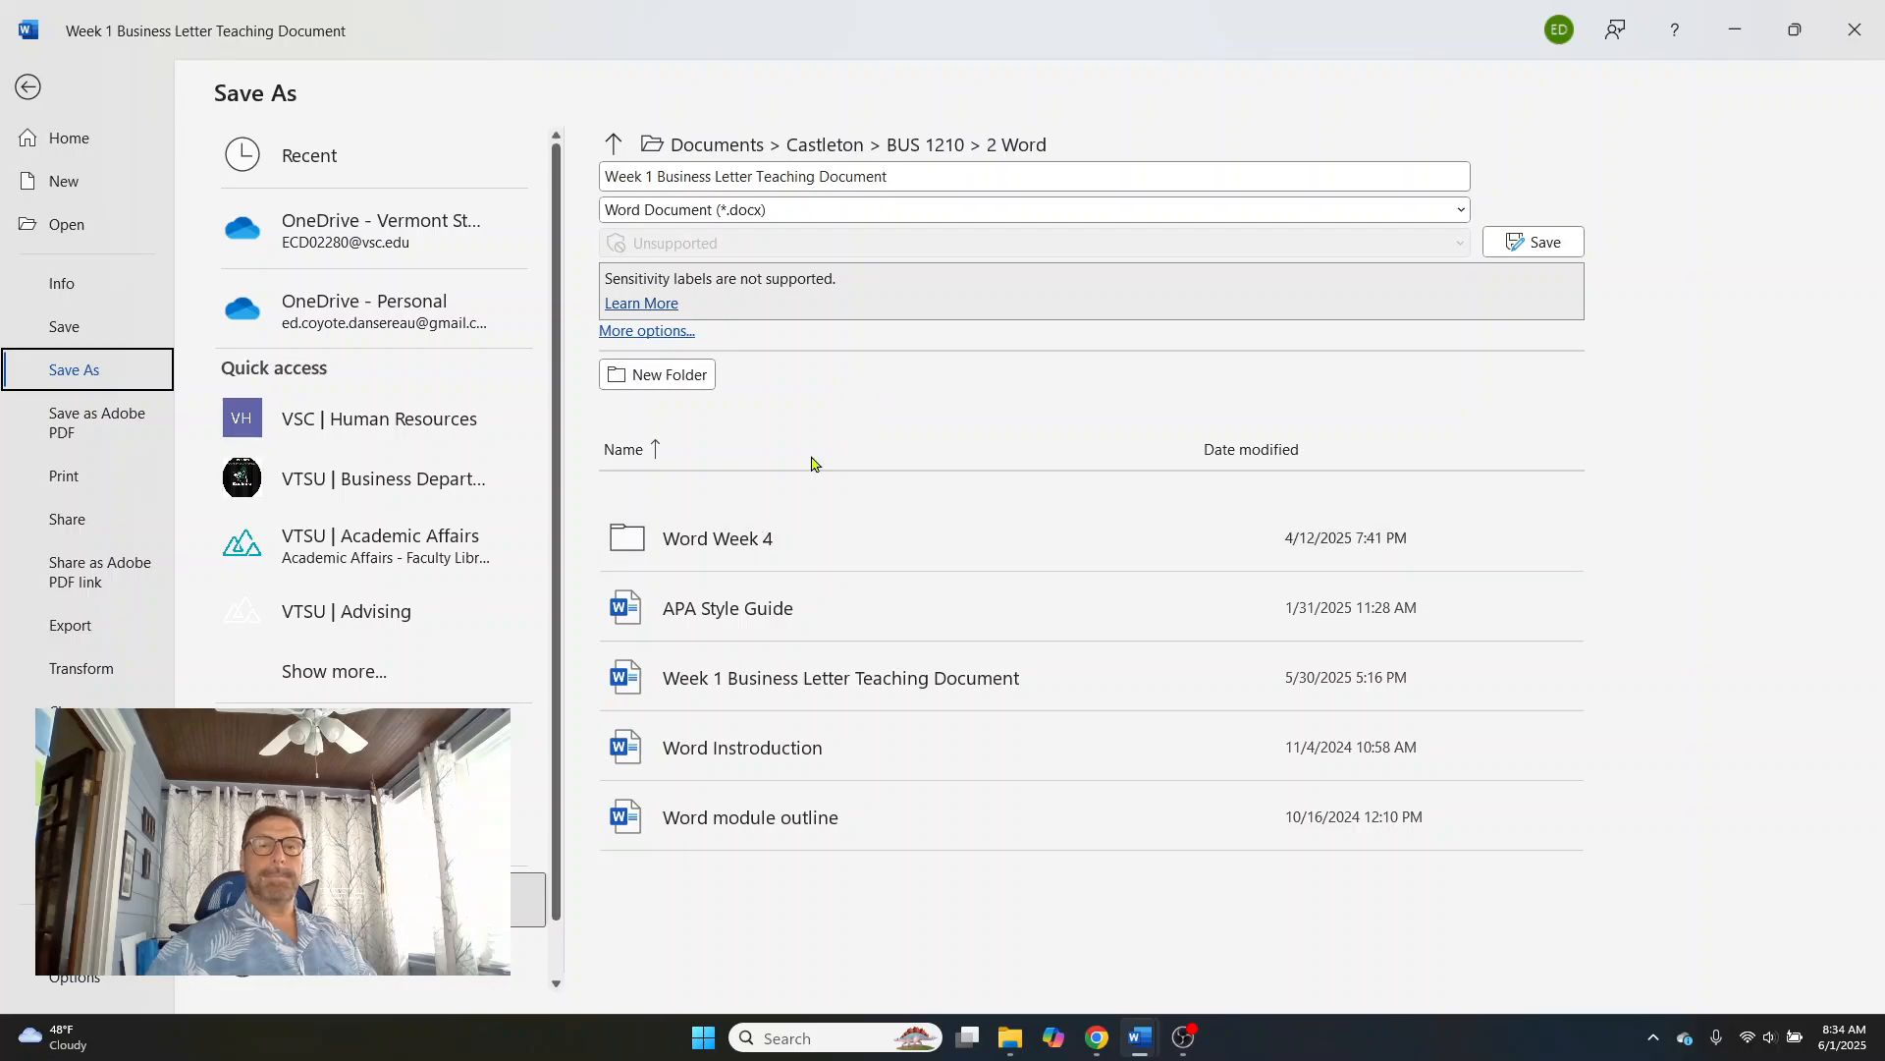
{"action": "left_click", "coordinate": [1460, 210]}
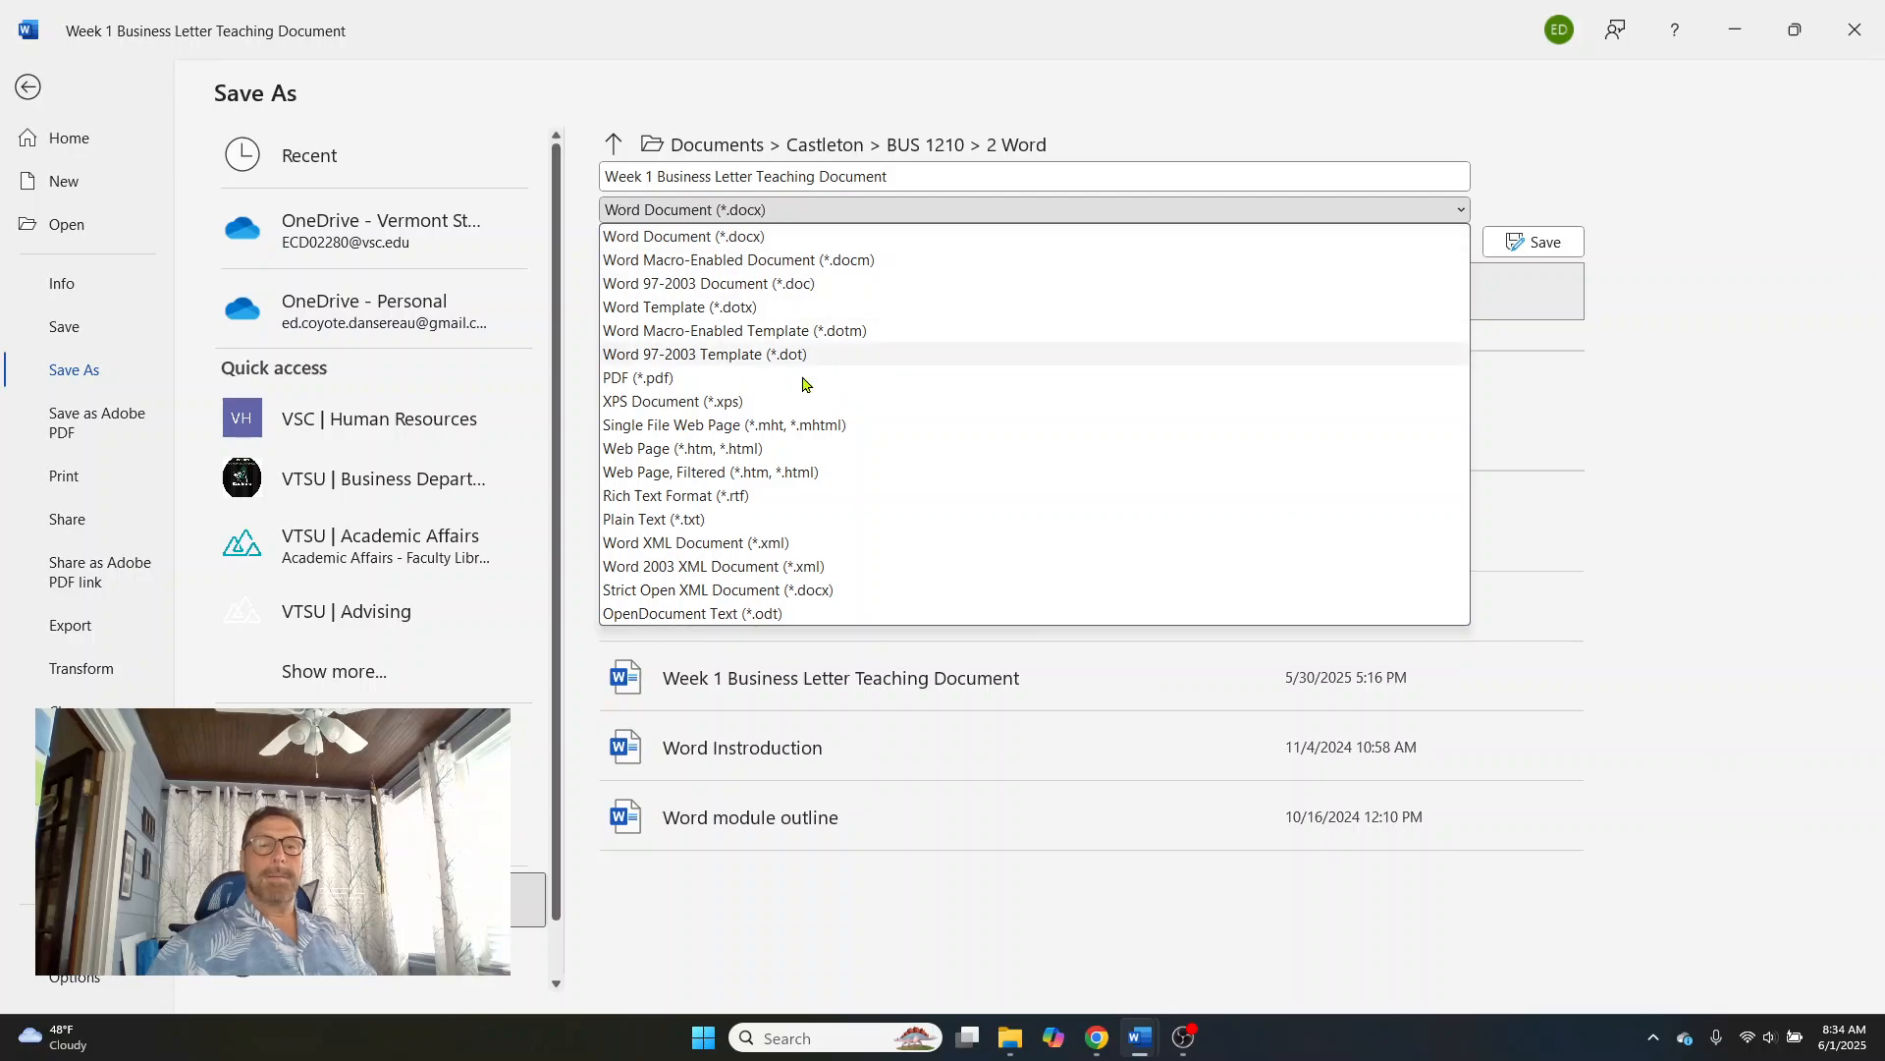
{"action": "left_click", "coordinate": [1069, 78]}
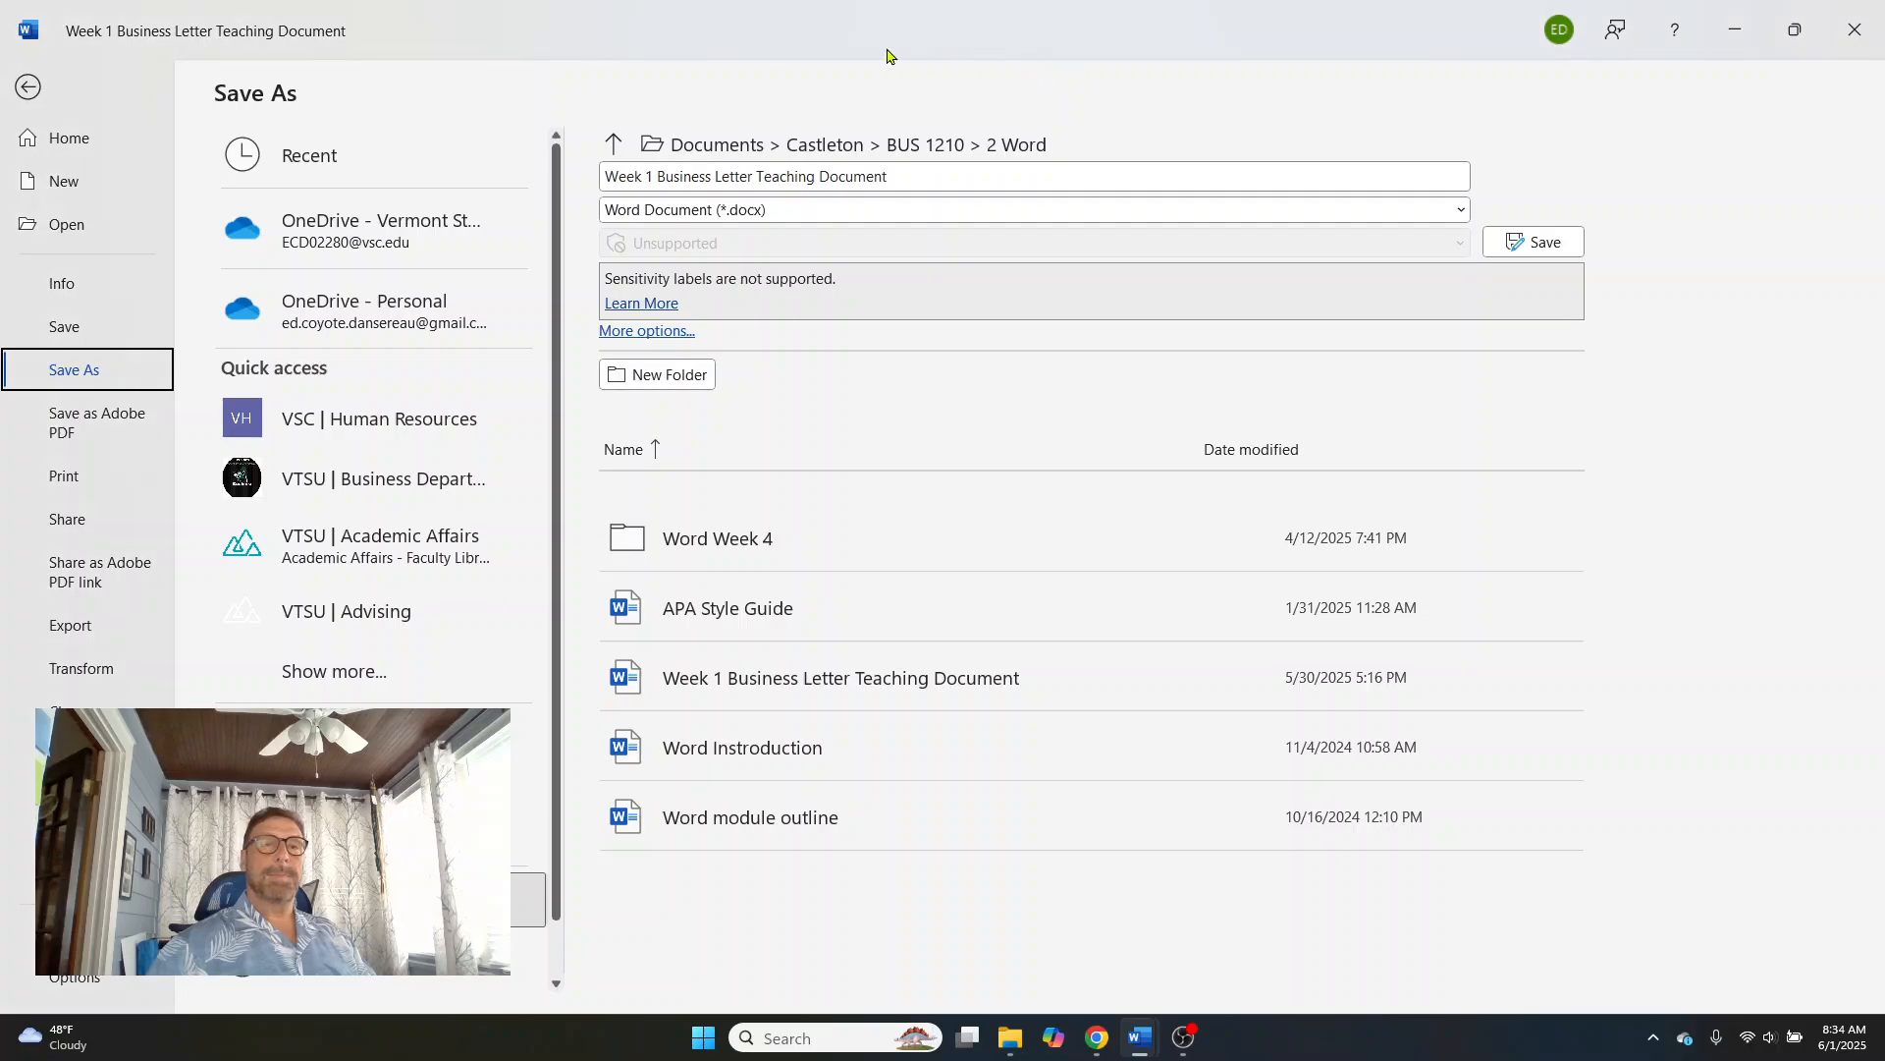
{"action": "left_click", "coordinate": [28, 89]}
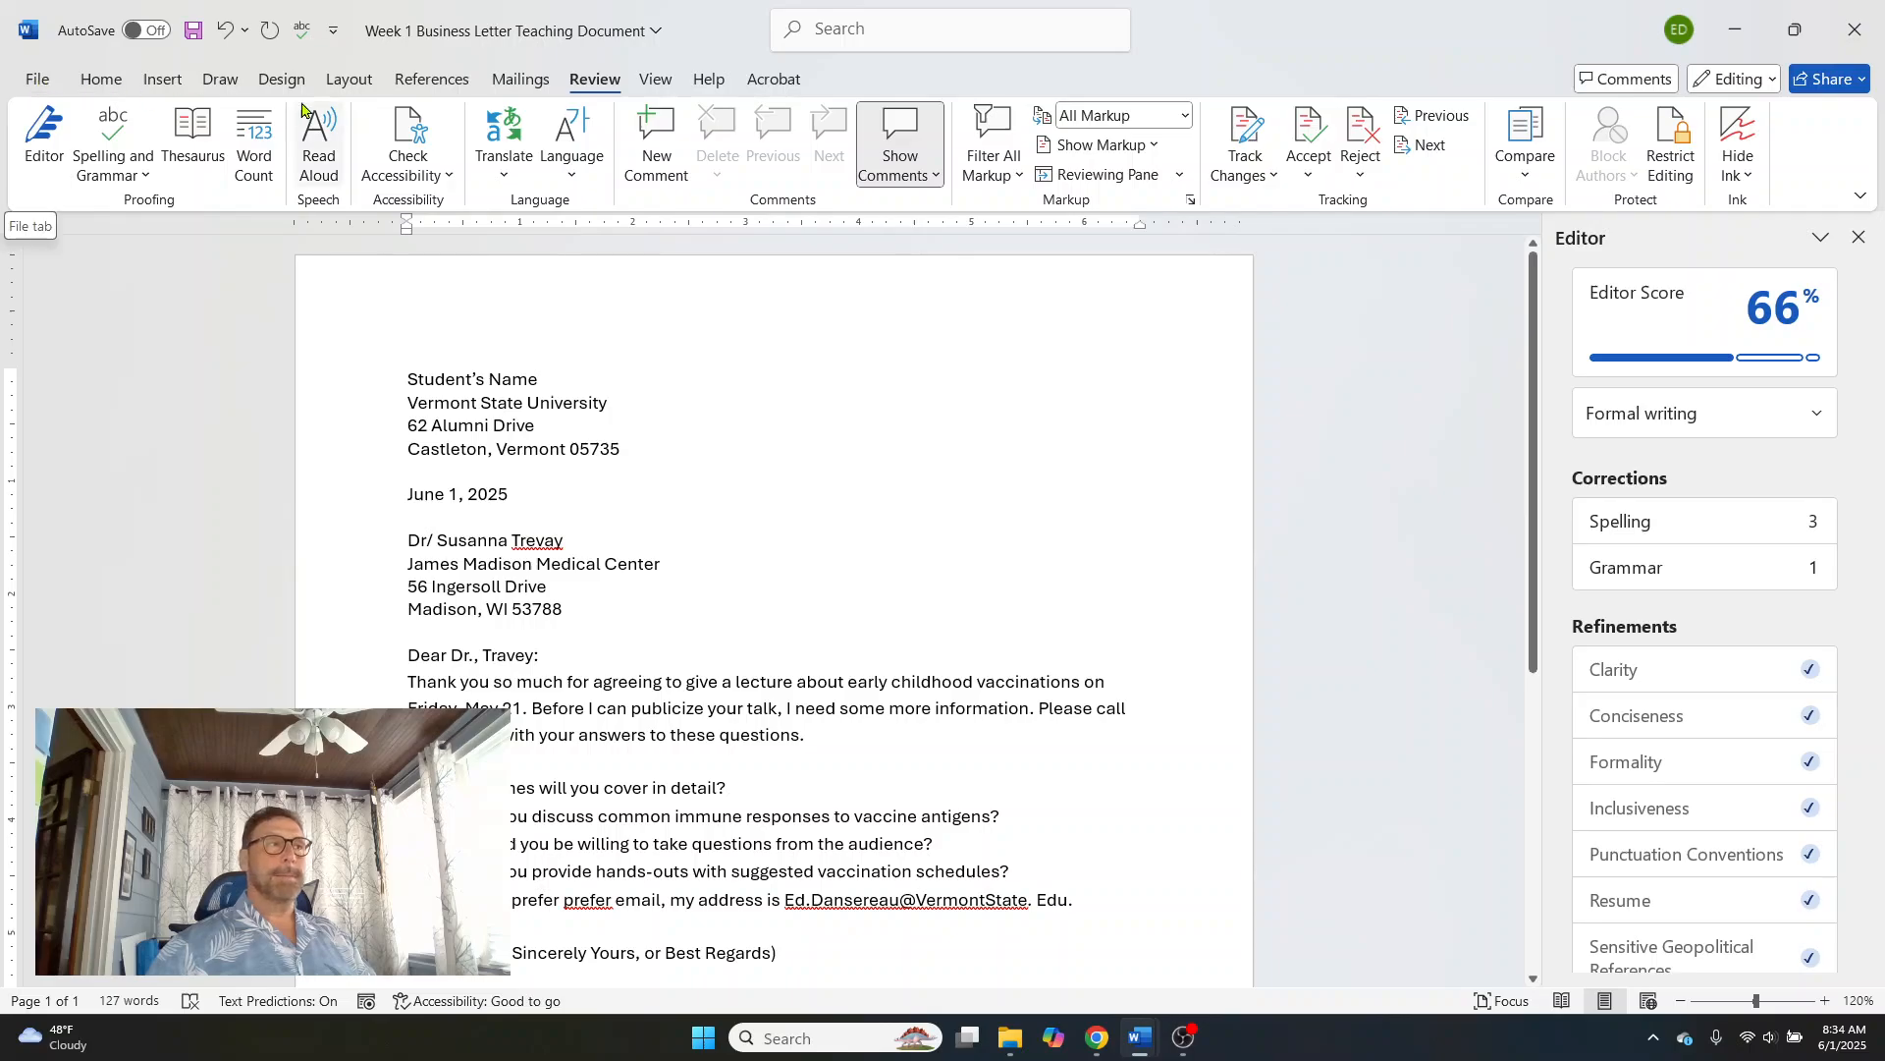